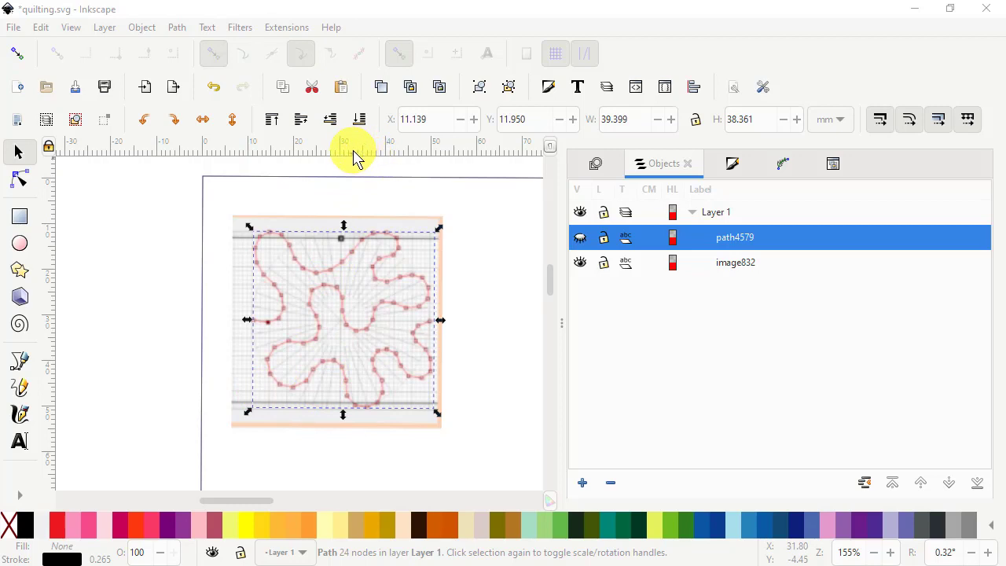
Add a horizontal guide at about 31.2 mm, level with the start of the traced quilting pattern.
drag(353, 153, 331, 320)
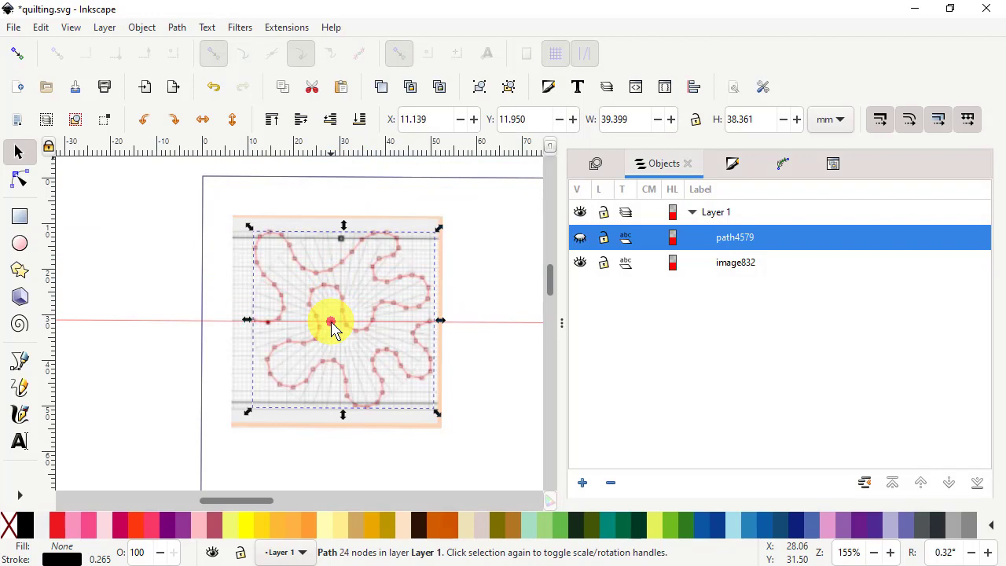
drag(331, 321, 330, 319)
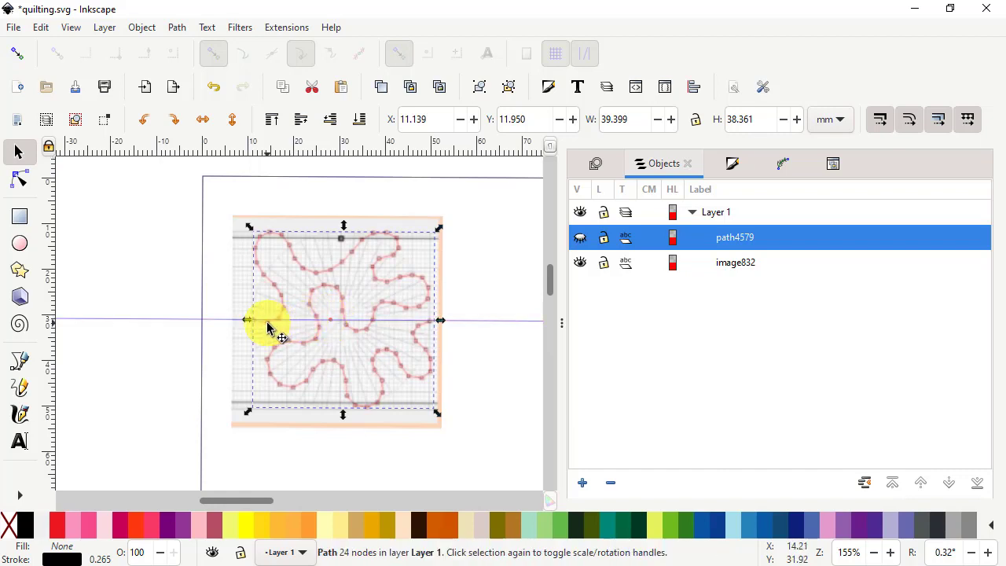
Draw a trial Pen path along the template's upper curves, starting with a Spiro segment and continuing with straight Bezier segments.
click(17, 363)
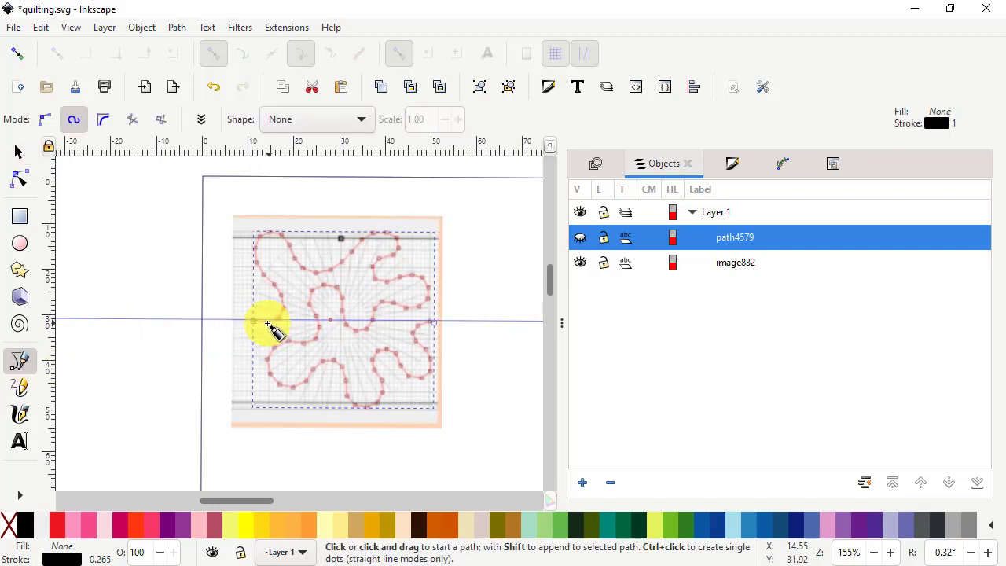
click(267, 323)
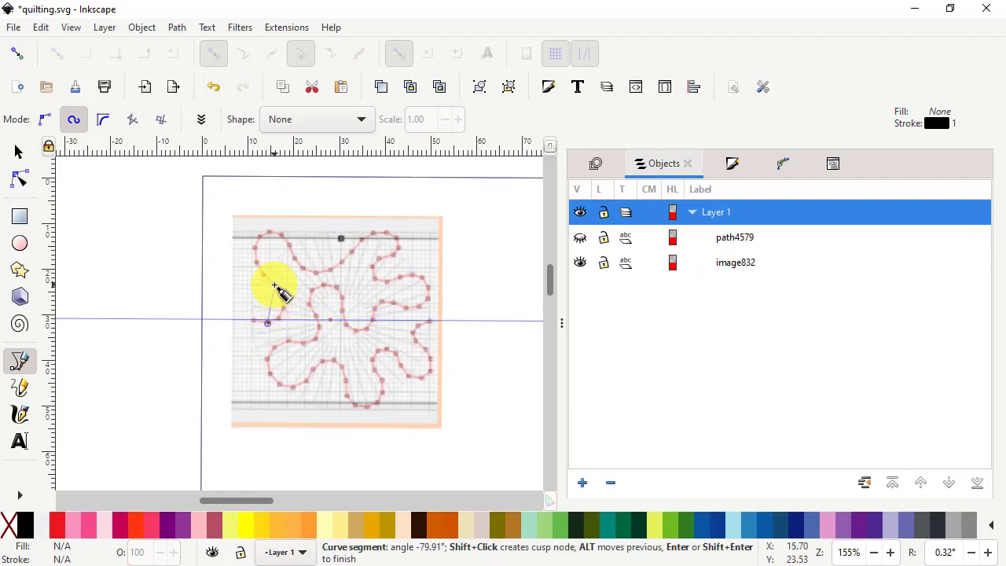
click(273, 284)
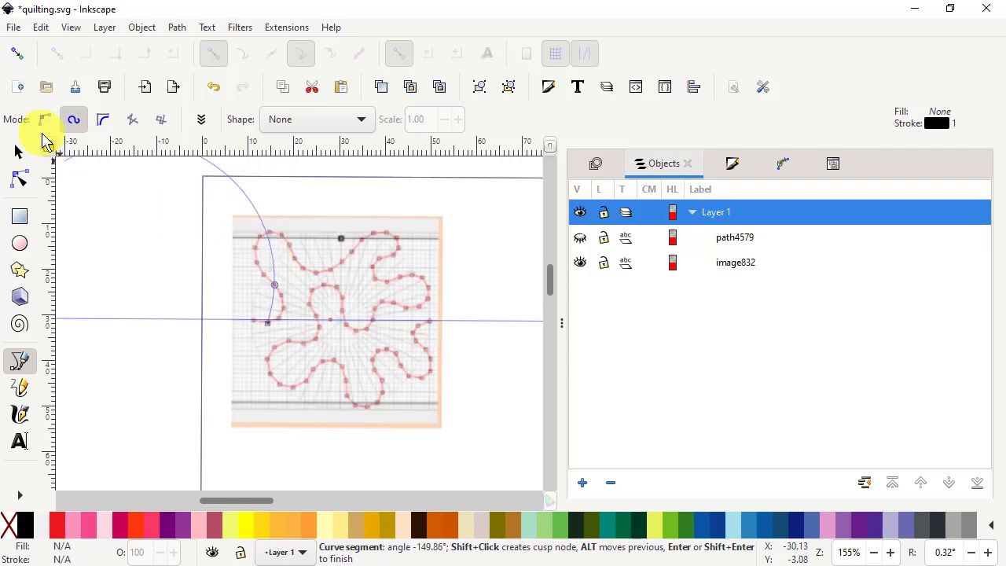
click(44, 121)
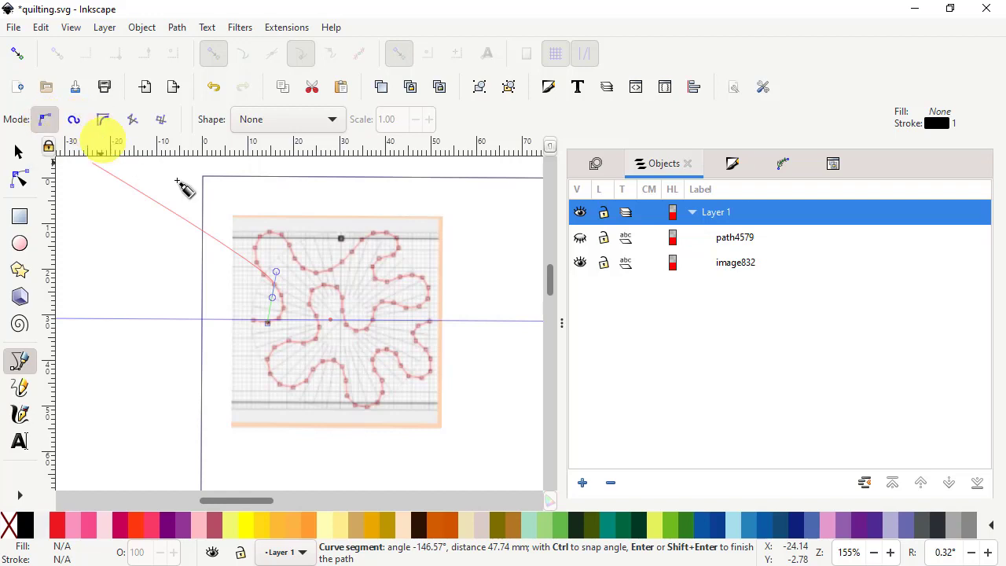
click(259, 235)
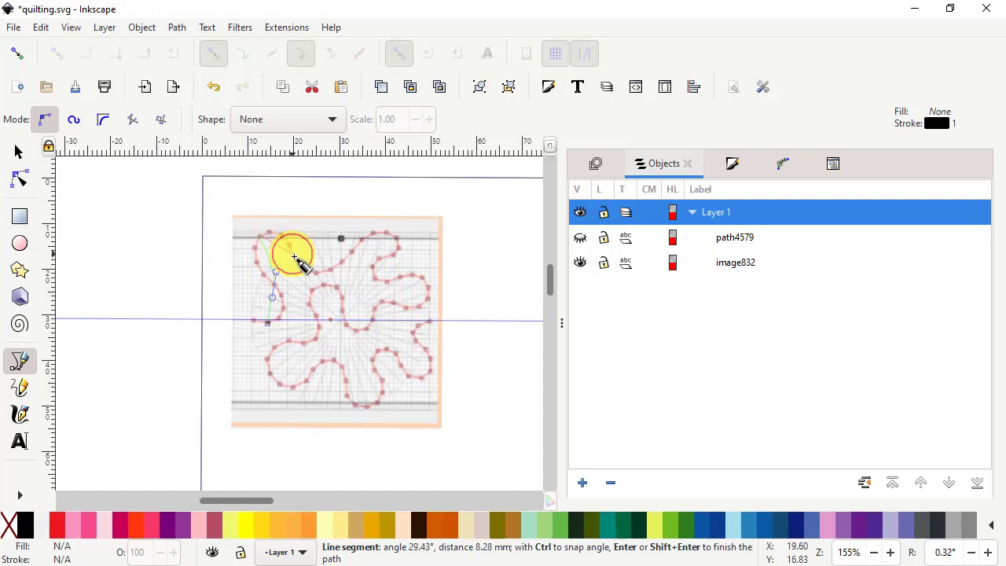
click(293, 259)
click(339, 260)
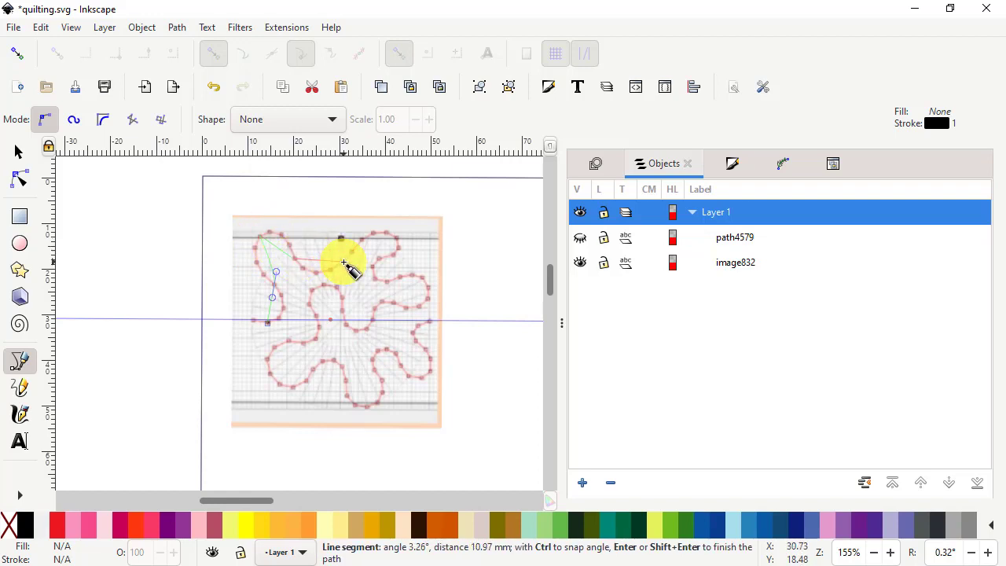
click(387, 234)
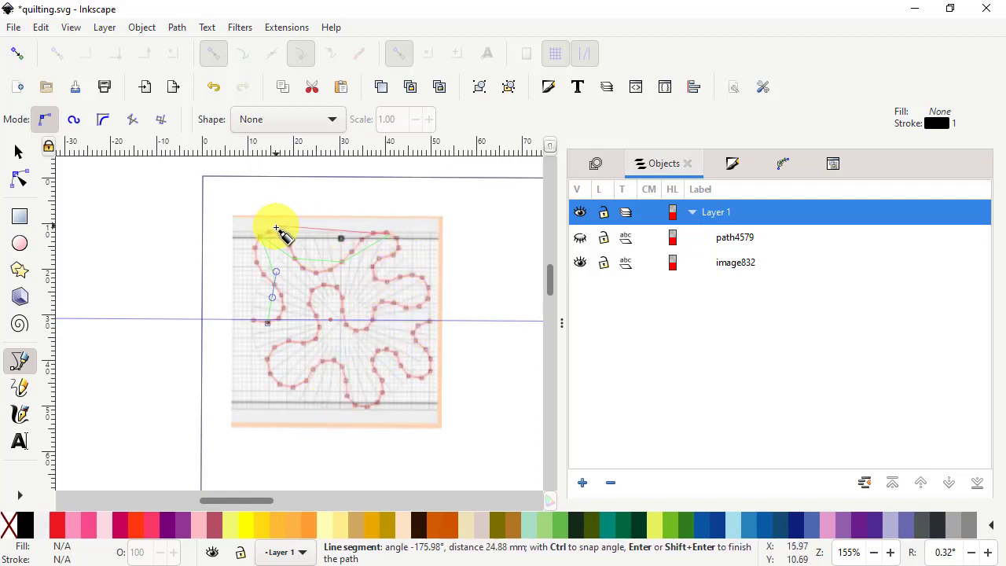
click(341, 239)
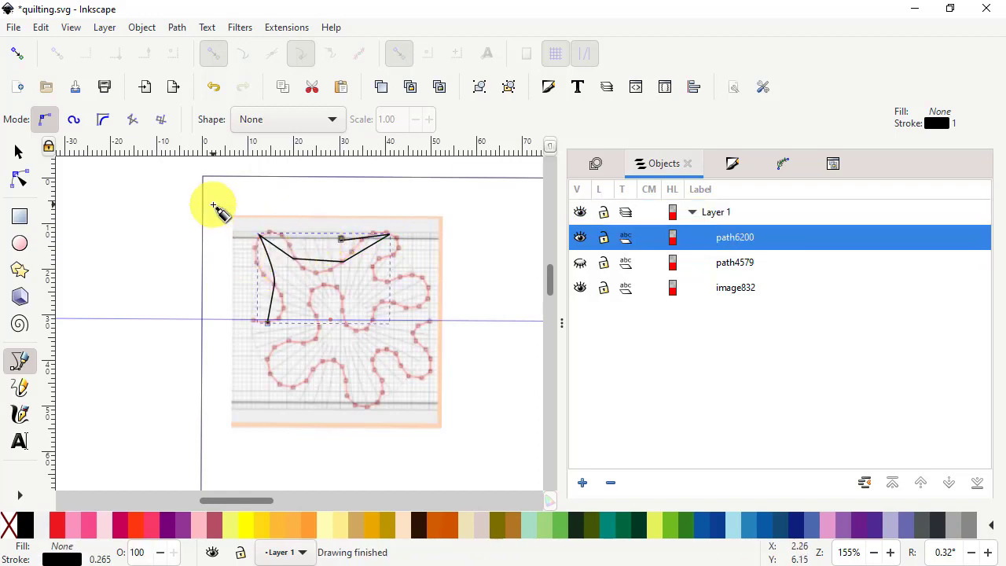
Draw a short curved path above the template image and delete it.
mouse_move(213, 205)
mouse_down()
mouse_move(400, 254)
mouse_move(392, 290)
mouse_move(251, 202)
mouse_up()
double_click(252, 202)
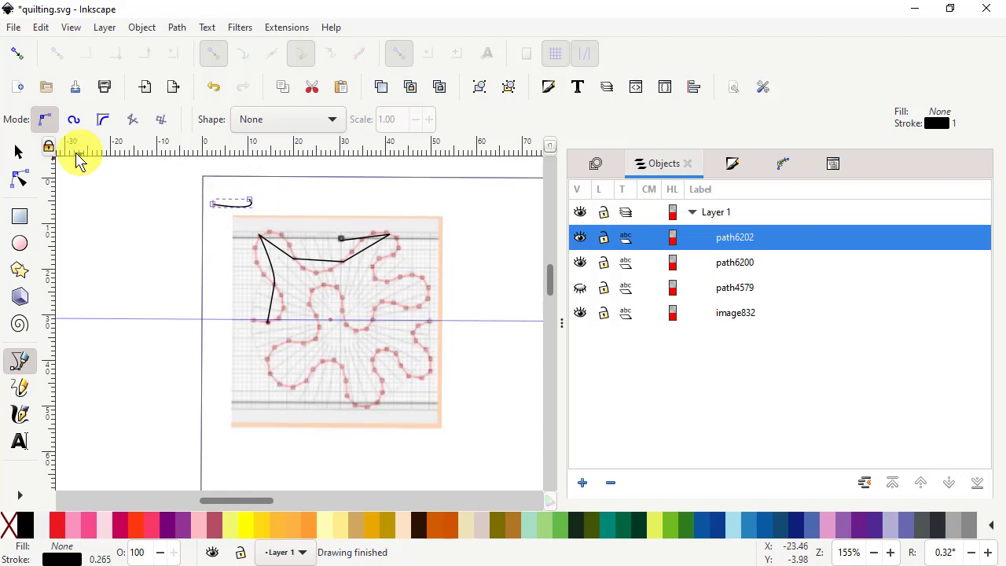
click(22, 151)
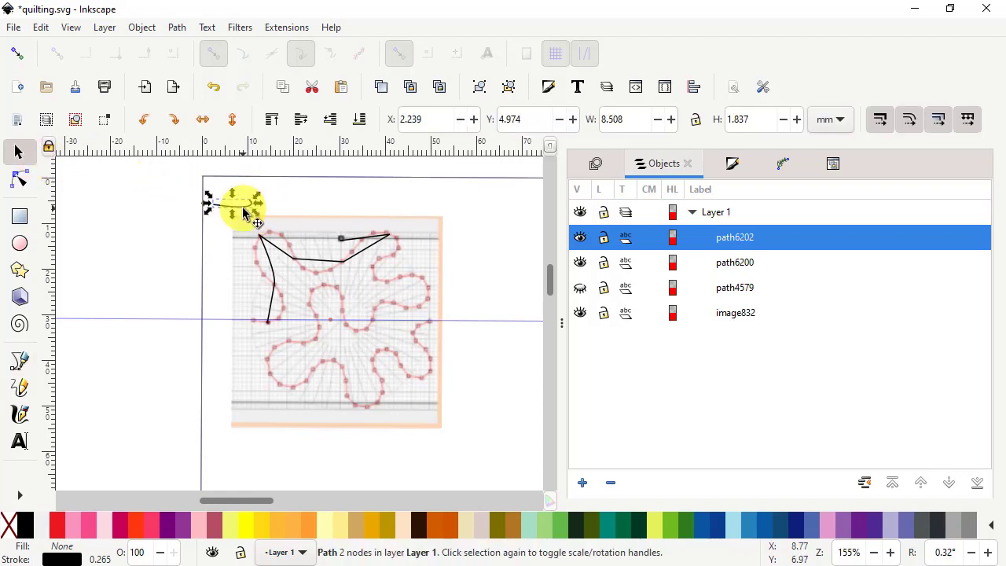
right_click(246, 209)
click(258, 248)
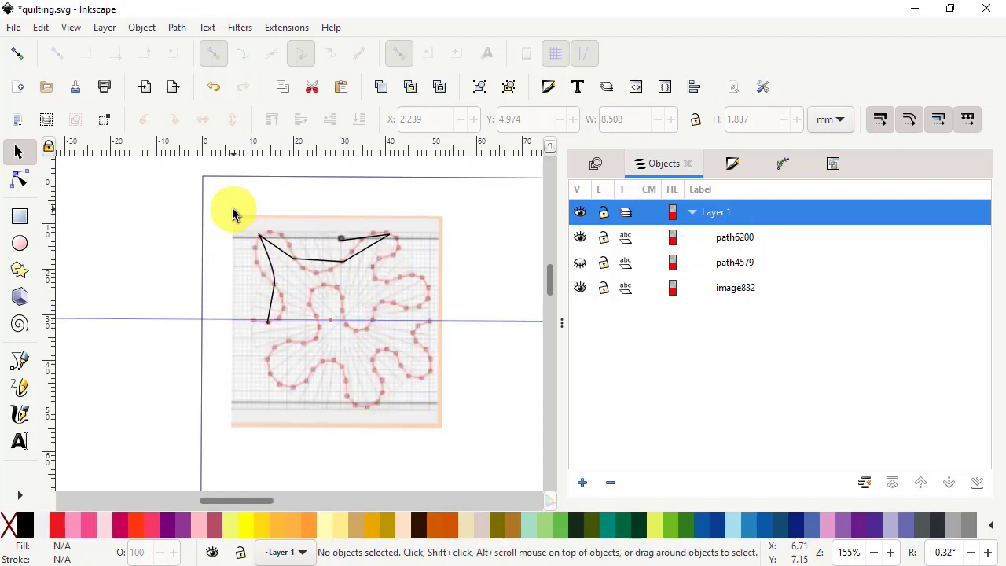
Delete the trial path drawn over the upper part of the template.
drag(233, 211, 404, 327)
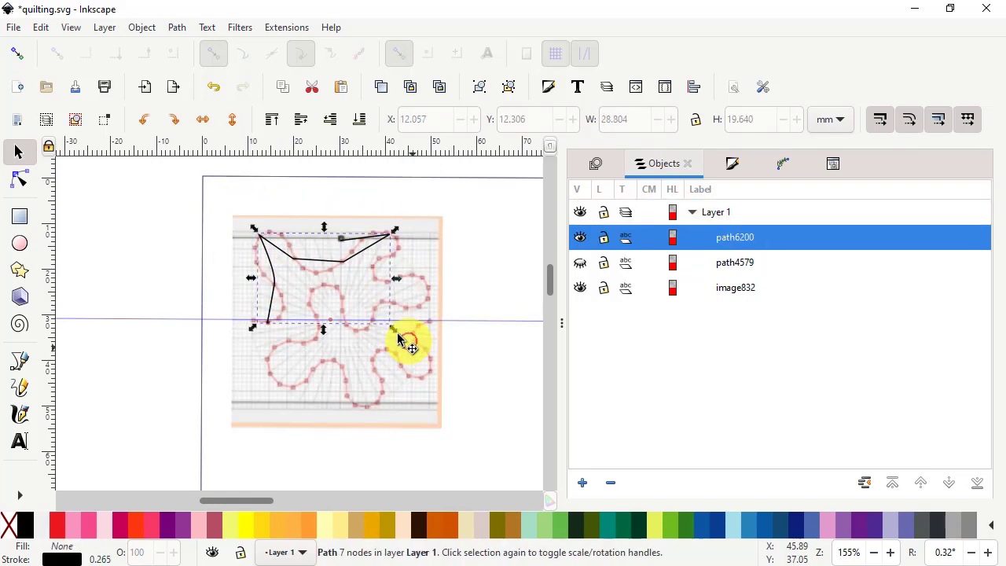
right_click(317, 267)
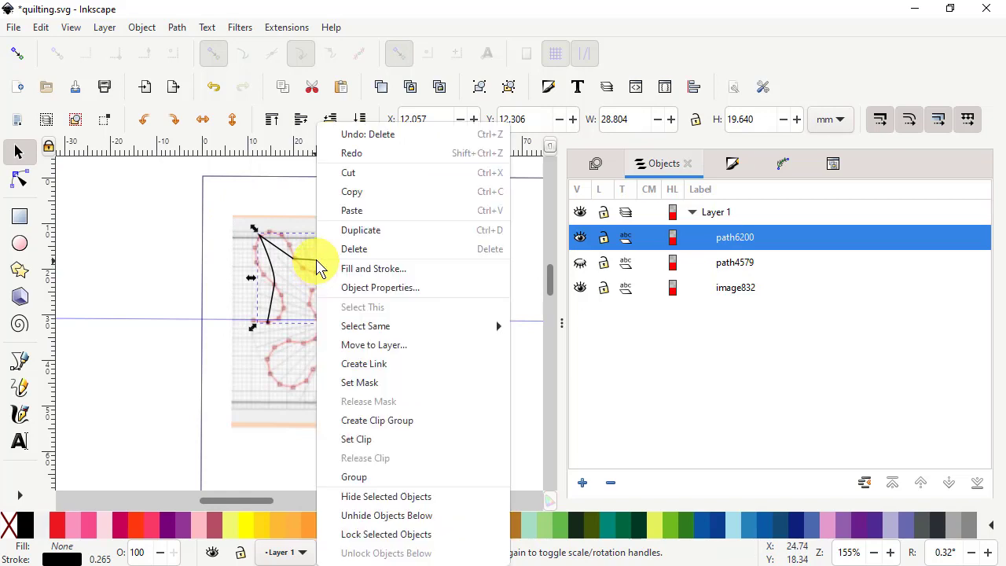
click(358, 250)
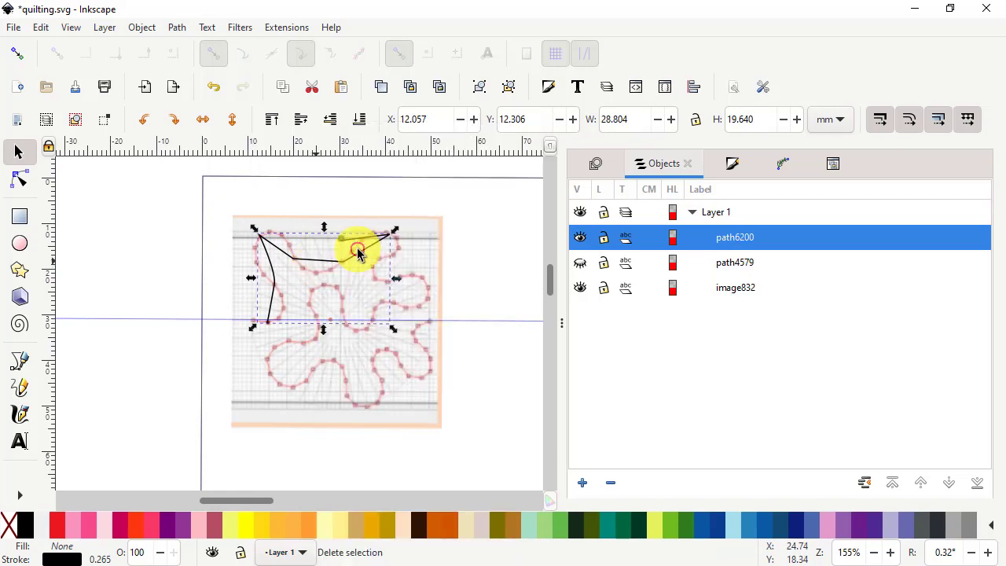
Unhide path4579 and move the horizontal guide slightly down to line up with the path's start.
click(580, 238)
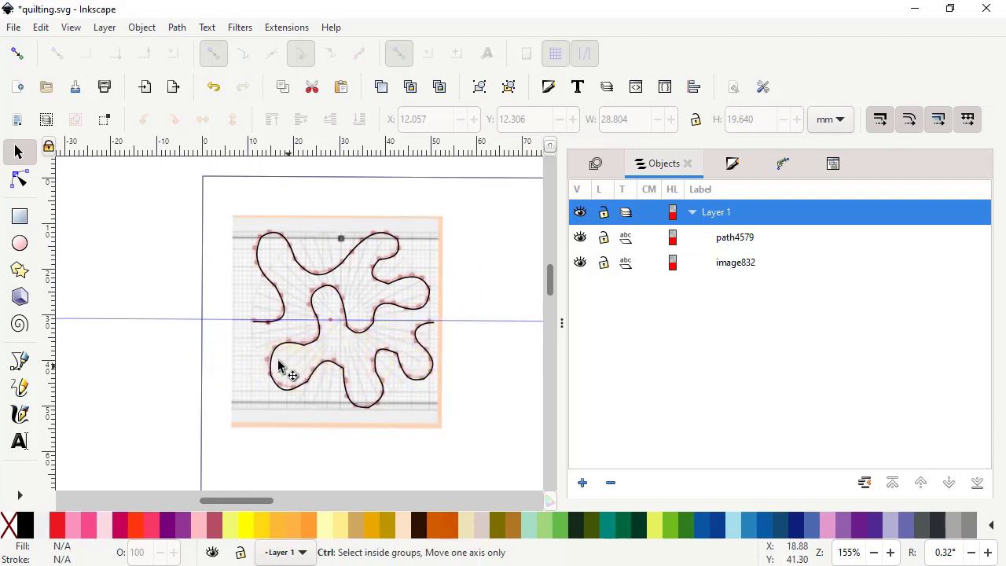
ctrl+scroll(277, 357, up, 1)
ctrl+scroll(277, 350, up, 1)
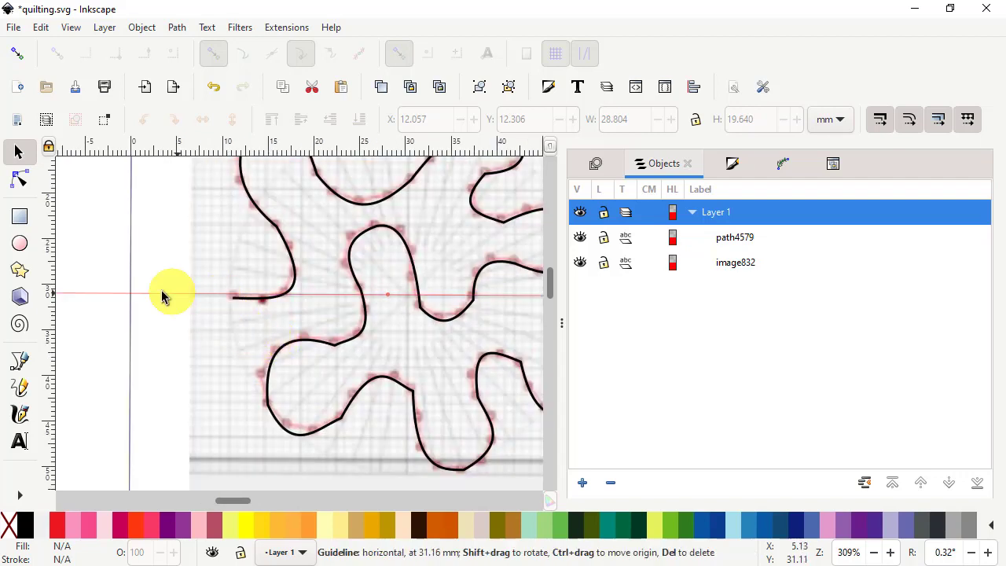
click(19, 183)
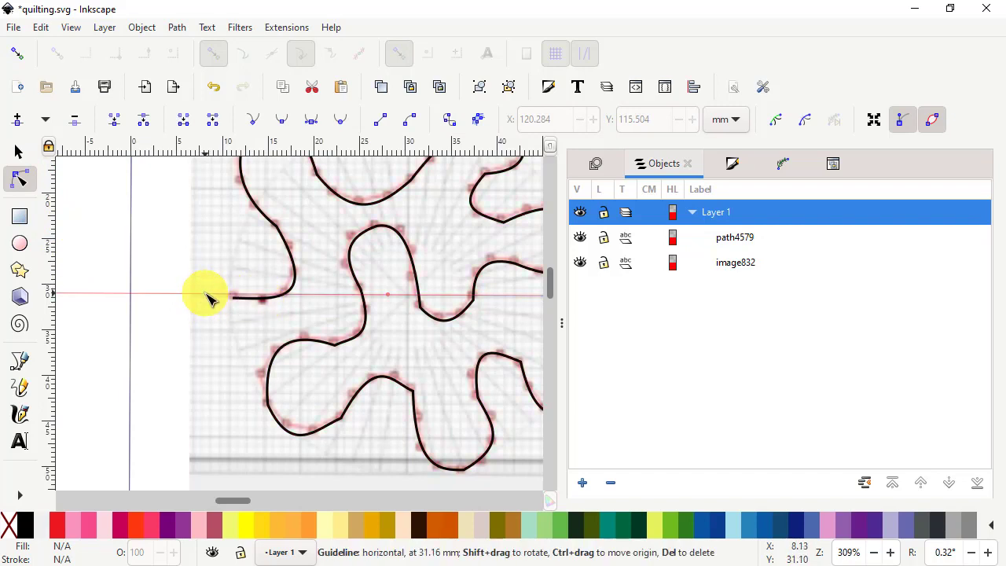
drag(205, 296, 205, 303)
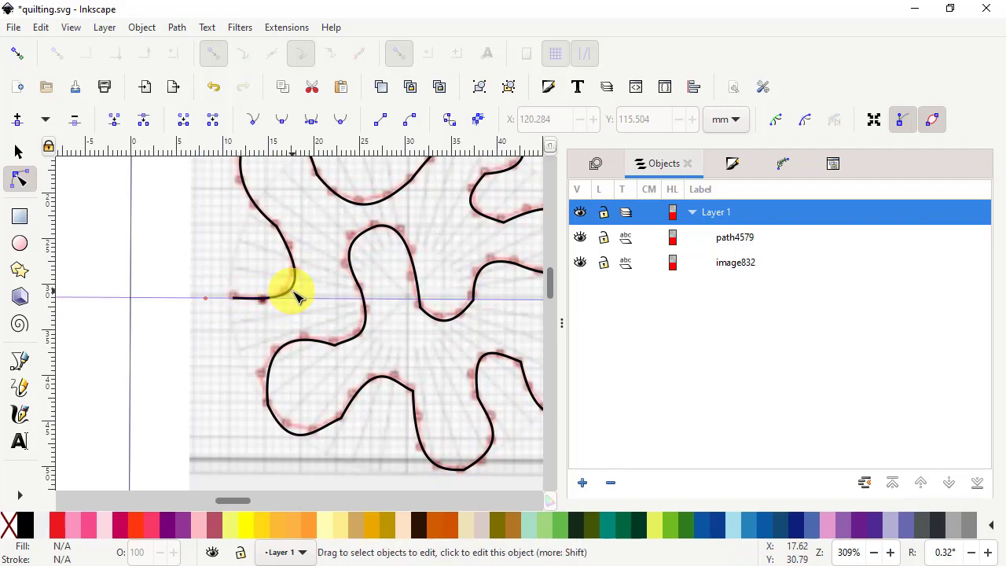
Enable snapping and snap path4579's start node onto the horizontal guide at about X 10.1 mm, Y 31.6 mm.
click(296, 294)
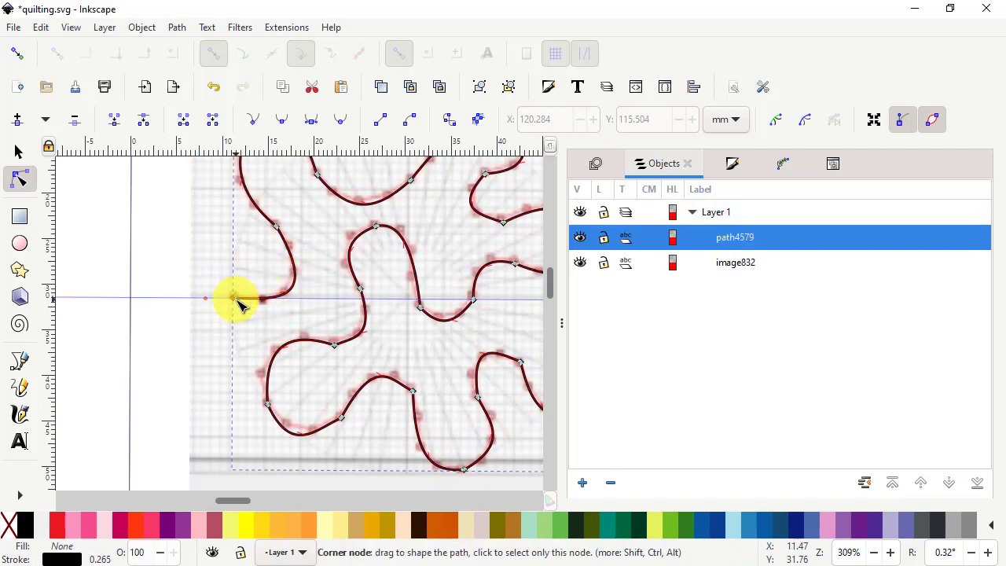
drag(232, 303, 228, 301)
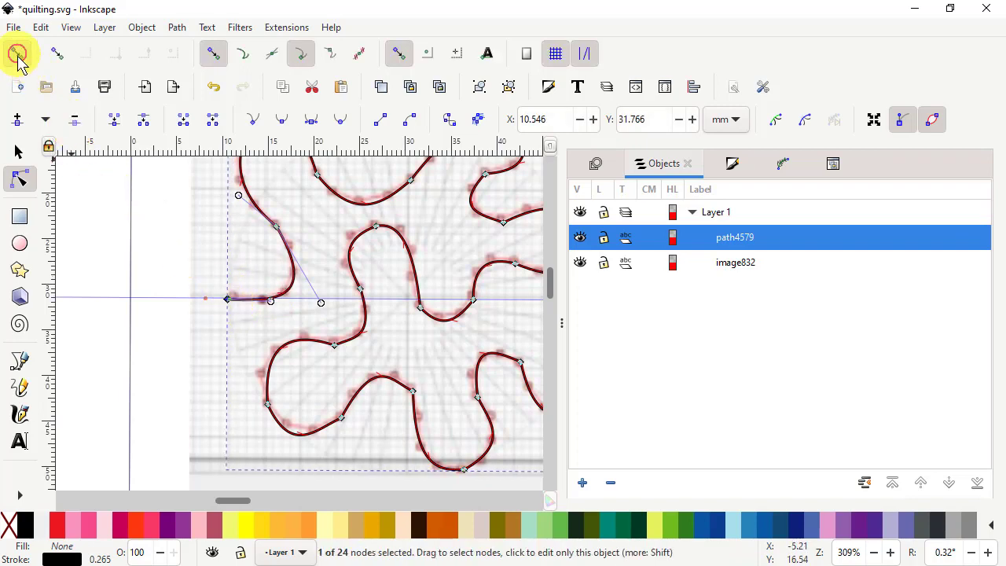
drag(229, 302, 226, 304)
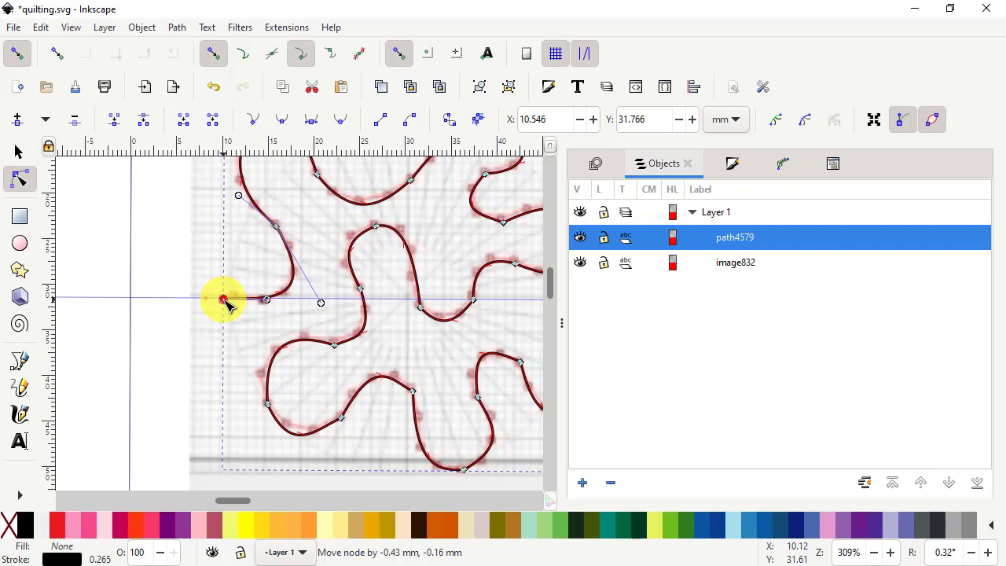
drag(226, 303, 222, 298)
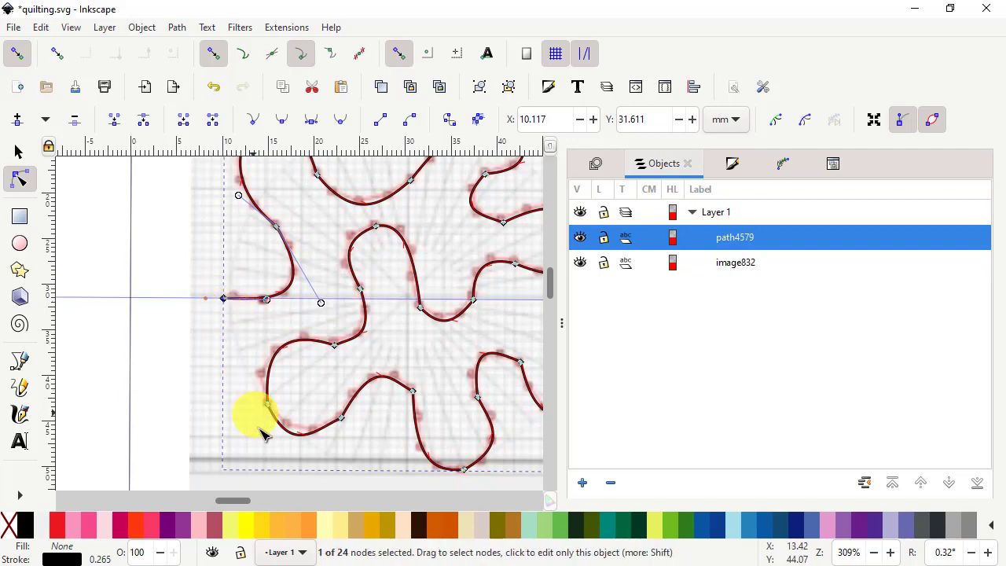
Snap the path's end node onto the same guide at about X 50.1 mm, Y 31.6 mm.
drag(234, 501, 253, 500)
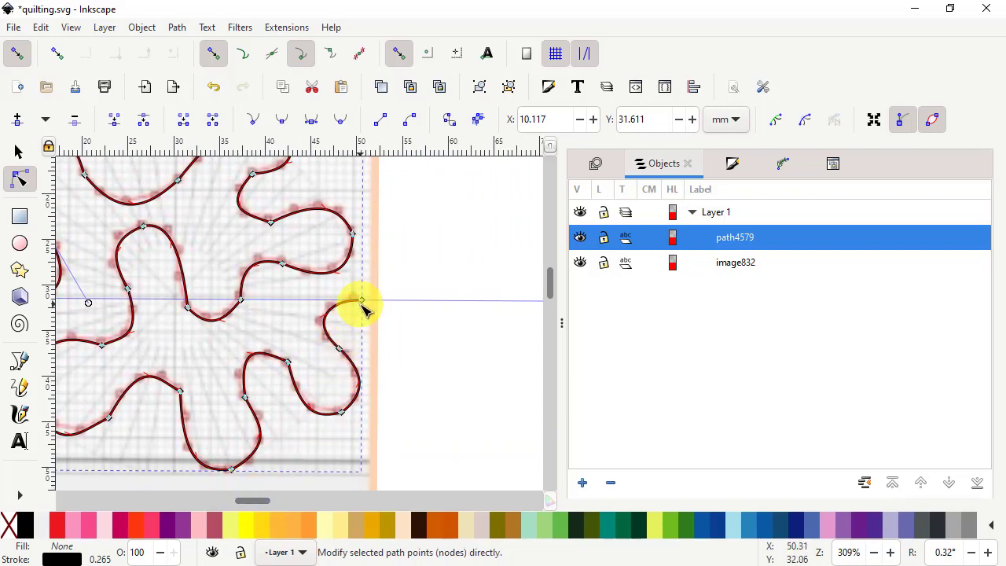
mouse_move(364, 302)
mouse_down()
mouse_move(363, 315)
mouse_move(359, 307)
mouse_up()
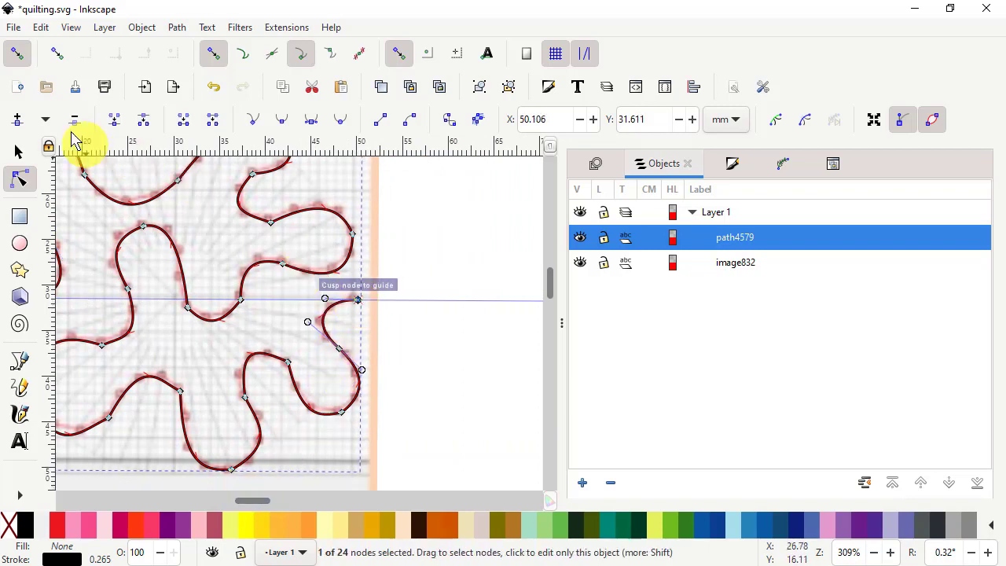
Turn off snapping and move the path's end node freely below the guide to about Y 34.4 mm.
click(18, 55)
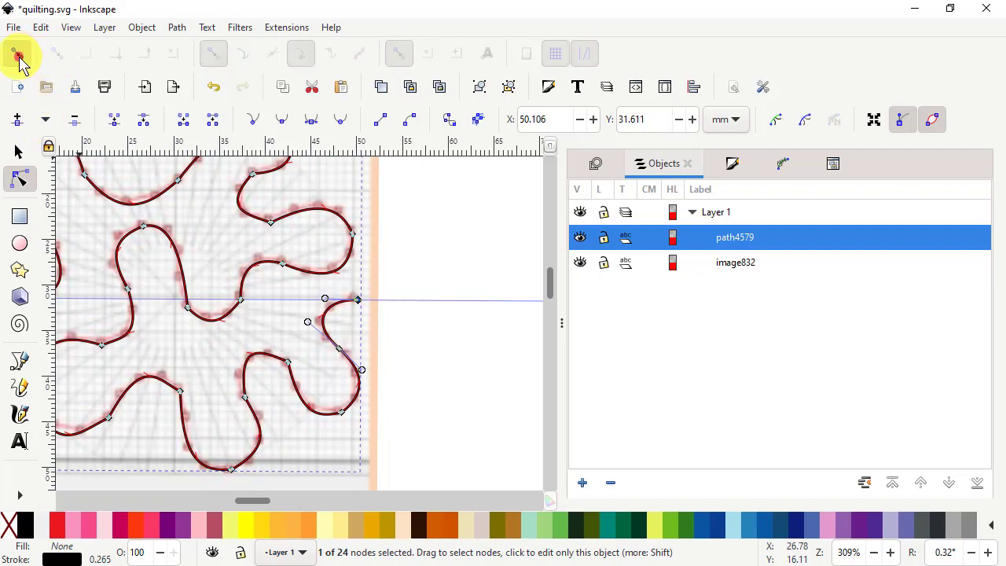
drag(360, 300, 360, 317)
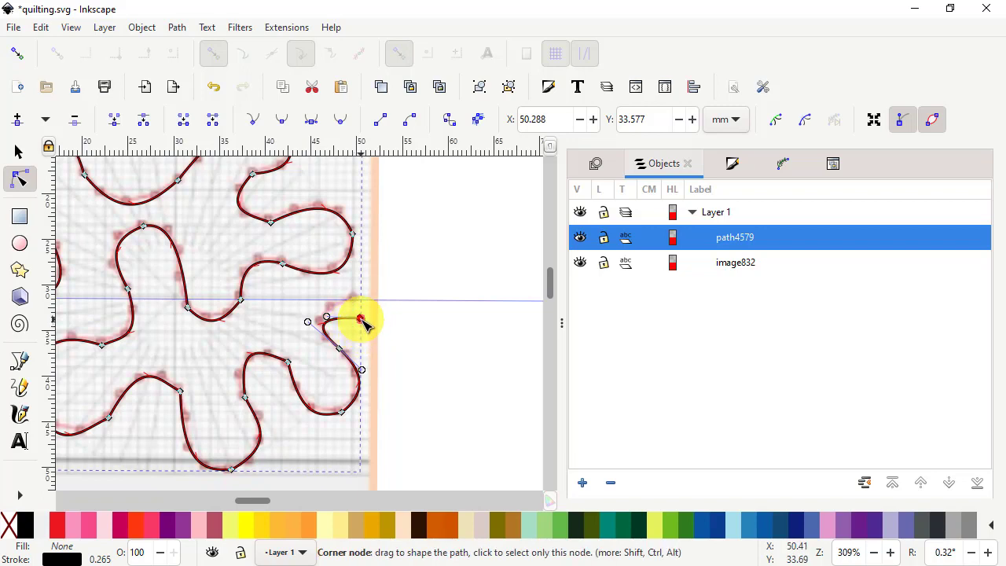
mouse_move(364, 323)
mouse_down()
mouse_move(364, 312)
mouse_move(363, 330)
mouse_up()
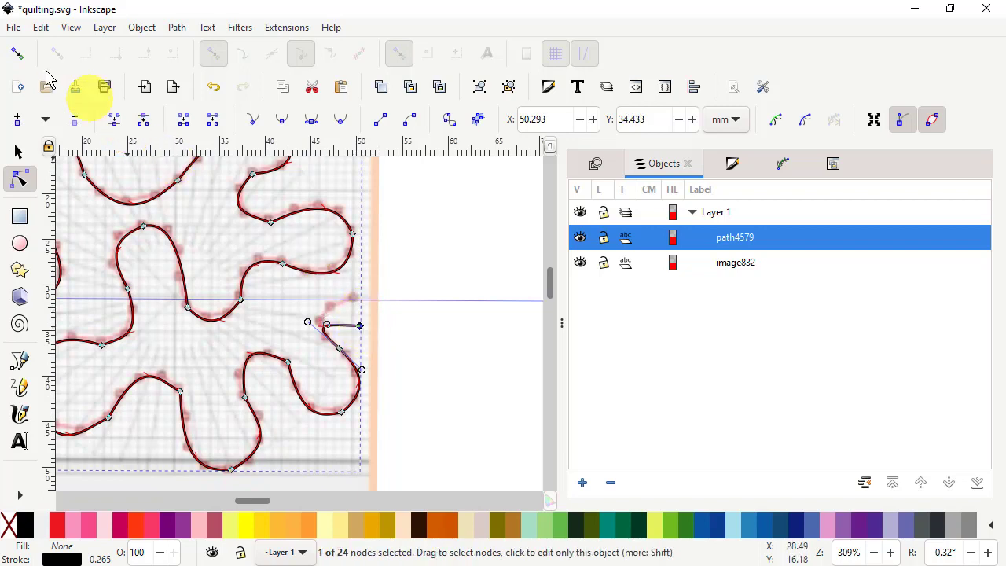
Re-enable snapping and snap the path's end node back onto the horizontal guide at about X 50.6 mm, Y 31.6 mm.
click(19, 54)
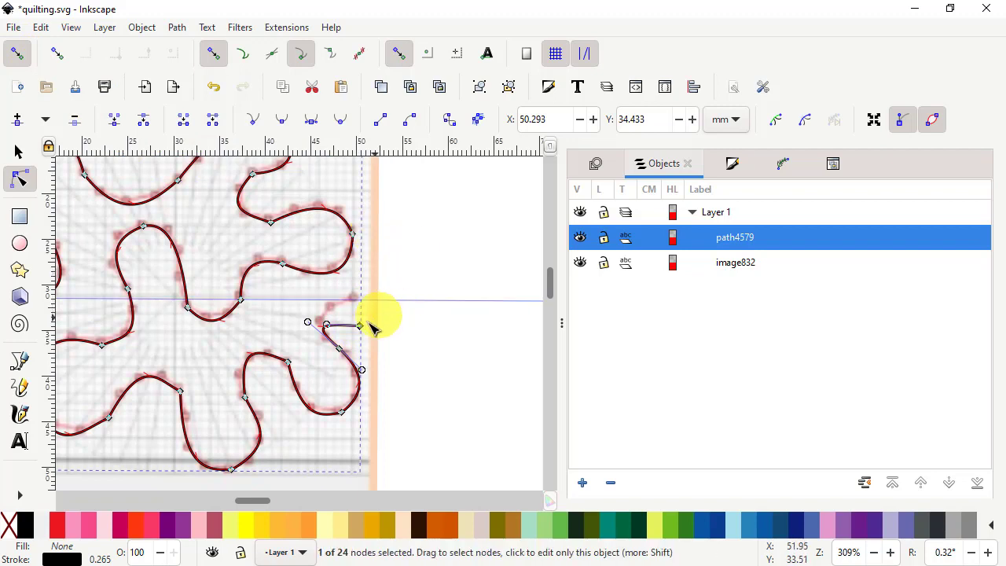
drag(363, 330, 369, 316)
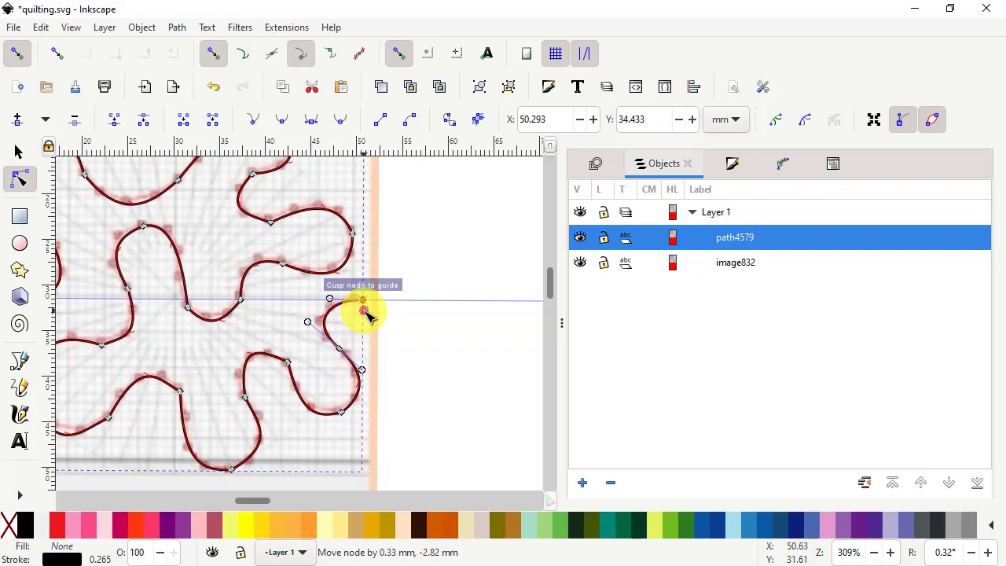
drag(368, 312, 368, 312)
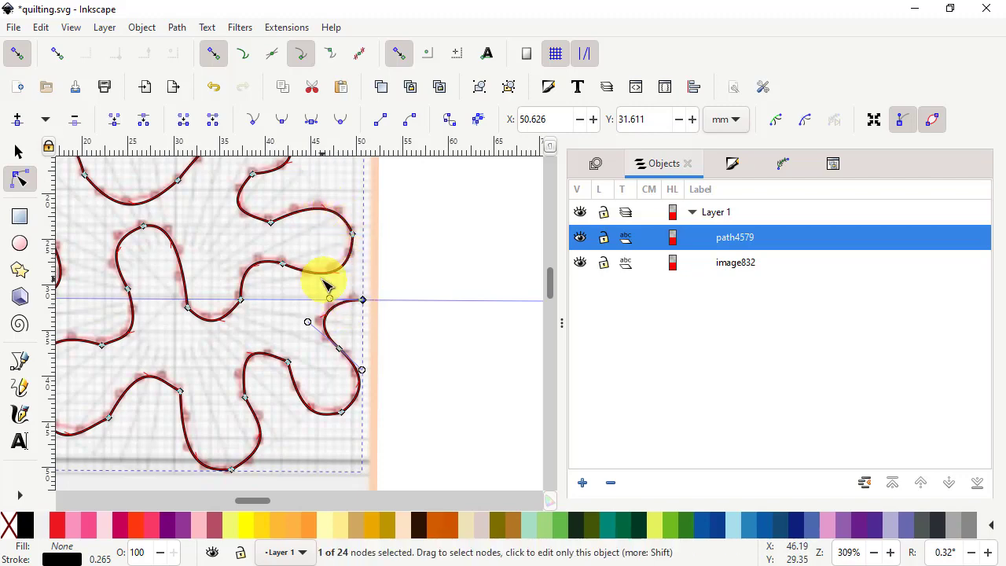
scroll(324, 325, down, 2)
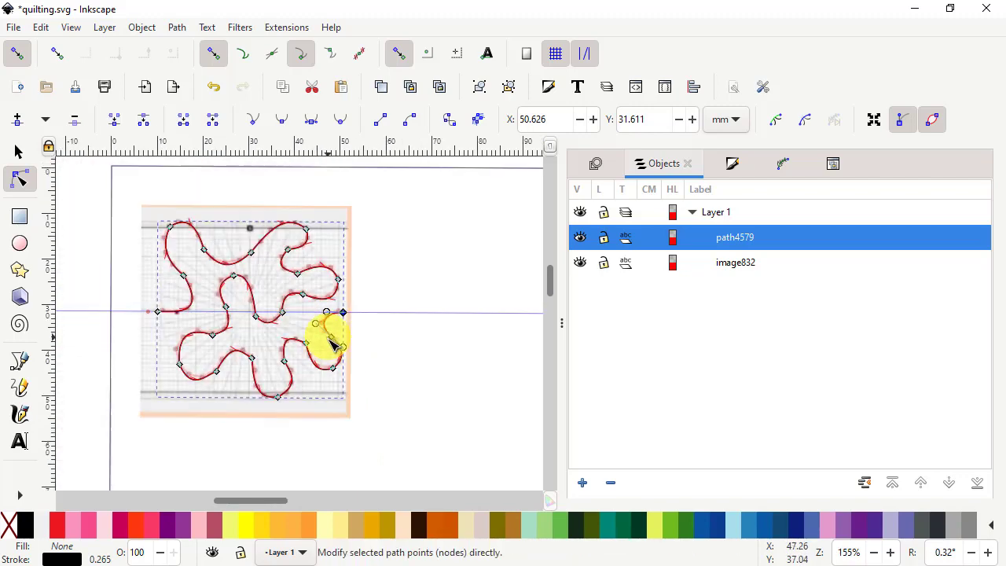
click(401, 382)
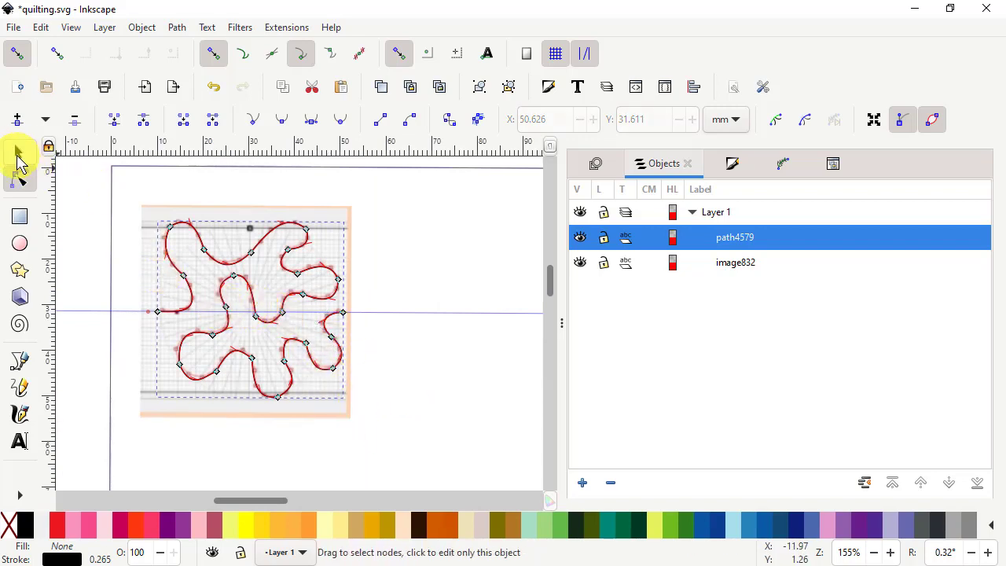
click(17, 154)
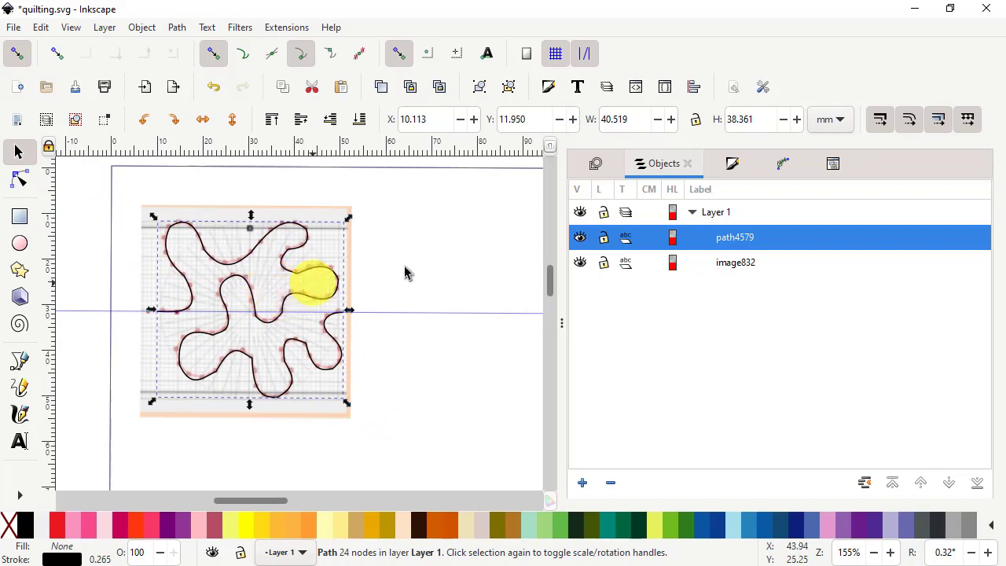
Hide image832, then scale path4579 to a height of 20 mm with its proportions locked.
click(579, 263)
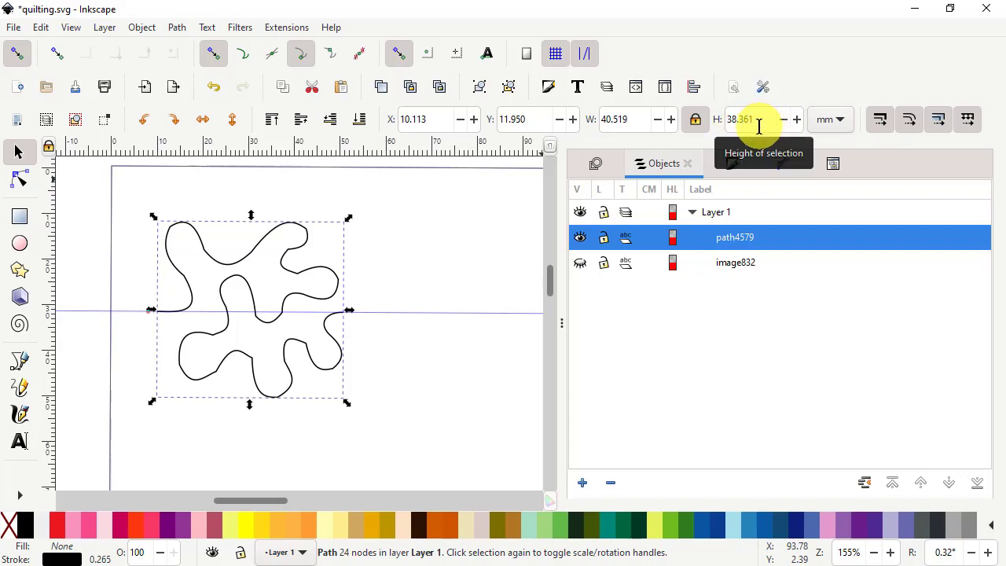
drag(760, 118, 720, 120)
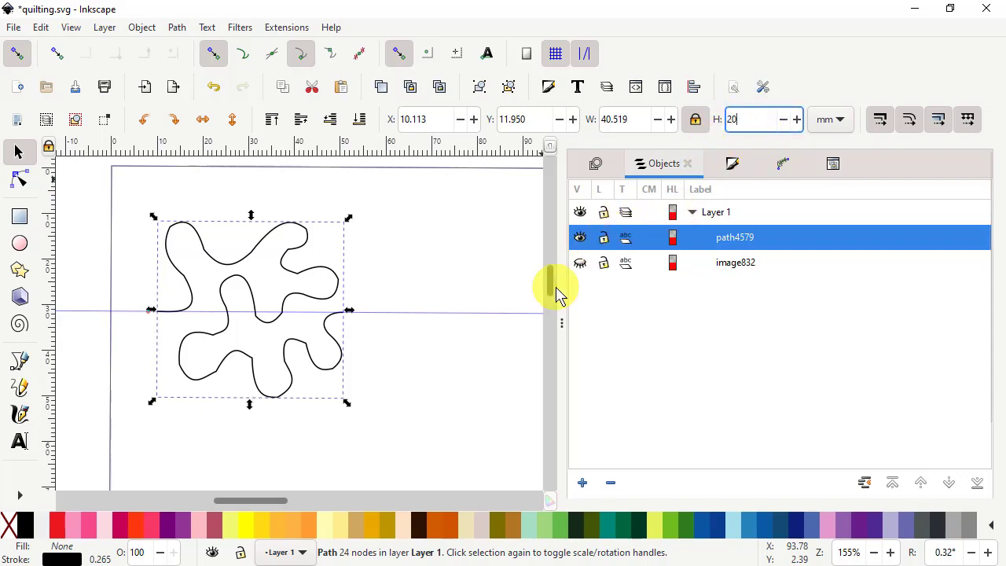
key(Return)
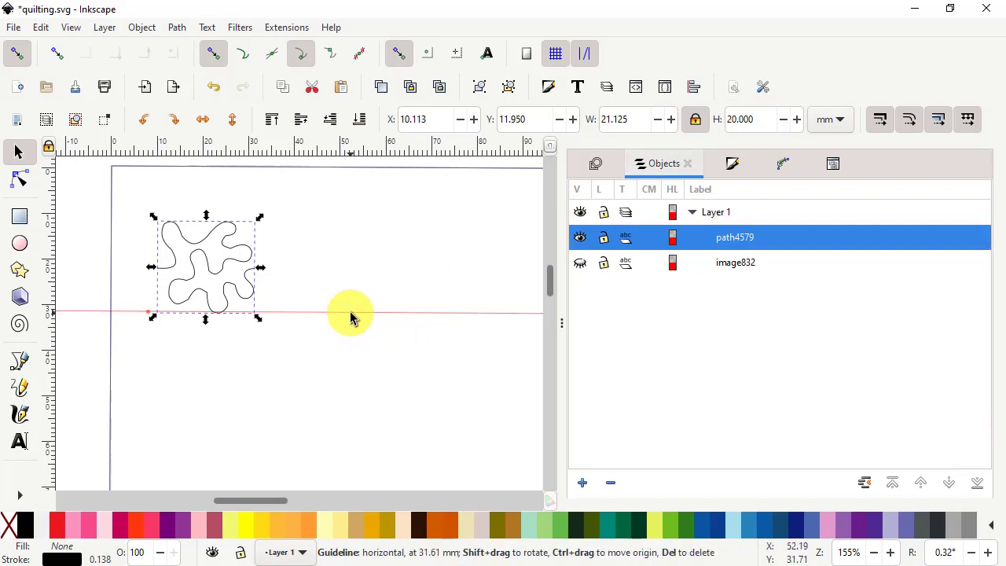
Delete the horizontal guide and set up tiled clones of the path with P1: simple translation symmetry.
drag(351, 315, 356, 130)
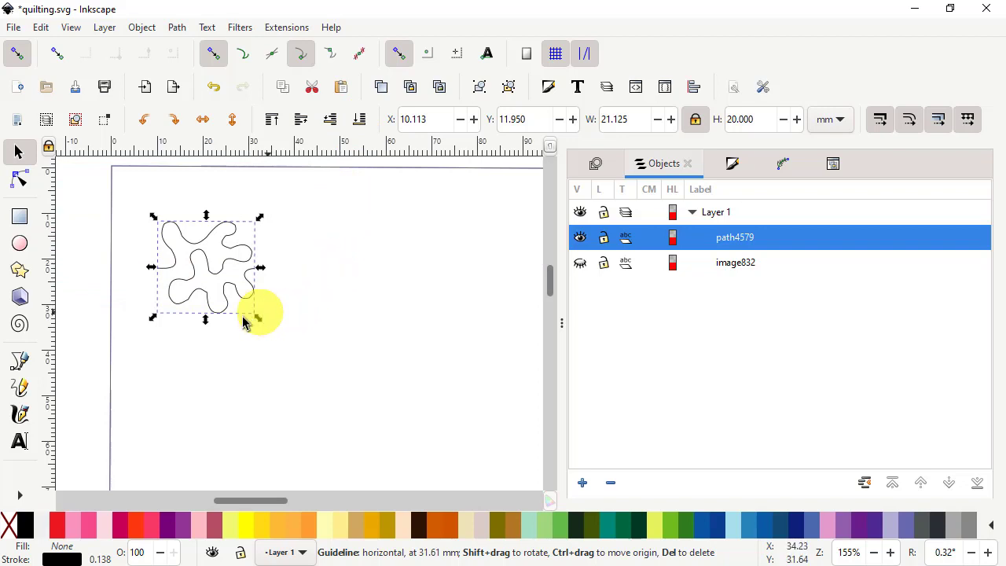
click(41, 29)
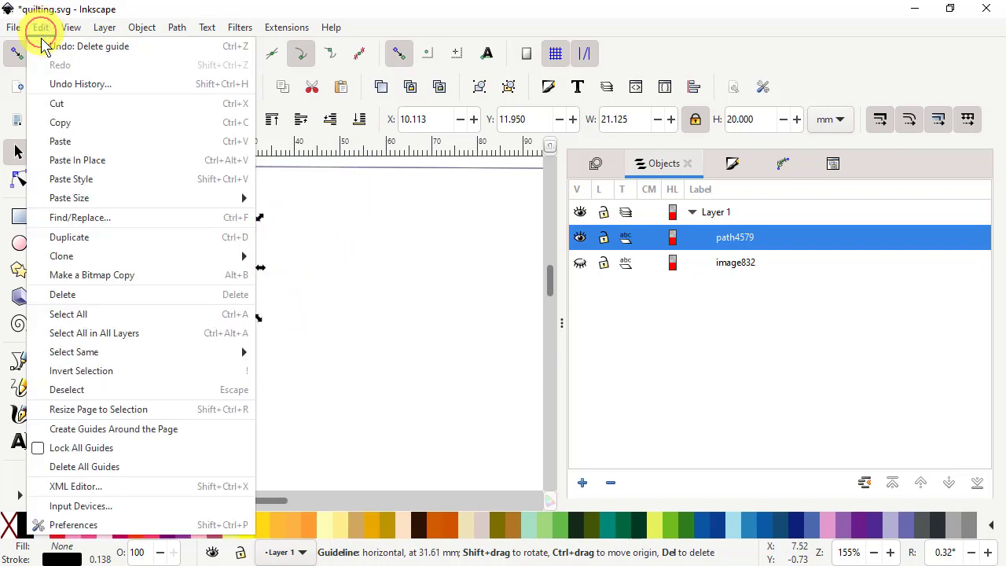
mouse_move(70, 264)
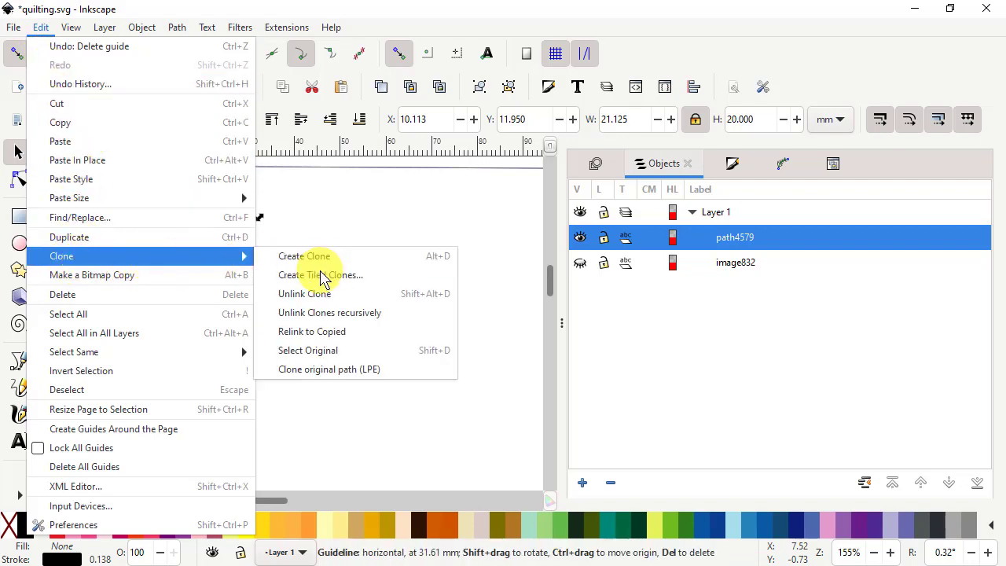
click(319, 278)
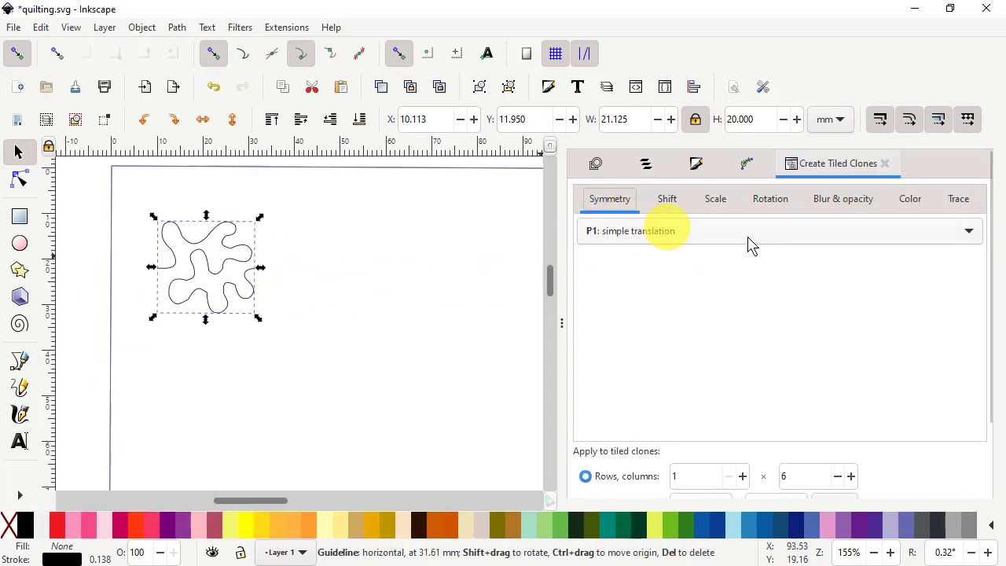
click(968, 234)
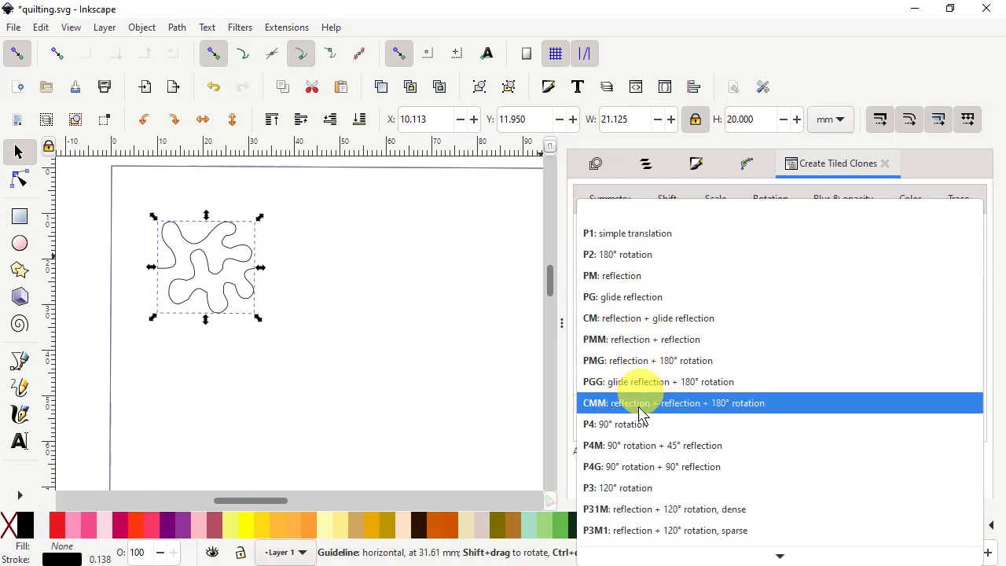
click(631, 238)
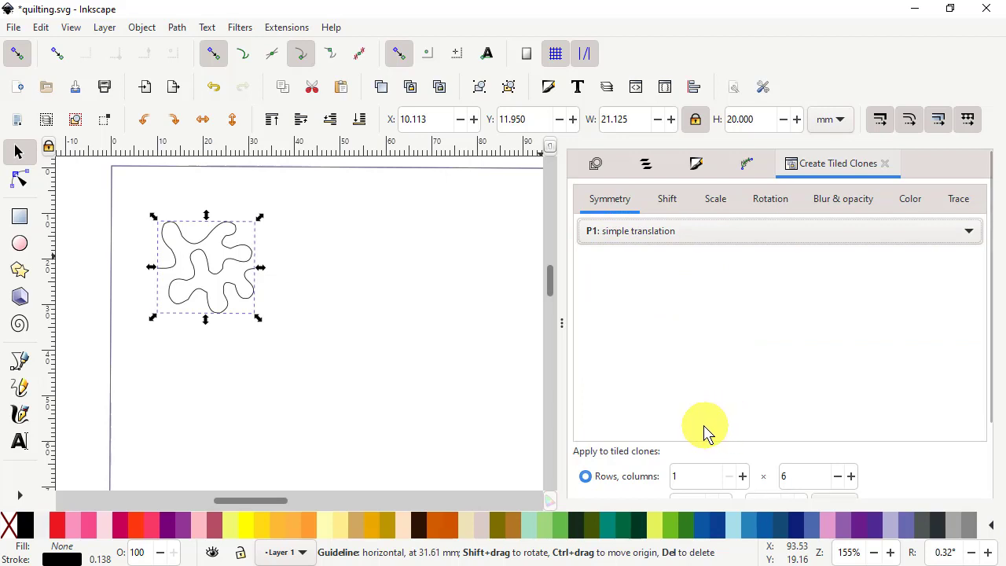
Create tiled clones of the path in 6 rows and 6 columns.
click(674, 475)
scroll(837, 399, down, 3)
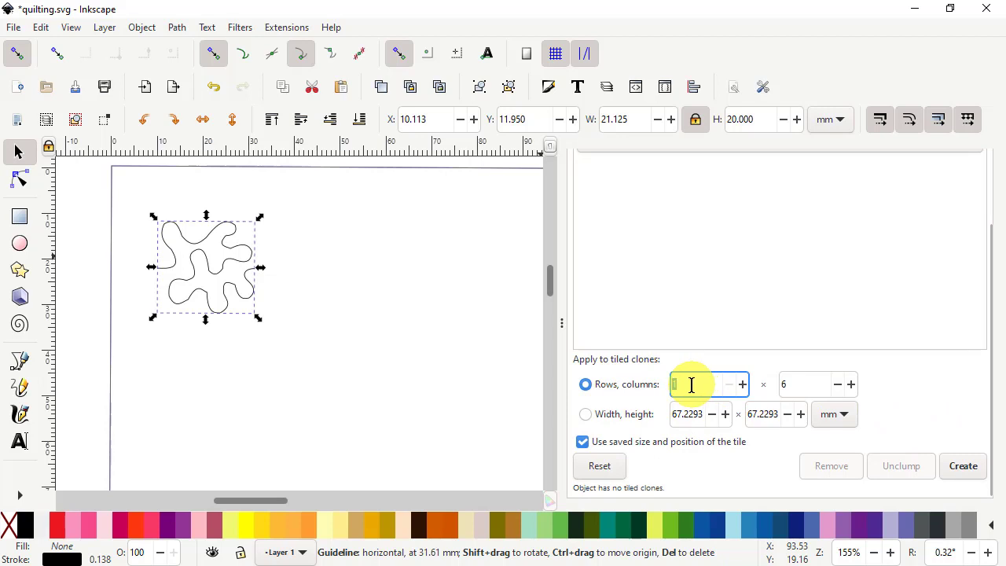
text(6)
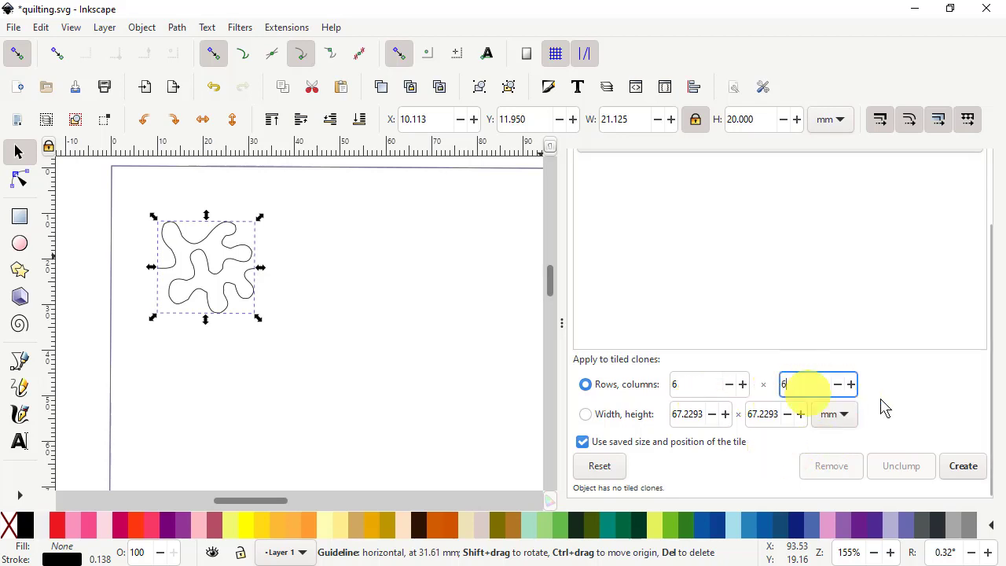
click(963, 470)
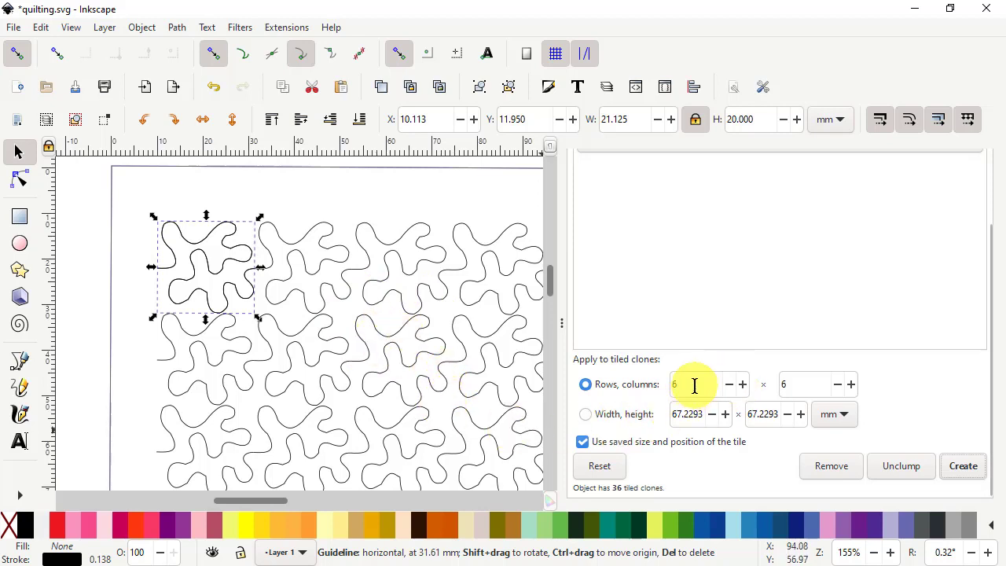
Recreate the tiled clones of the path as 1 row and 6 columns.
drag(675, 385, 659, 385)
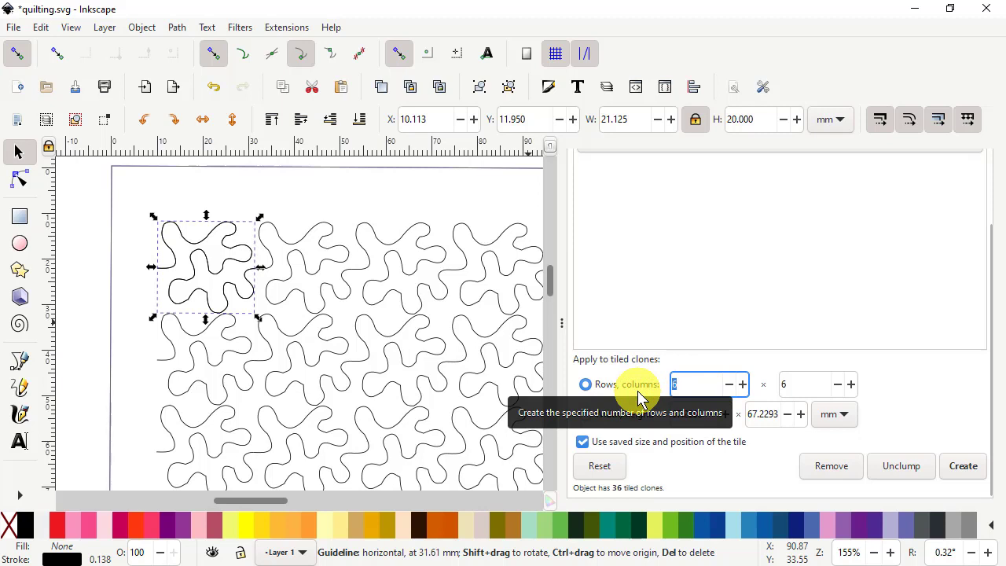
text(1)
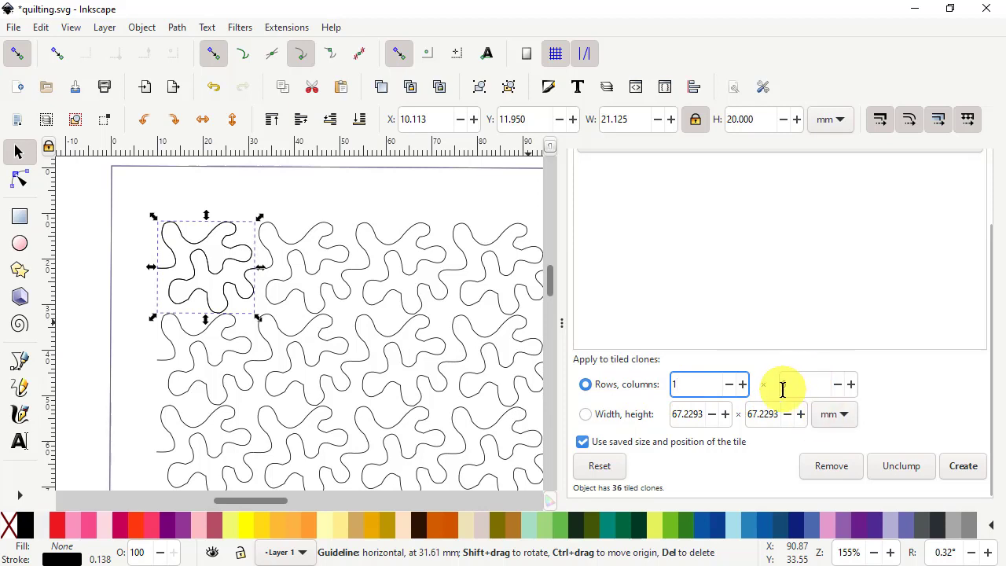
click(965, 470)
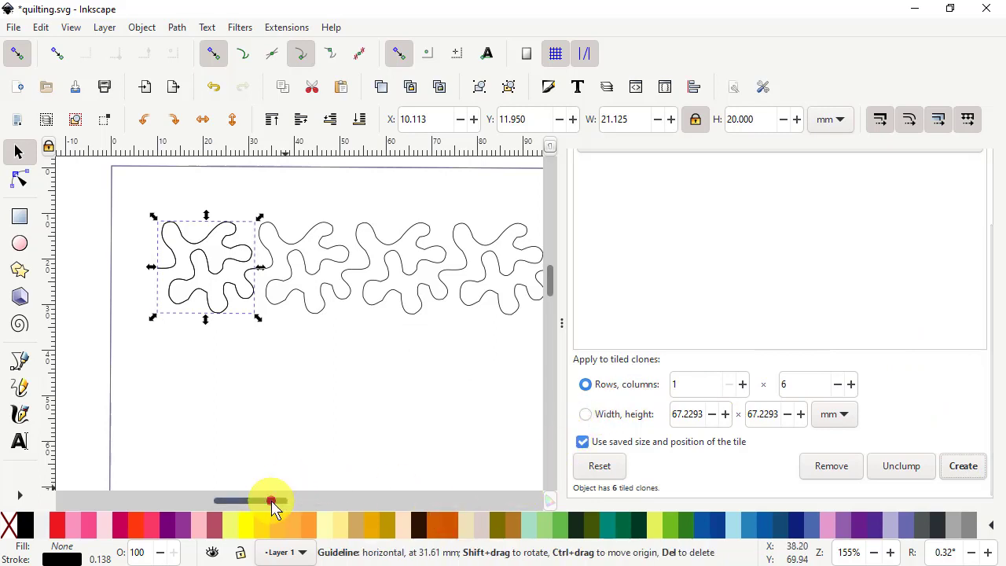
Move the duplicate overlapping the row's first tile off the page to about X -41.3 mm, Y 2.3 mm.
drag(271, 502, 281, 504)
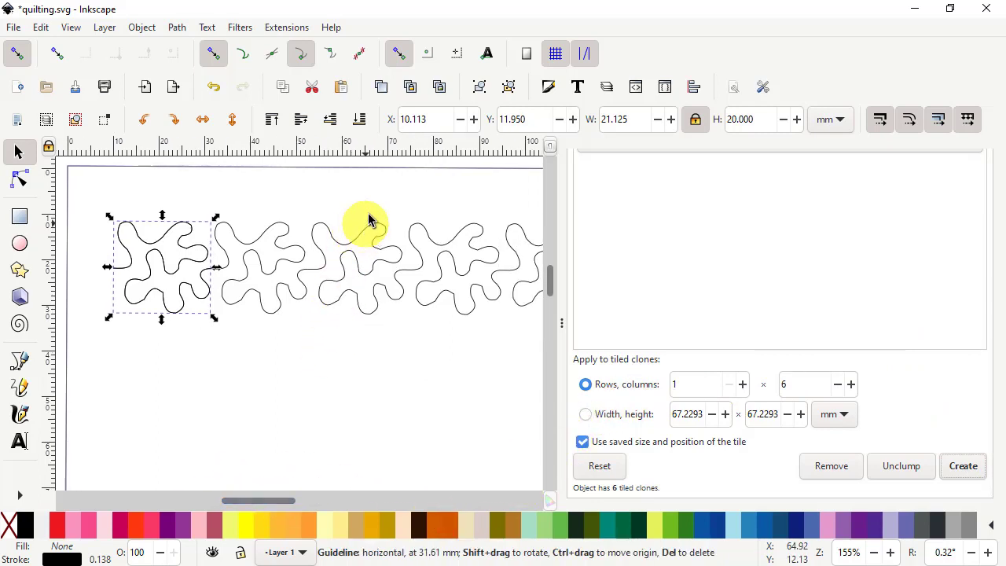
scroll(370, 224, down, 2)
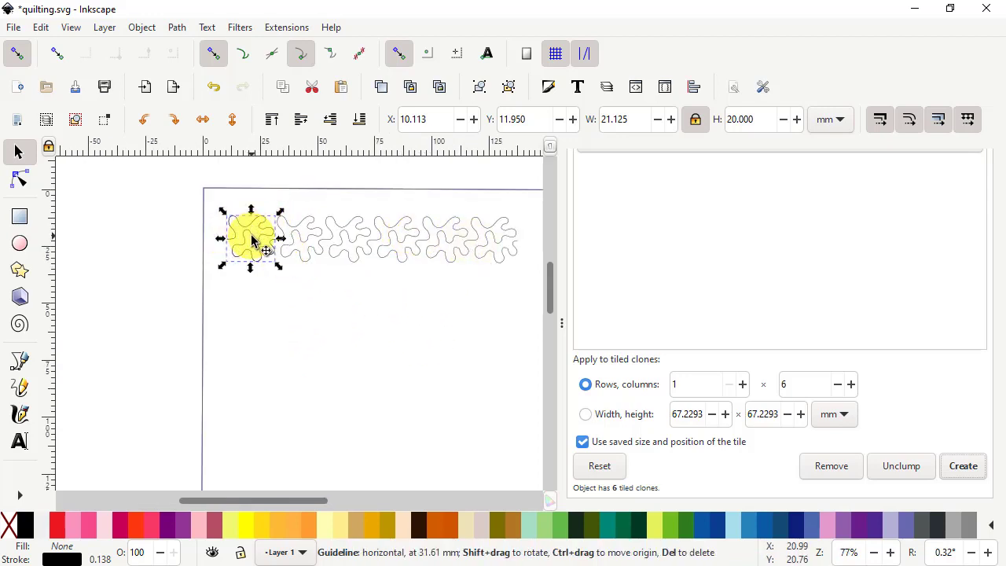
drag(252, 240, 131, 218)
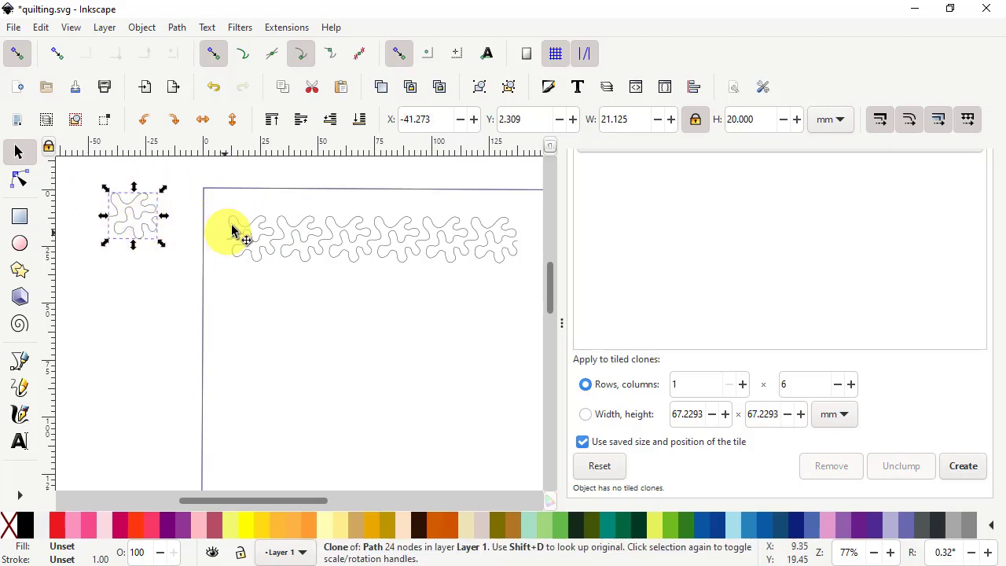
Select all six tiles in the row and convert the clones to paths.
drag(213, 206, 528, 284)
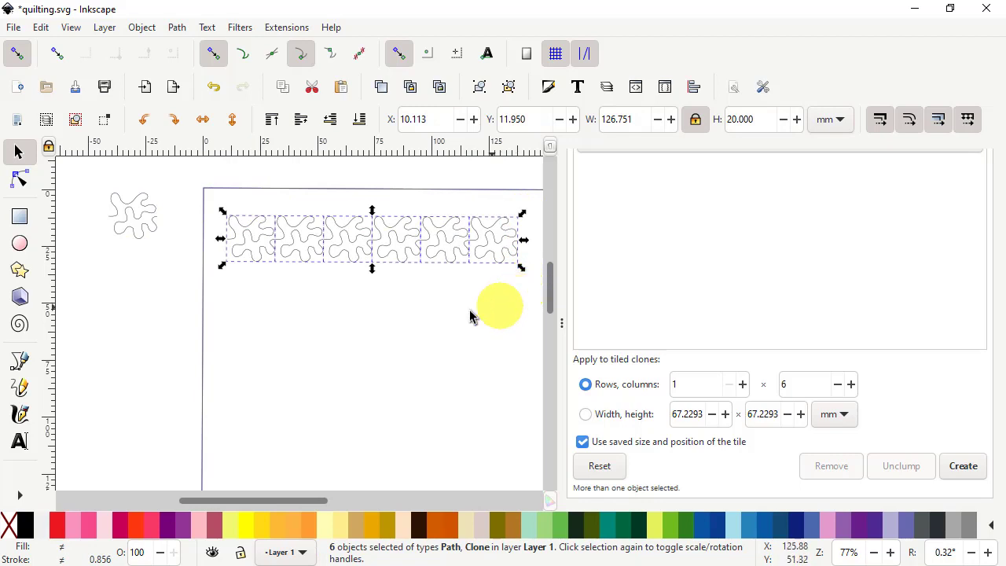
click(178, 28)
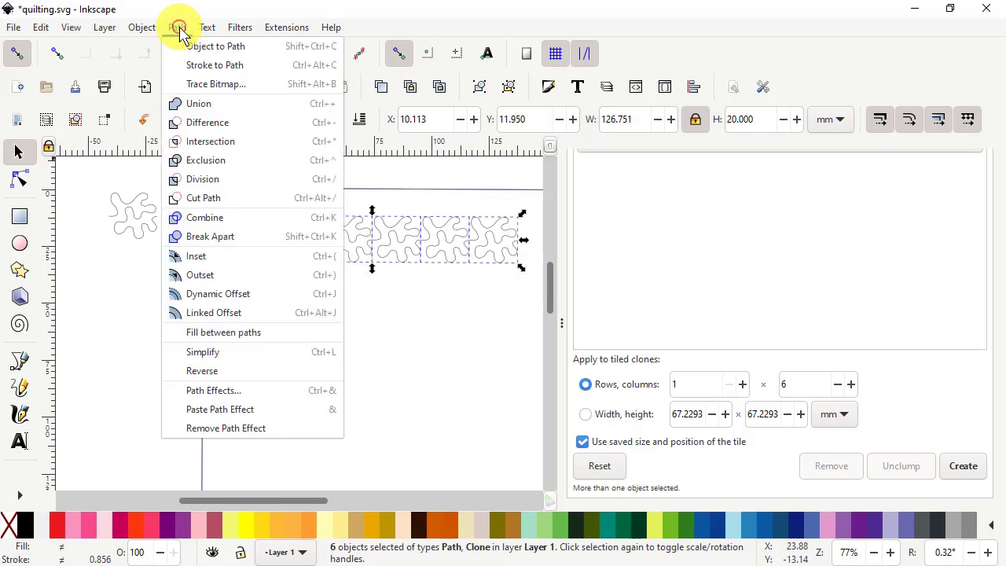
click(224, 49)
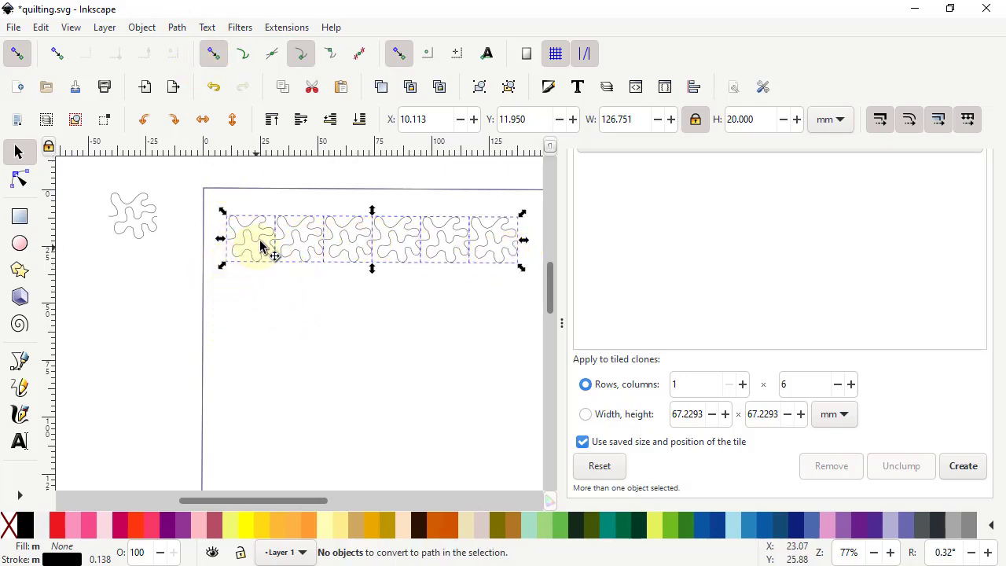
Select the overlapping end nodes where the first and second tiles meet and join them into one node.
scroll(263, 235, up, 2)
scroll(297, 245, up, 4)
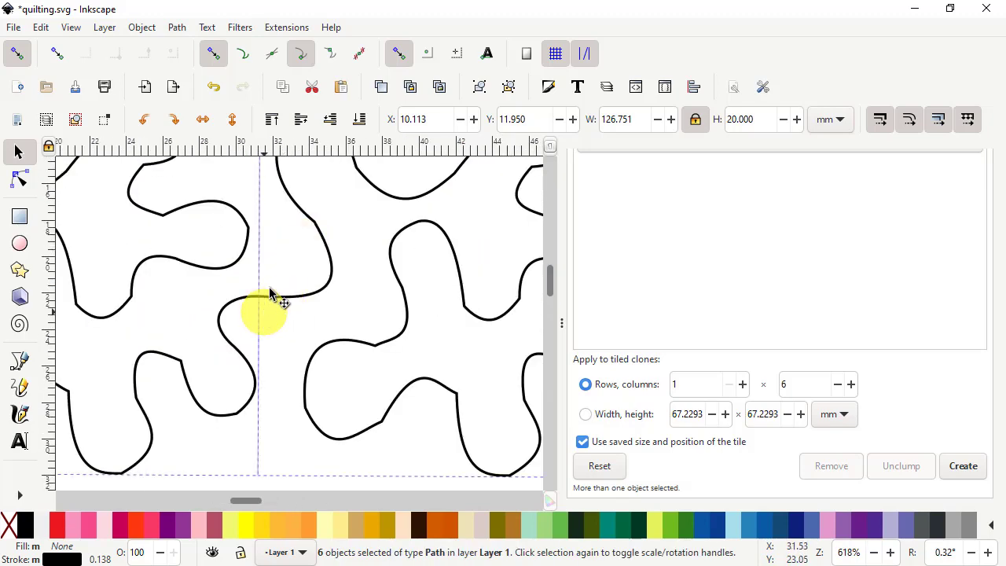
scroll(273, 292, down, 2)
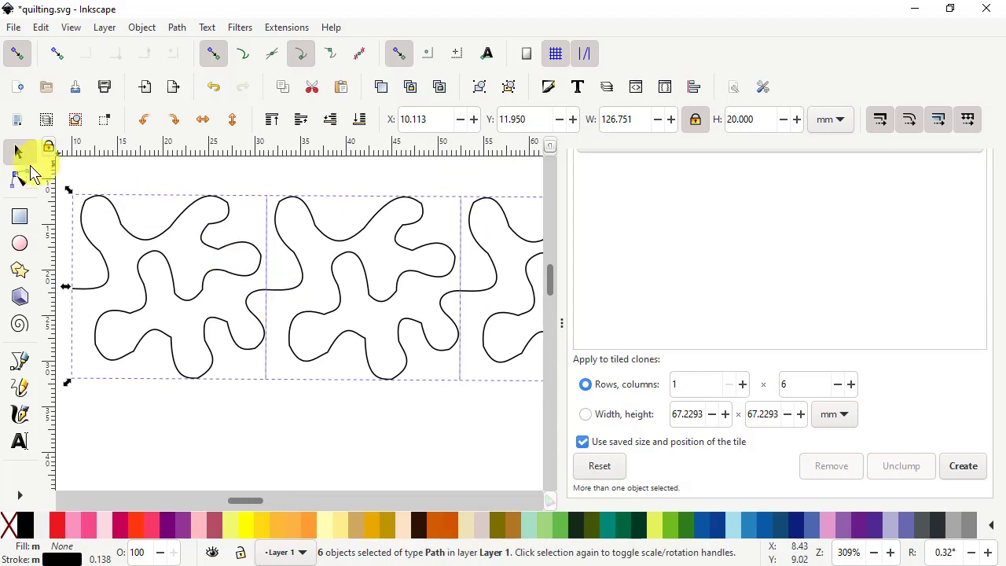
click(21, 181)
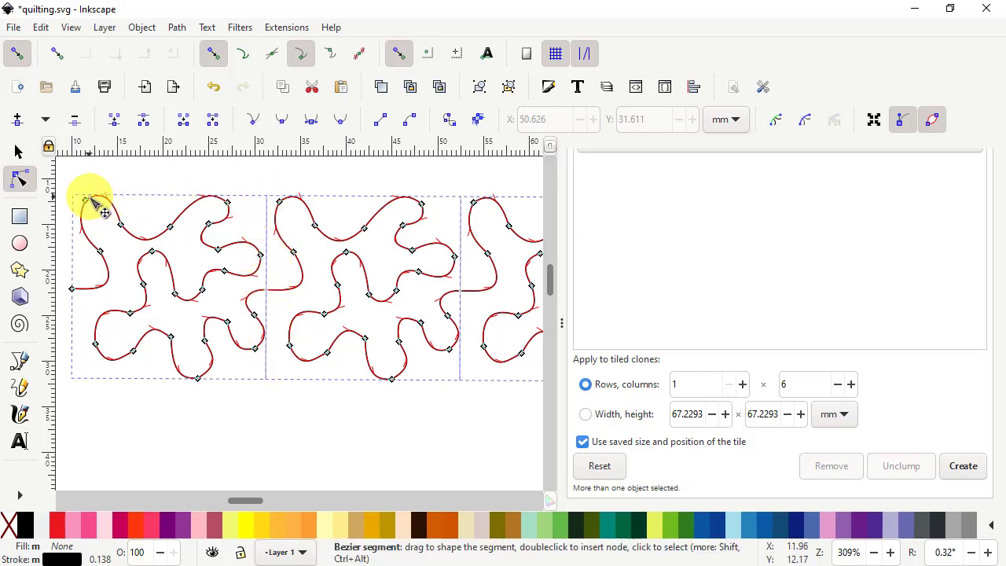
drag(267, 352, 267, 299)
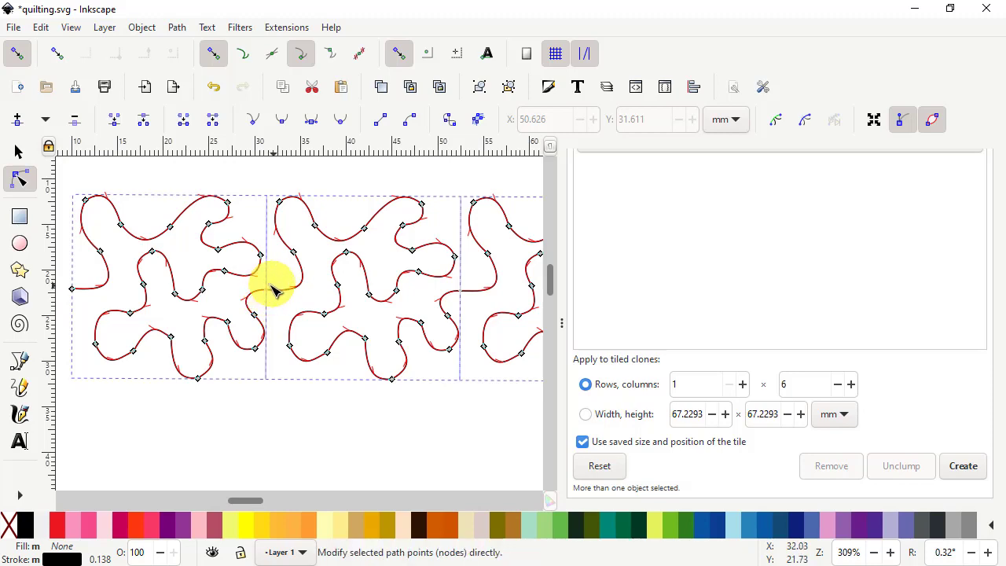
scroll(267, 297, up, 7)
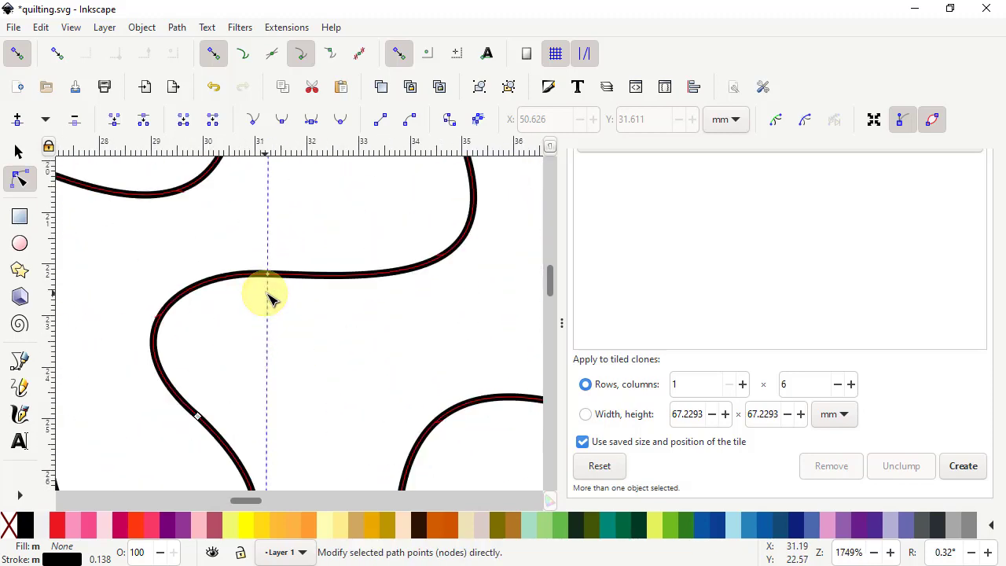
scroll(273, 296, down, 2)
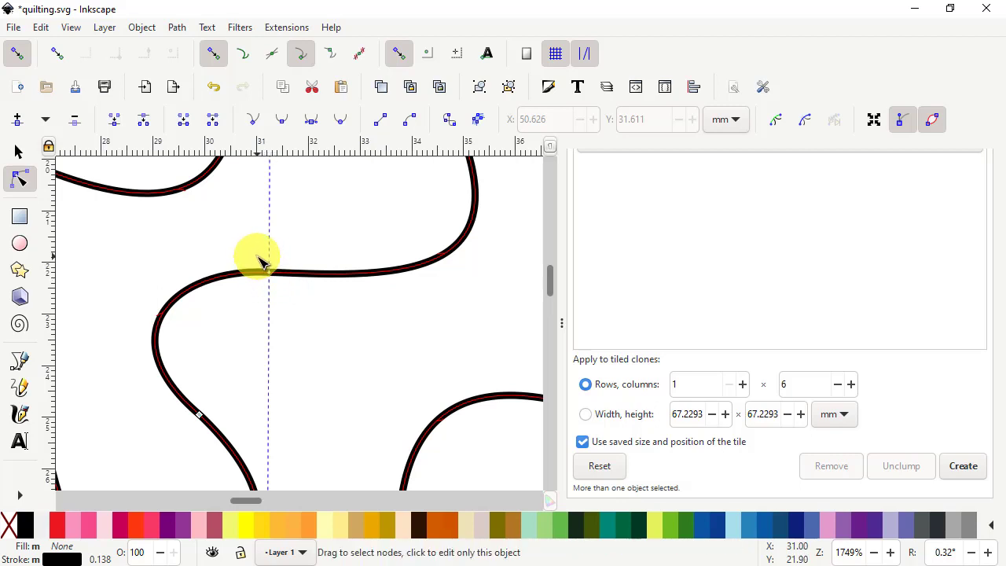
drag(256, 253, 281, 293)
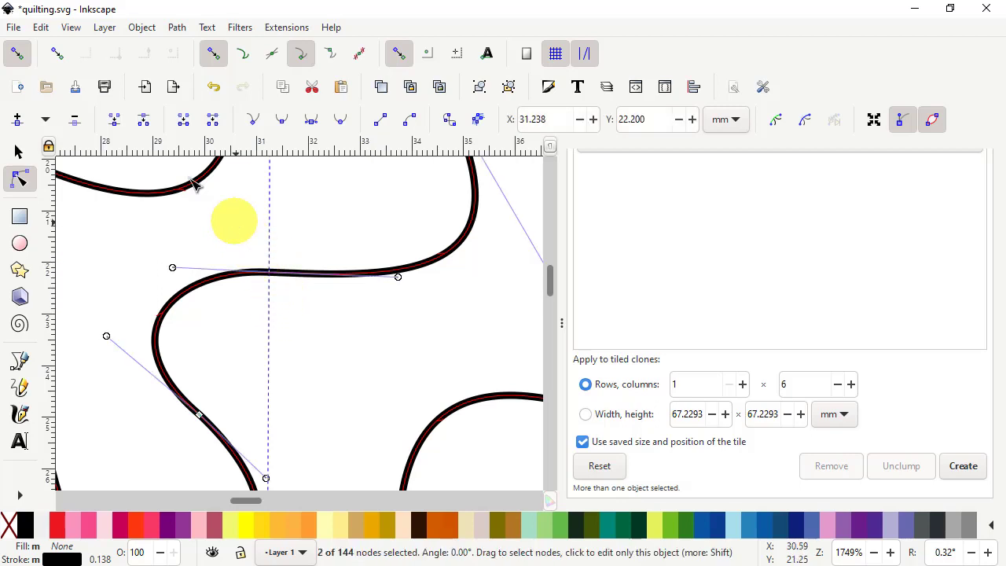
click(115, 124)
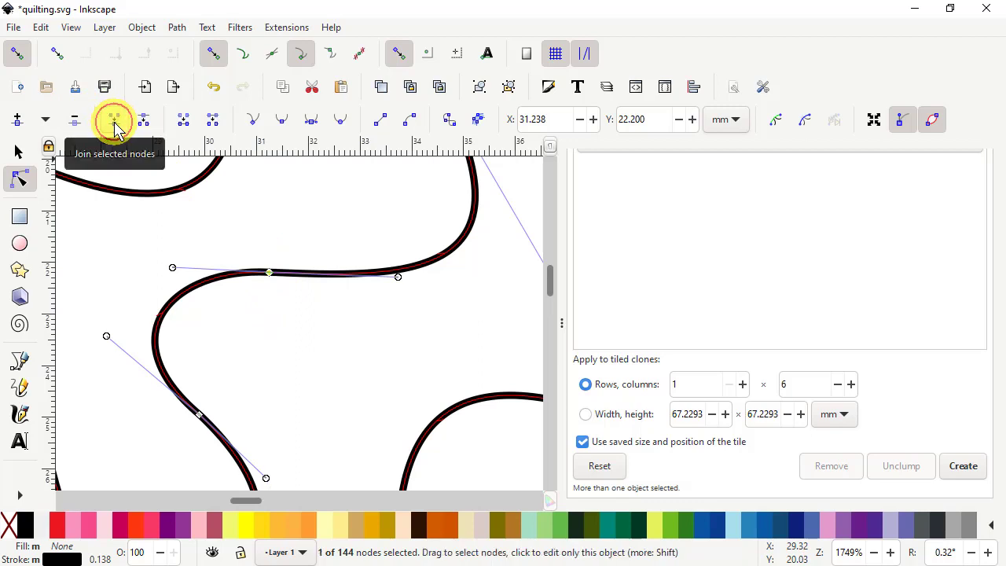
Join the overlapping end nodes where the second and third tiles meet.
drag(453, 328, 0, 294)
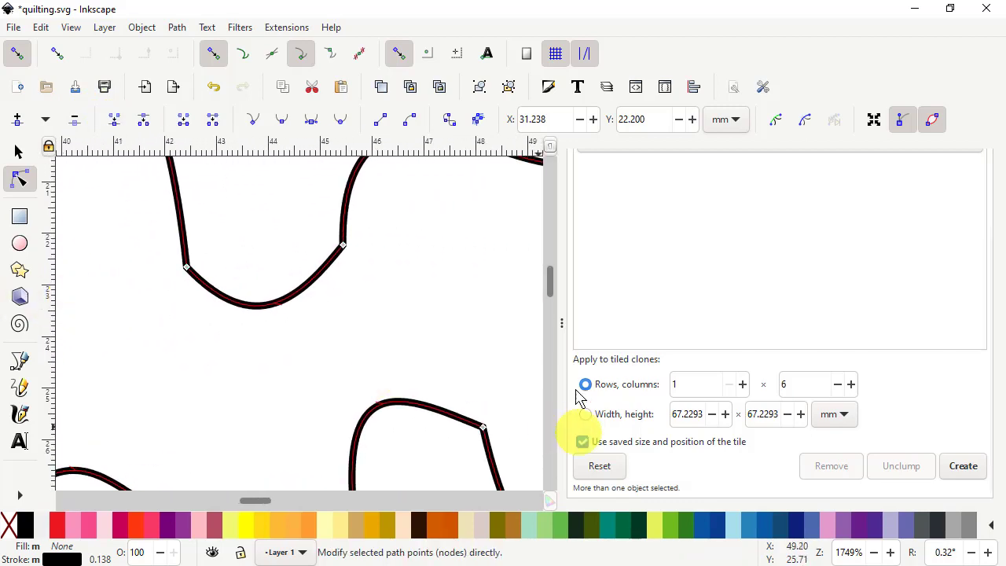
drag(458, 334, 92, 332)
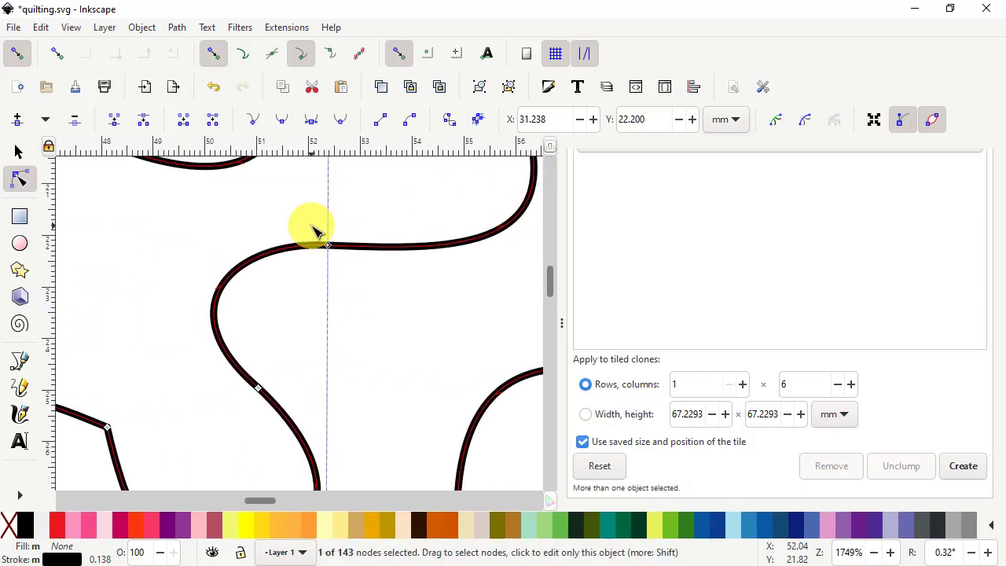
drag(311, 227, 348, 269)
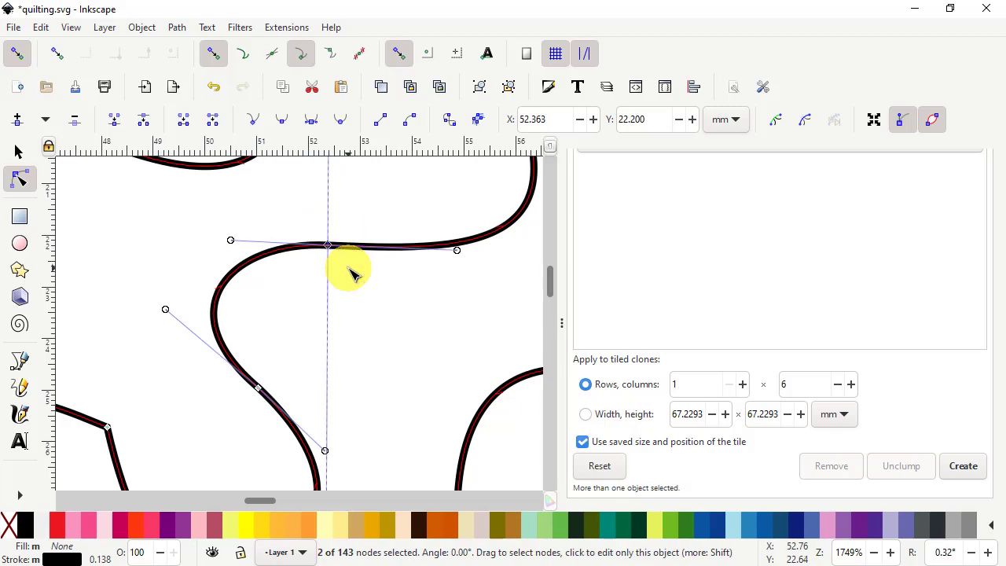
click(115, 130)
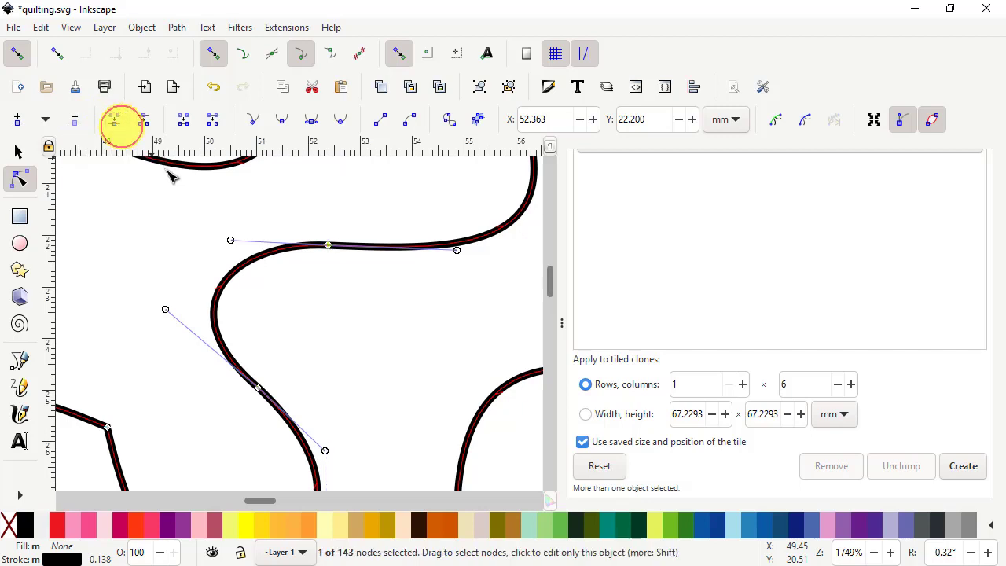
Join the overlapping end nodes where the third and fourth tiles meet.
drag(500, 296, 147, 277)
drag(458, 293, 43, 288)
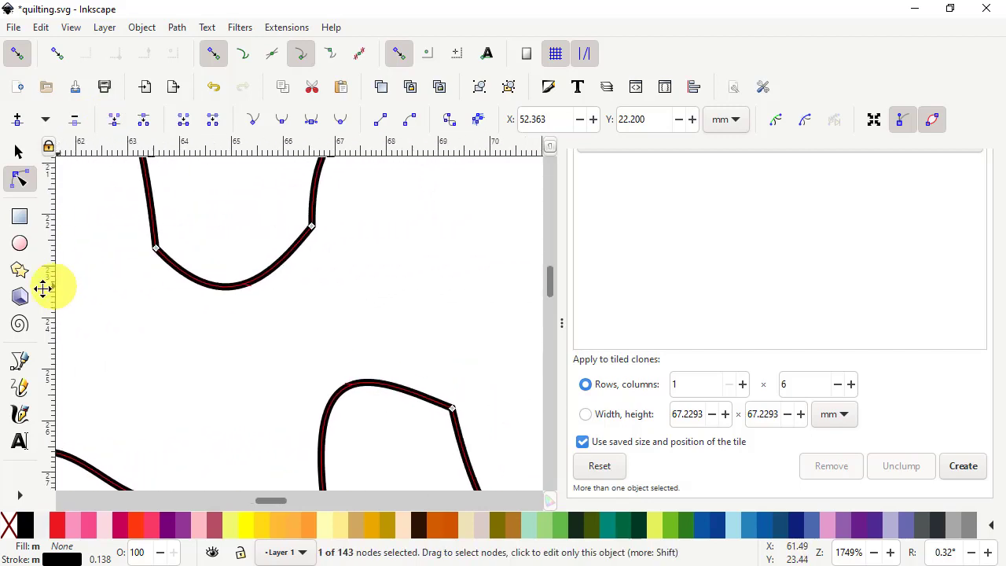
drag(440, 295, 141, 286)
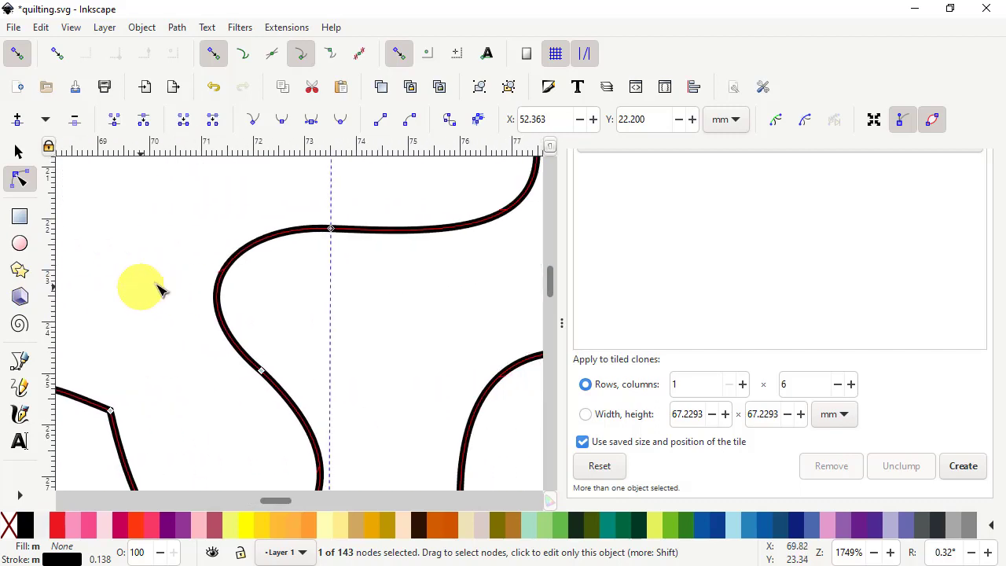
drag(313, 207, 346, 248)
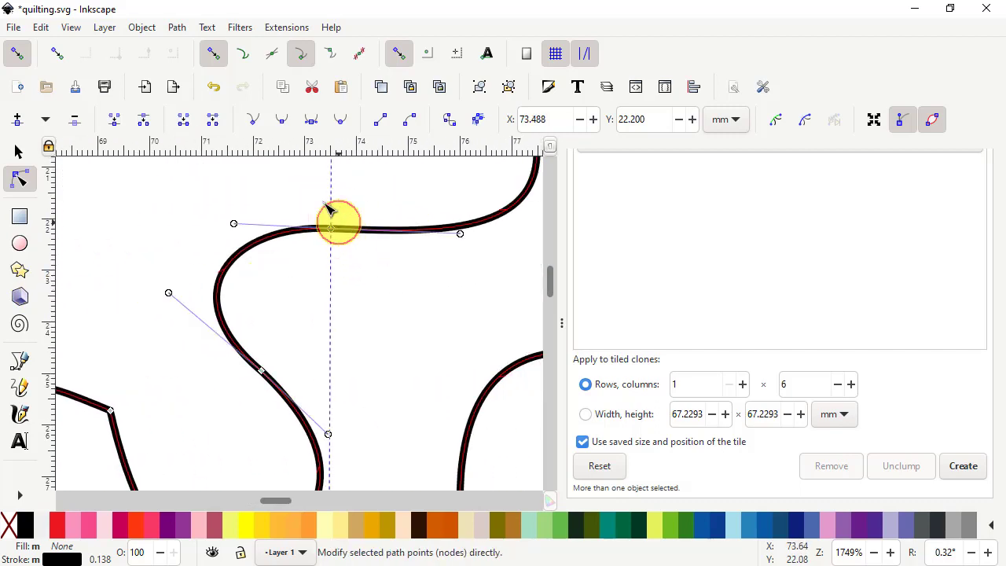
click(116, 121)
Join the overlapping end nodes where the fourth and fifth tiles meet.
scroll(495, 295, up, 2)
drag(496, 294, 144, 280)
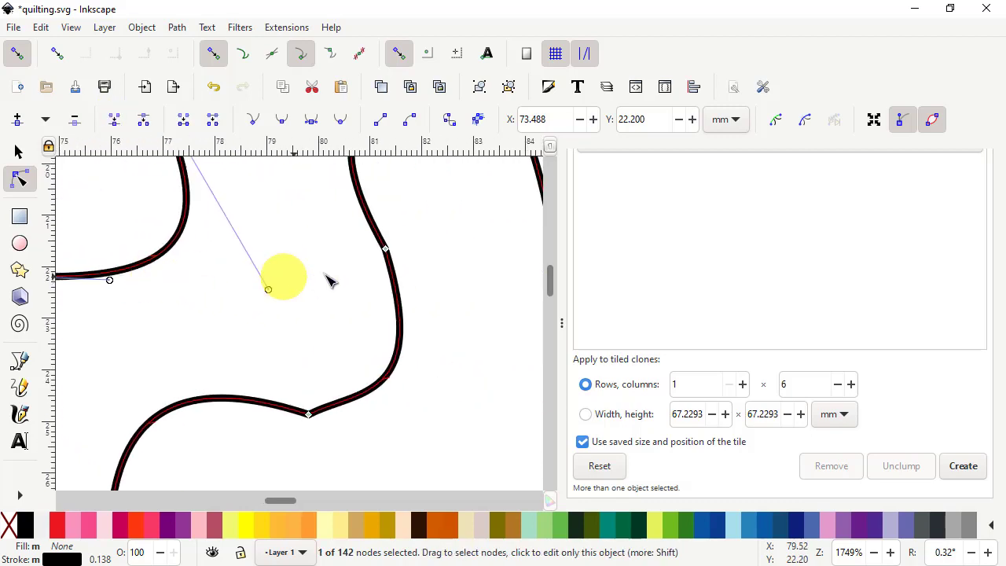
drag(481, 296, 112, 244)
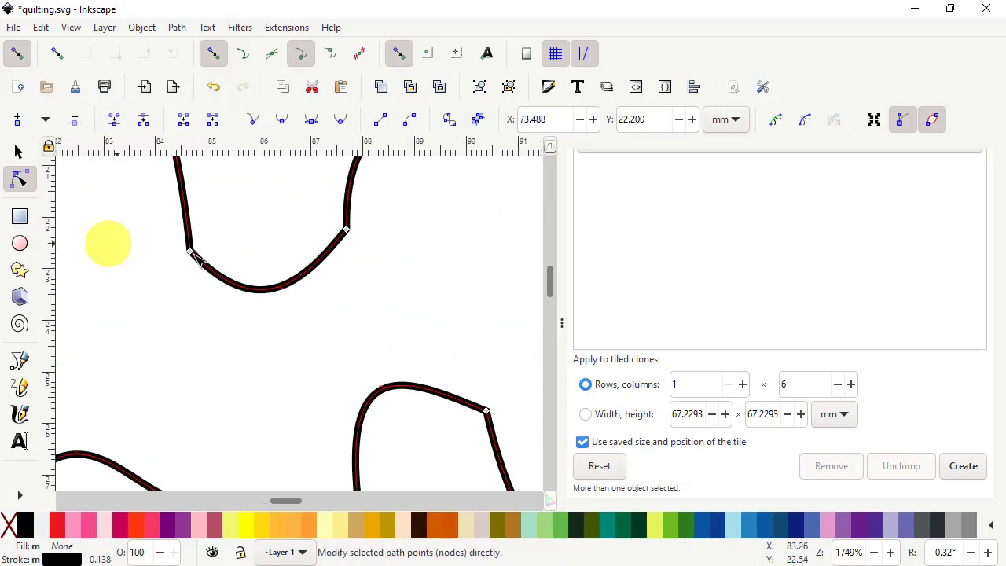
drag(518, 275, 148, 270)
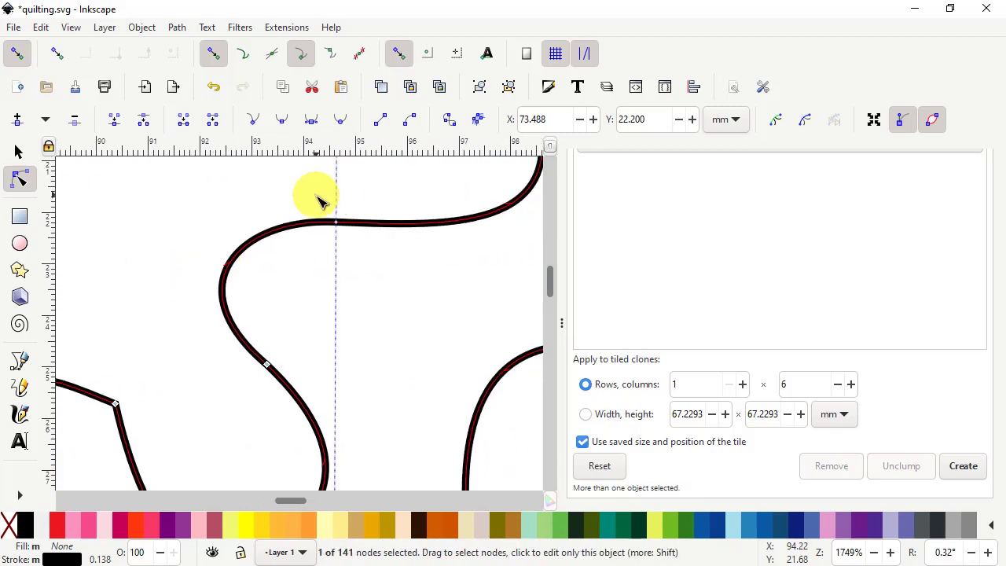
drag(318, 201, 353, 251)
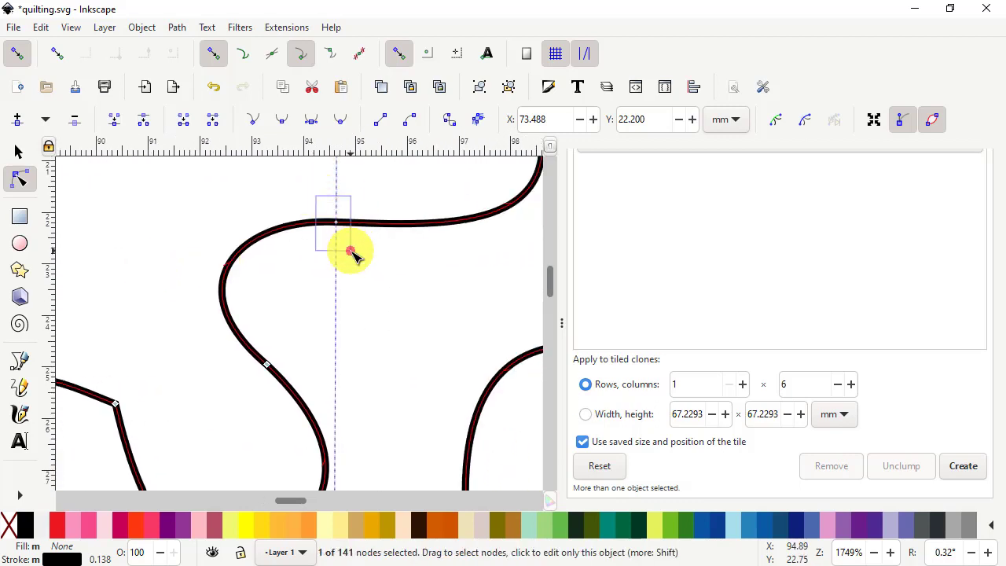
click(115, 126)
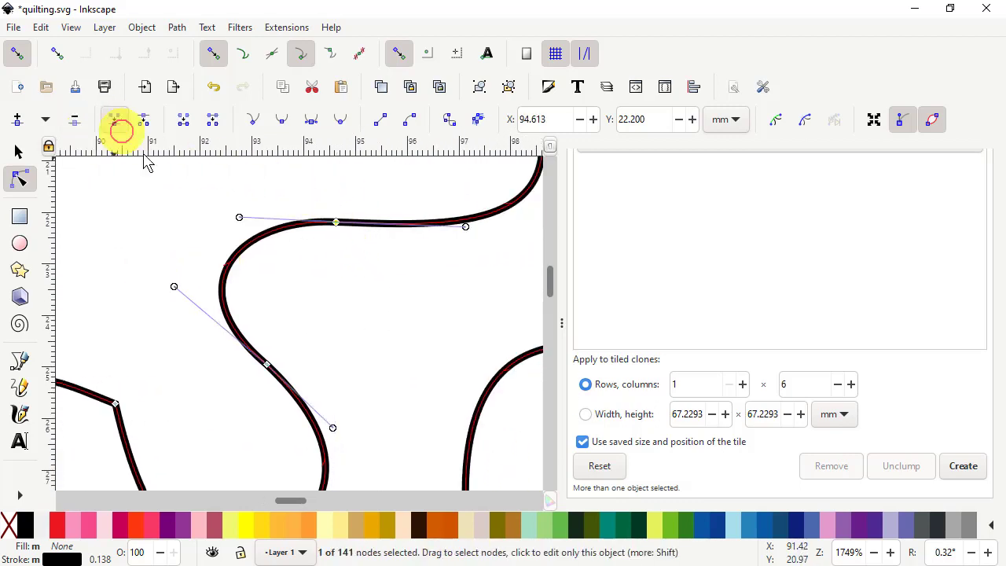
Join the overlapping end nodes where the fifth and sixth tiles meet.
drag(479, 307, 143, 290)
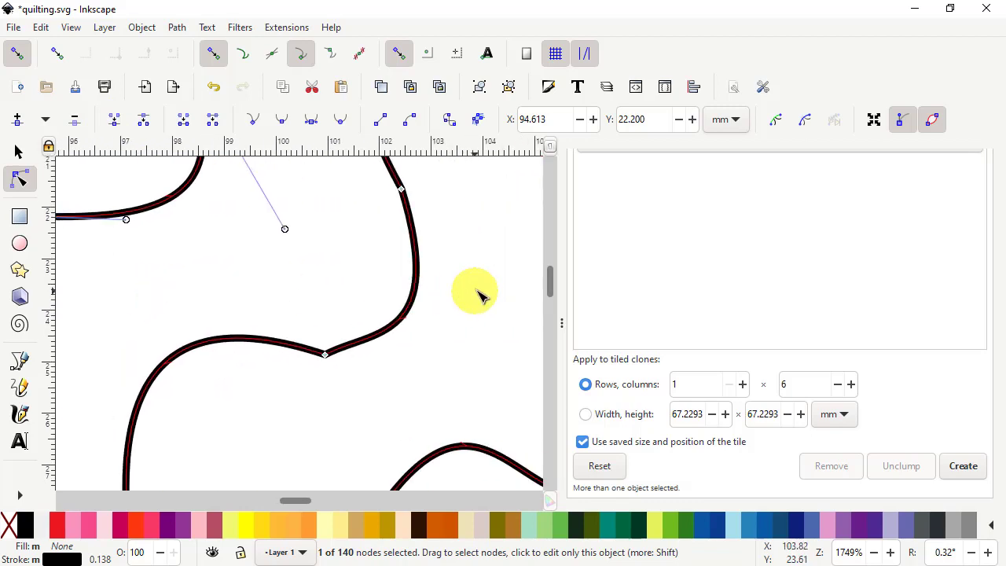
drag(434, 287, 111, 259)
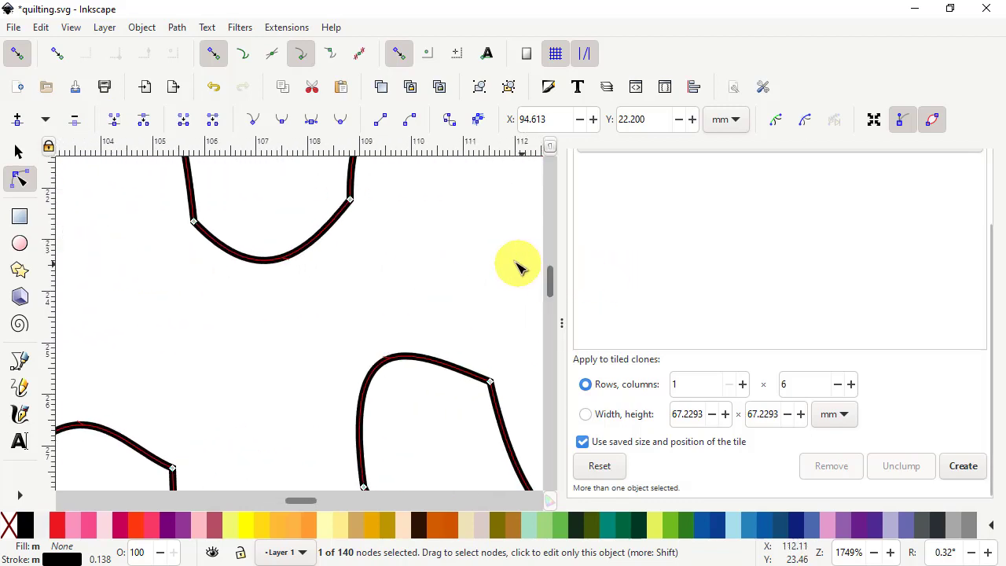
drag(521, 265, 191, 284)
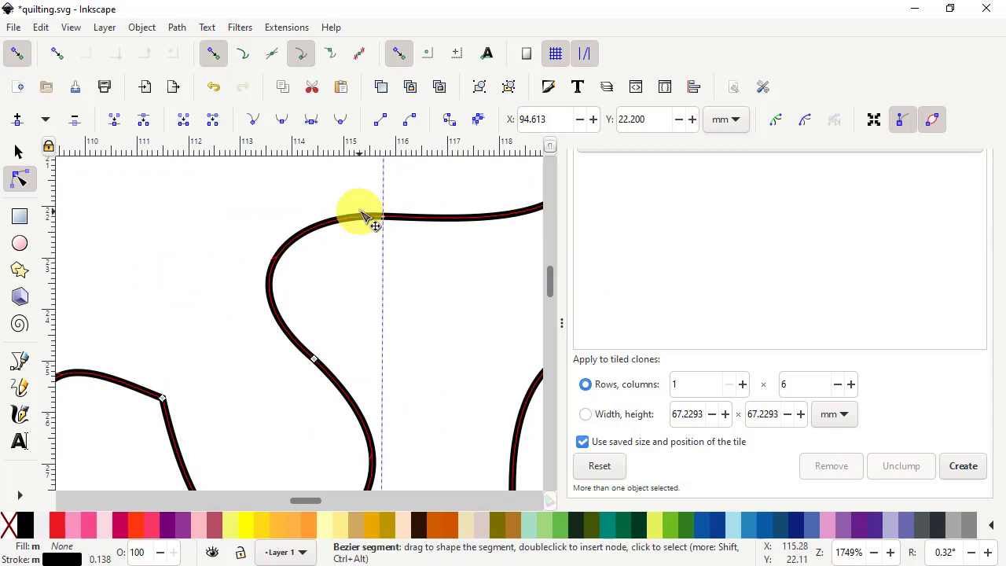
drag(359, 198, 396, 240)
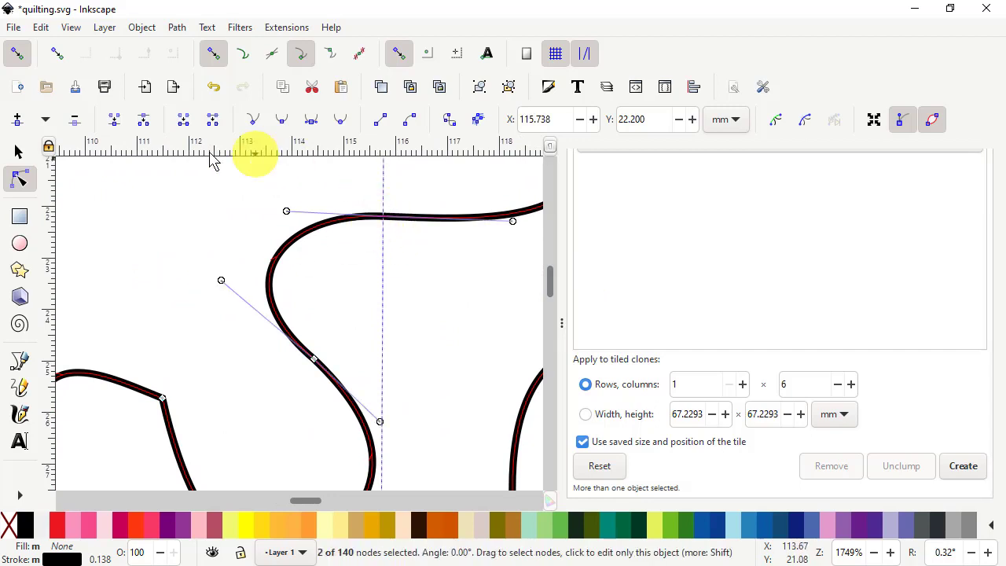
click(116, 125)
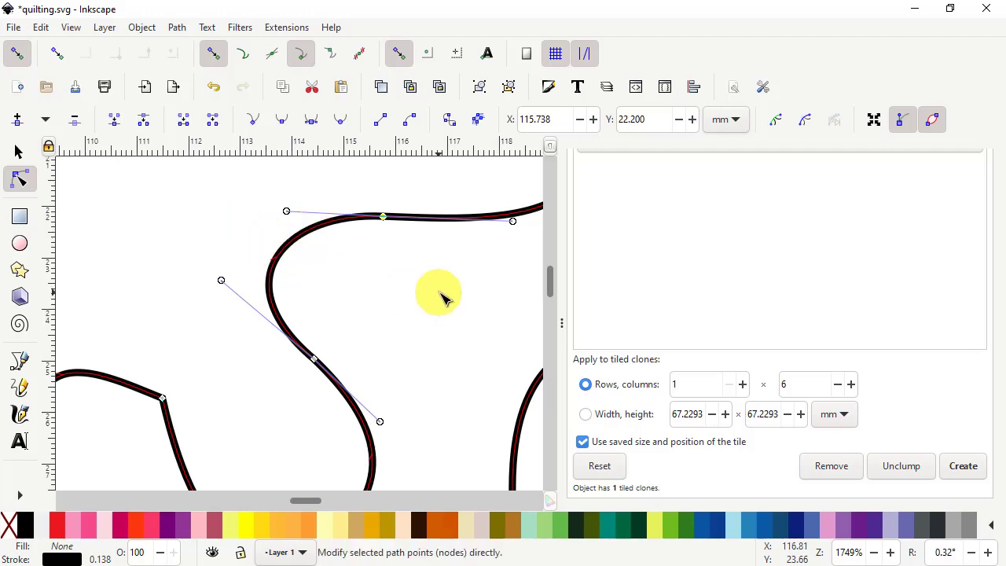
Move the joined row down to about X 10.3 mm, Y 44.4 mm, and its clone onto the page at about X 25.1 mm, Y 8.2 mm.
scroll(469, 297, down, 4)
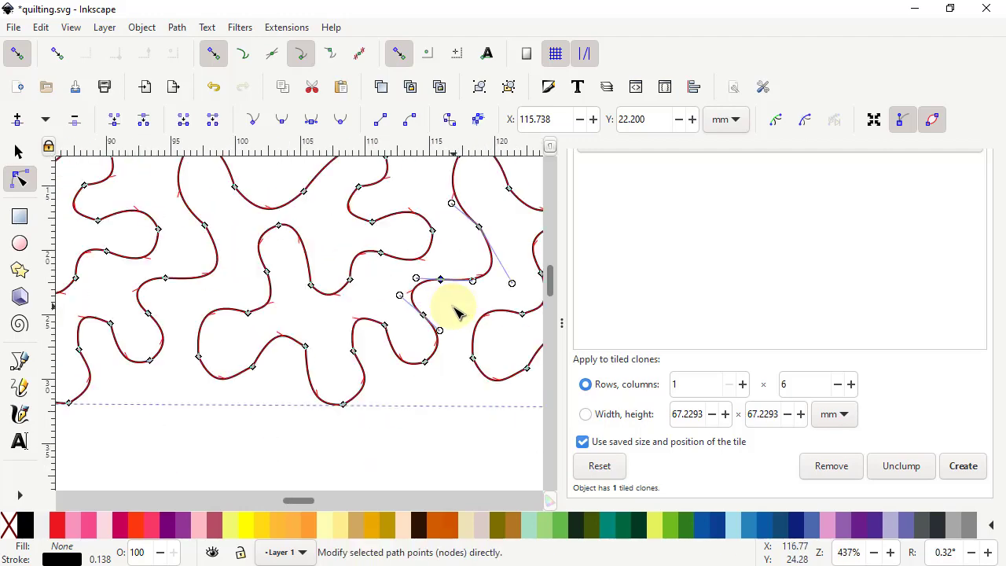
scroll(455, 316, down, 4)
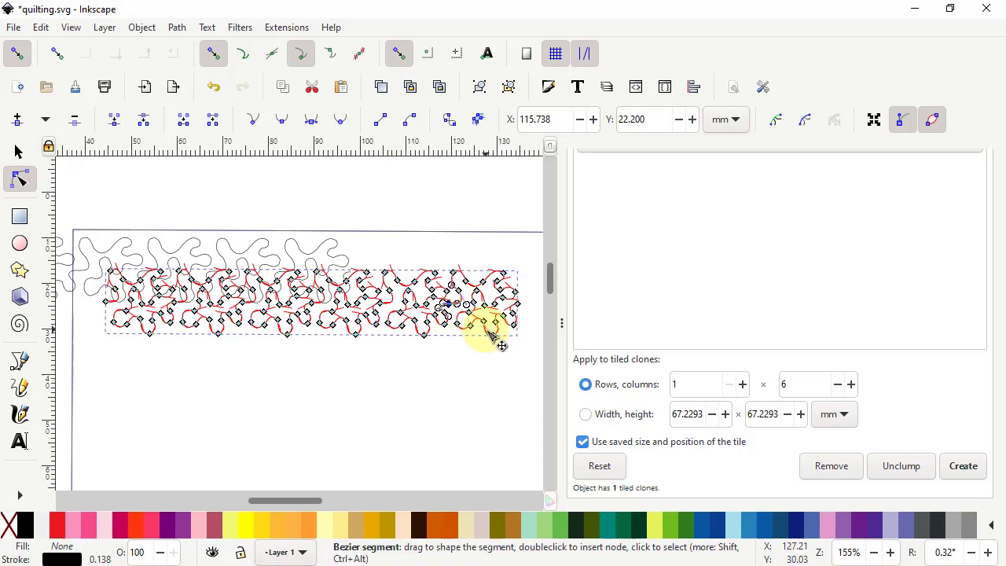
scroll(495, 340, up, 1)
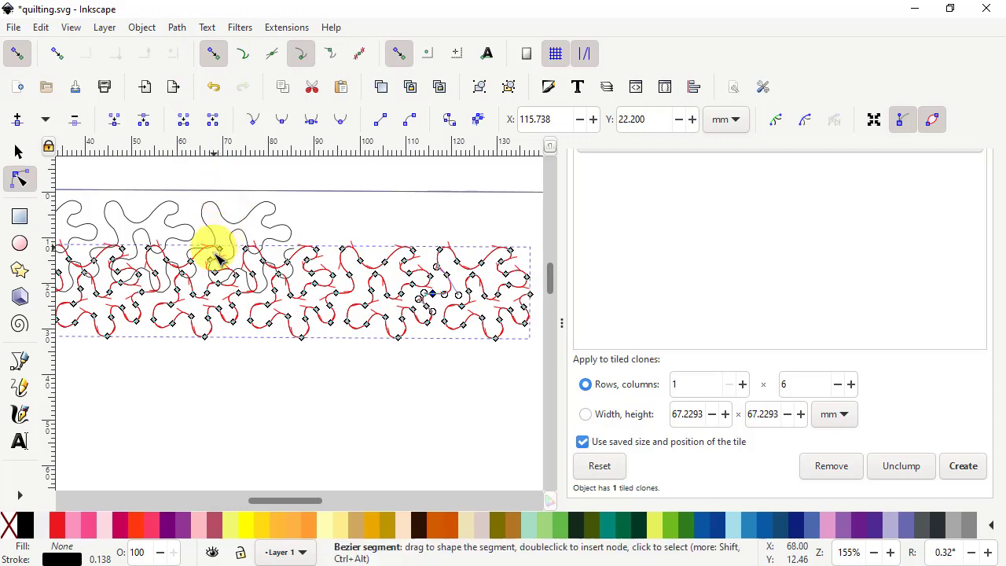
scroll(267, 291, down, 3)
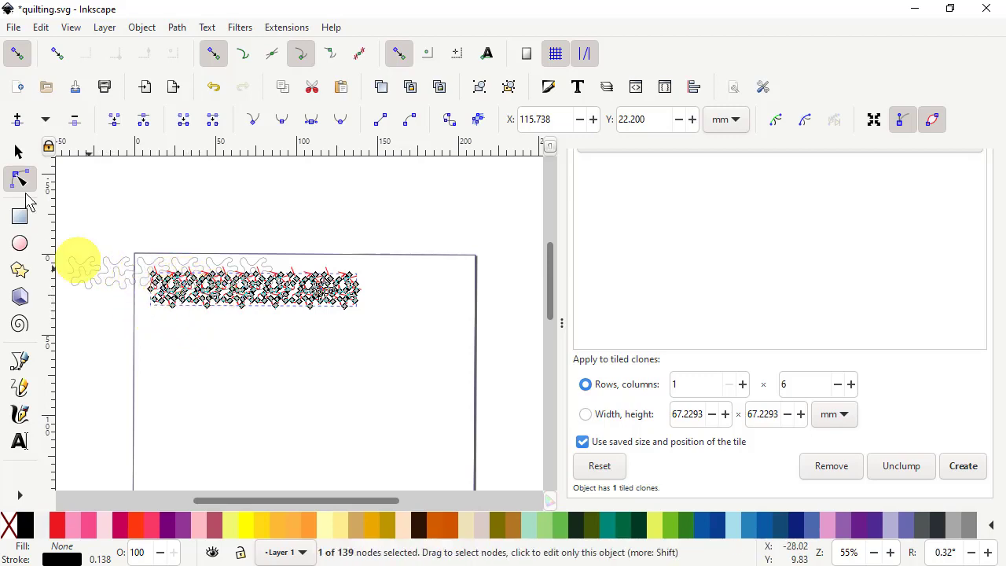
click(20, 151)
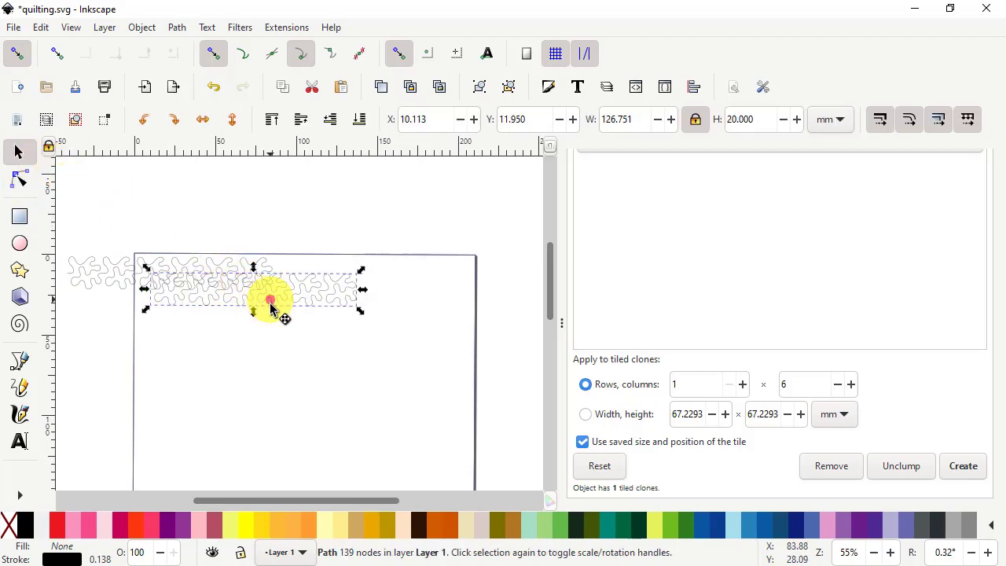
drag(269, 308, 270, 361)
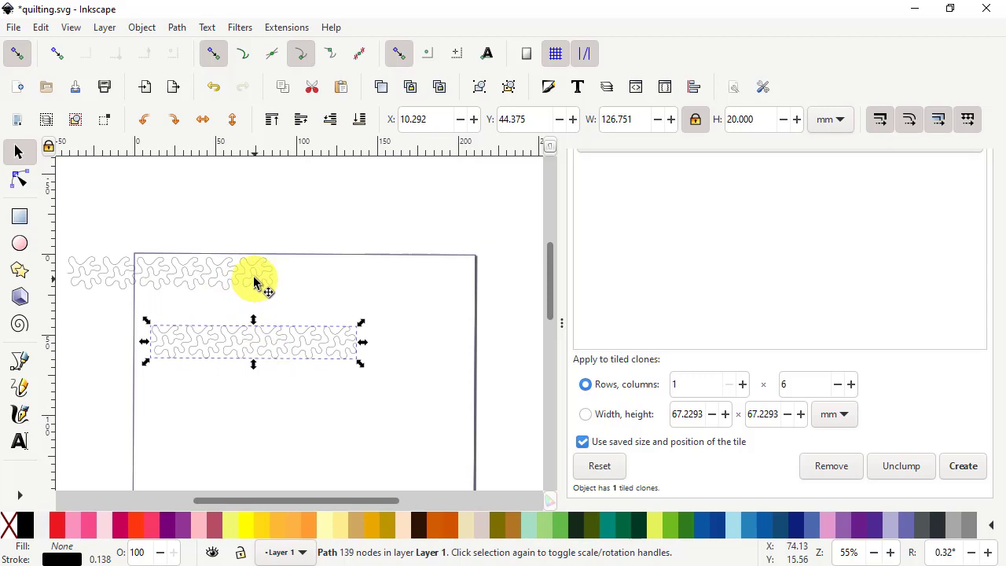
click(251, 281)
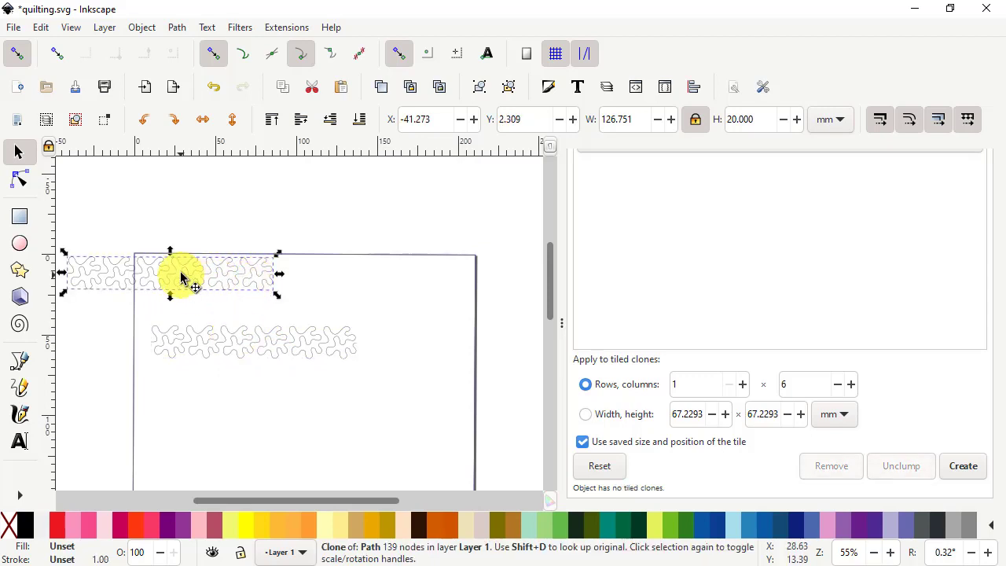
mouse_move(177, 275)
mouse_down()
mouse_move(312, 275)
mouse_move(294, 287)
mouse_move(307, 288)
mouse_up()
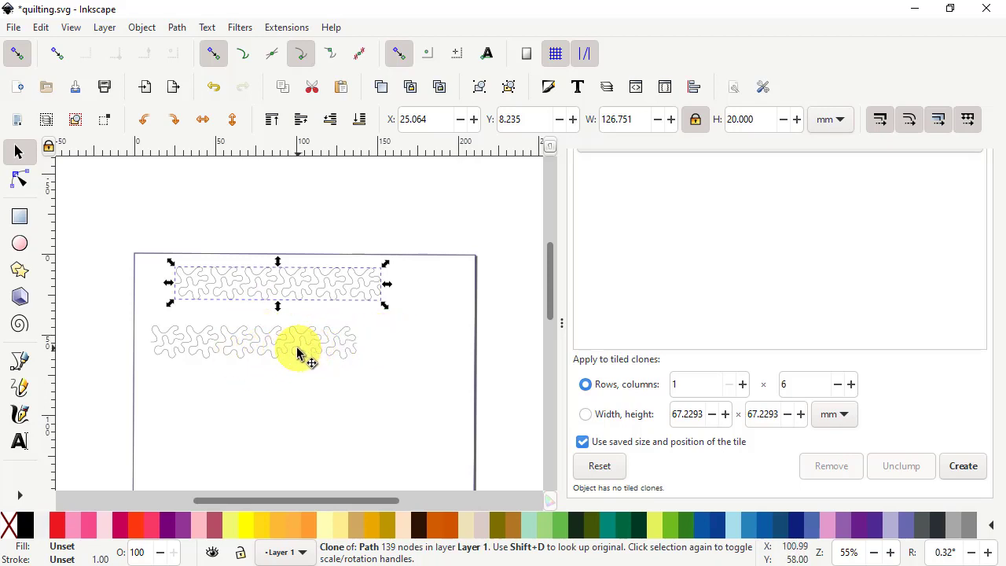
Delete the original joined row below the clone.
key(ctrl)
ctrl+scroll(285, 337, down, 1)
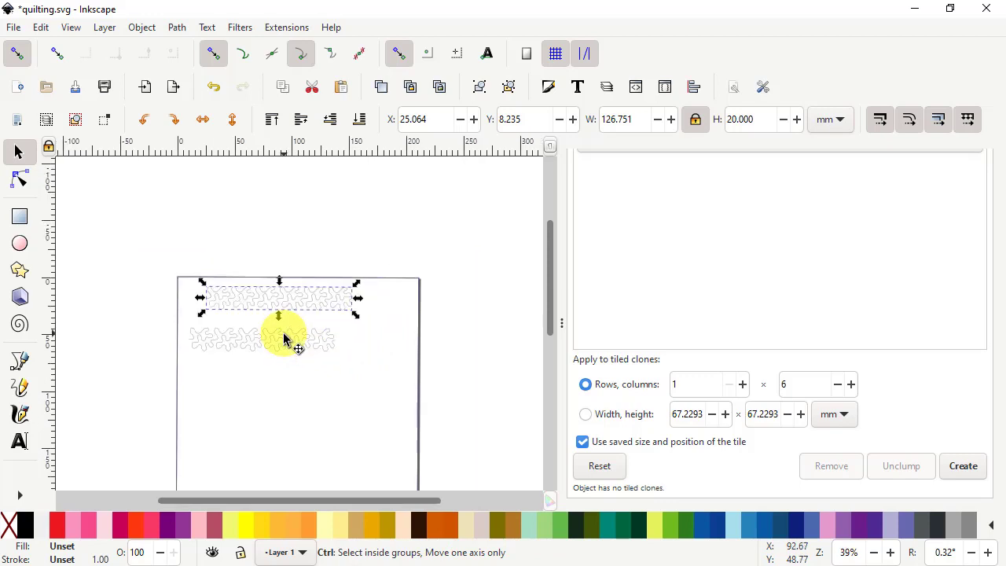
ctrl+scroll(259, 354, up, 2)
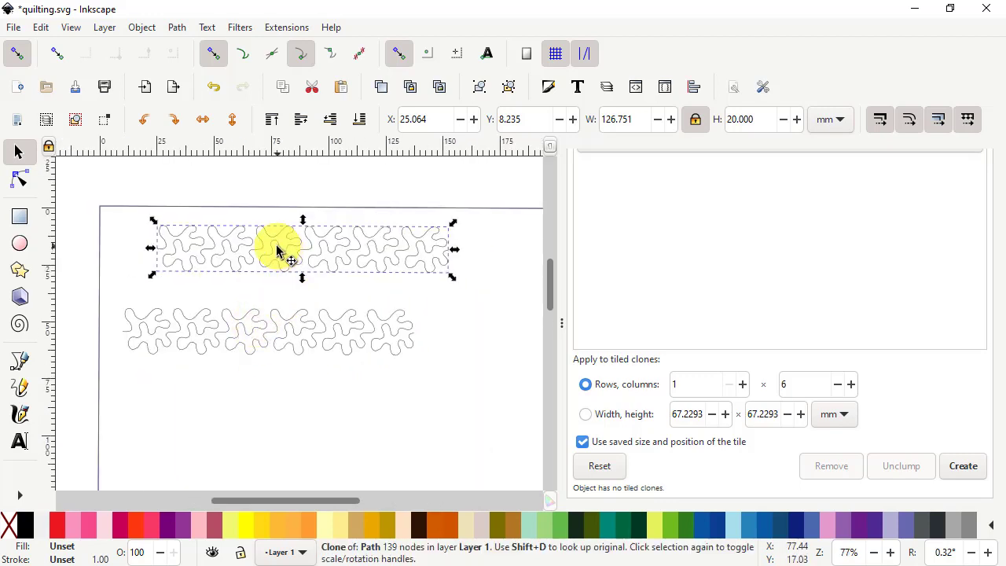
click(274, 335)
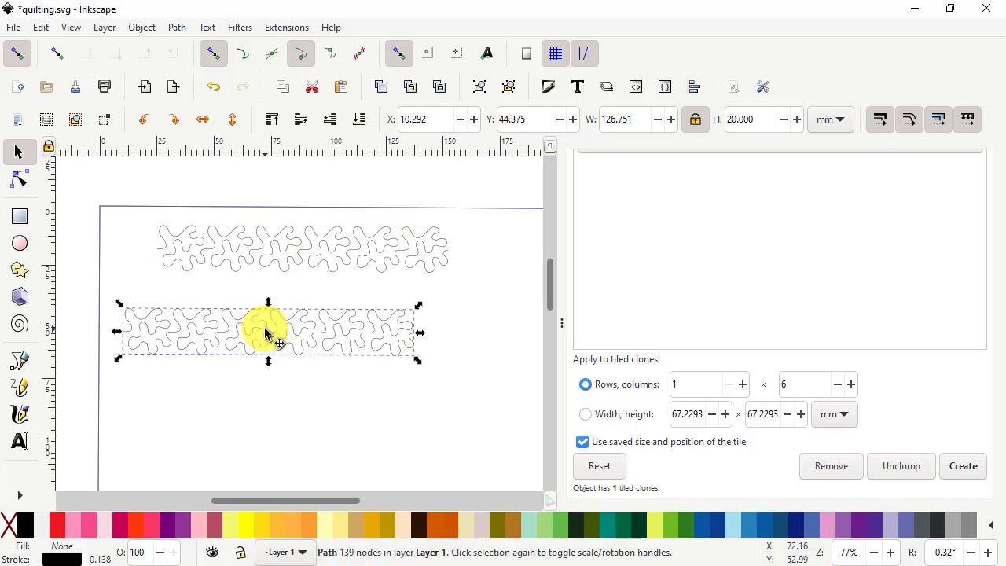
right_click(264, 333)
click(310, 250)
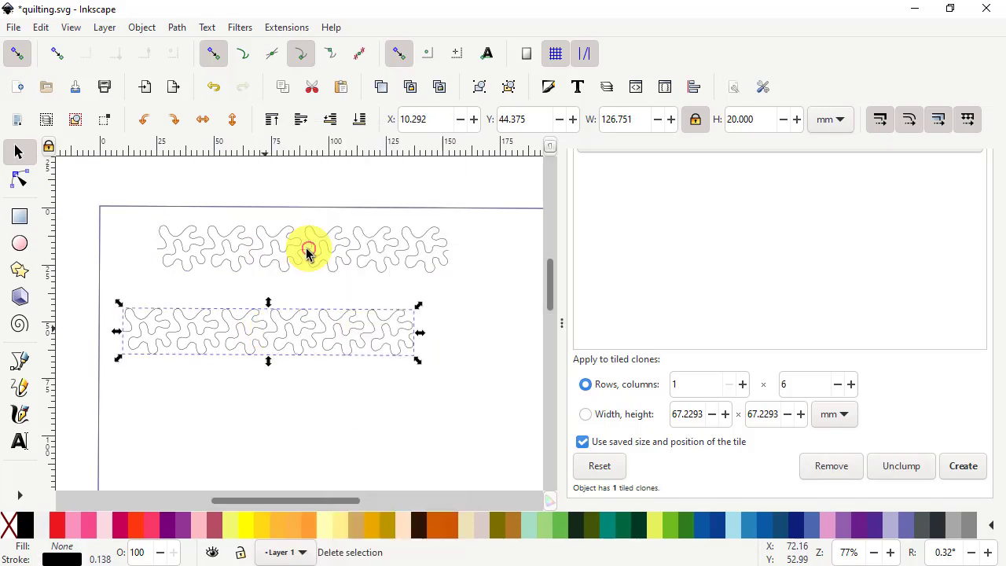
Duplicate the remaining row and place the copy beneath it at about X 16.2 mm, Y 27.5 mm.
click(289, 264)
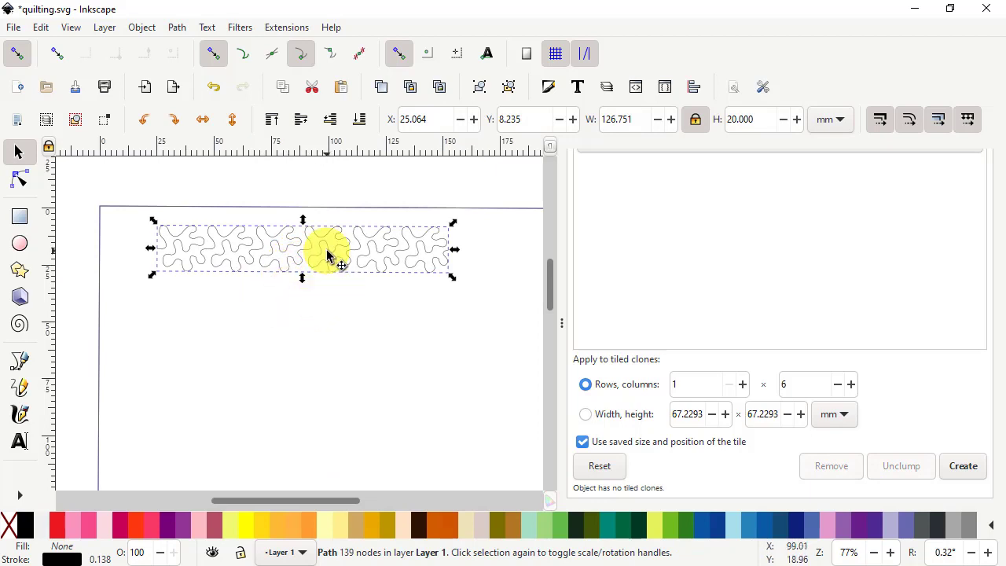
right_click(321, 259)
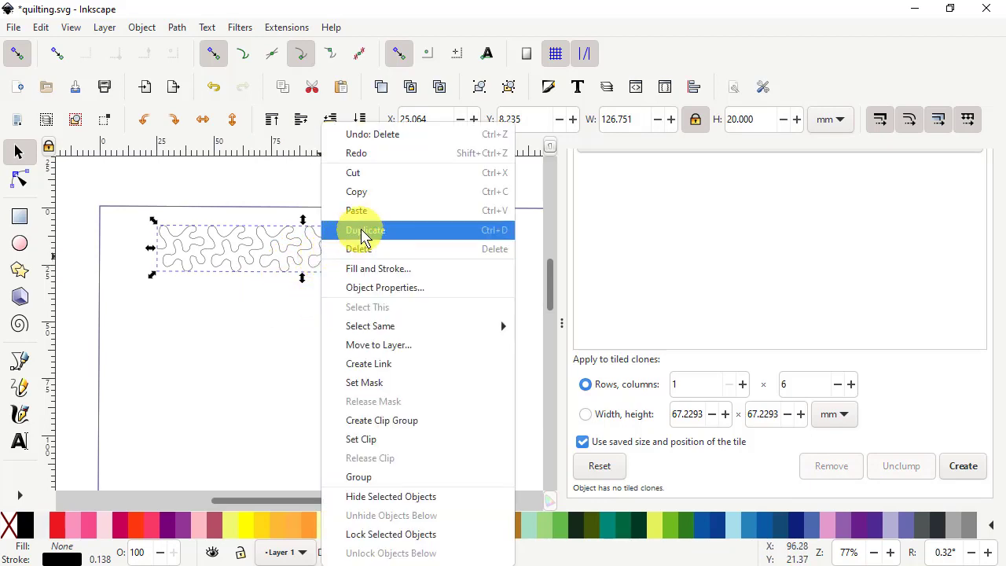
click(364, 233)
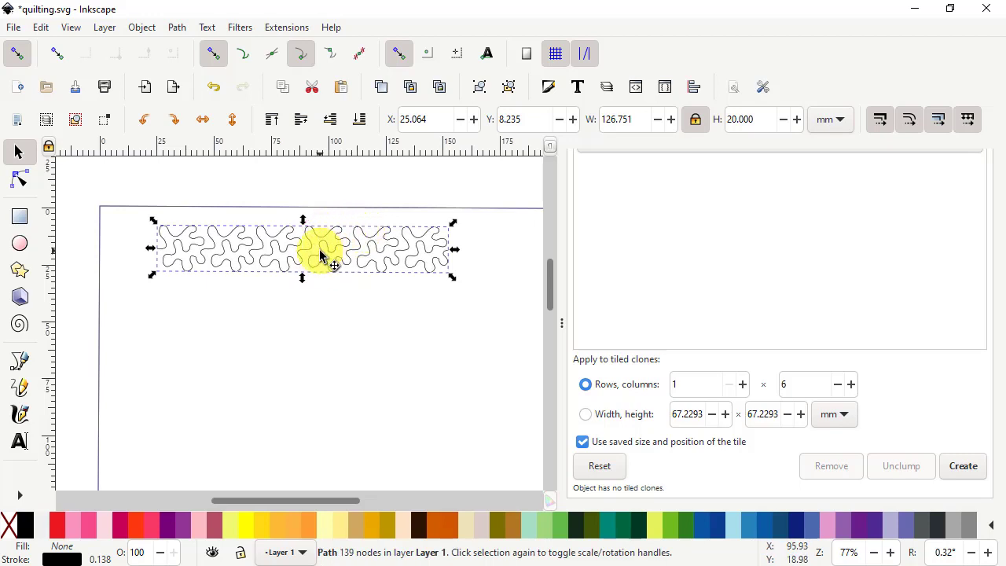
drag(320, 253, 306, 315)
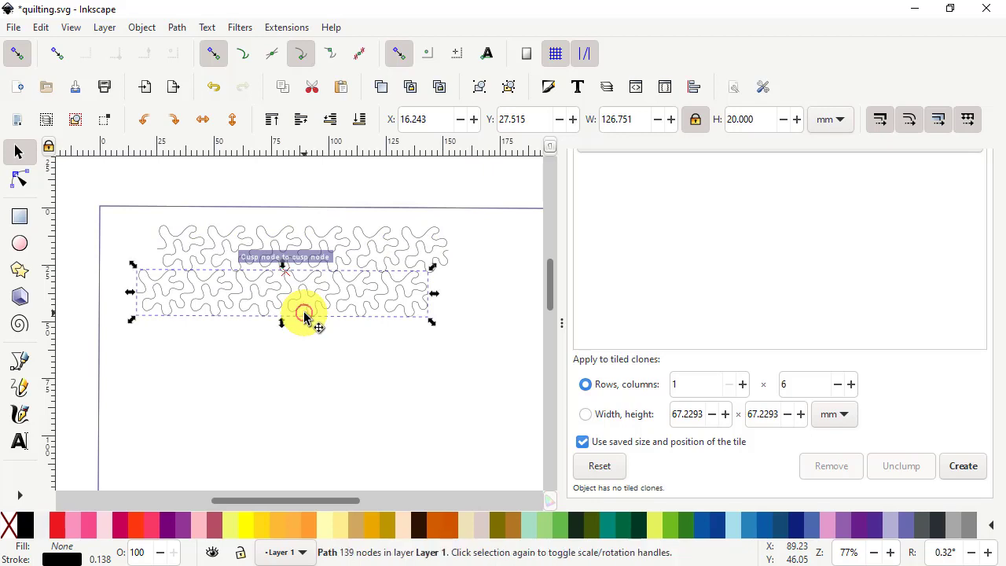
Turn off snapping and shift the duplicated row to about X 30.3 mm, Y 26.8 mm so it nests under the first row.
click(17, 55)
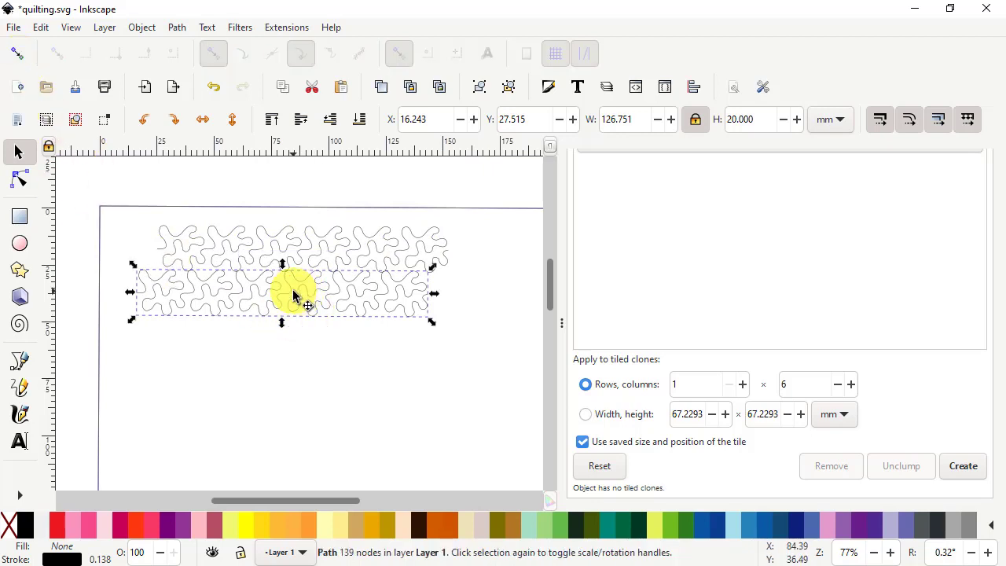
drag(296, 294, 328, 293)
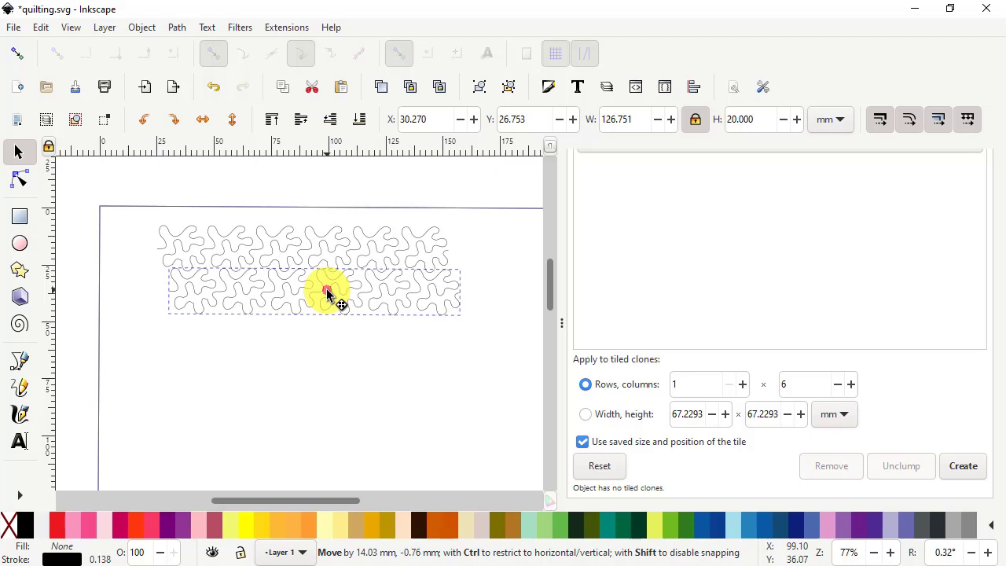
drag(328, 293, 326, 292)
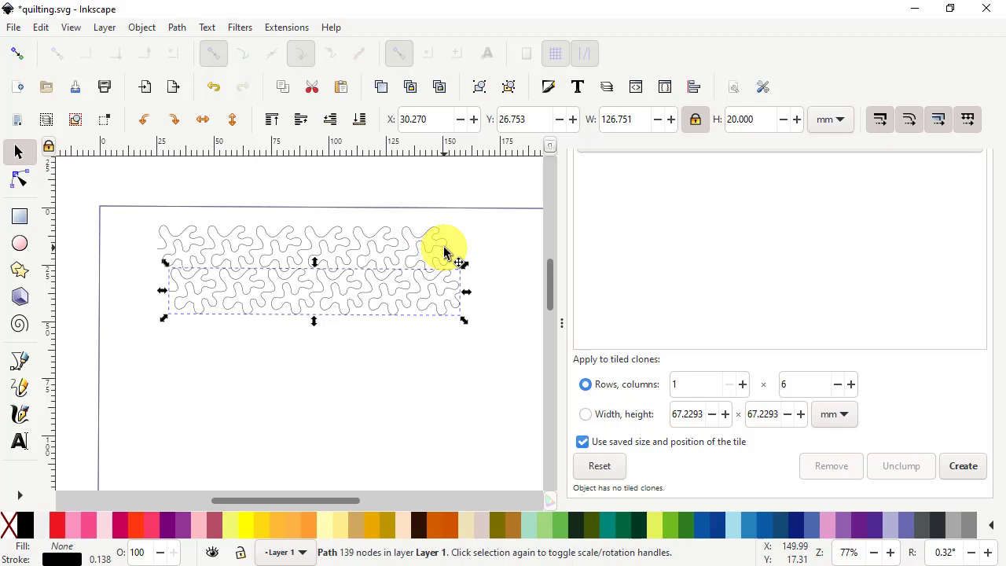
Connect the right end nodes of the two nested rows with a new segment and bow it outward into a curve.
key(ctrl)
ctrl+click(444, 252)
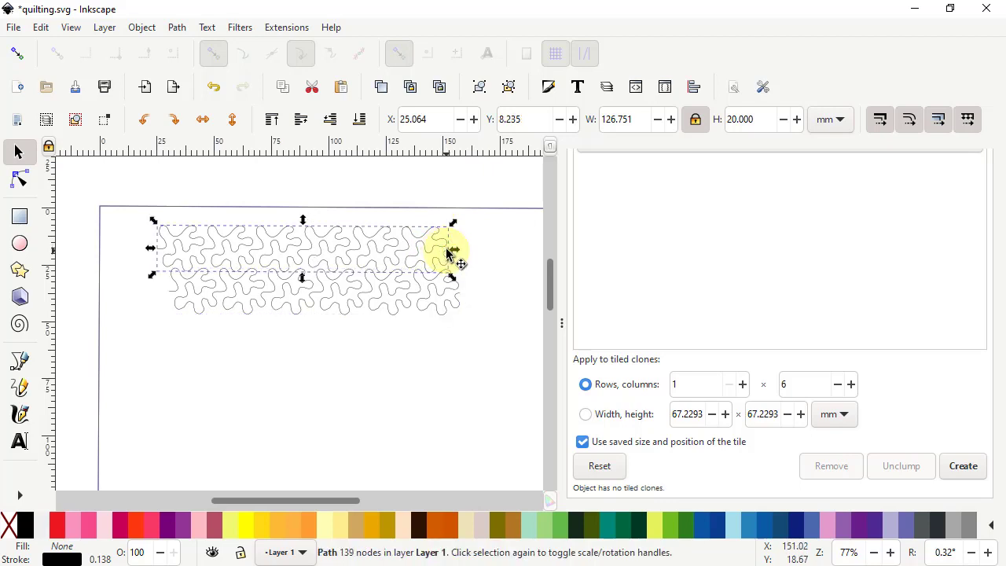
shift+click(420, 306)
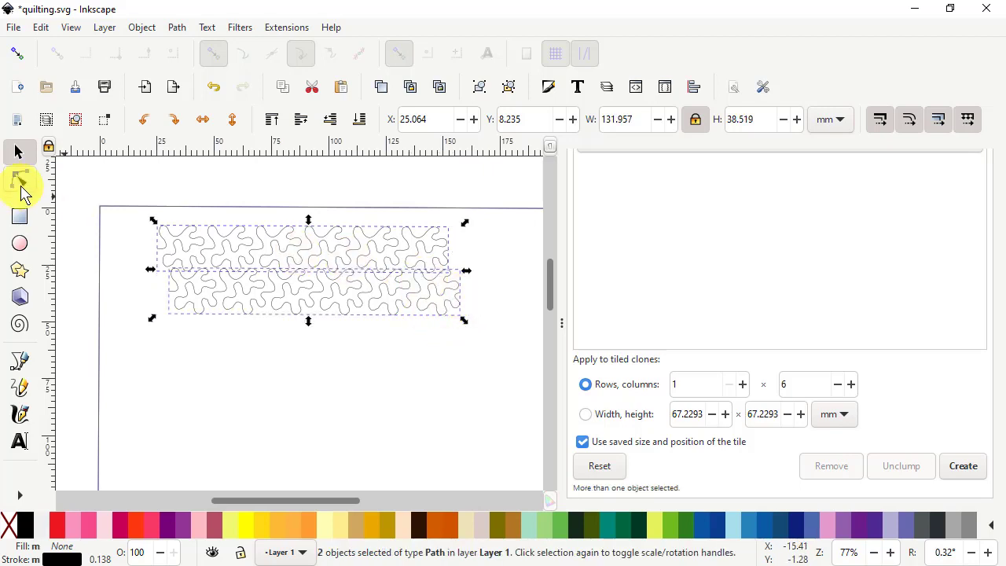
click(19, 180)
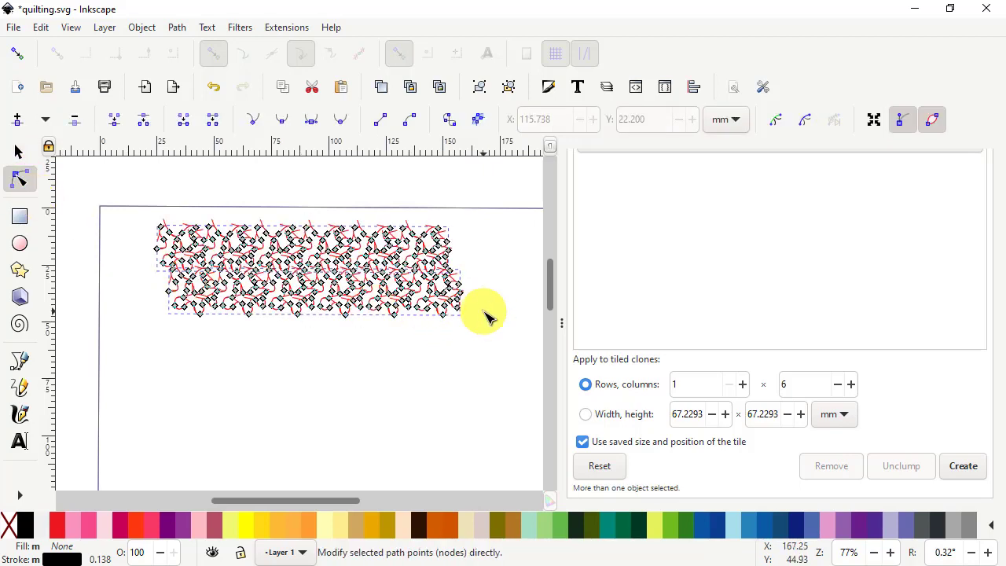
ctrl+scroll(490, 262, up, 4)
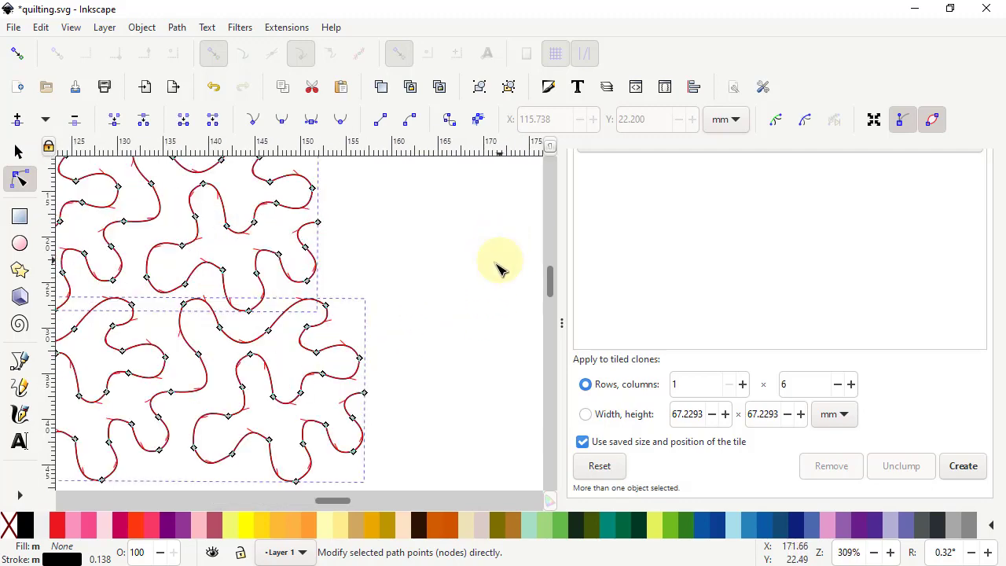
click(319, 222)
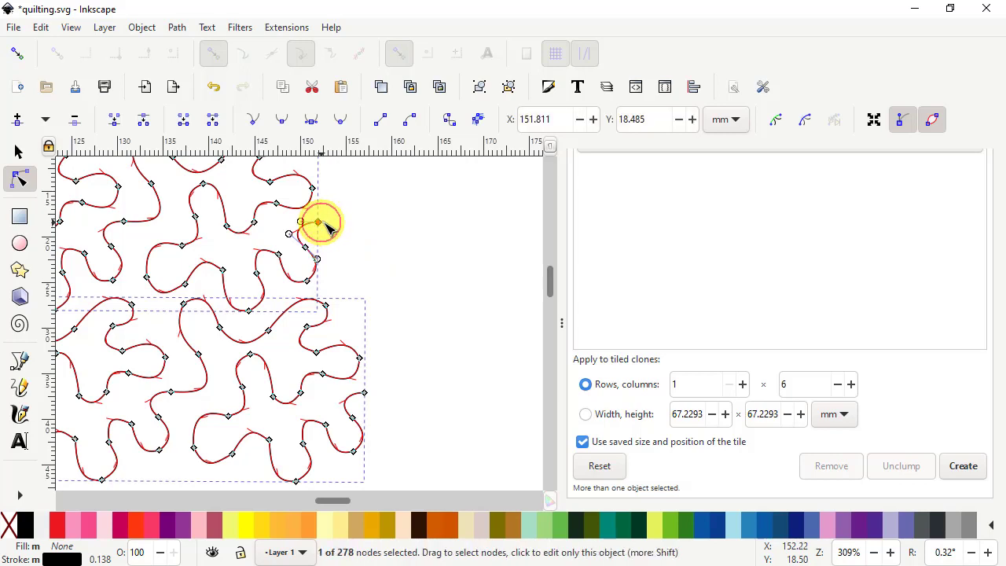
shift+click(366, 393)
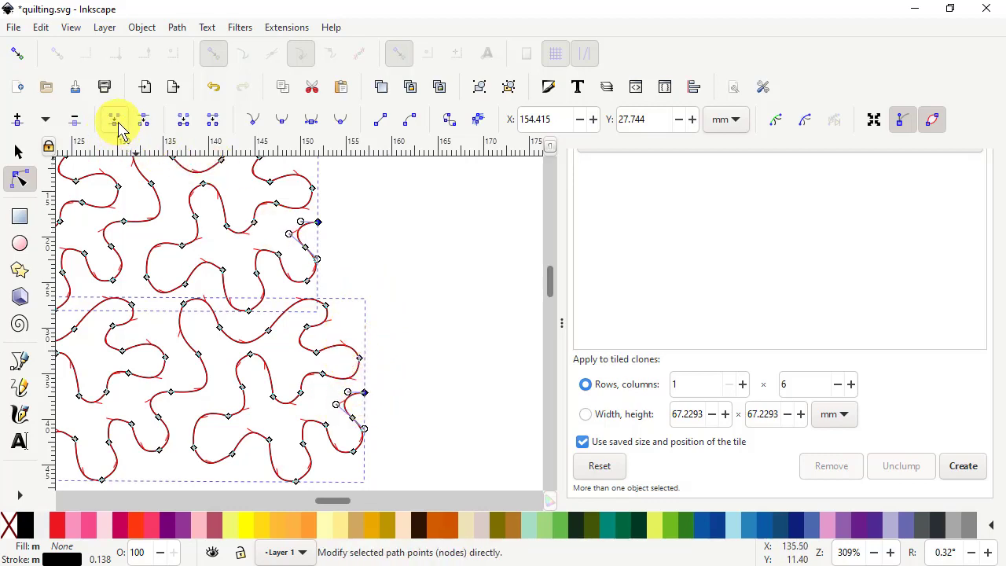
click(186, 123)
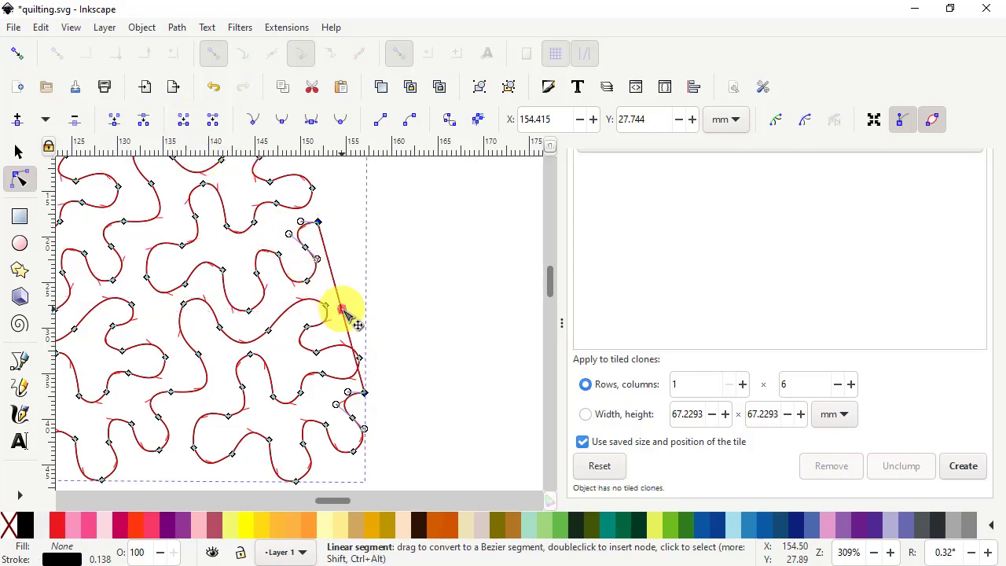
drag(343, 311, 375, 289)
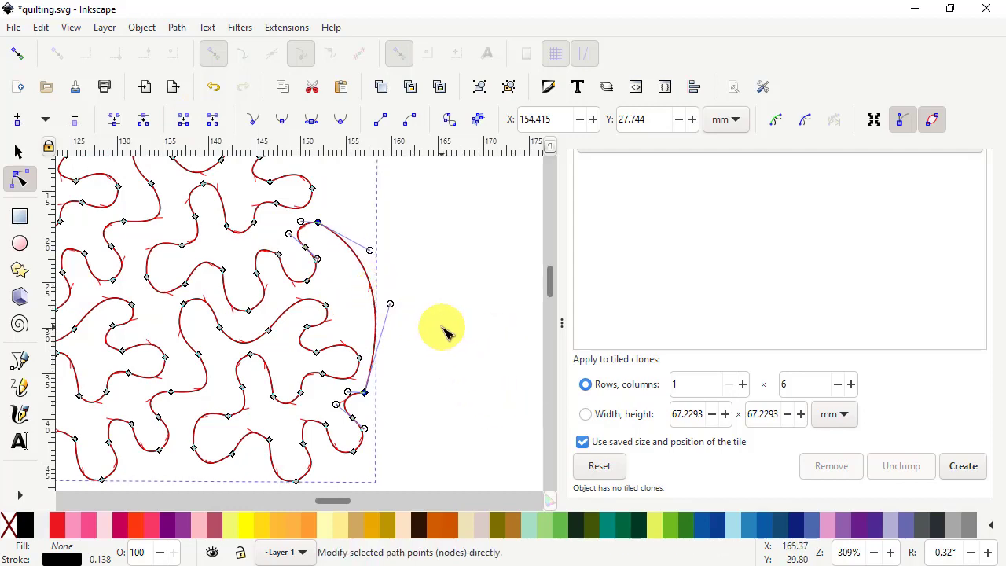
Duplicate the joined two-row path and nest the copy beneath the original at about X 14.3 mm, Y 44.6 mm.
ctrl+scroll(413, 311, down, 4)
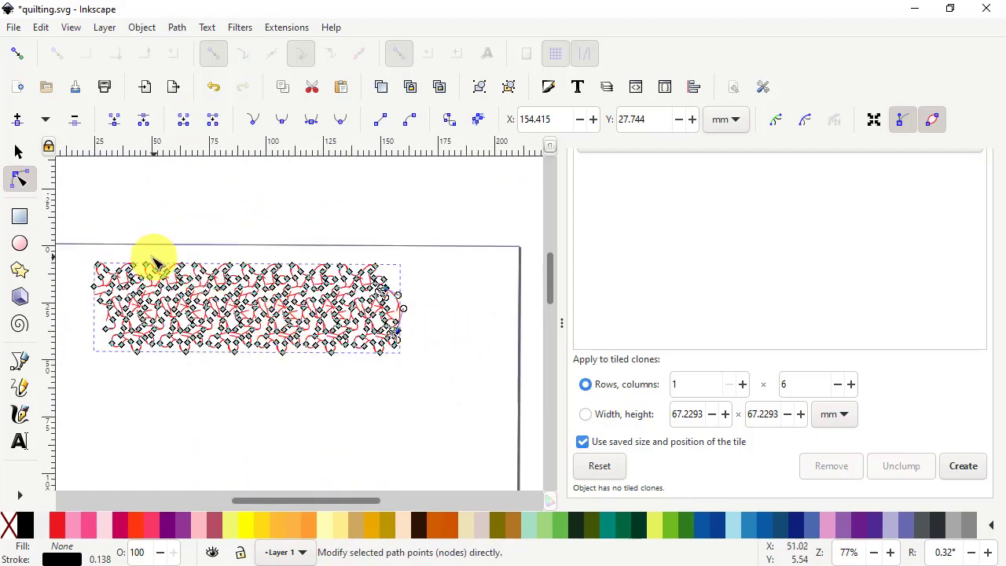
right_click(234, 316)
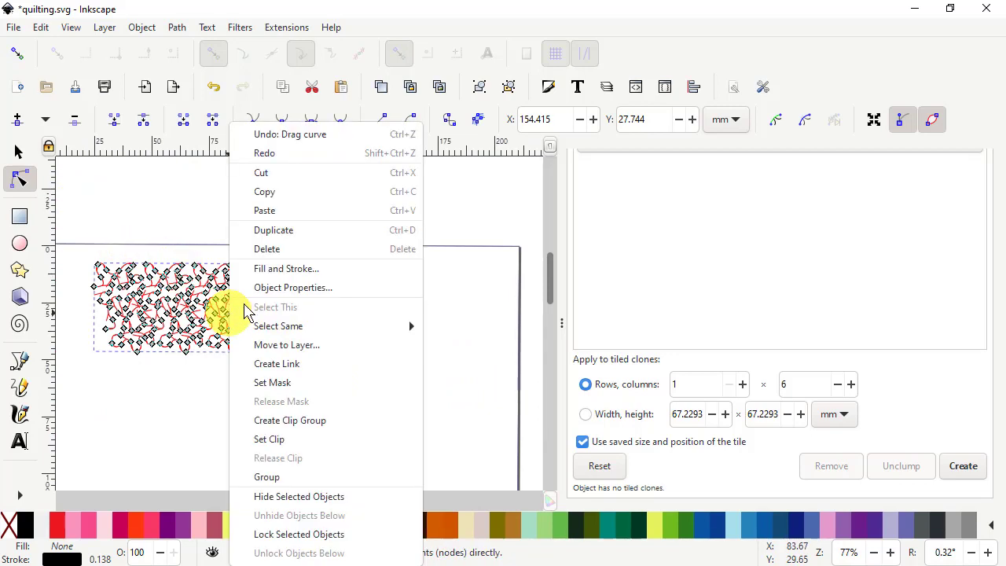
click(274, 230)
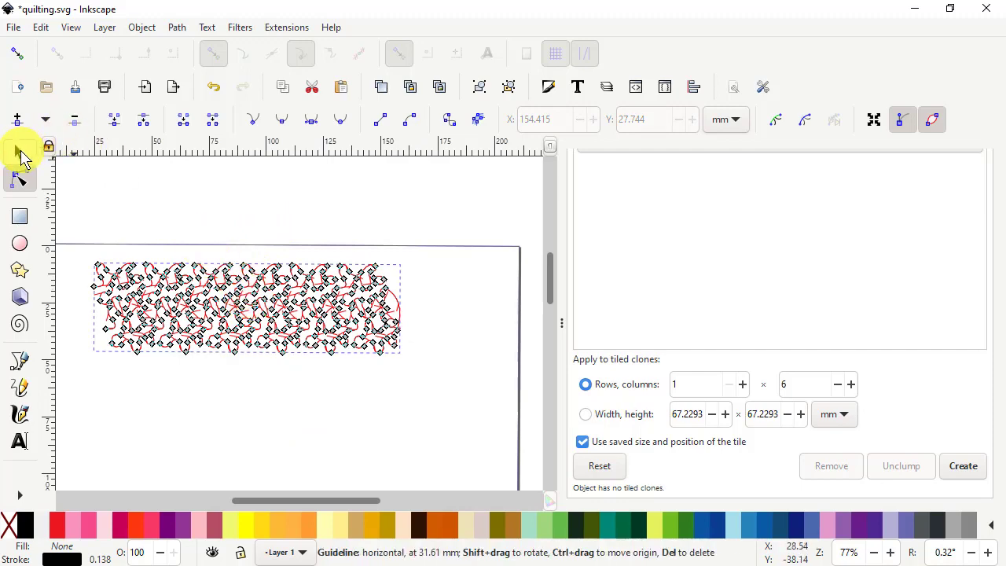
click(20, 154)
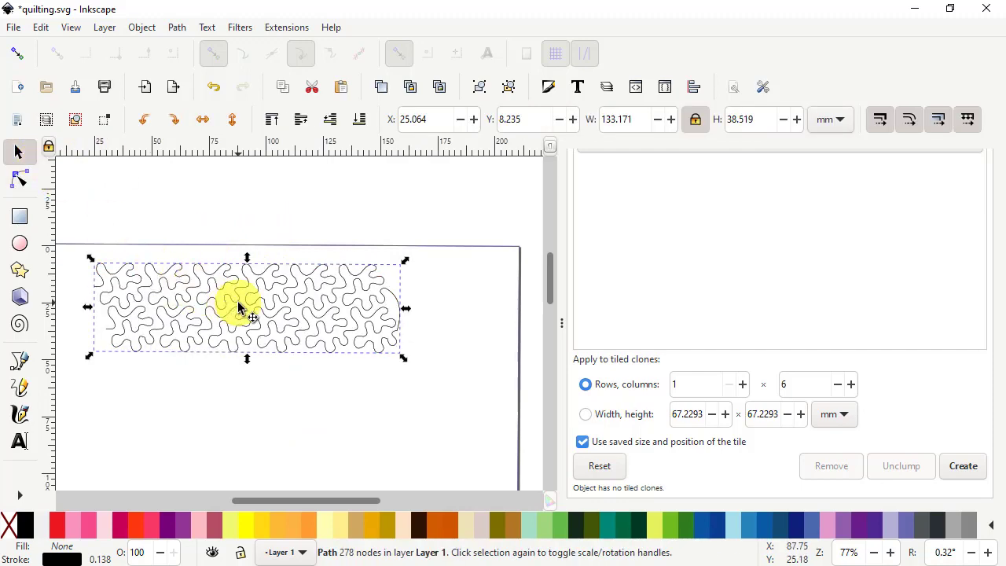
drag(239, 306, 212, 394)
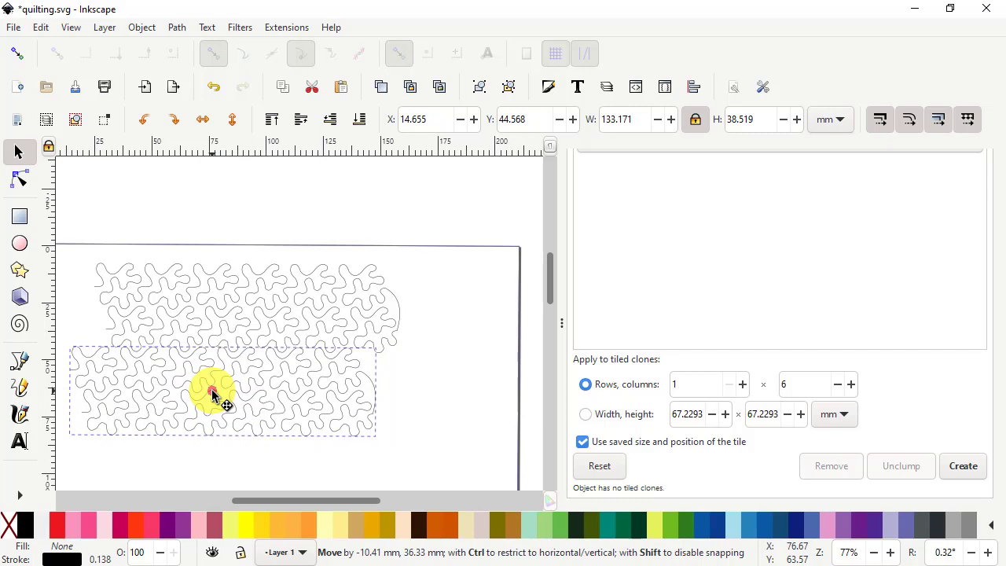
drag(212, 393, 212, 393)
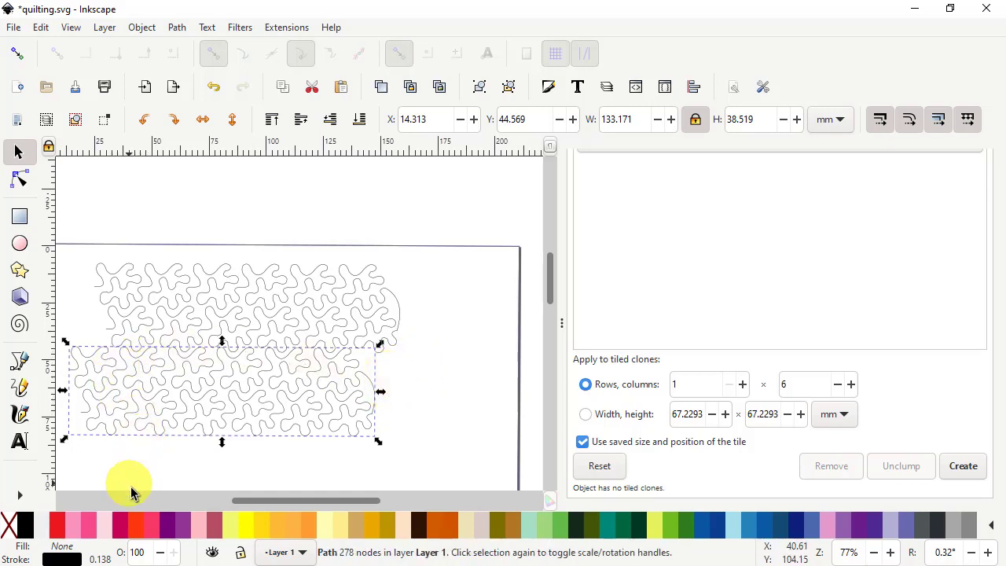
Connect the upper path's lower left end node to the copy's upper left end node with a segment, and bow it outward.
drag(286, 507, 256, 512)
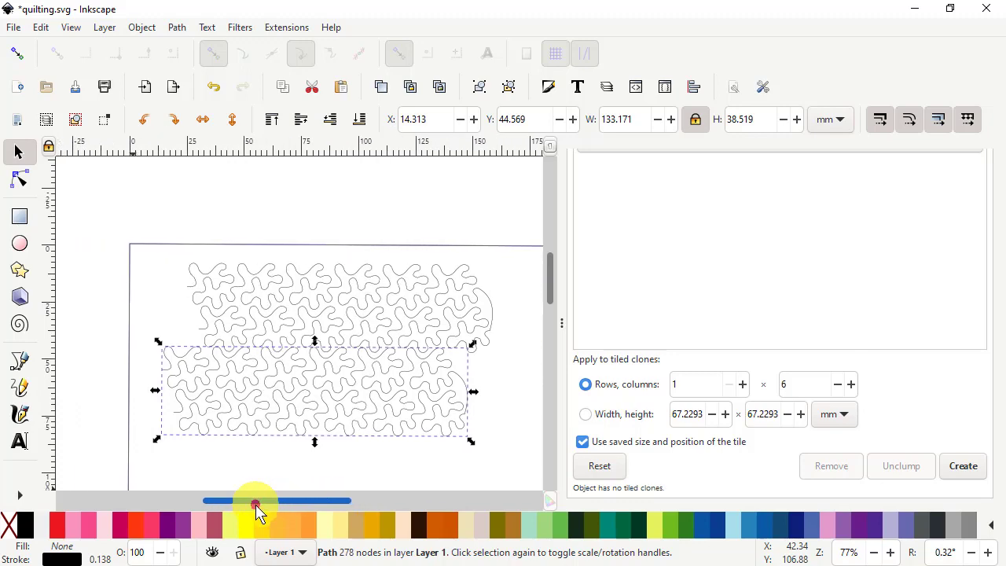
ctrl+scroll(192, 359, up, 3)
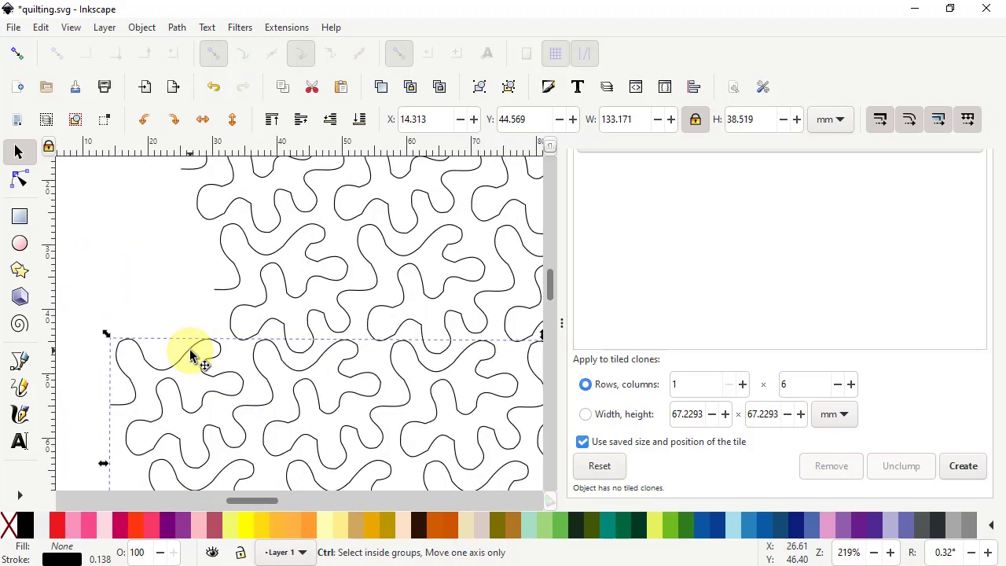
shift+click(224, 294)
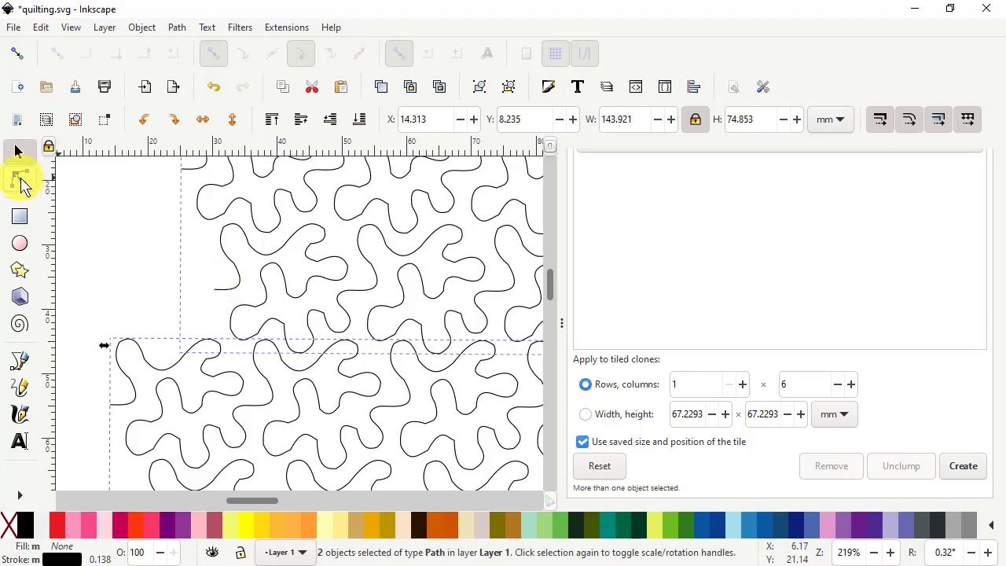
click(19, 180)
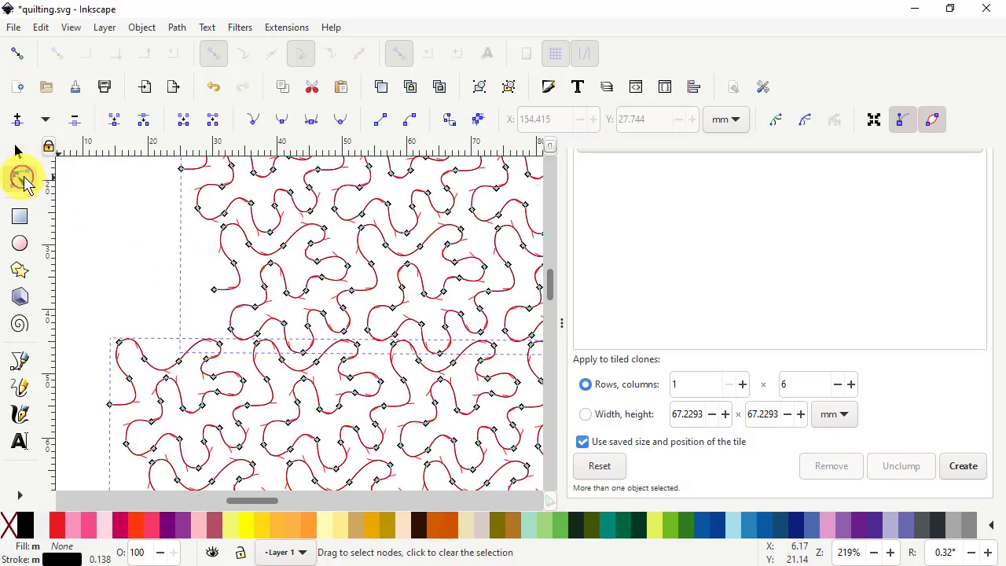
click(214, 290)
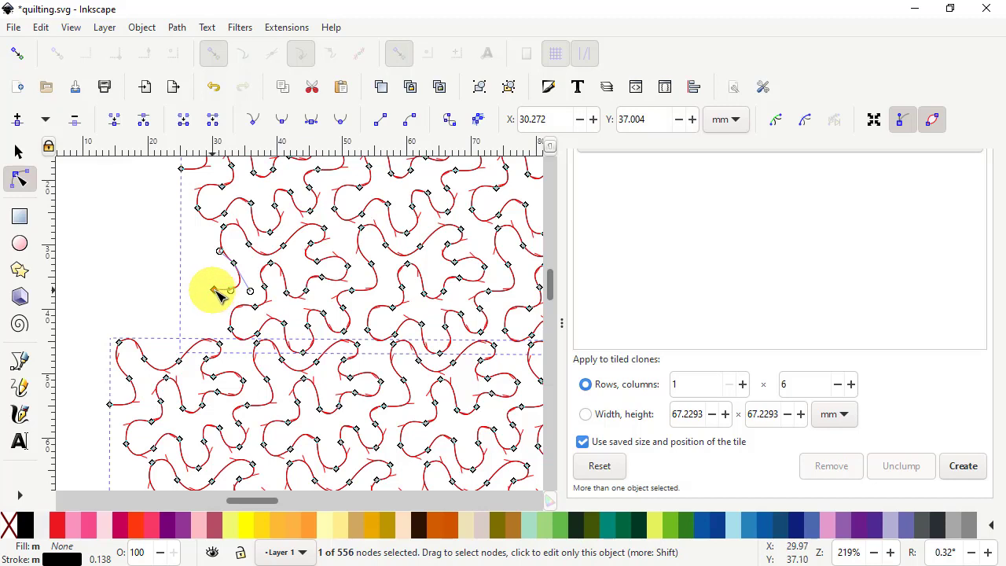
shift+click(110, 405)
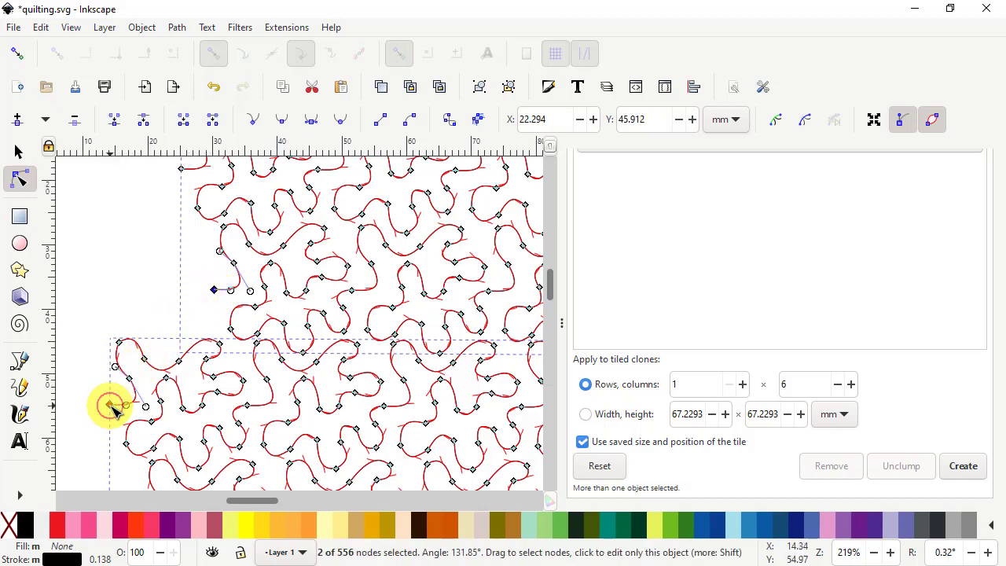
click(183, 122)
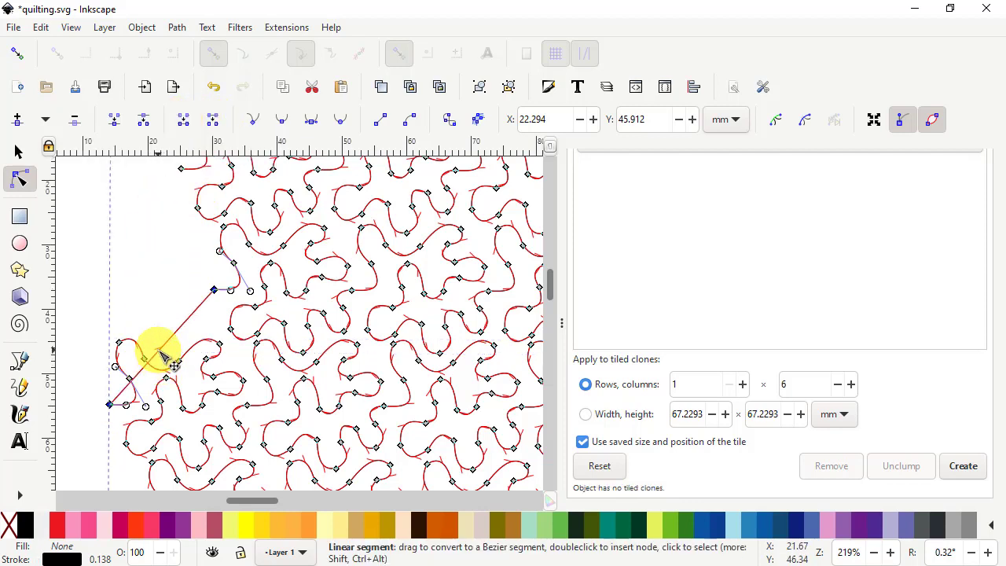
drag(158, 348, 120, 309)
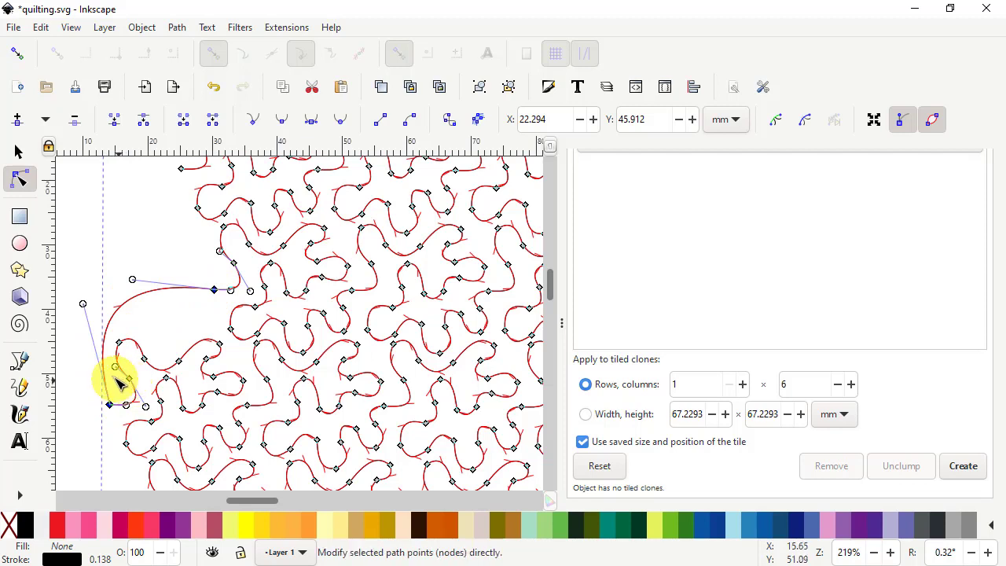
drag(118, 389, 143, 332)
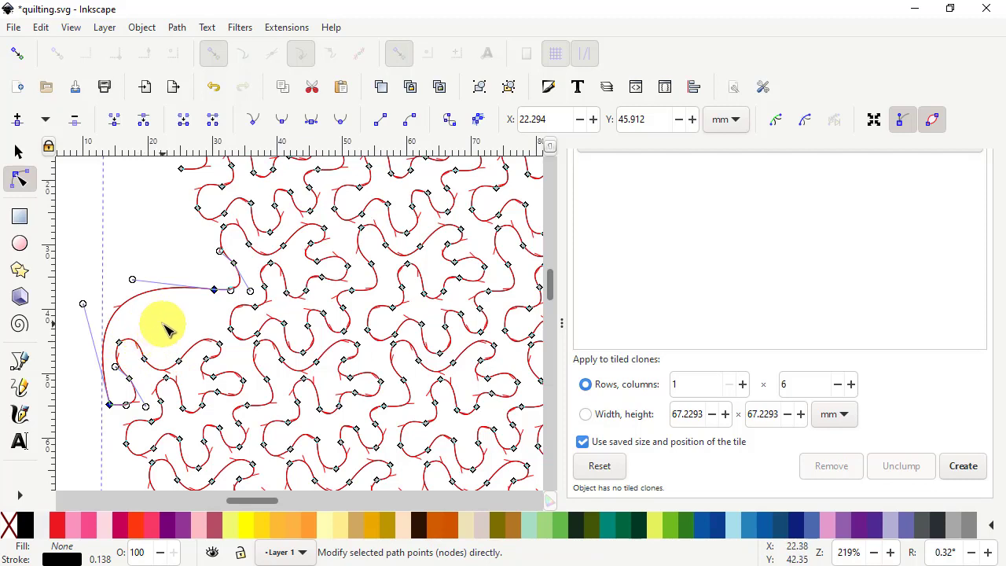
scroll(172, 333, right, 6)
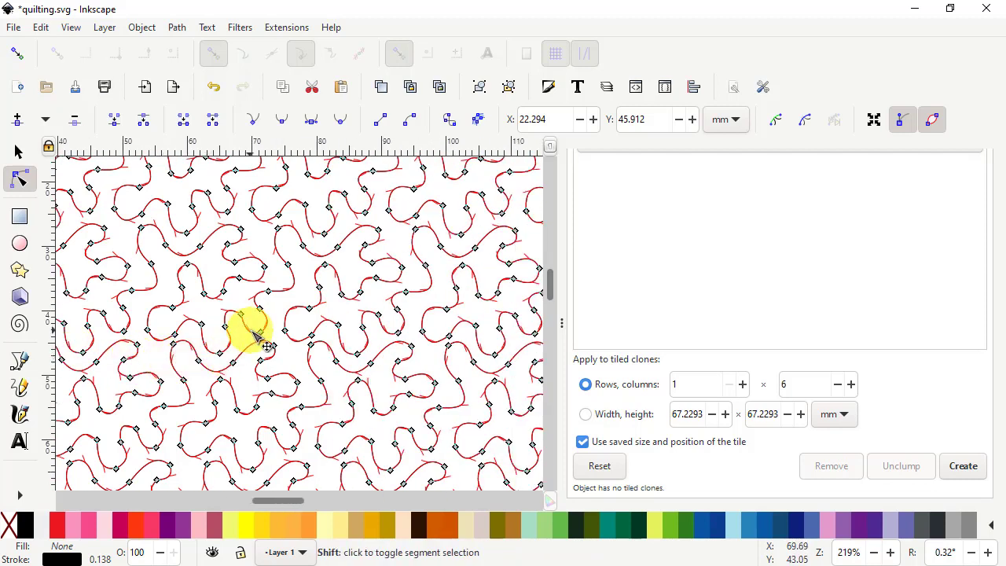
scroll(273, 323, down, 2)
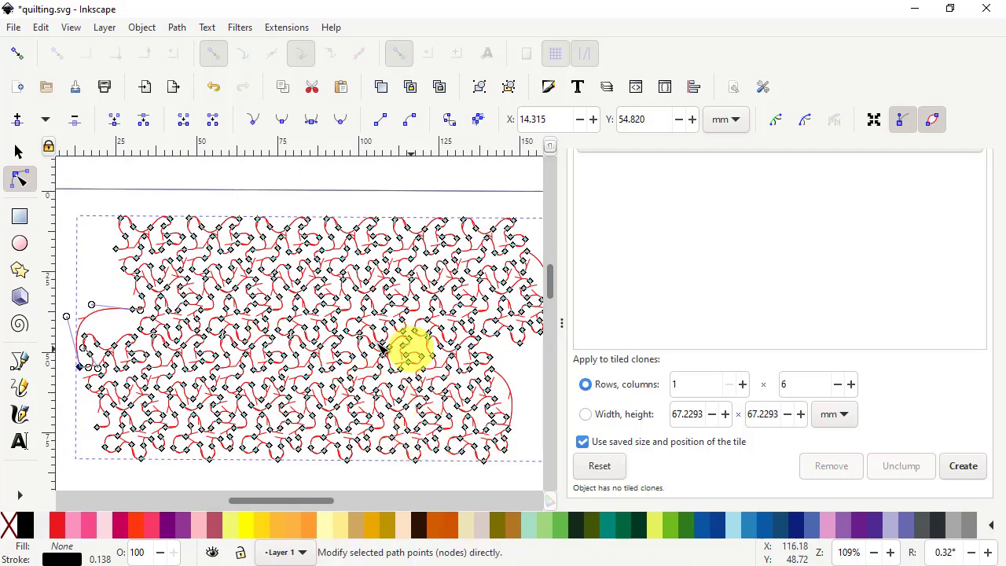
click(279, 184)
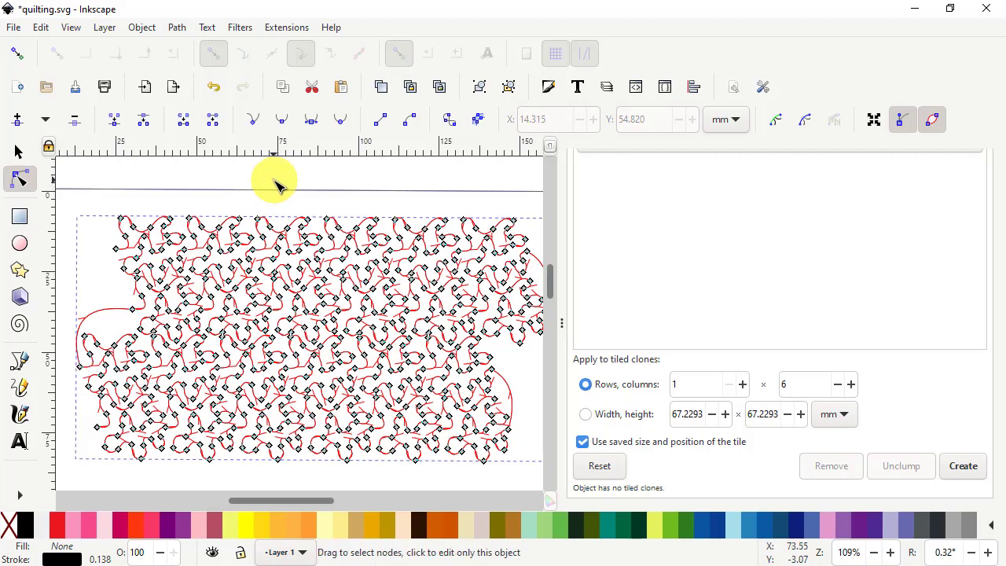
Set the whole quilting path's stroke dashes to the finest dotted pattern, directly after the solid line.
click(18, 151)
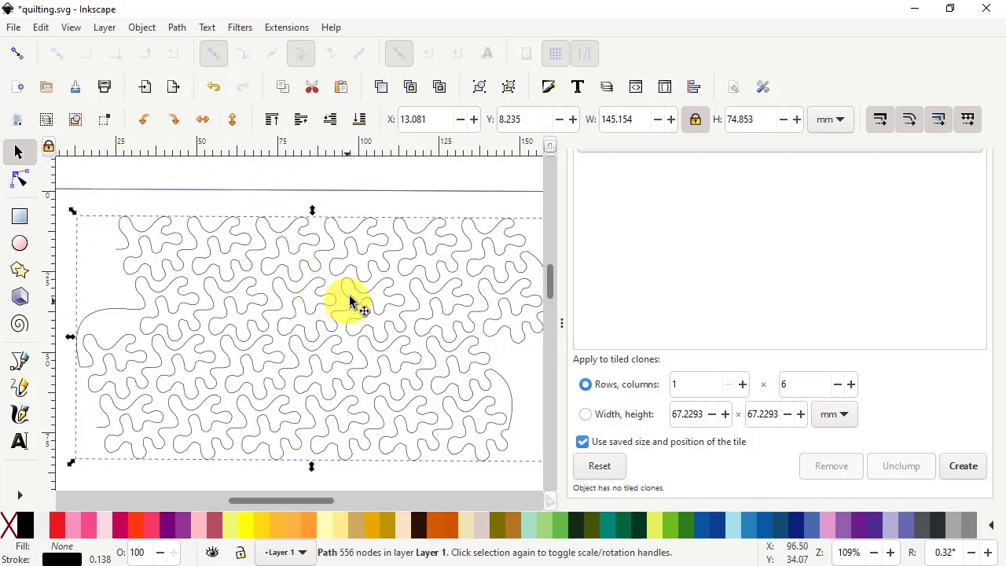
scroll(355, 299, down, 1)
scroll(353, 305, up, 1)
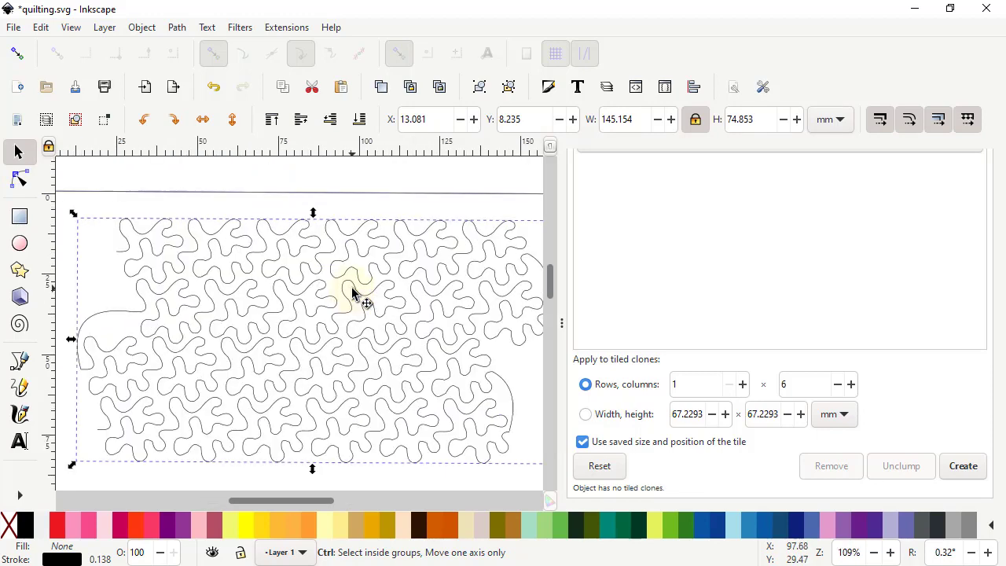
click(348, 296)
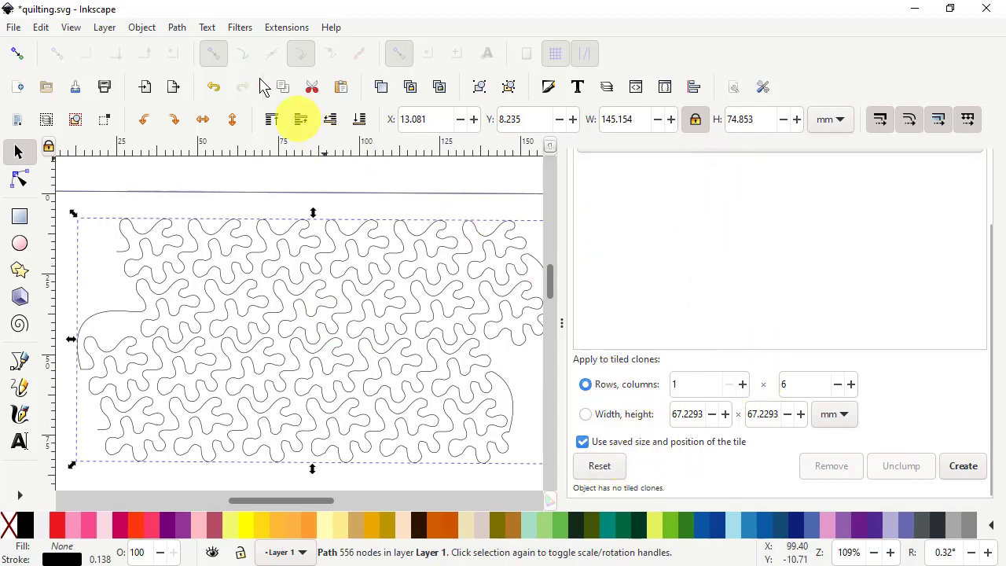
click(183, 30)
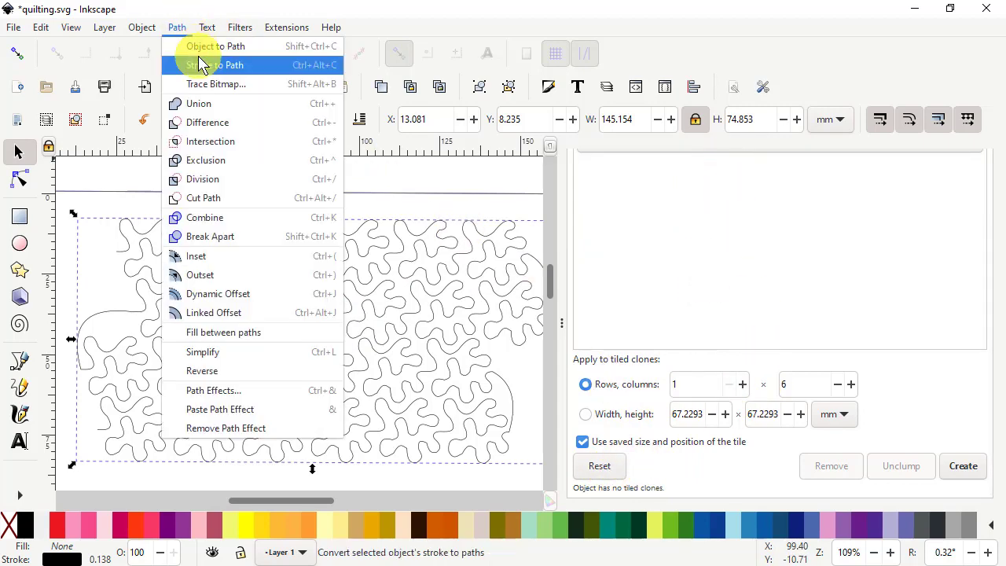
mouse_move(209, 39)
mouse_move(144, 27)
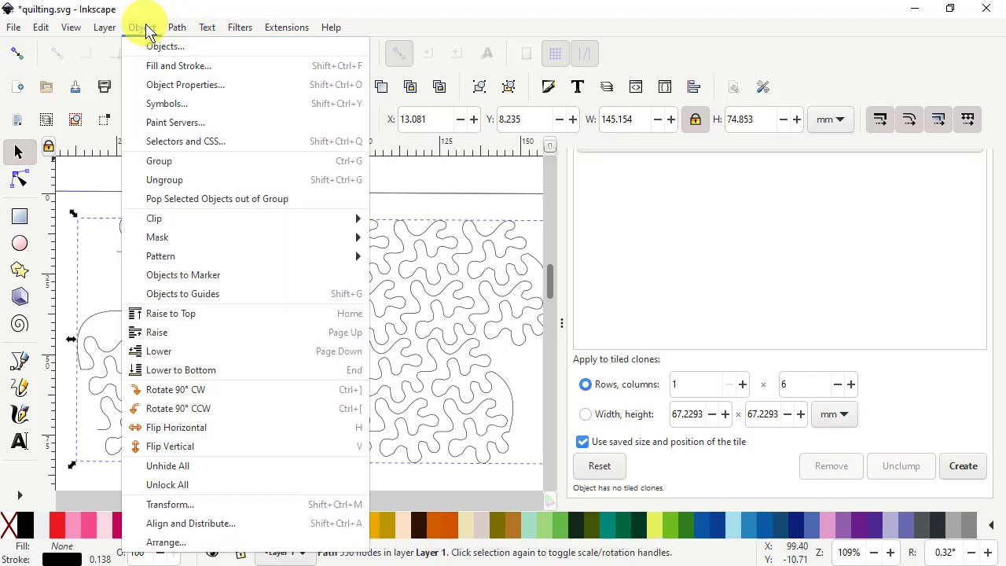
click(171, 66)
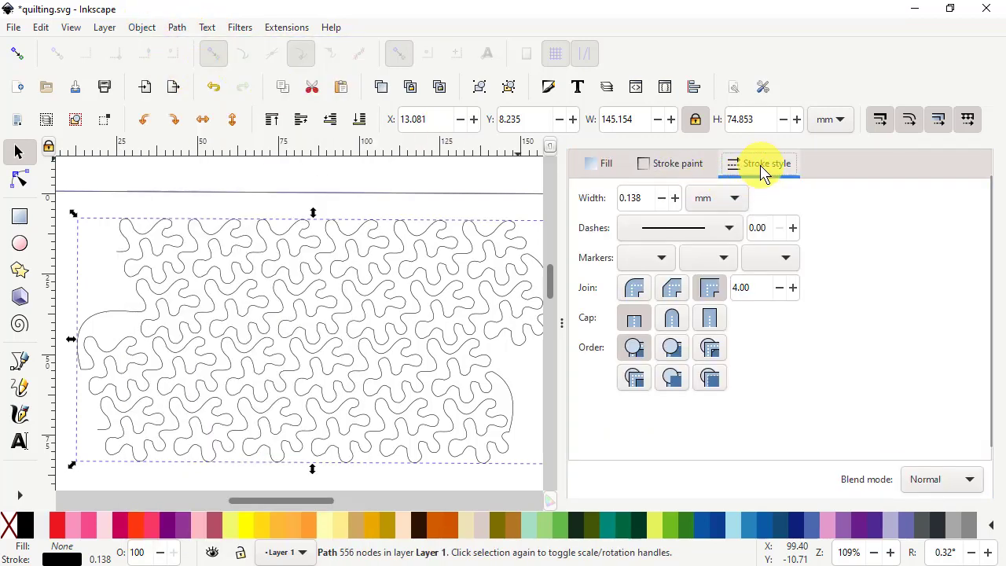
click(729, 229)
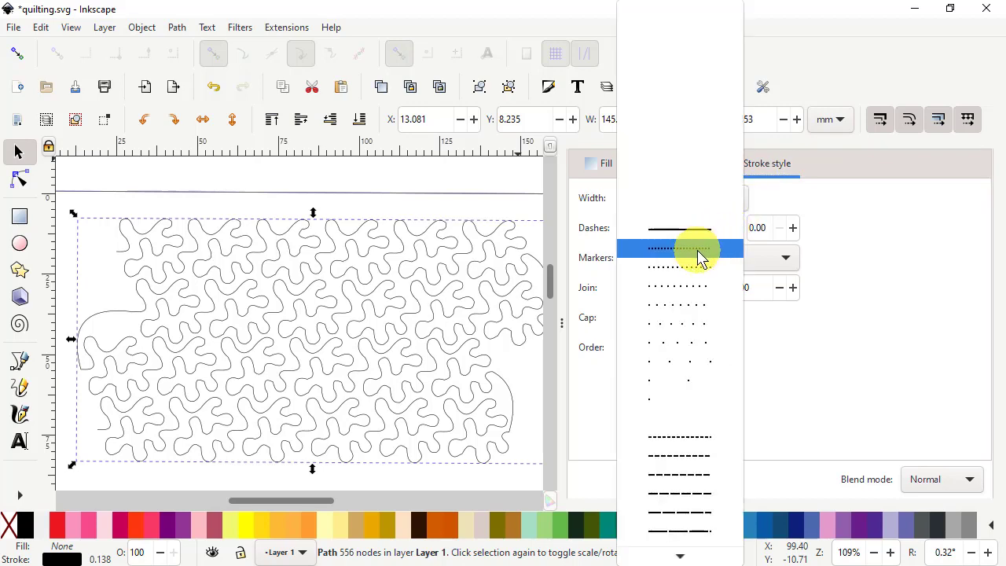
click(699, 248)
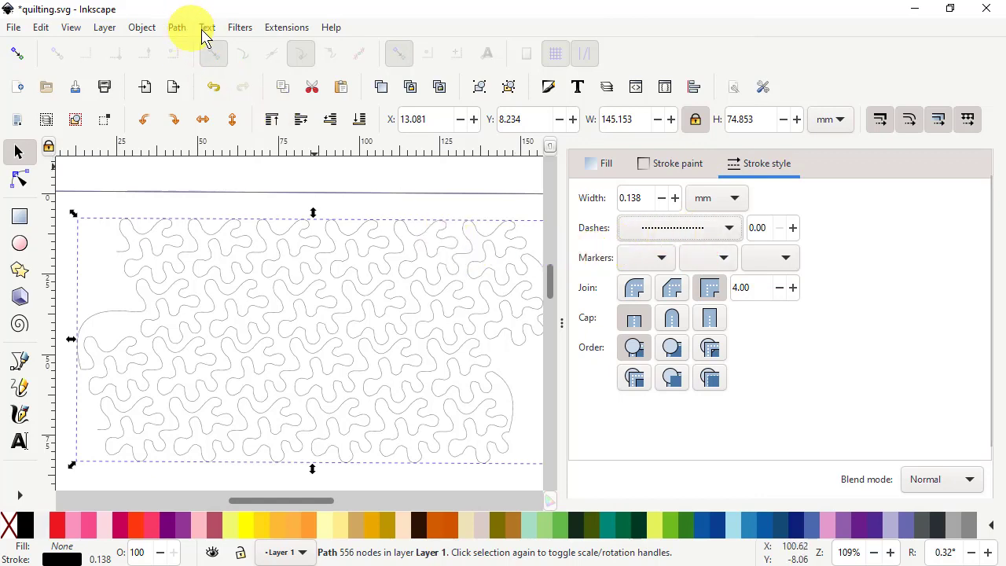
Open the Ink/Stitch Params for the selected quilting path to review its stitch settings and preview.
click(287, 28)
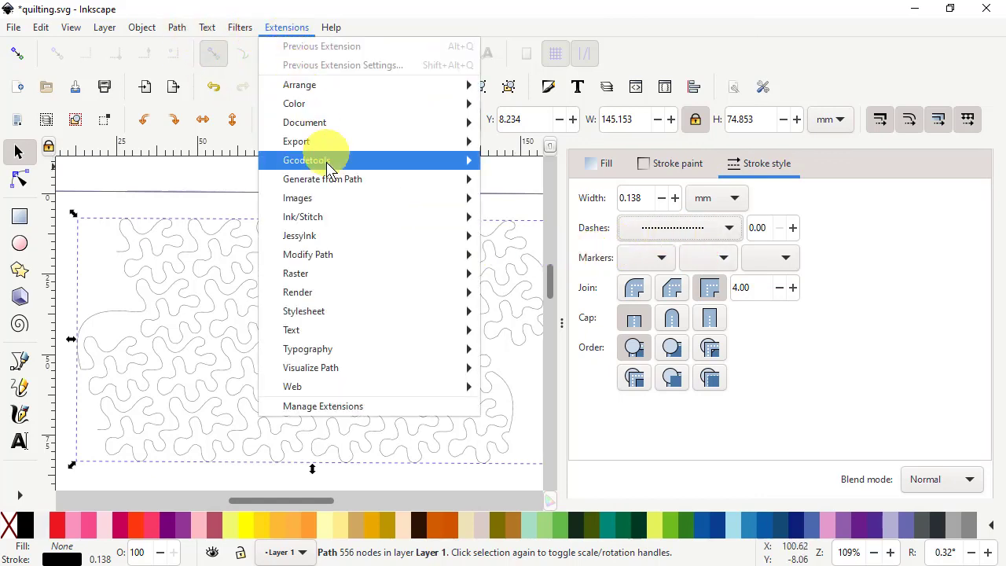
mouse_move(321, 218)
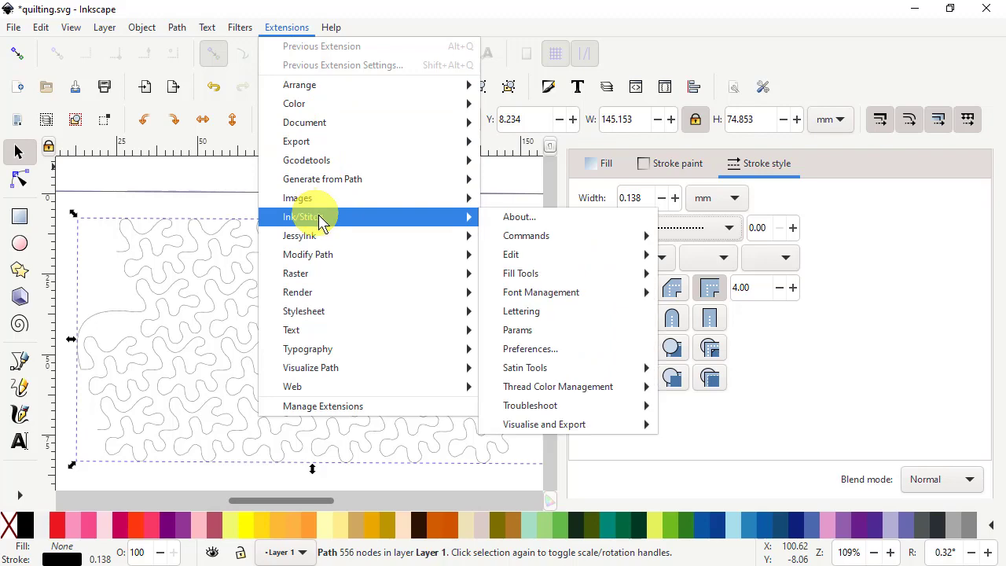
click(522, 334)
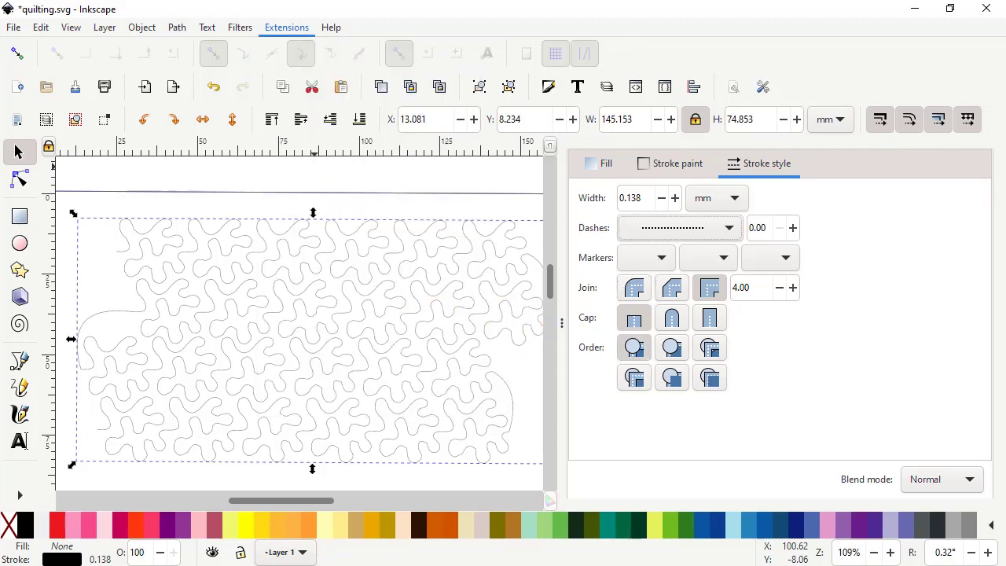
drag(0, 66, 810, 6)
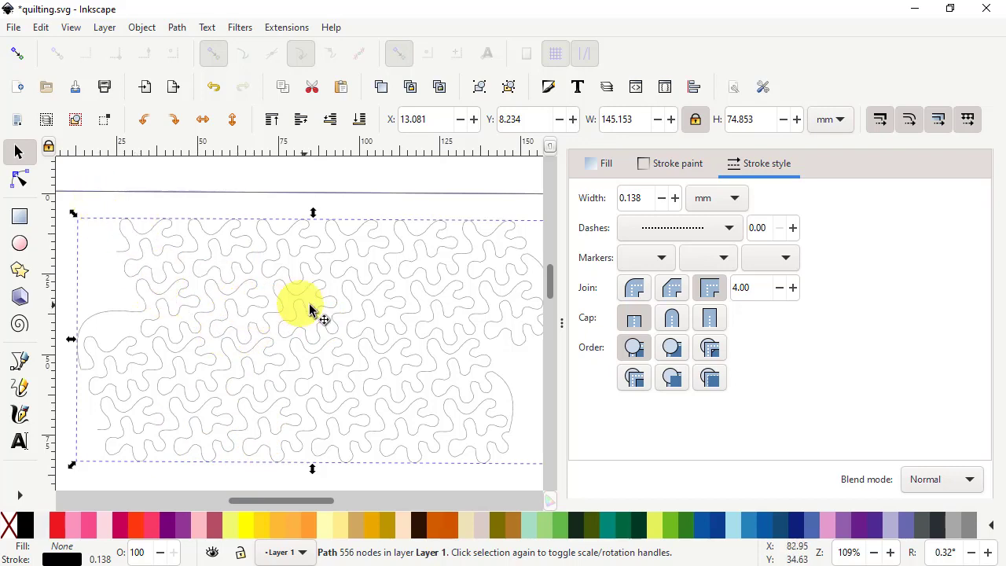
Set the quilting path's stroke dashes back to a solid line.
scroll(337, 275, down, 2)
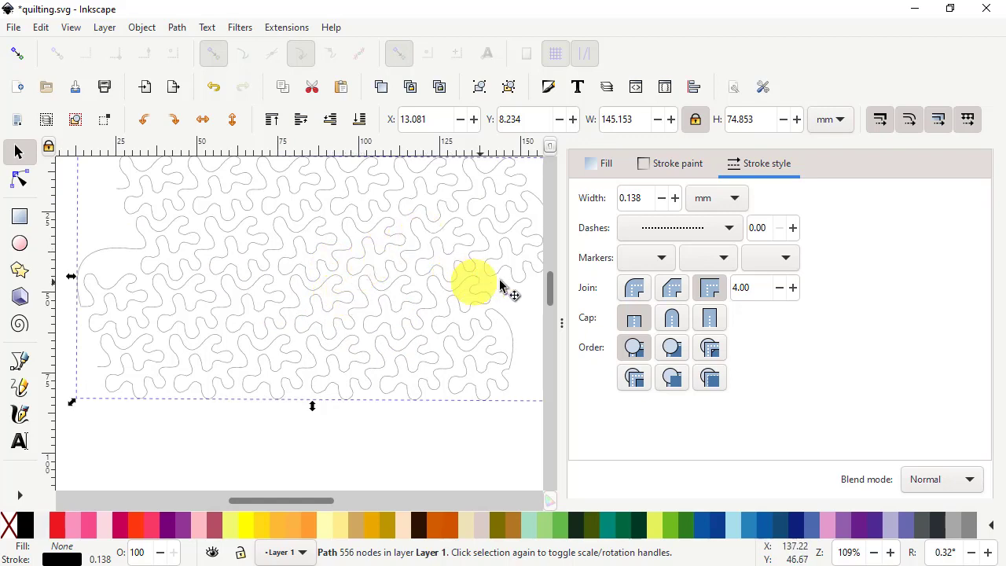
mouse_move(549, 292)
mouse_down()
mouse_move(550, 275)
mouse_move(548, 288)
mouse_up()
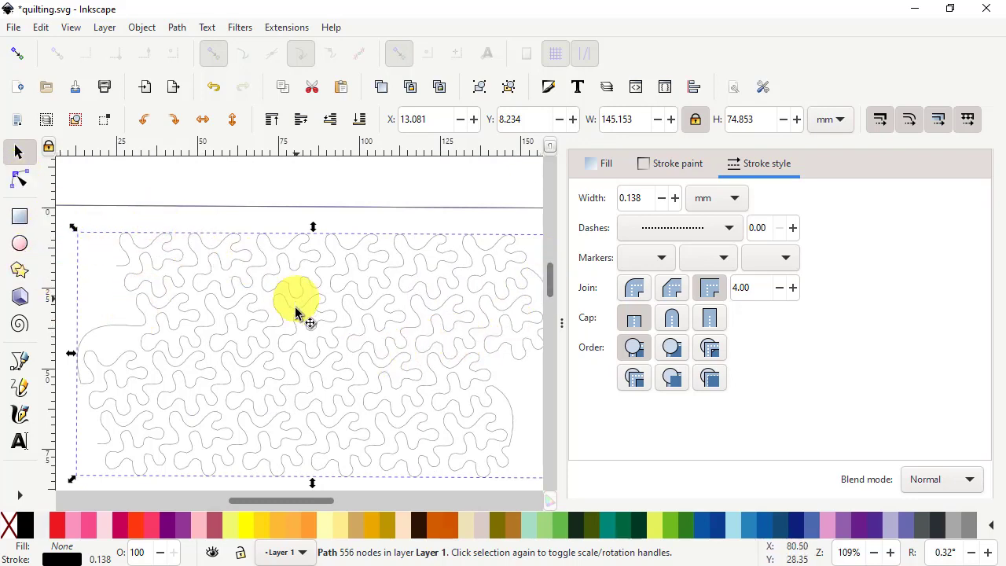
click(729, 230)
click(680, 210)
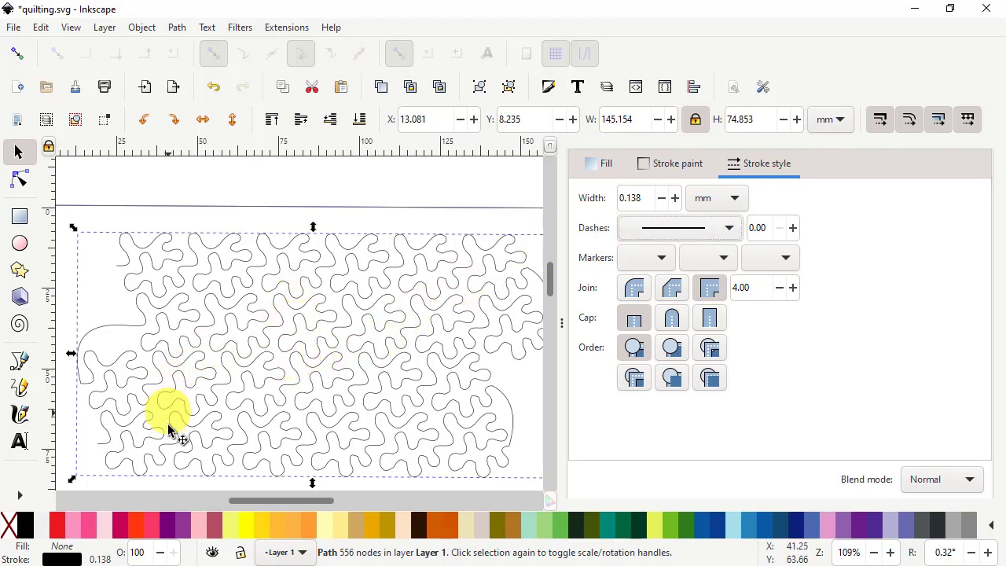
Draw a rectangle about 61.6 by 33.1 mm over the middle of the quilting pattern and position it at about X 59.9 mm, Y 28.9 mm.
click(21, 221)
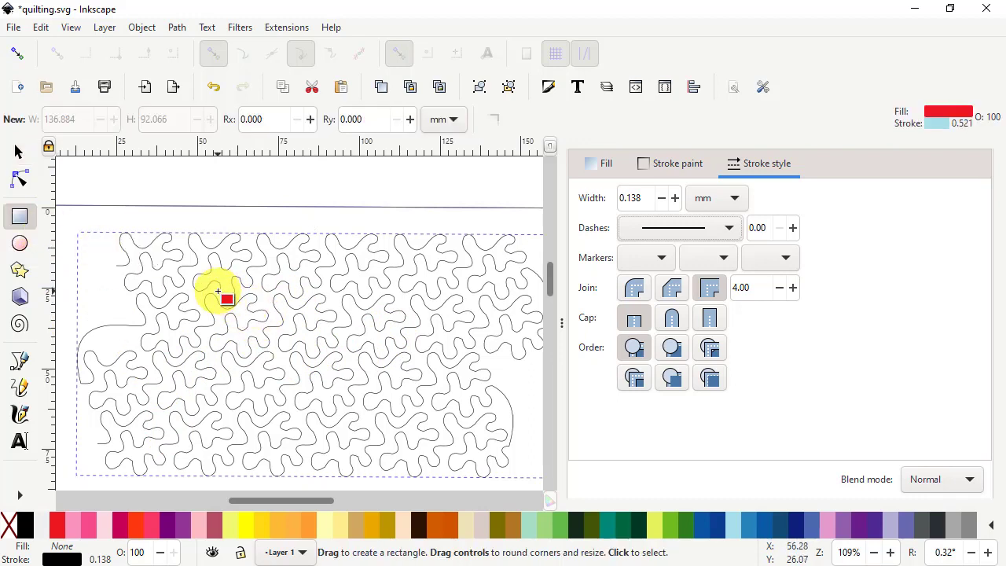
drag(218, 291, 417, 398)
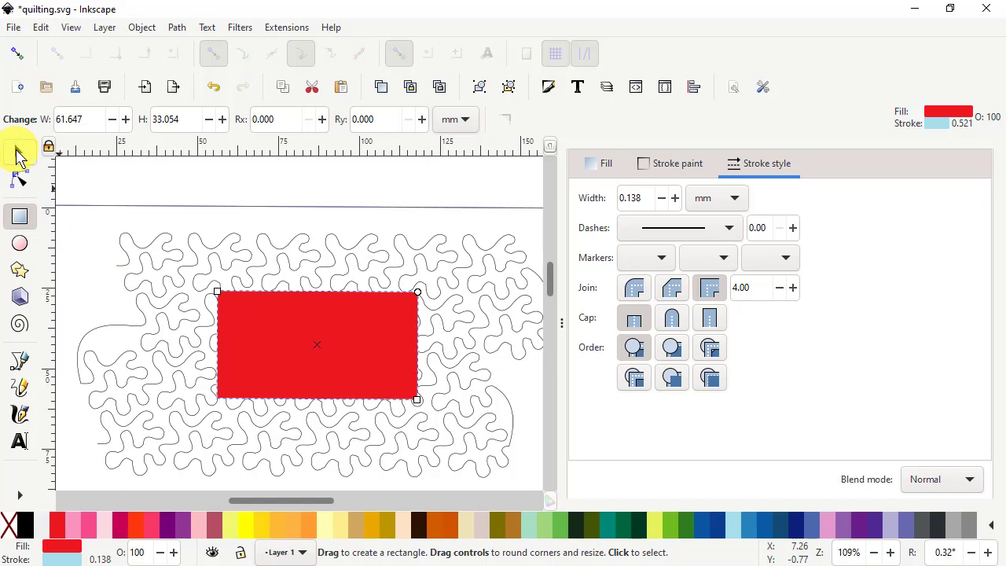
click(19, 154)
click(312, 346)
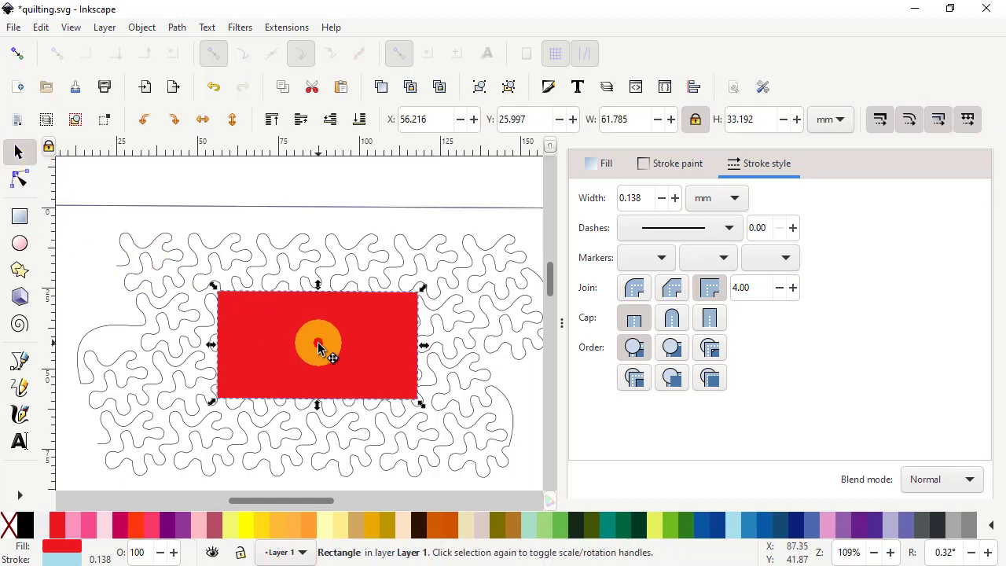
drag(318, 347, 329, 353)
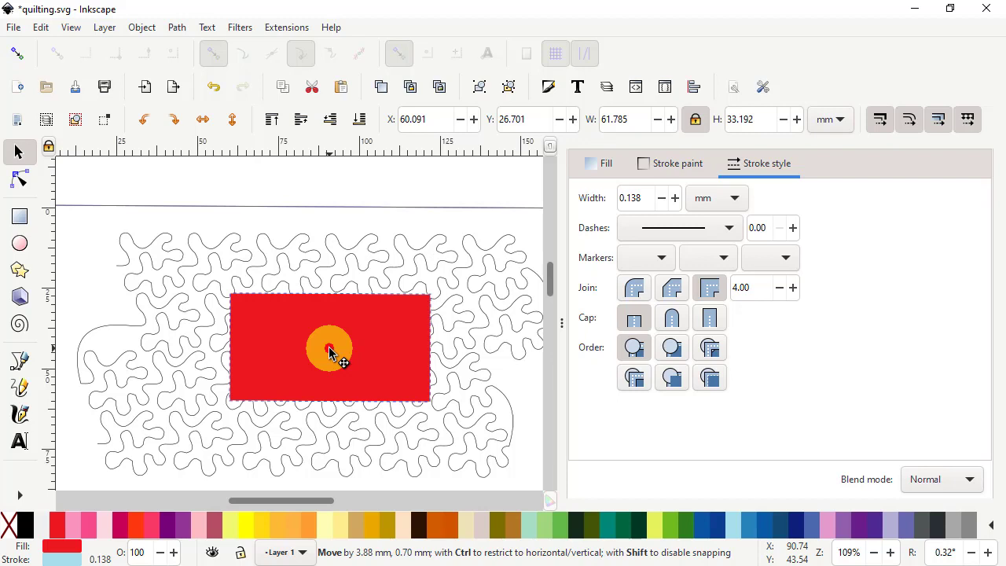
drag(329, 354, 329, 358)
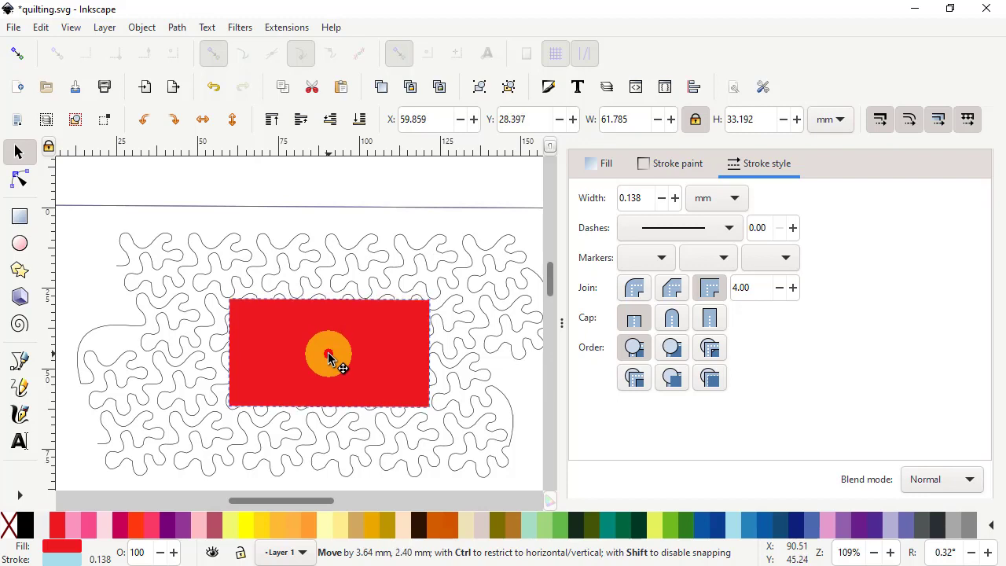
drag(328, 357, 329, 359)
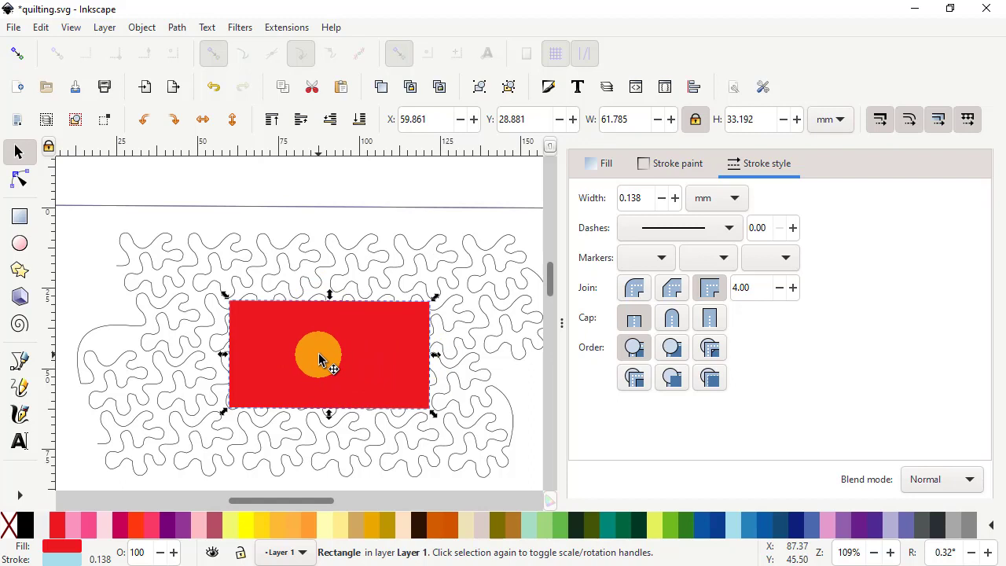
Convert the red rectangle to a path and duplicate it in place.
click(178, 28)
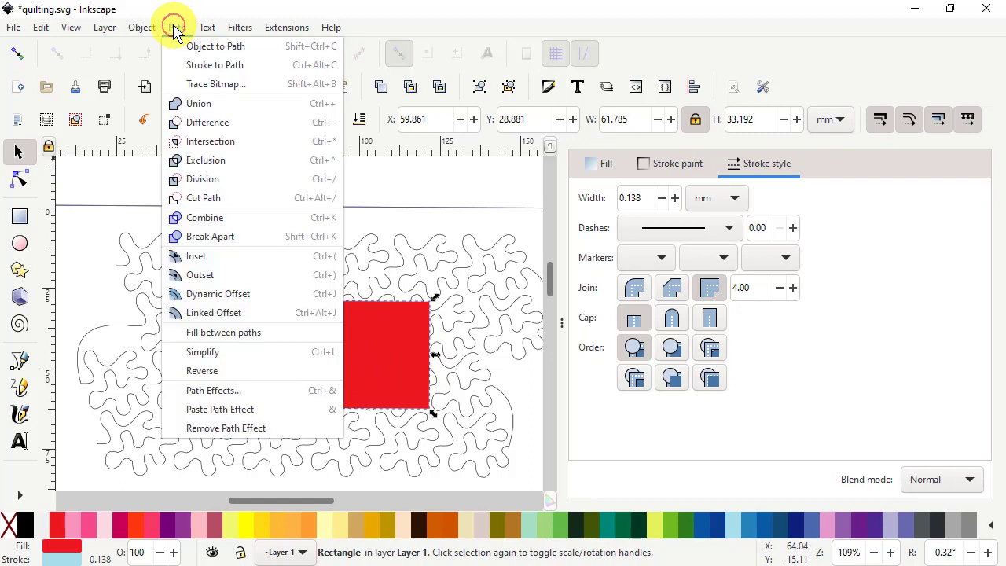
click(218, 49)
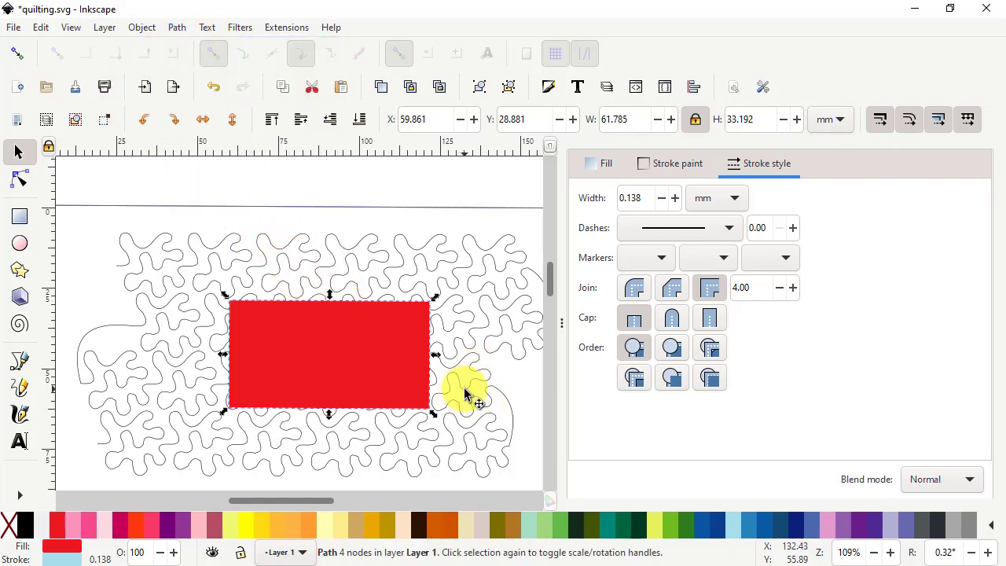
key(shift)
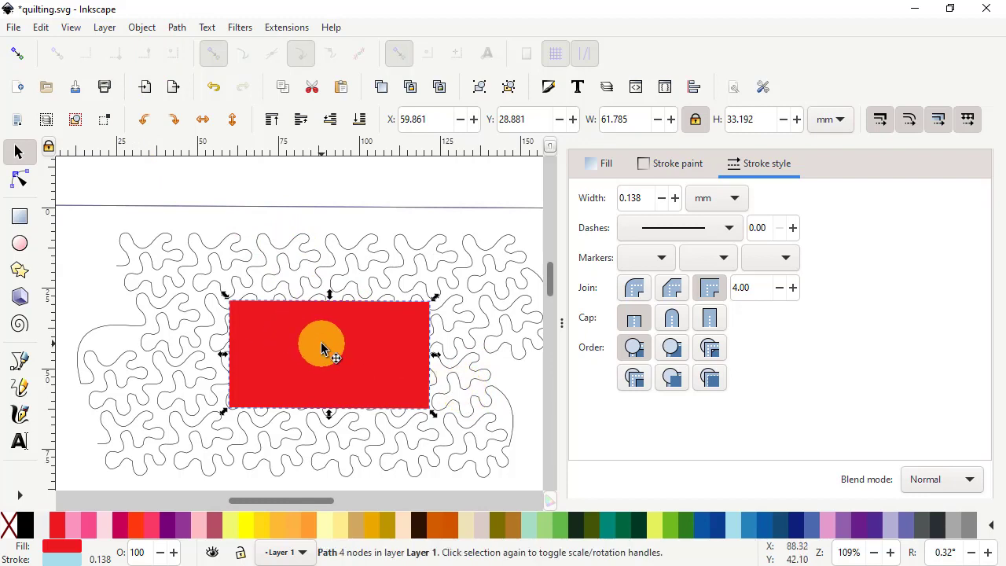
right_click(320, 342)
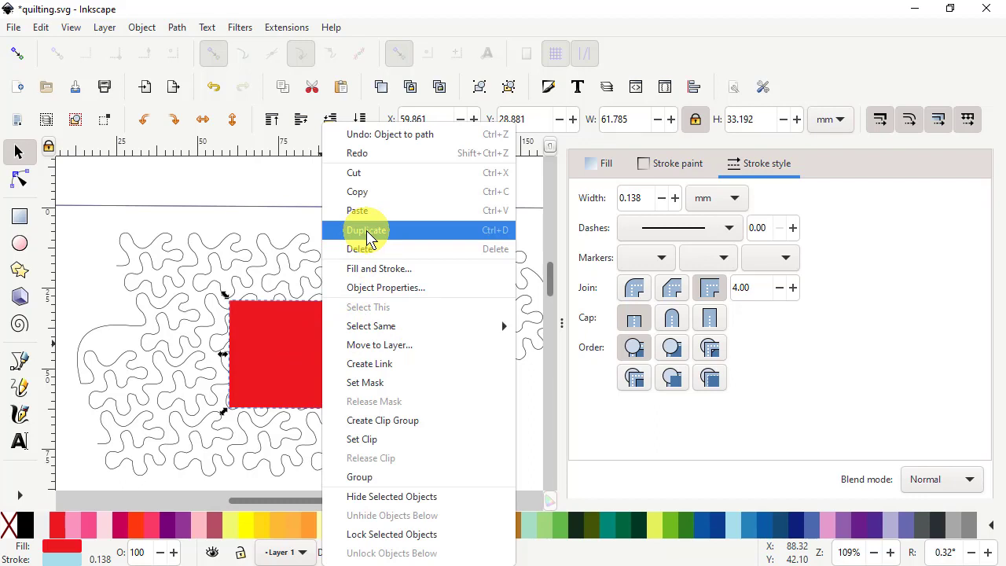
click(367, 234)
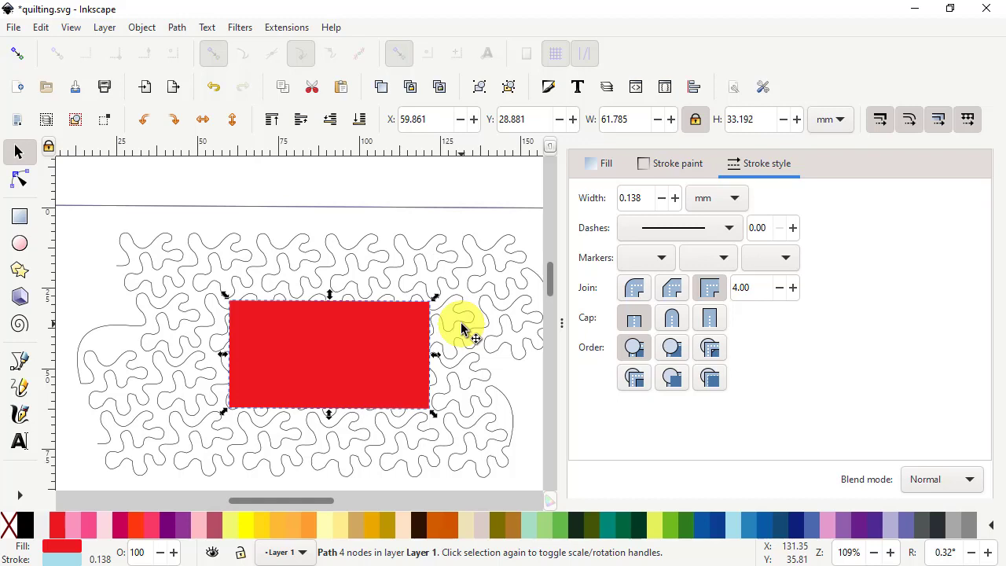
Cut the quilting path along the duplicate rectangle's outline with Cut Path, then clear the selection.
key(shift)
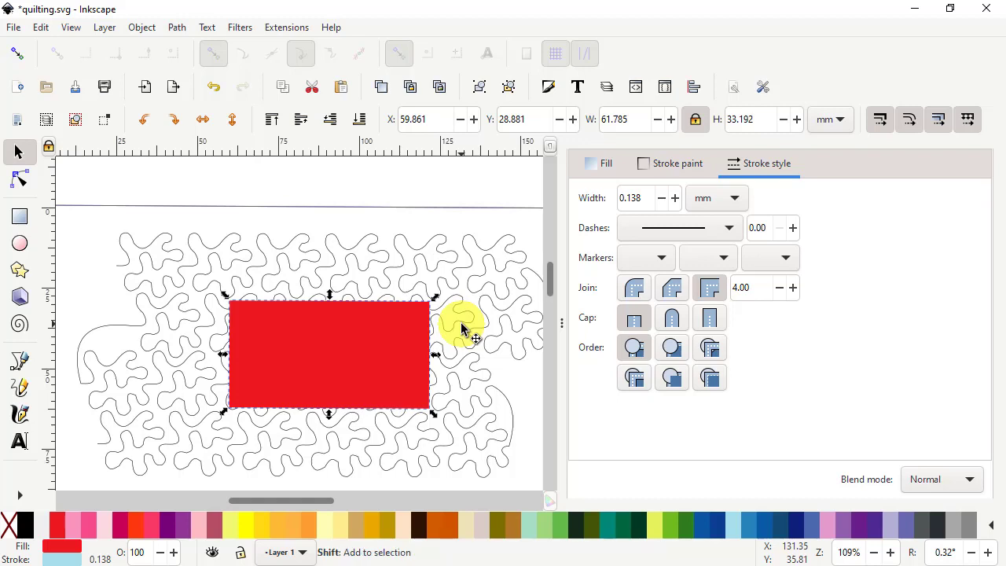
shift+click(462, 328)
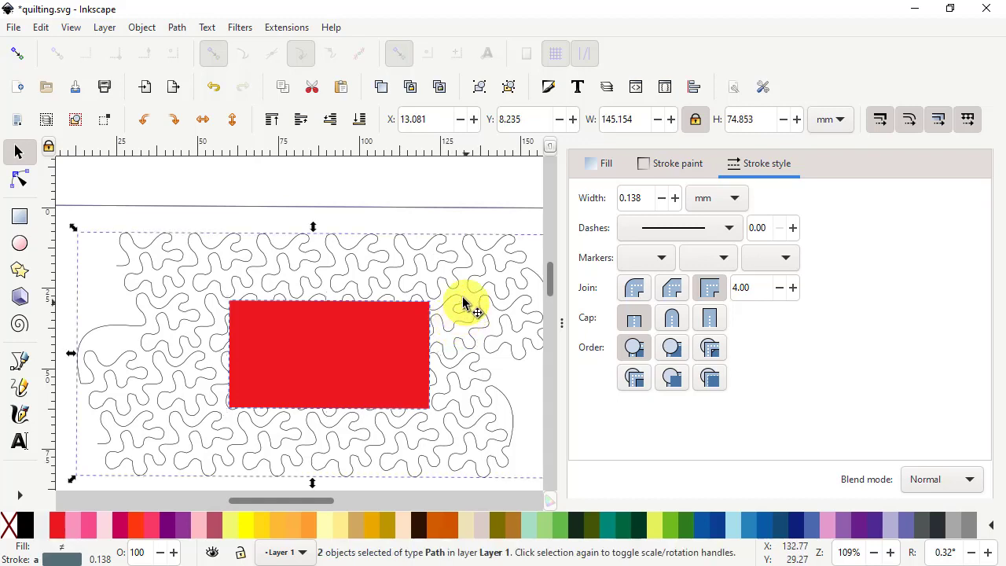
click(177, 28)
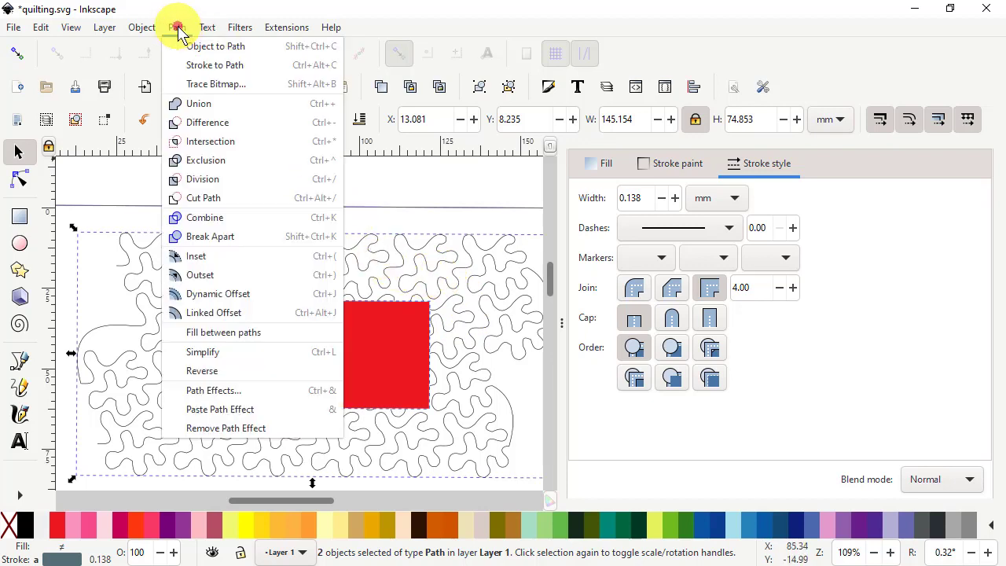
click(206, 202)
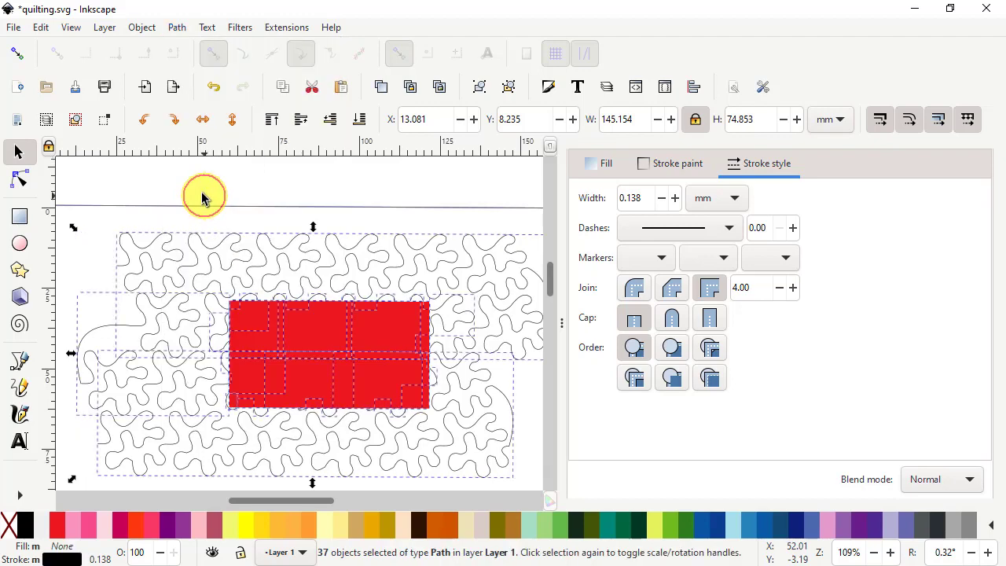
click(531, 461)
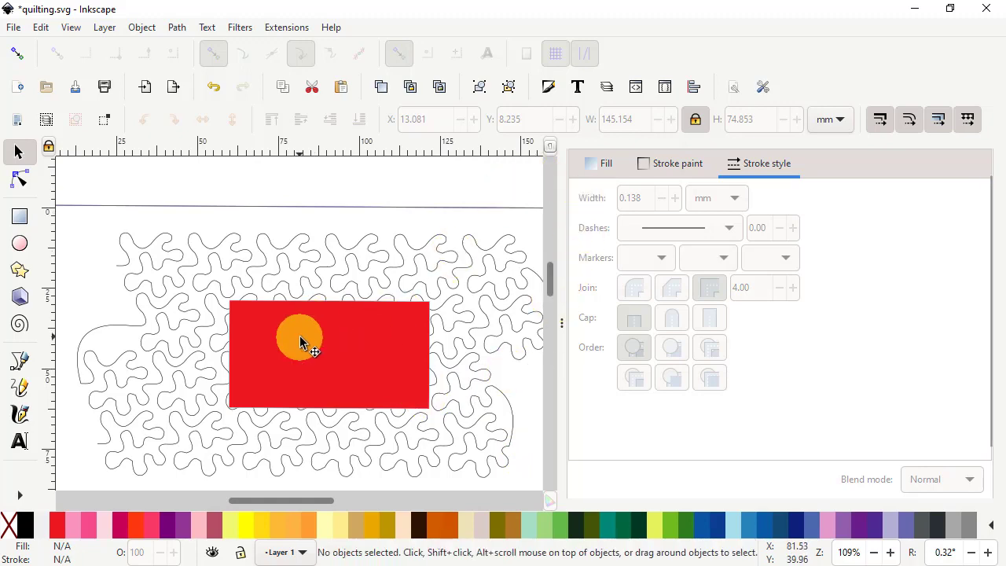
Open the object list and hide the remaining red rectangle, rect11187.
click(142, 30)
click(165, 49)
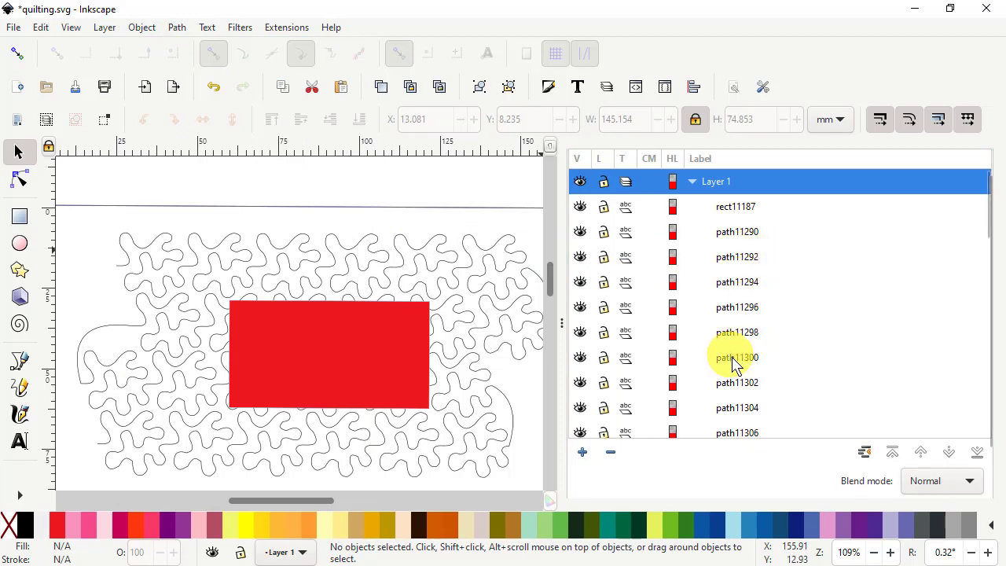
scroll(735, 357, down, 3)
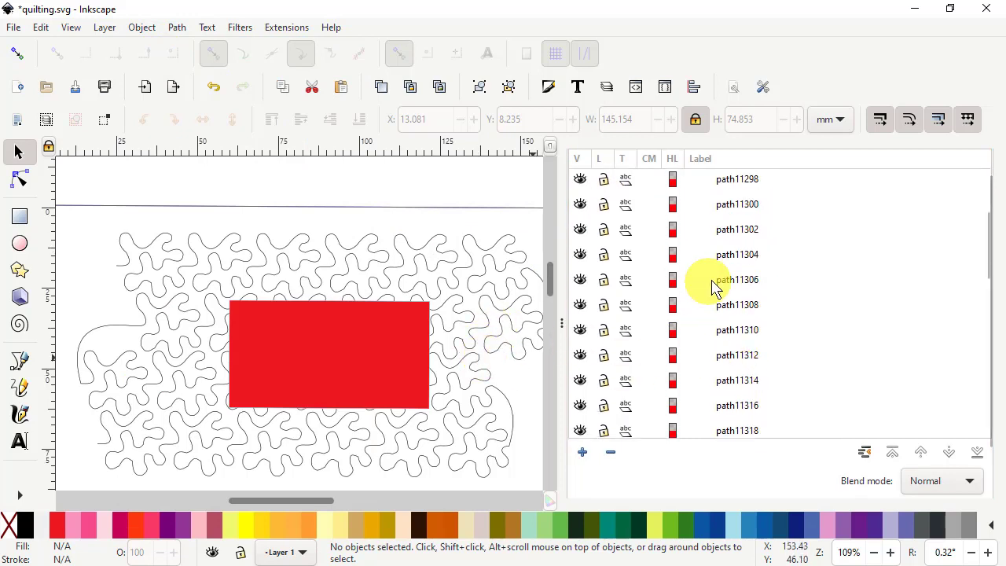
scroll(688, 339, up, 3)
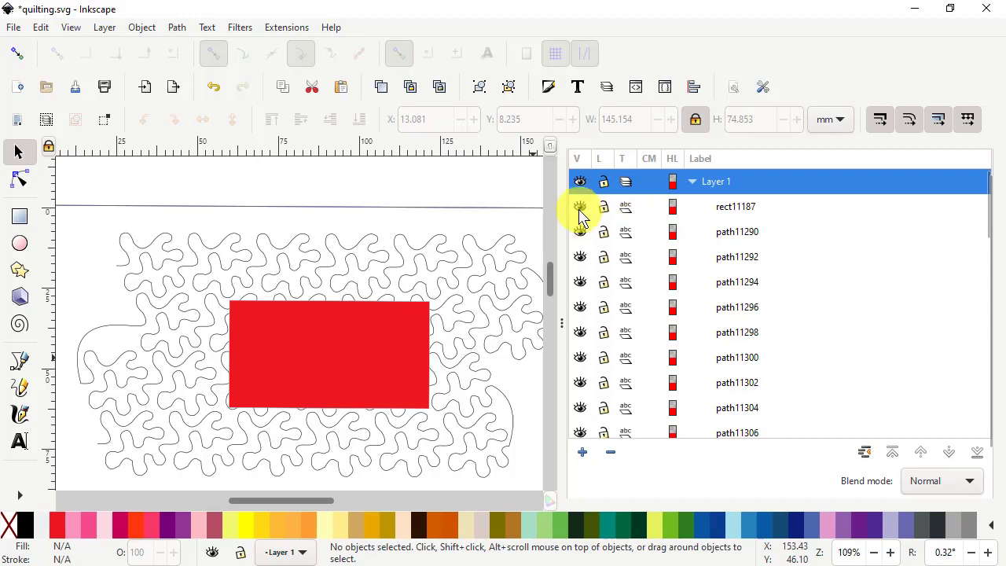
click(581, 209)
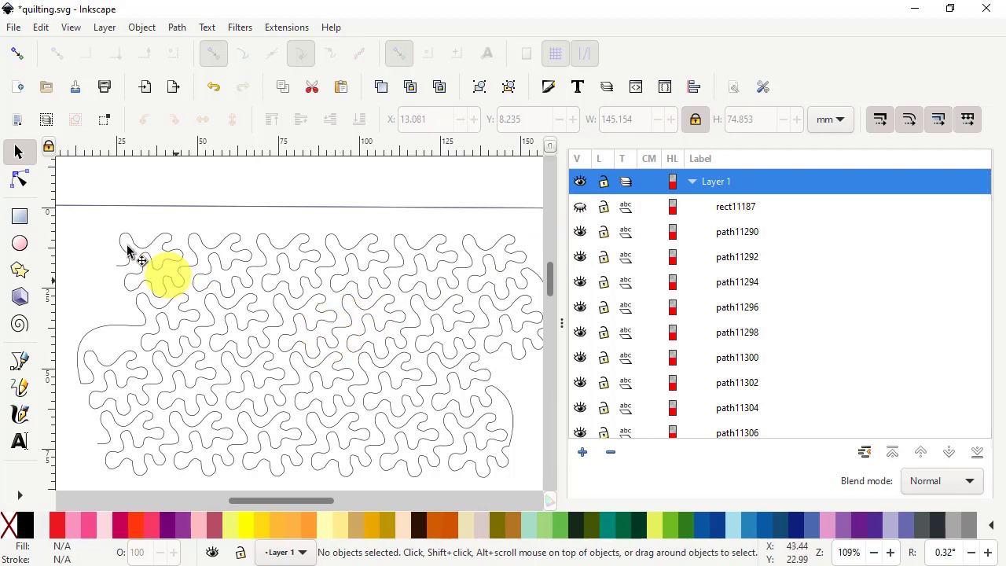
Move the two large cut pieces in the upper left and upper centre of the opening to the empty space above the page.
click(336, 343)
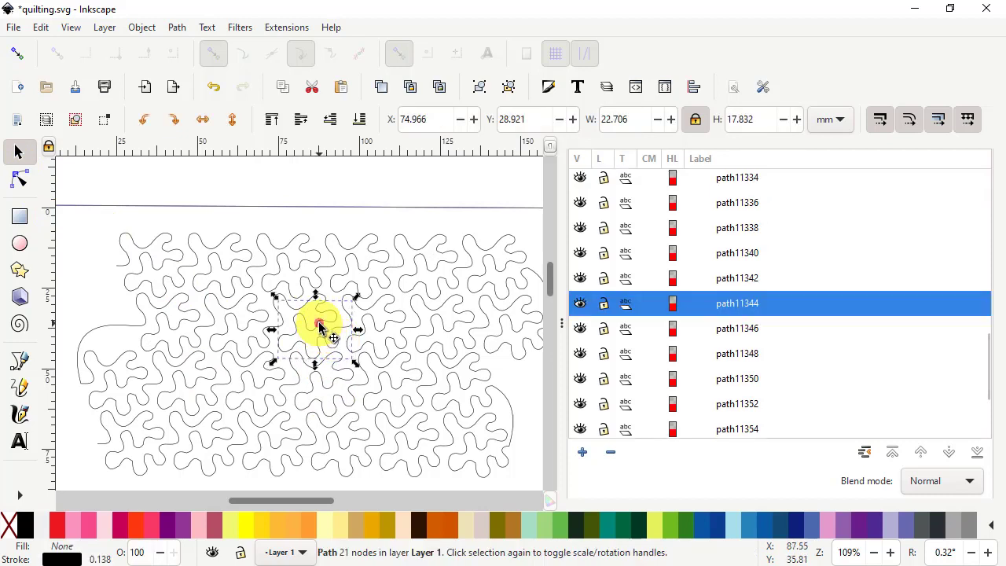
drag(320, 326, 262, 177)
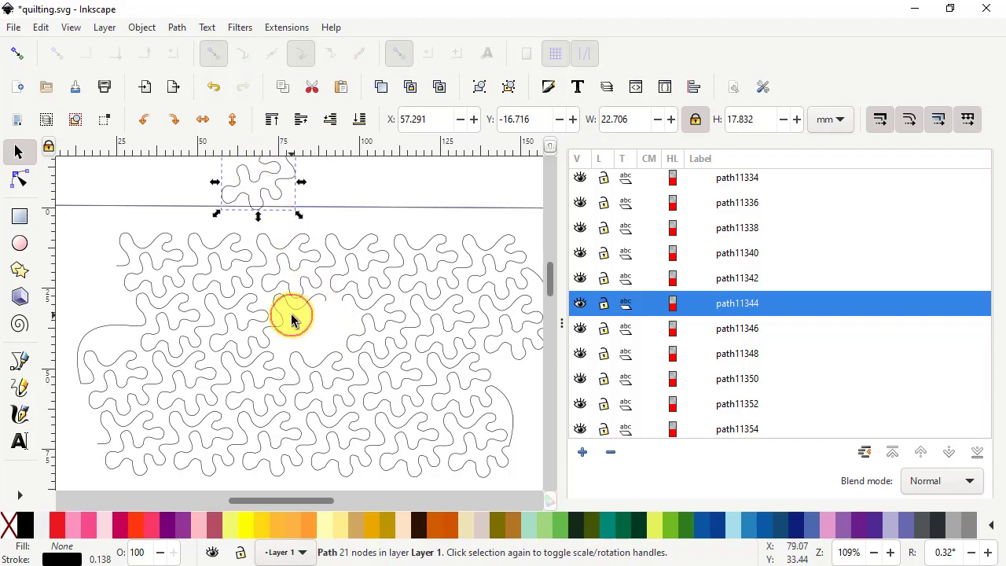
click(282, 325)
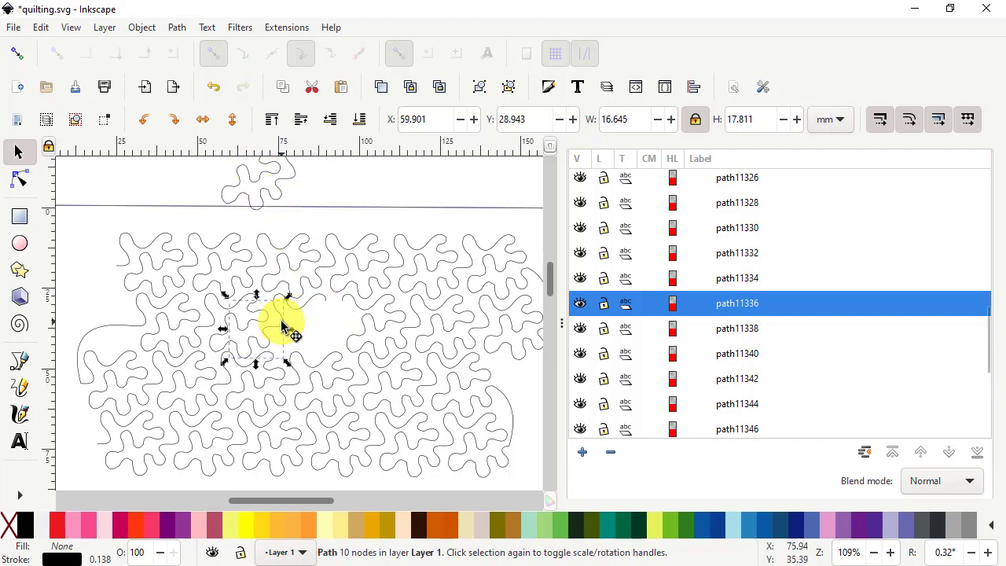
drag(285, 323, 367, 173)
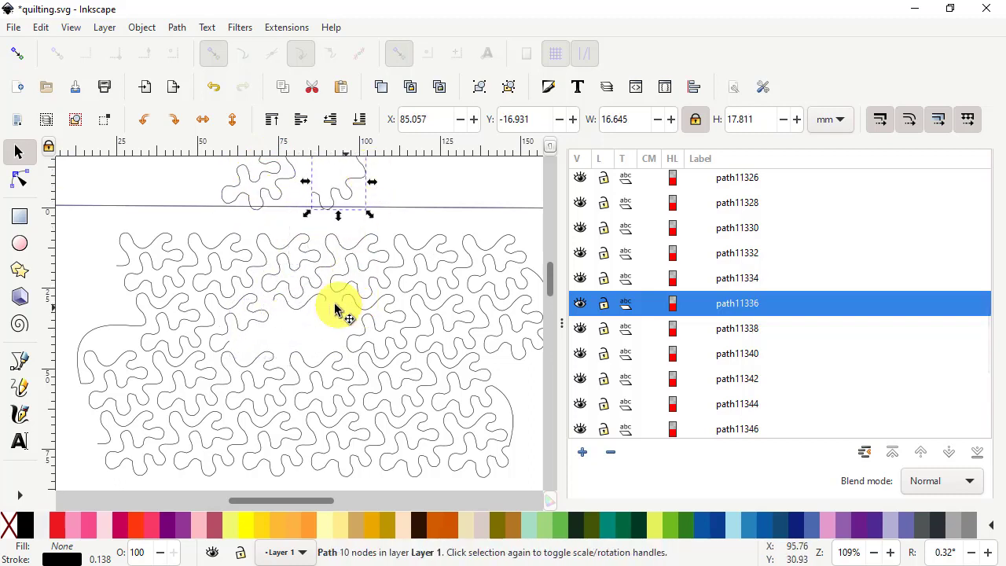
Move the five small curve fragments along the left and middle of the opening's upper edge above the page.
click(299, 306)
drag(334, 295, 412, 171)
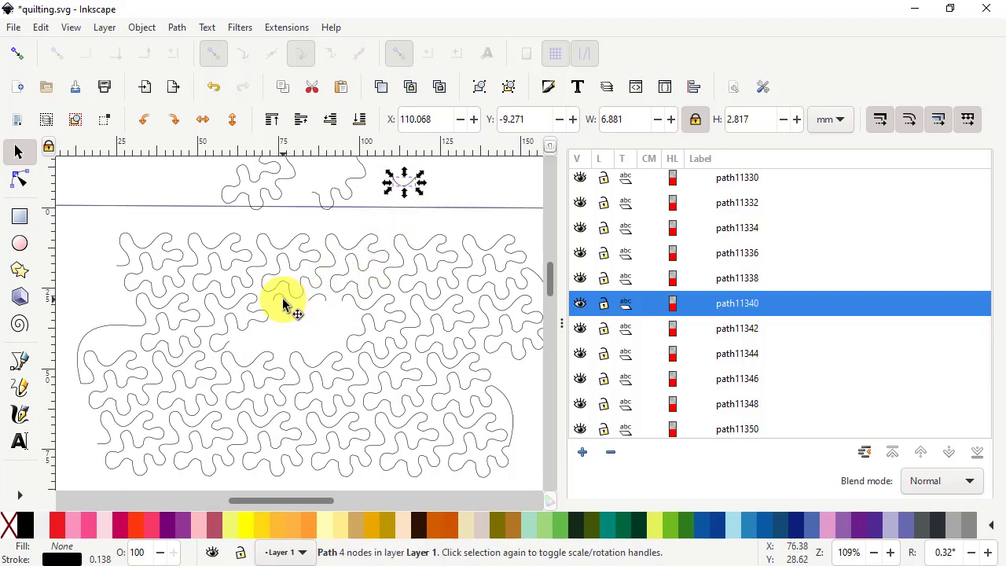
click(284, 305)
drag(291, 306, 404, 202)
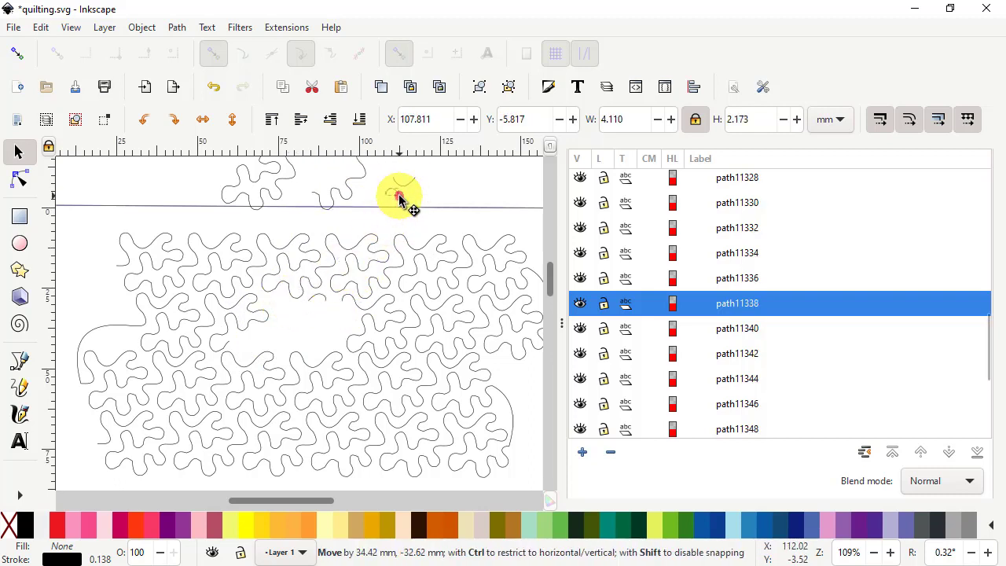
click(322, 300)
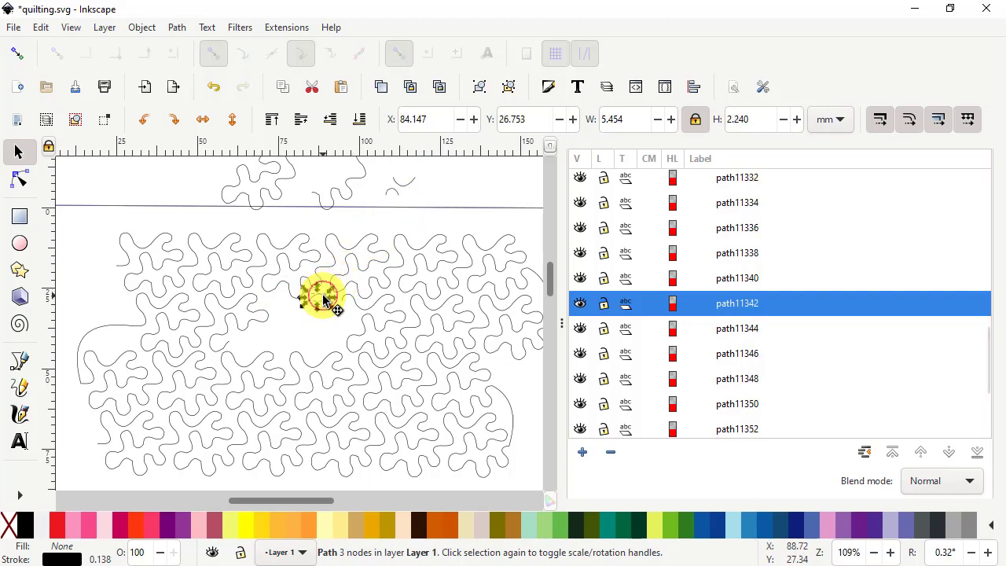
drag(324, 301, 444, 193)
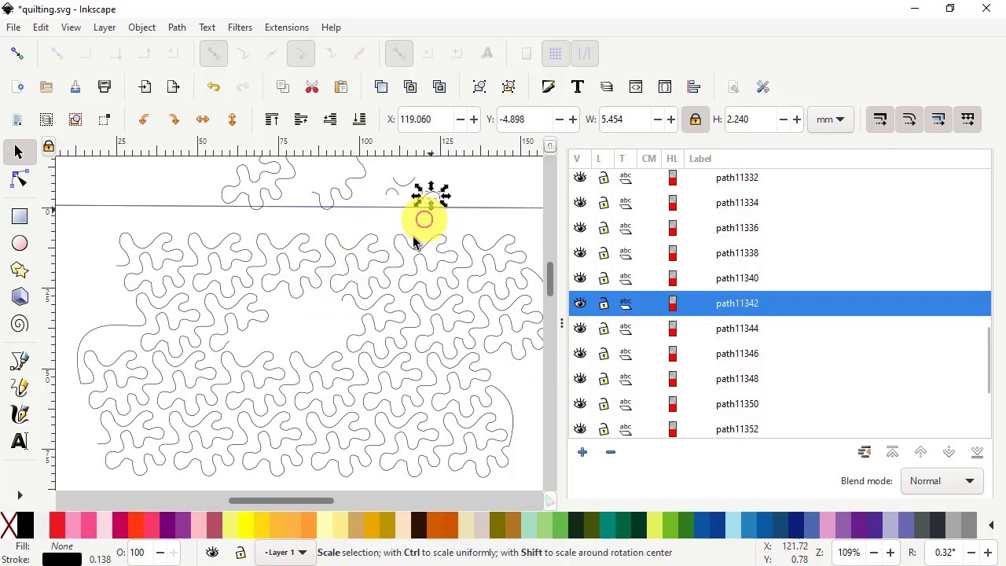
click(375, 311)
drag(374, 310, 478, 179)
click(351, 303)
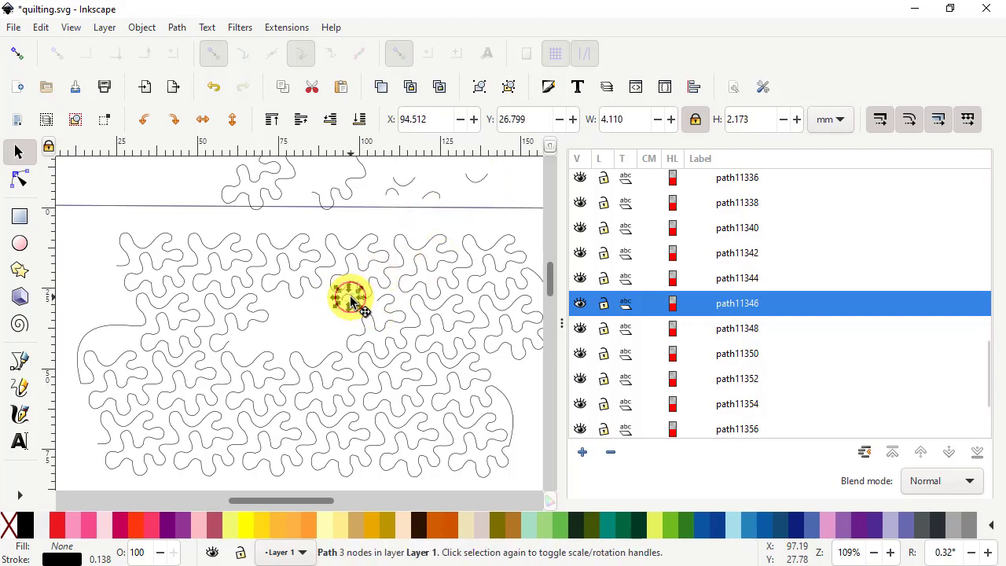
drag(351, 303, 428, 189)
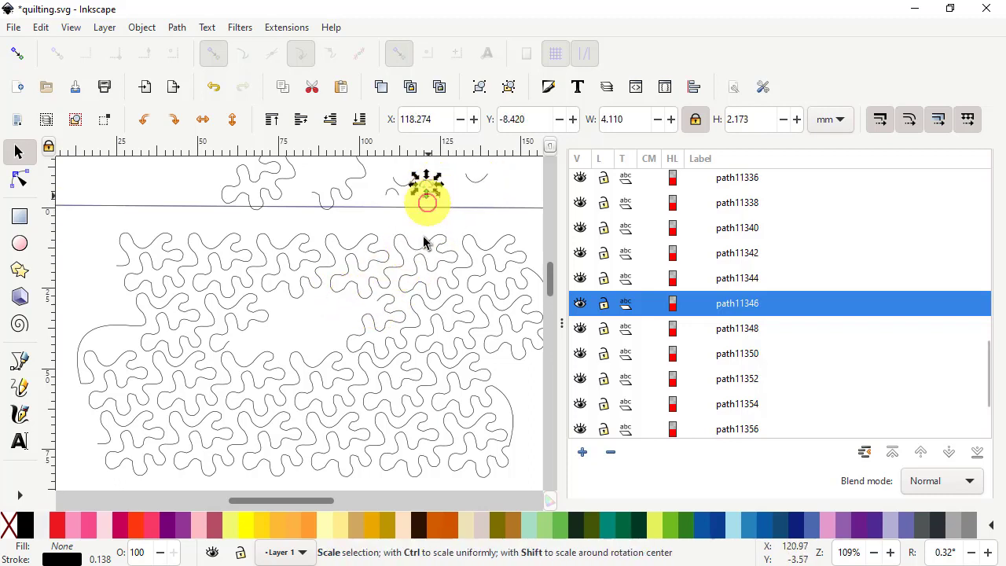
Move the large piece and the four small fragments at the upper right of the opening above the page.
click(393, 316)
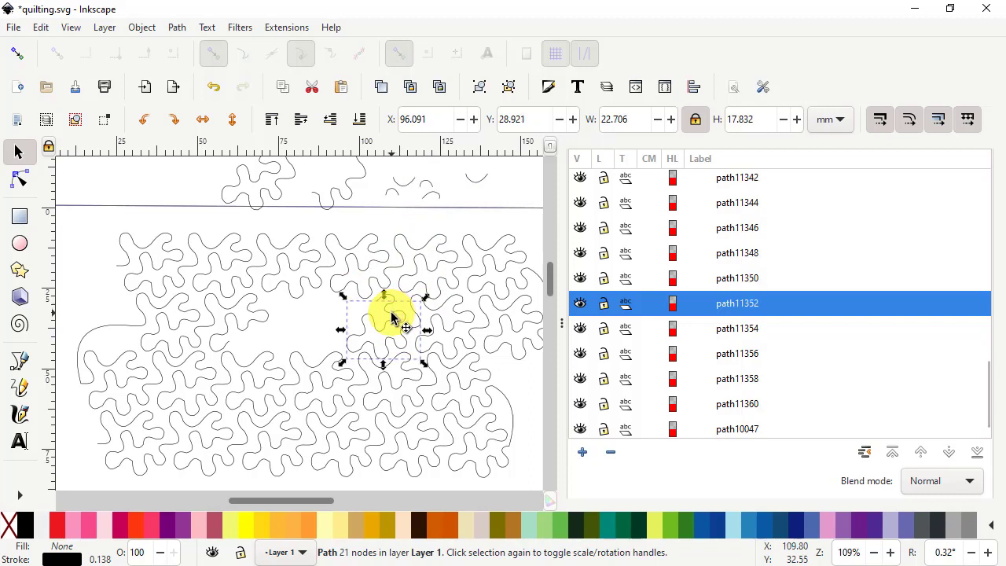
drag(393, 317, 522, 174)
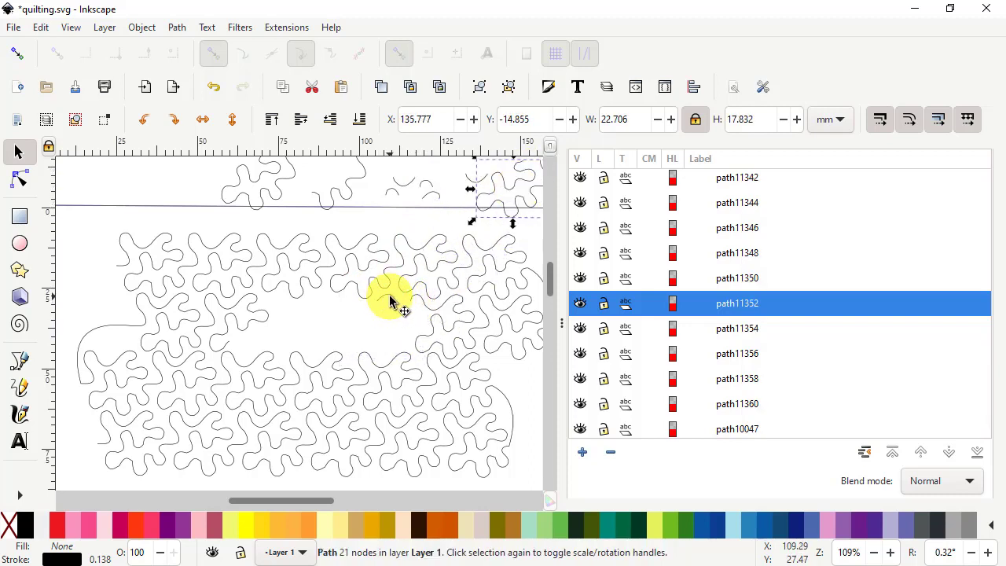
drag(391, 301, 456, 203)
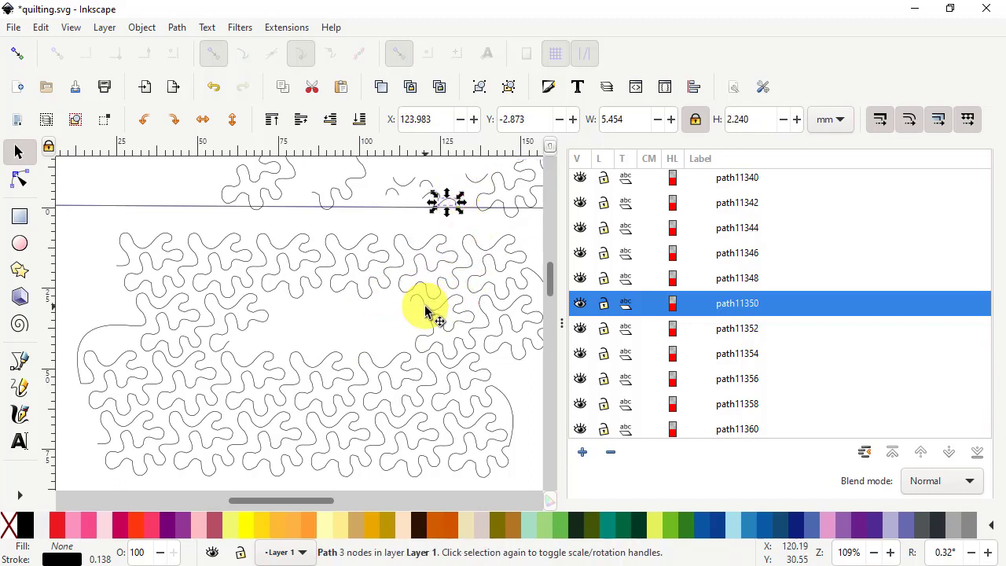
click(425, 312)
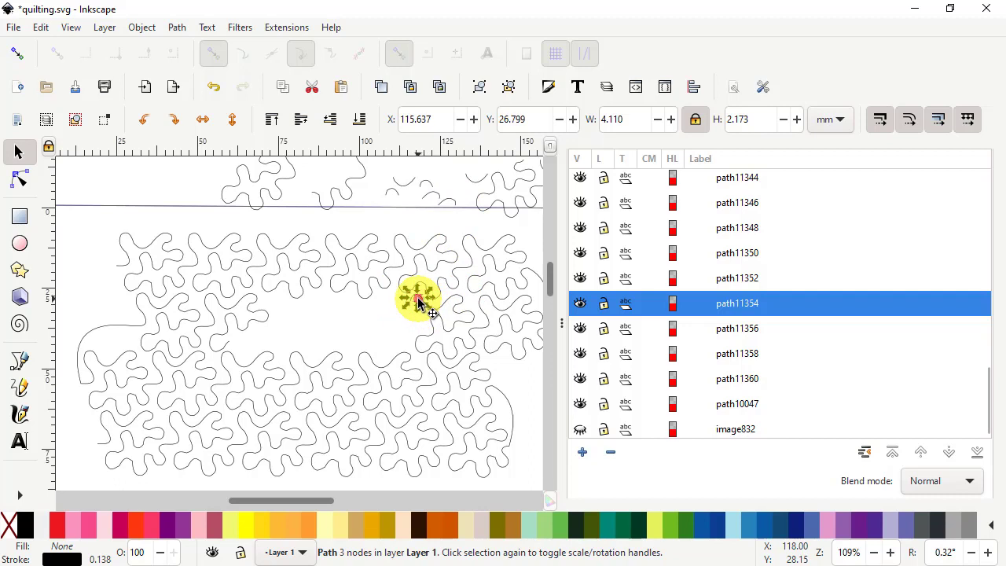
drag(418, 305, 447, 191)
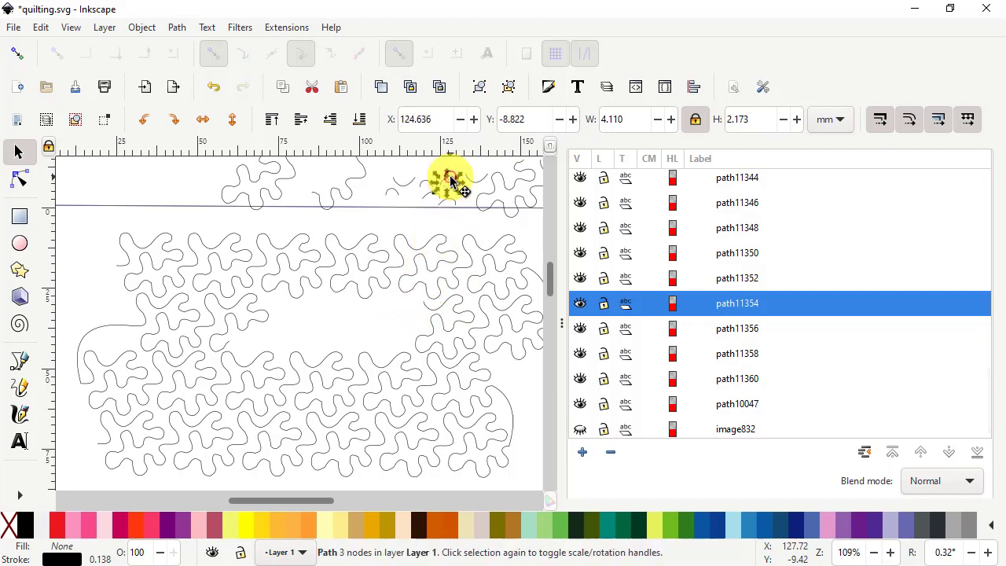
click(425, 312)
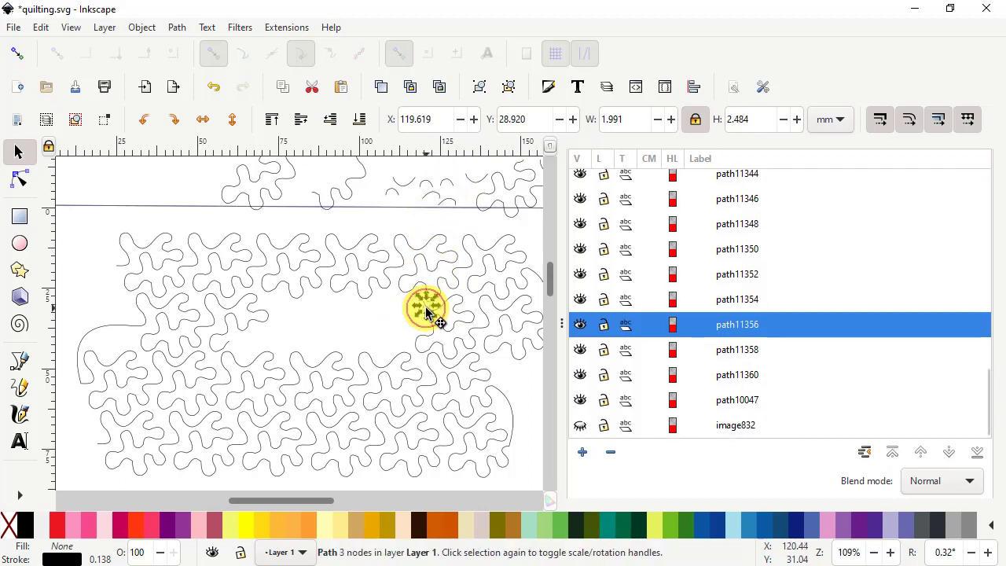
drag(425, 307, 376, 207)
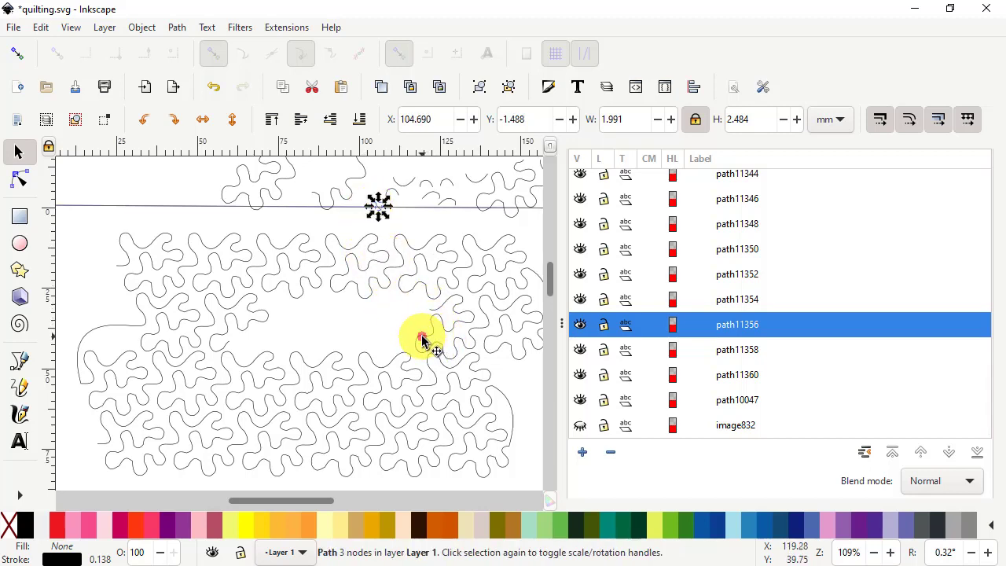
click(422, 339)
drag(421, 336, 412, 205)
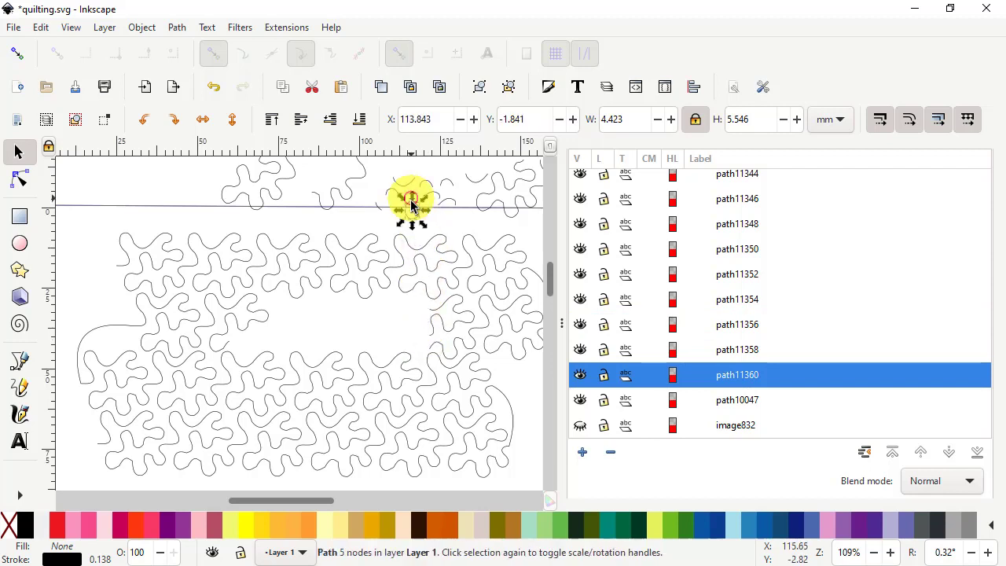
Compare the remaining pieces with rect11187 by briefly showing it, and move the piece inside its upper-left corner above the page.
click(444, 329)
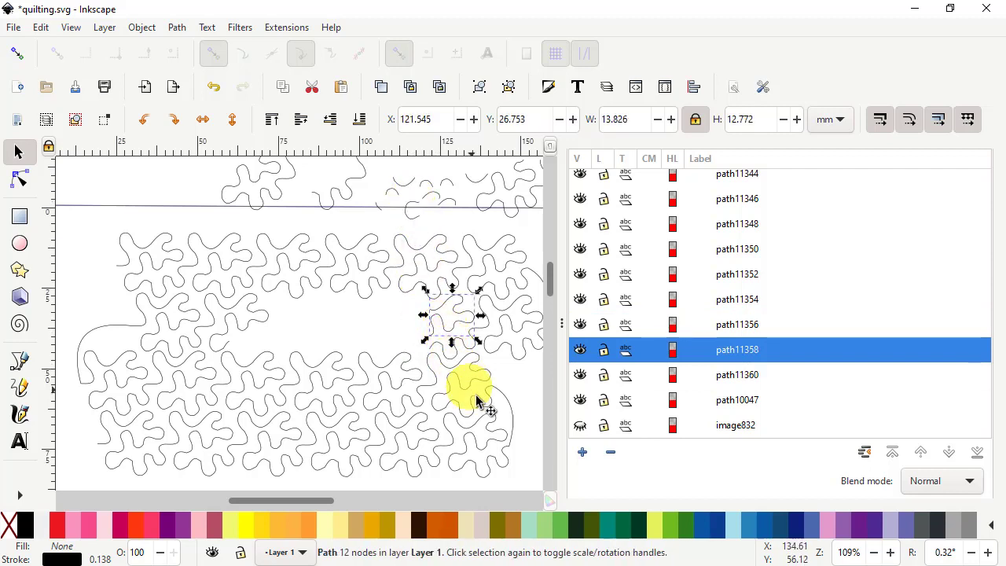
click(406, 362)
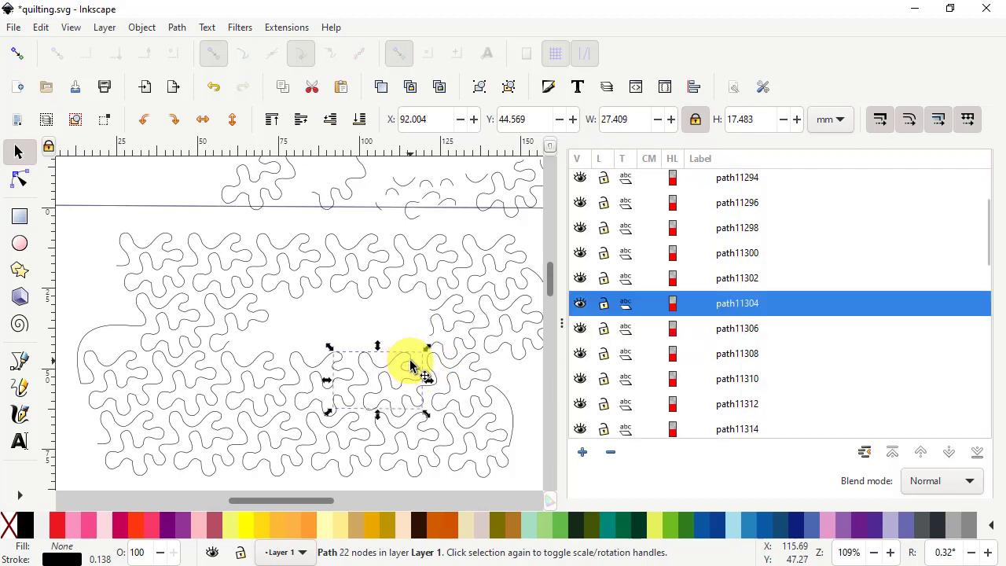
click(319, 372)
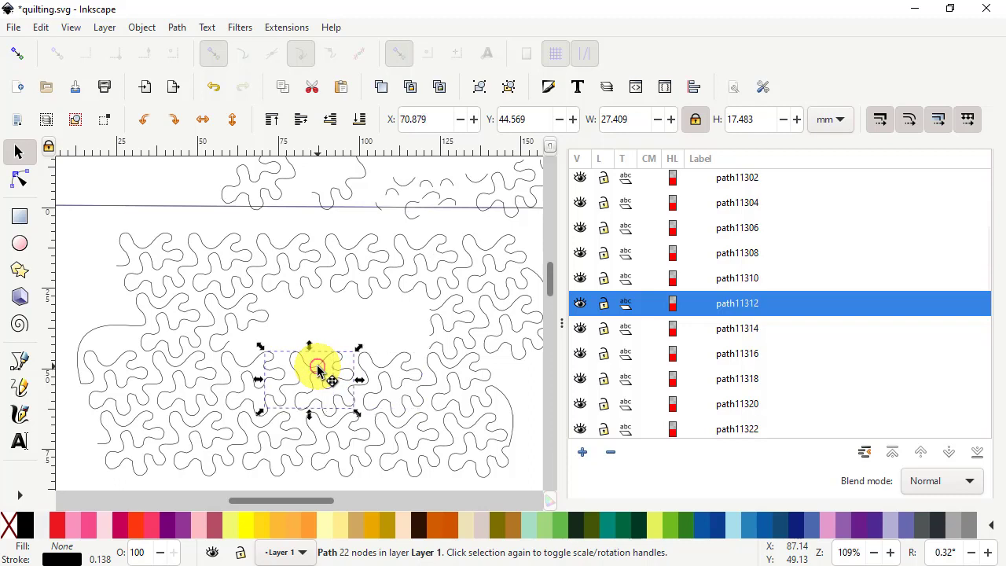
click(252, 324)
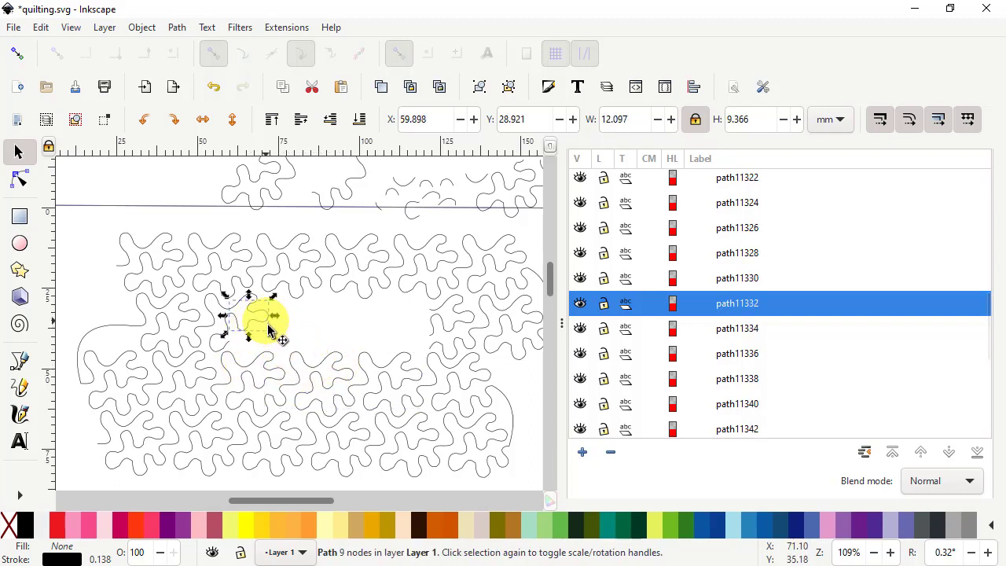
scroll(739, 318, up, 2)
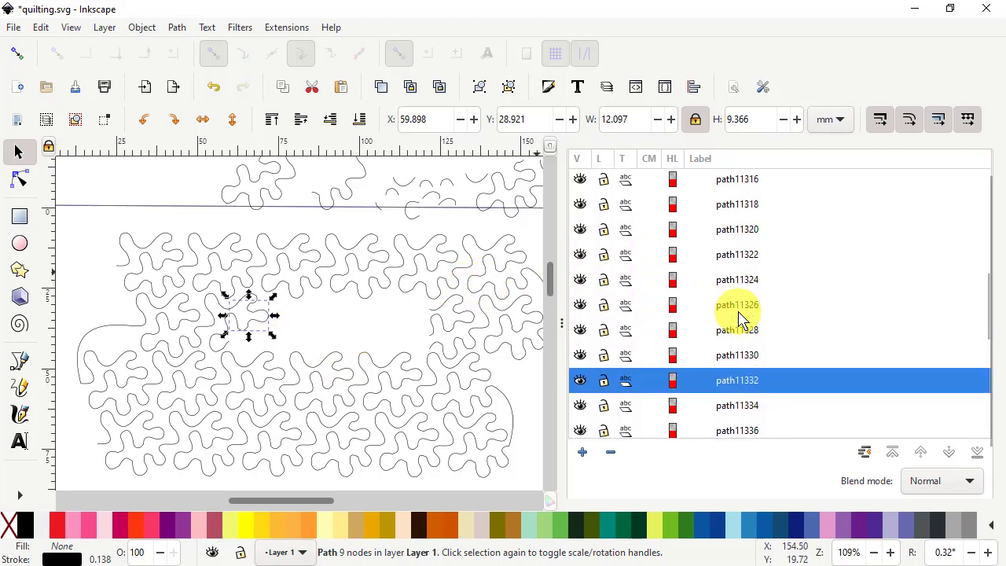
scroll(739, 315, up, 5)
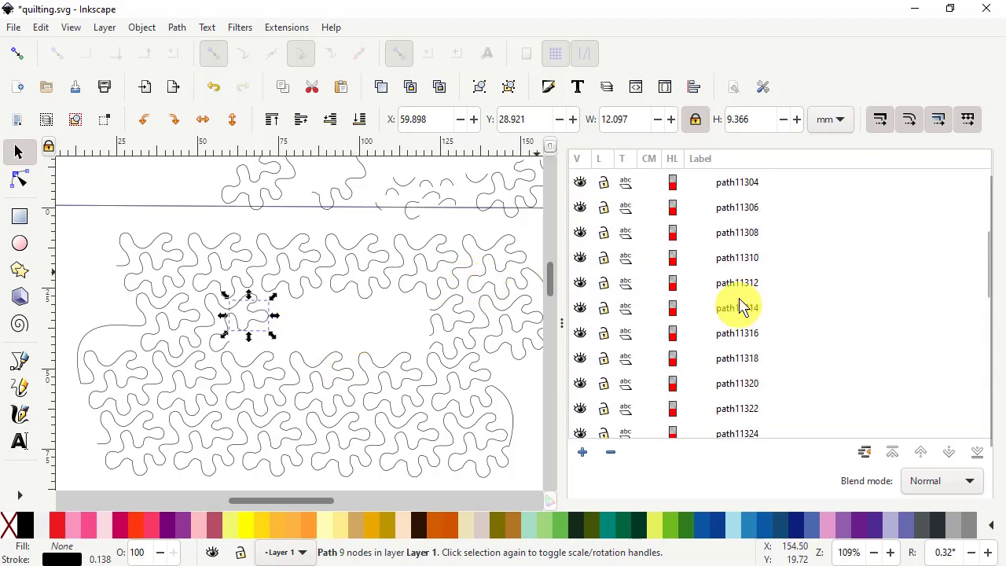
click(580, 207)
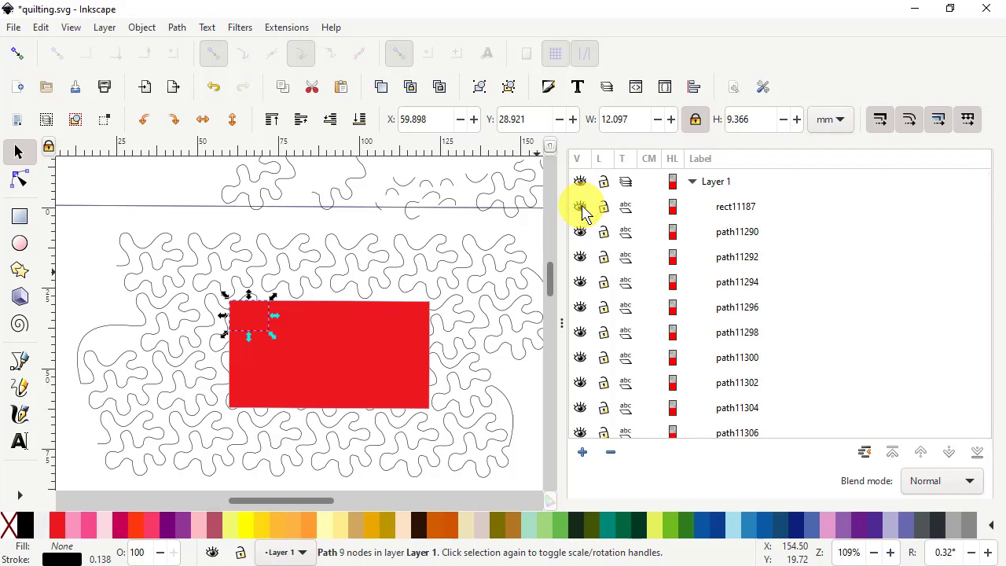
click(581, 208)
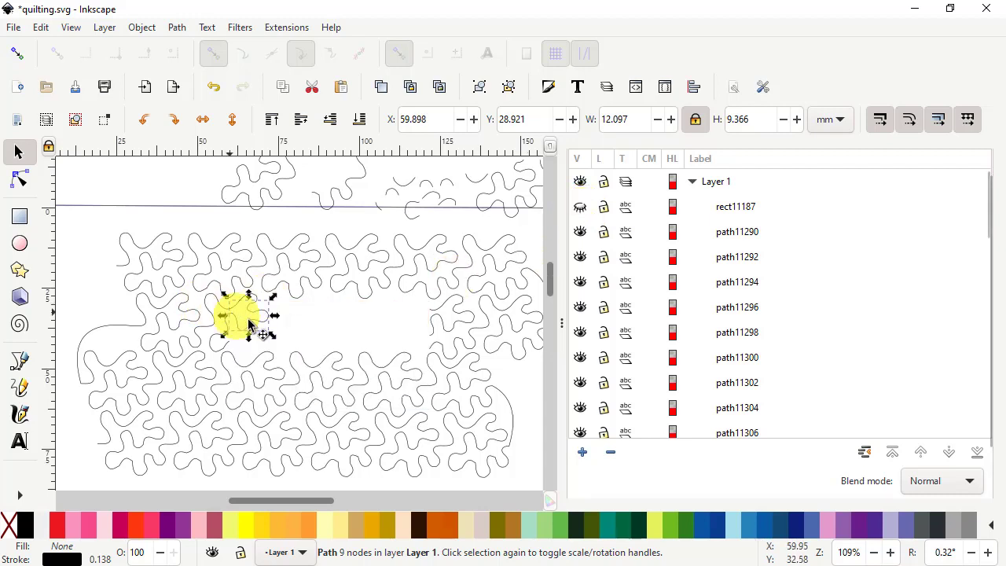
drag(267, 318, 155, 191)
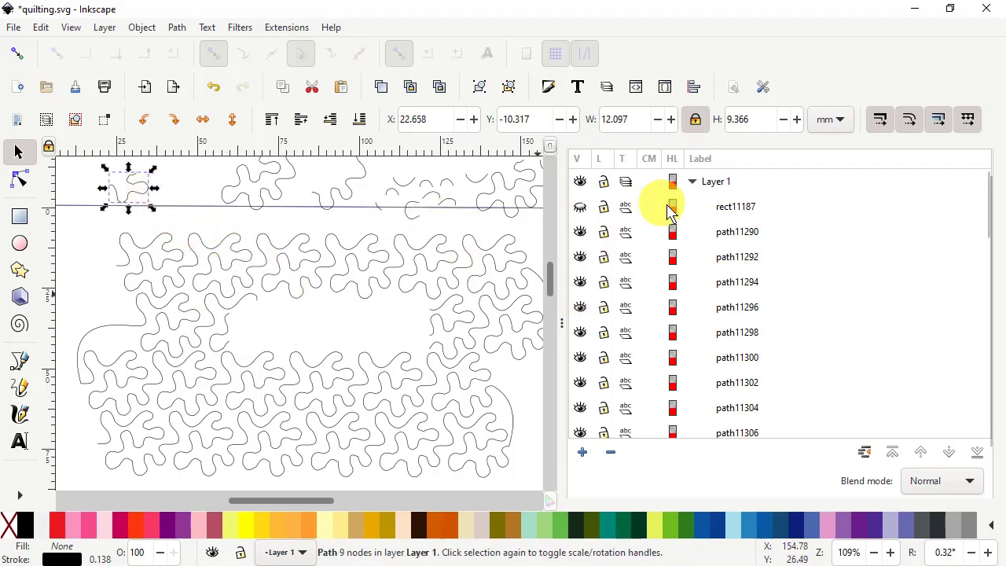
Show rect11187 again and lower its opacity to 32.8%.
click(581, 208)
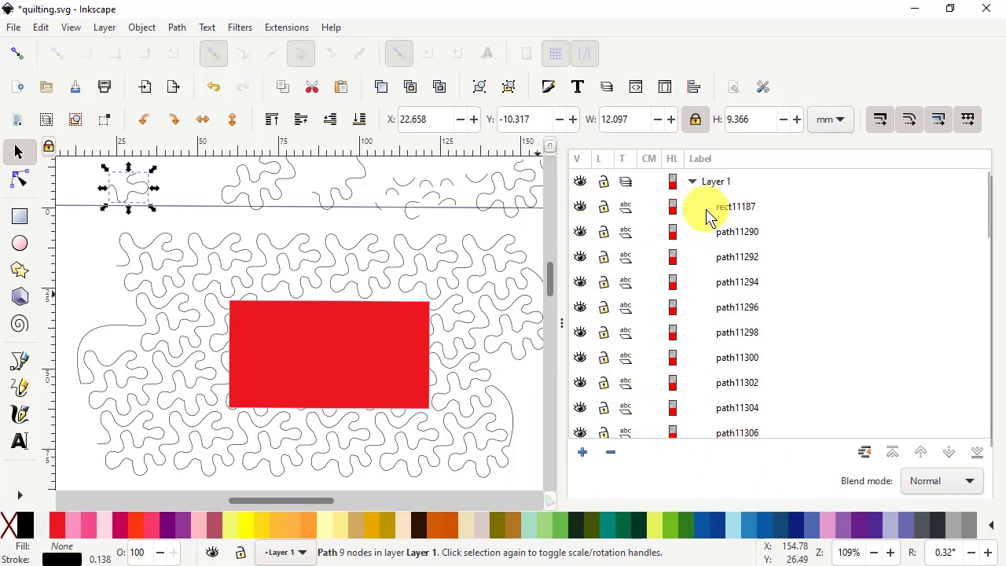
click(707, 212)
scroll(762, 413, down, 1)
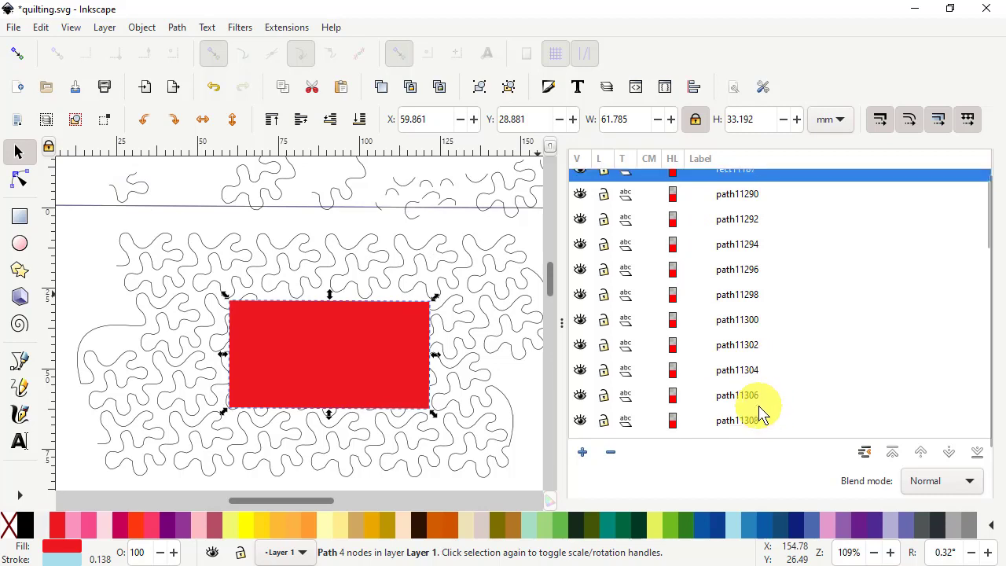
scroll(760, 412, down, 6)
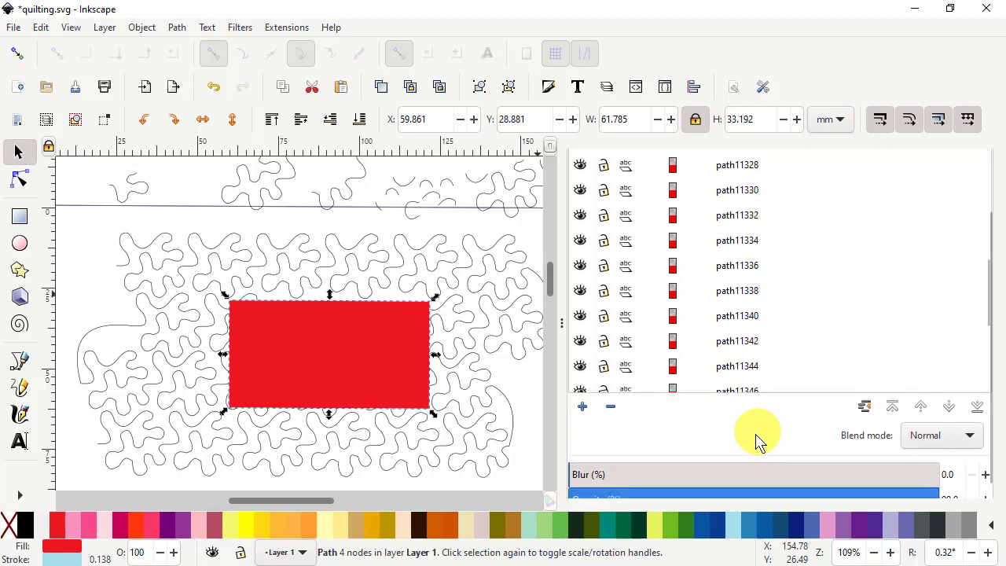
scroll(755, 440, down, 1)
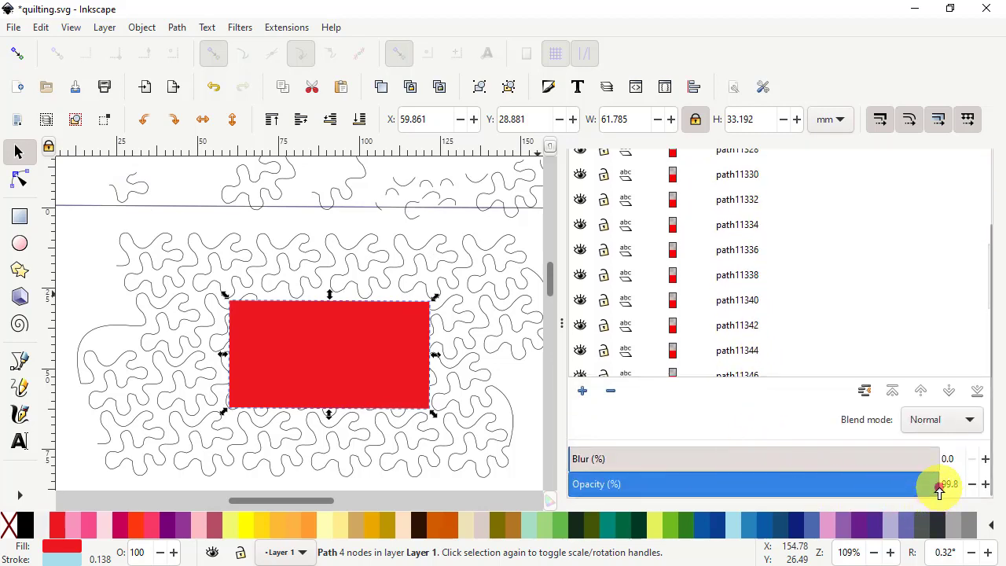
drag(938, 488, 679, 479)
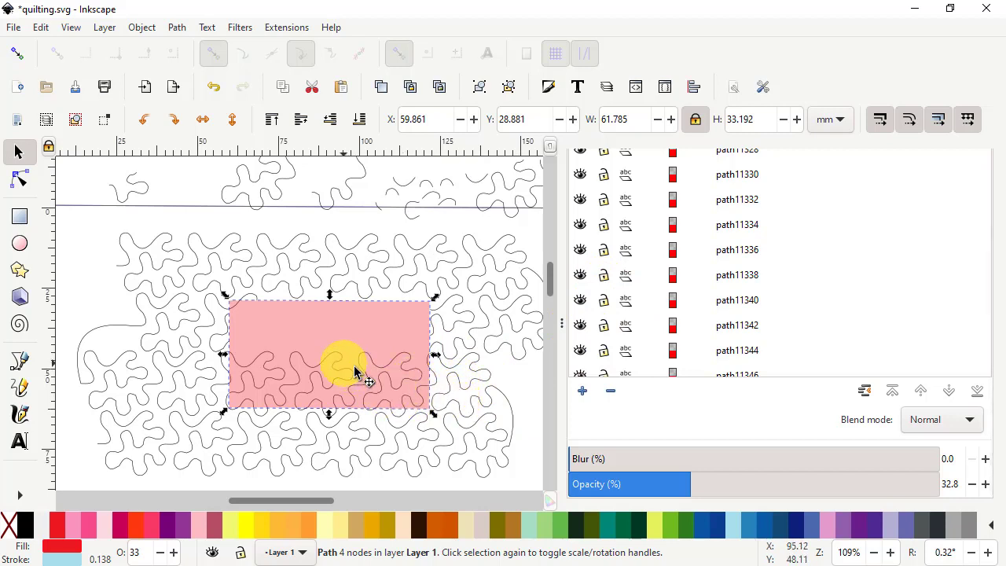
Move the large quilting piece beneath the lower-right part of the translucent rectangle, path11304, above the page.
alt+click(385, 379)
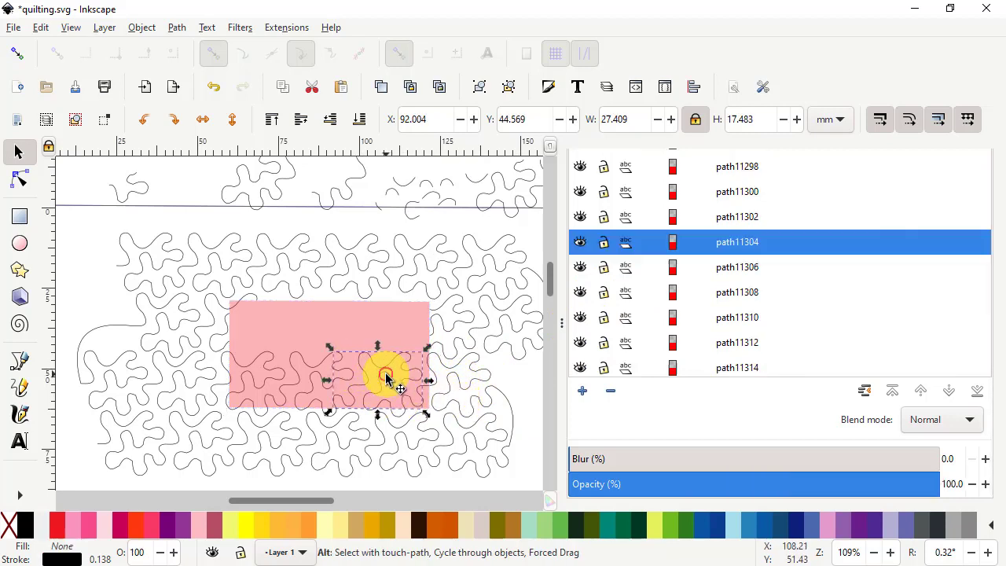
drag(385, 379, 189, 168)
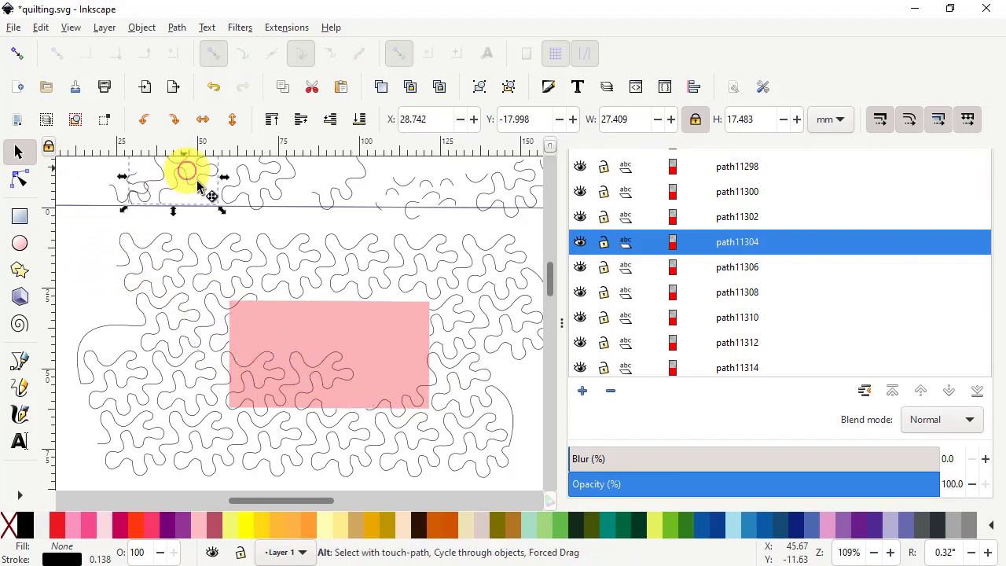
click(339, 365)
click(339, 366)
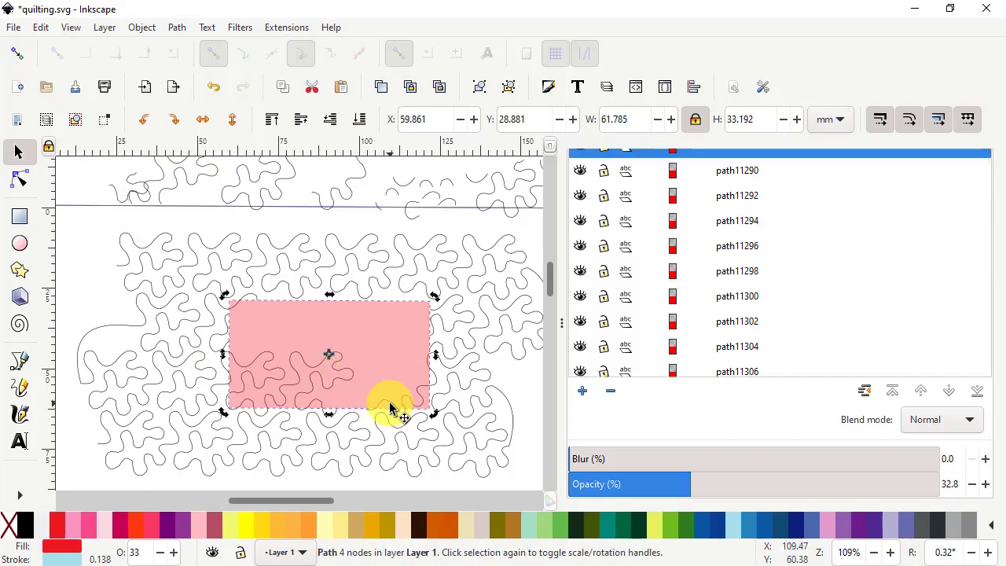
Move the two large quilting pieces beneath the lower-left part of the translucent rectangle, path11312 and path11320, above the page.
key(alt)
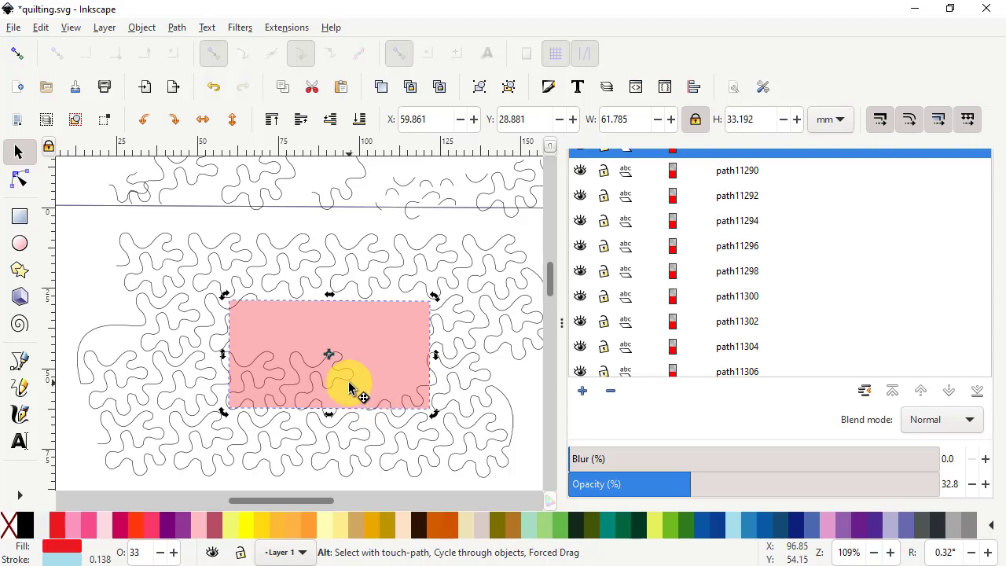
alt+click(349, 385)
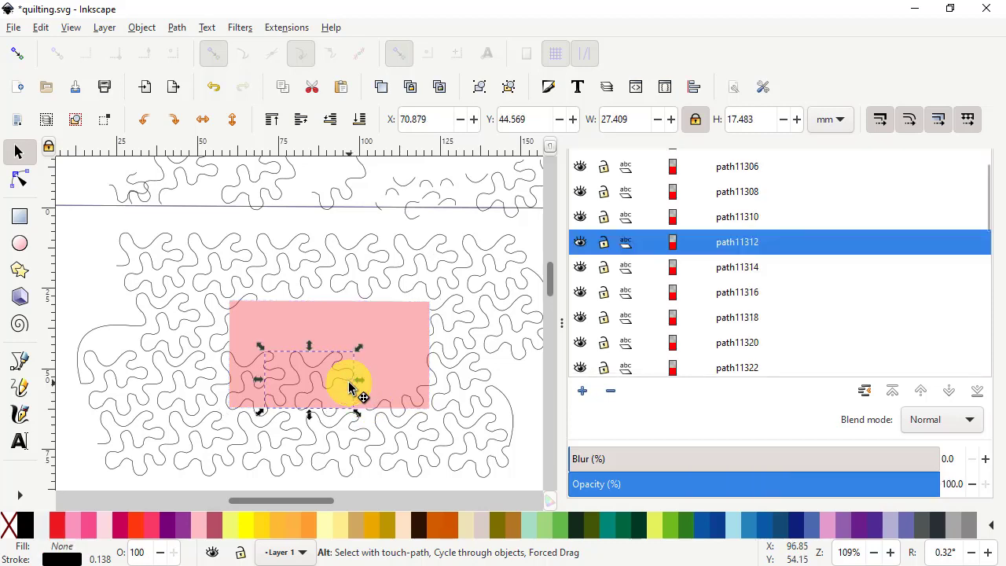
drag(349, 385, 203, 180)
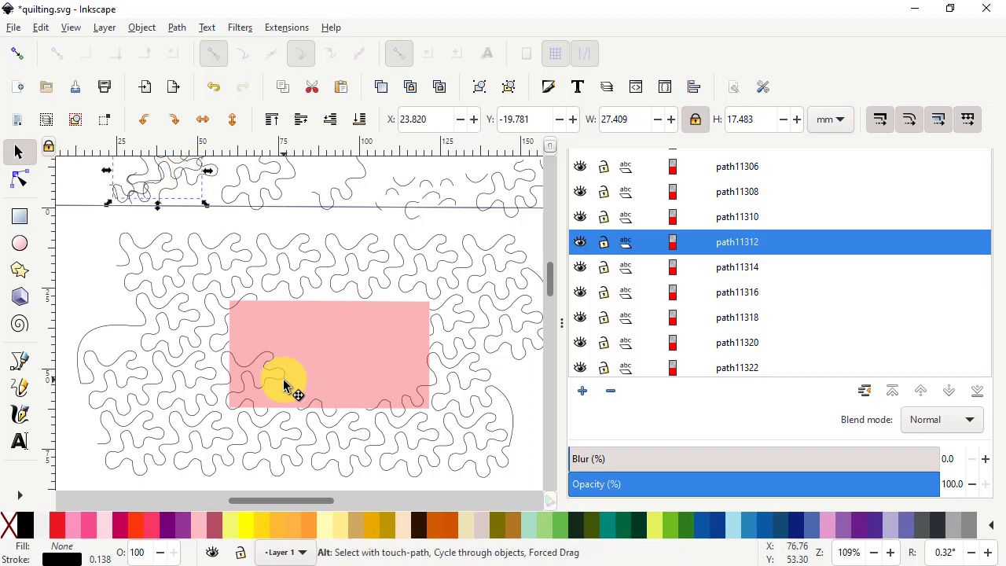
click(284, 385)
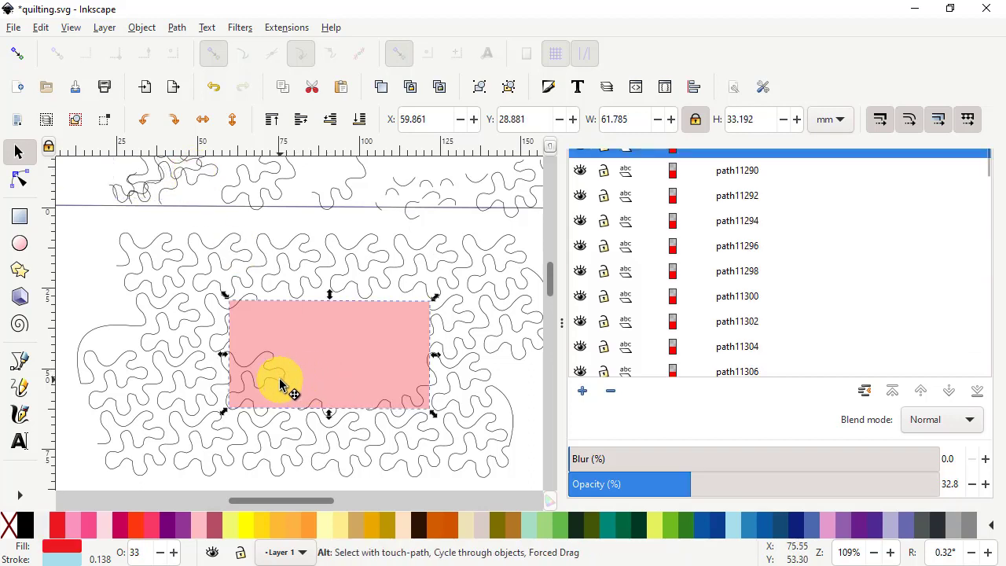
alt+click(281, 382)
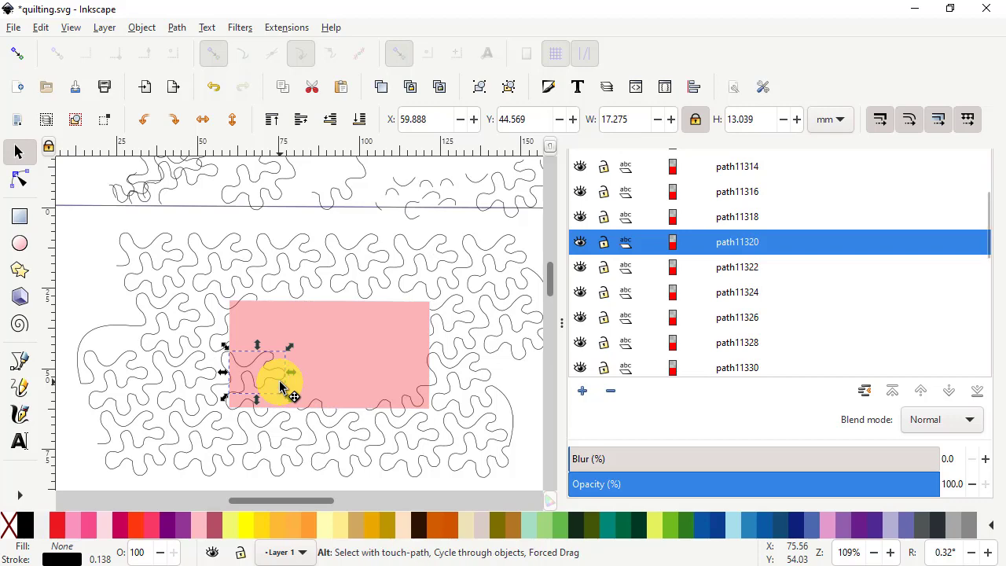
drag(281, 383, 236, 181)
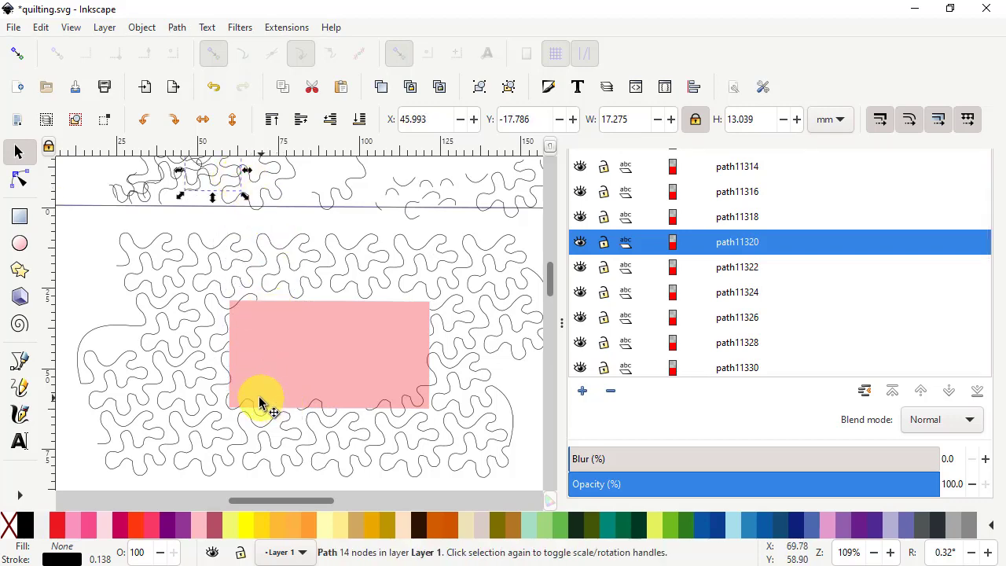
ctrl+scroll(253, 409, up, 1)
ctrl+scroll(253, 416, up, 3)
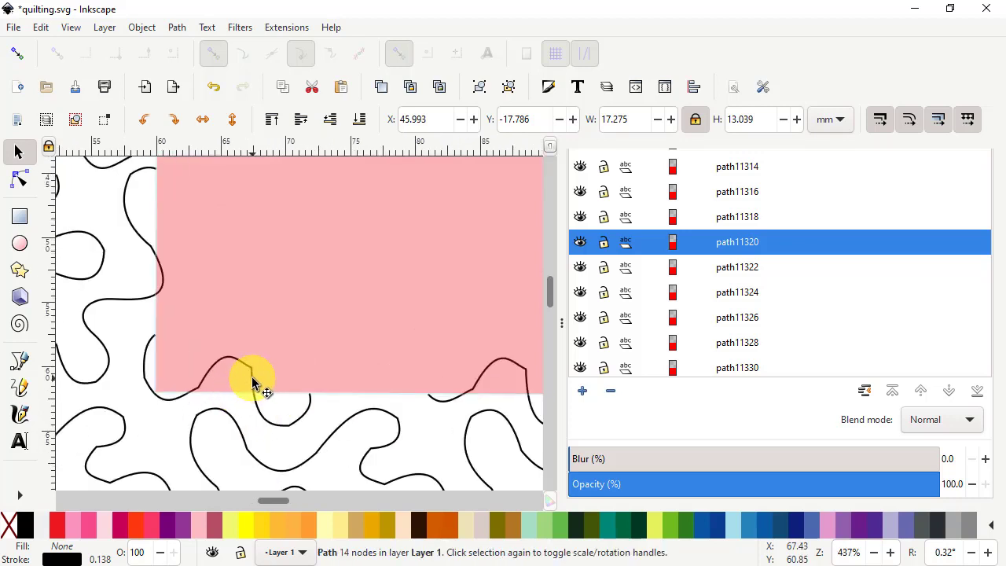
key(shift)
shift+click(252, 378)
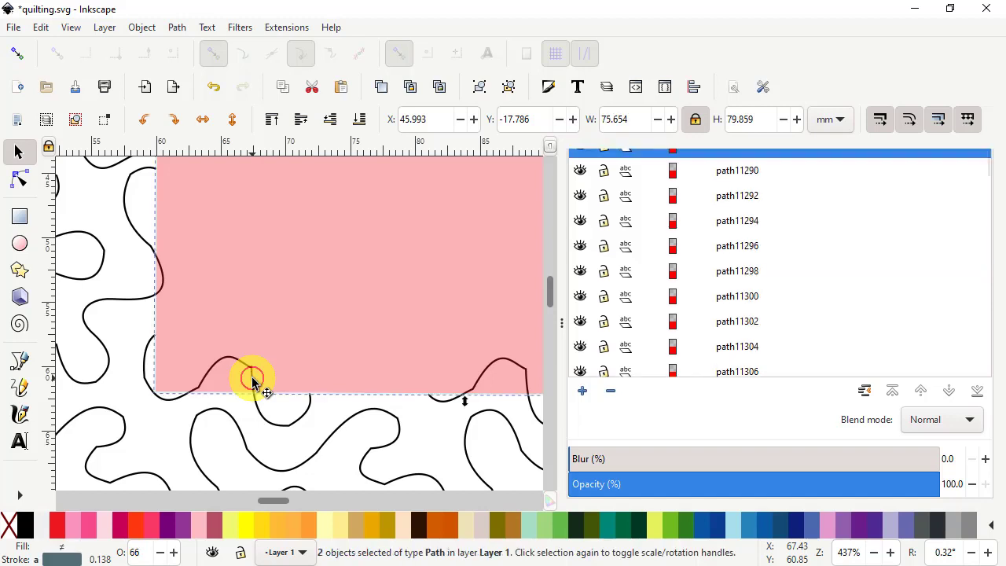
shift+click(252, 381)
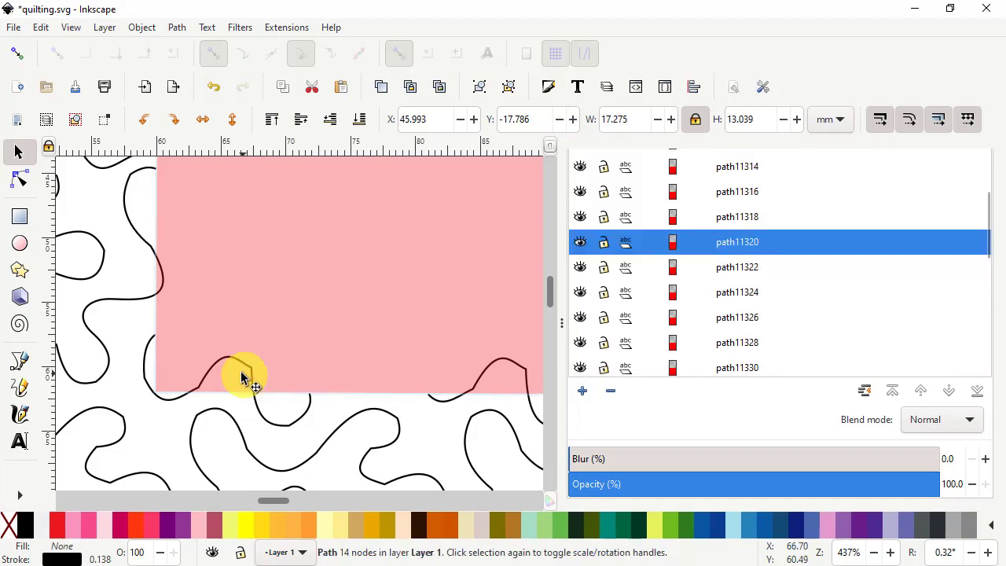
shift+click(230, 361)
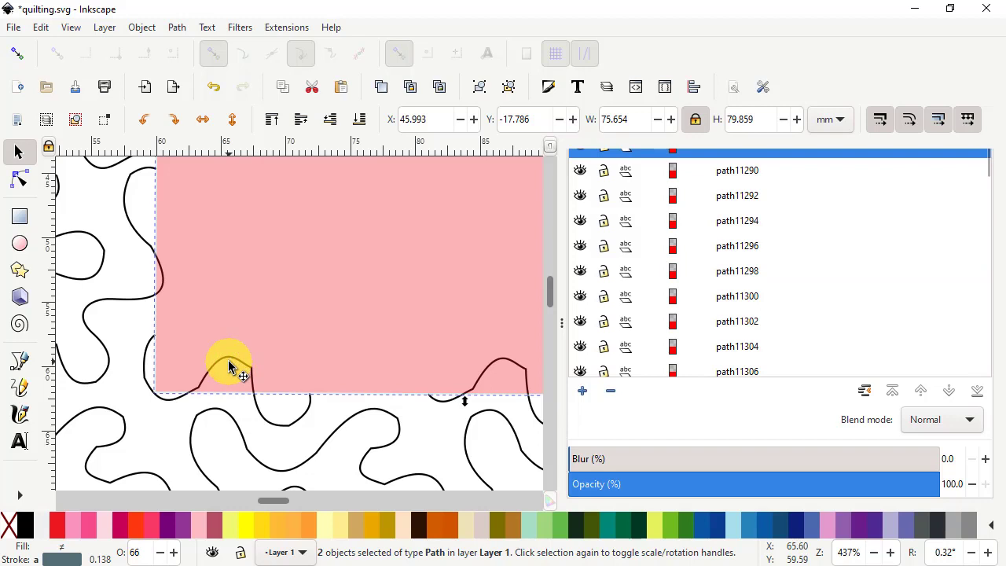
shift+click(226, 363)
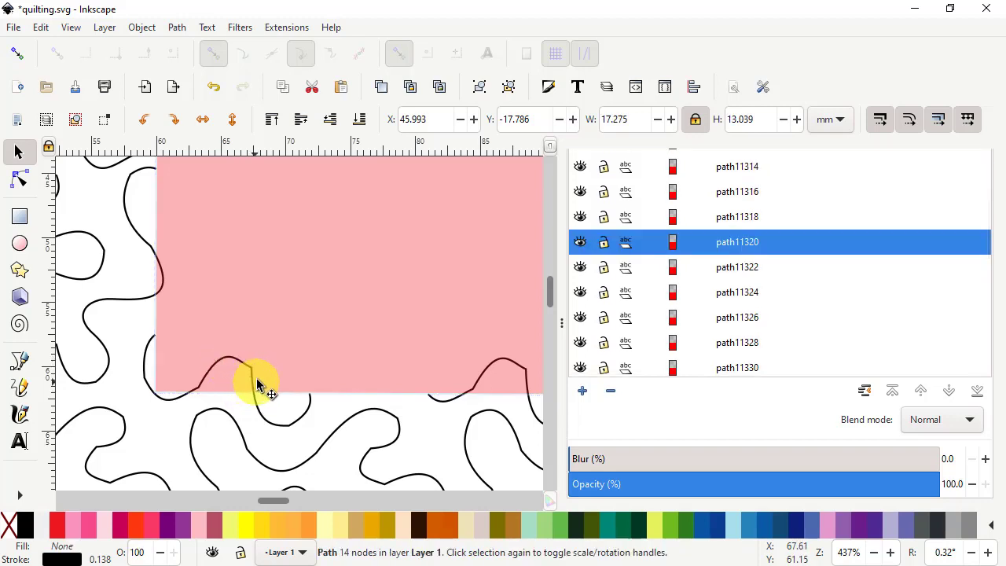
Select the small curve beneath the rectangle near its lower-left corner, path11316, and move it above the page.
key(alt)
alt+click(252, 381)
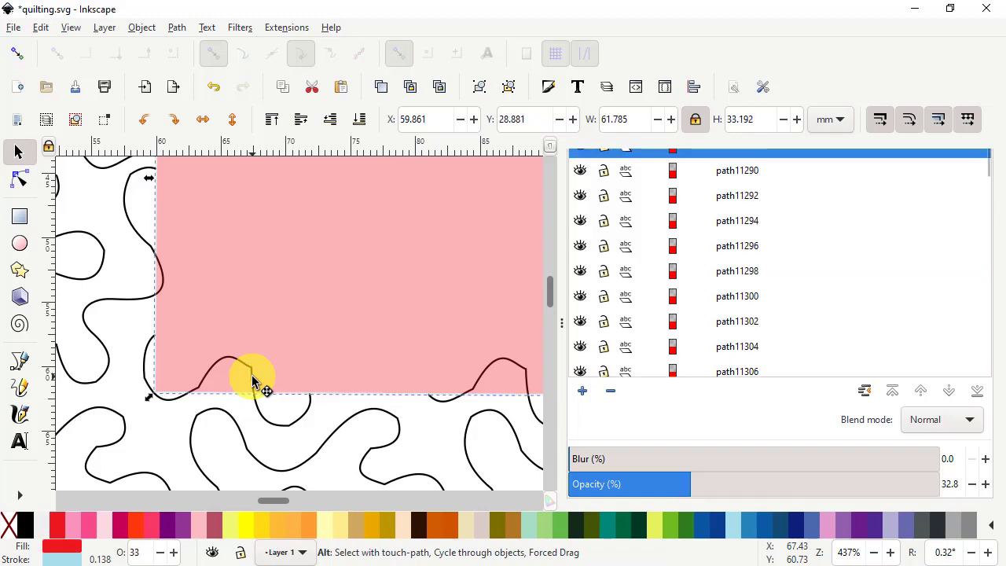
alt+click(252, 381)
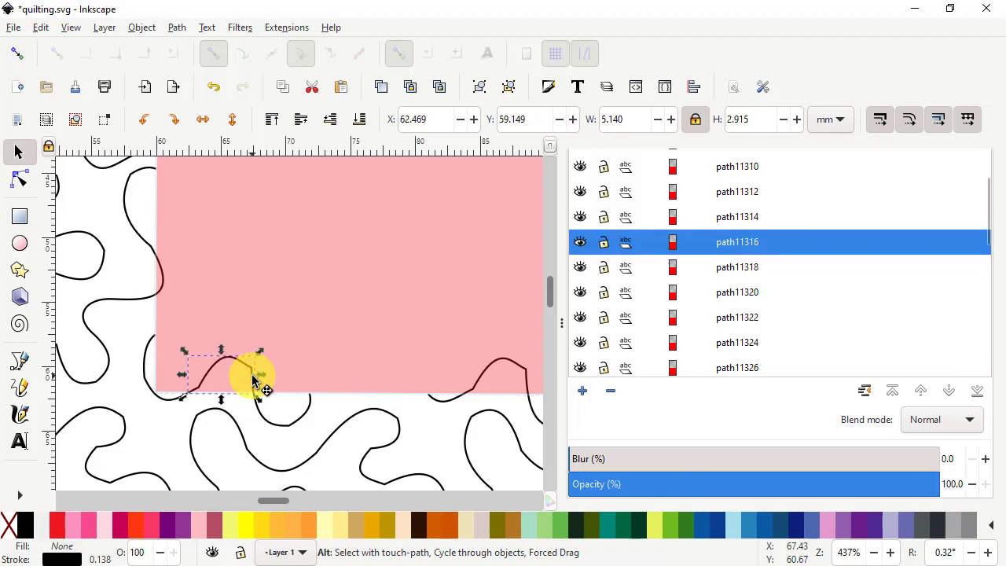
drag(252, 381, 420, 230)
Select the tiny sliver beneath the rectangle's left edge, path11324, pull it inward over the rectangle, and bring up its object commands.
scroll(367, 378, down, 6)
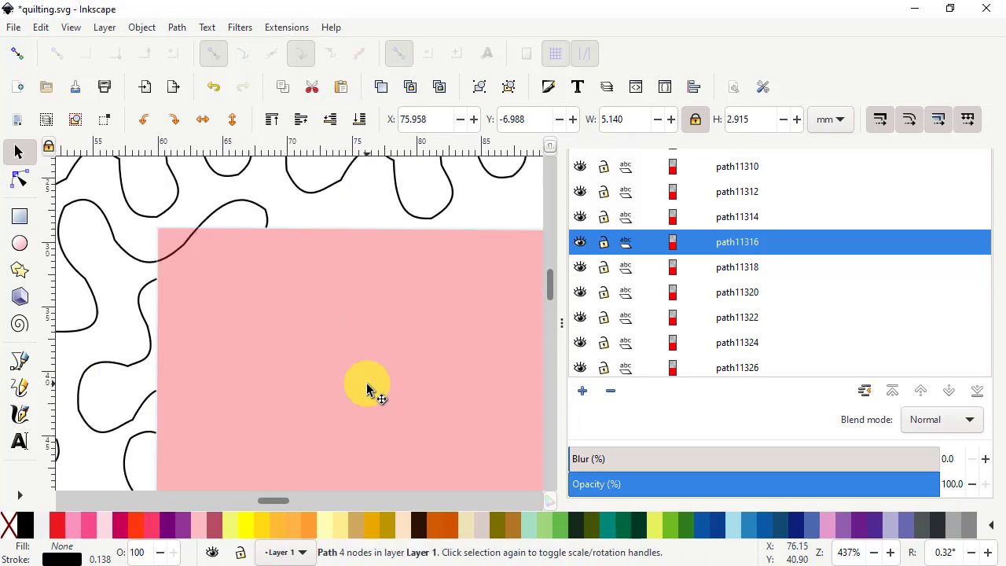
scroll(365, 376, down, 4)
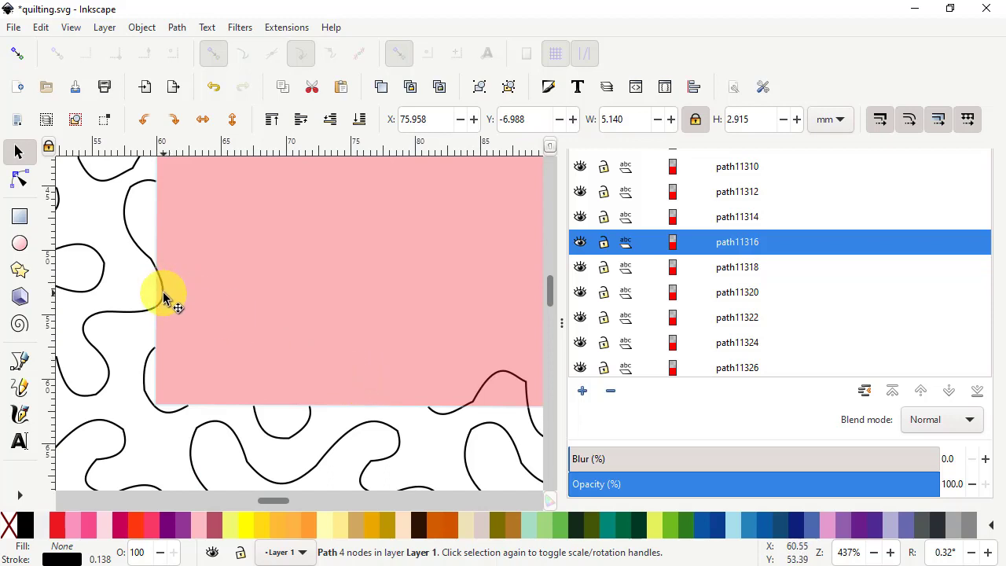
key(alt)
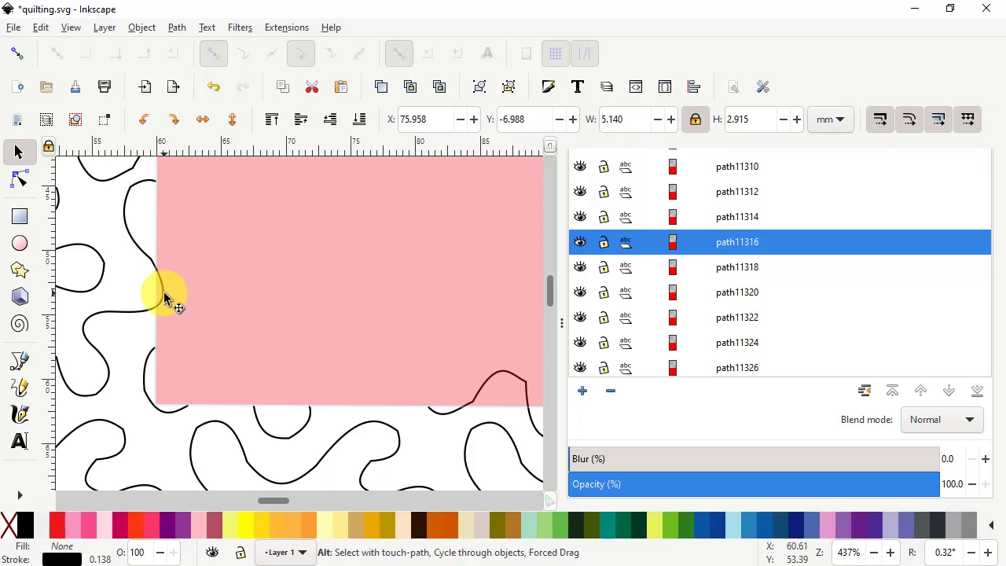
alt+click(164, 297)
alt+click(163, 297)
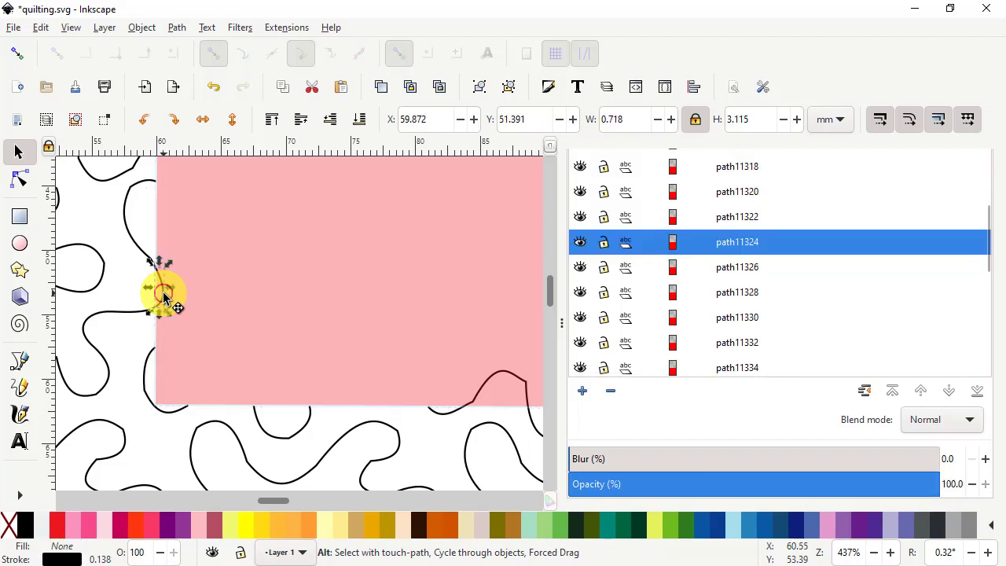
drag(163, 297, 253, 264)
right_click(253, 264)
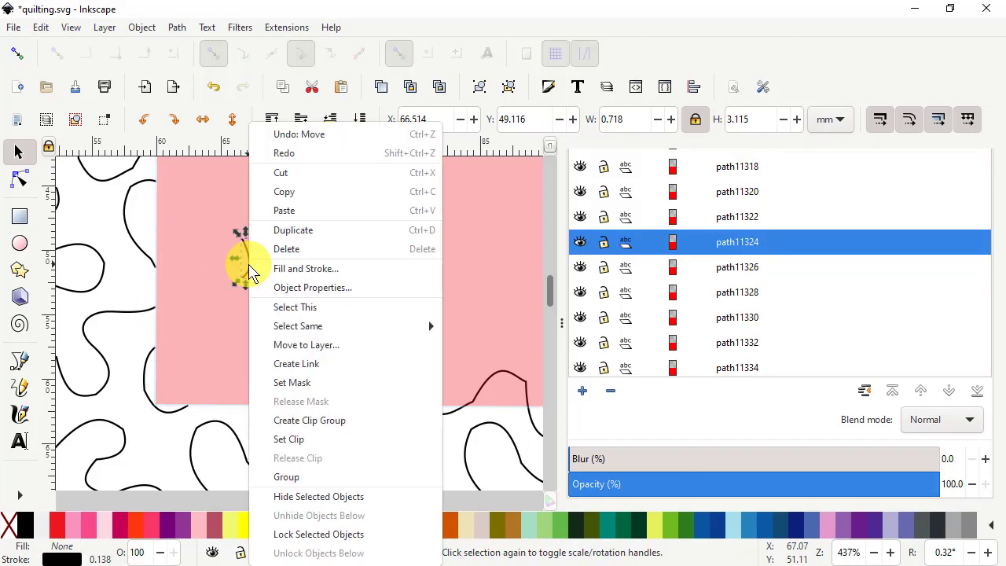
Delete the small curve piece in the pink rectangle's left part and the arched piece near 85 mm along its bottom edge.
click(287, 249)
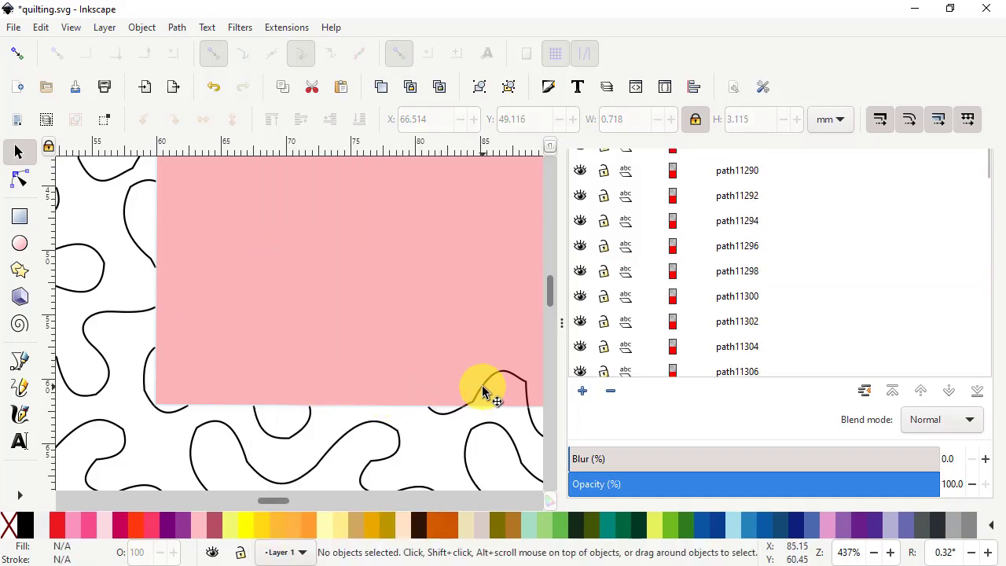
key(alt)
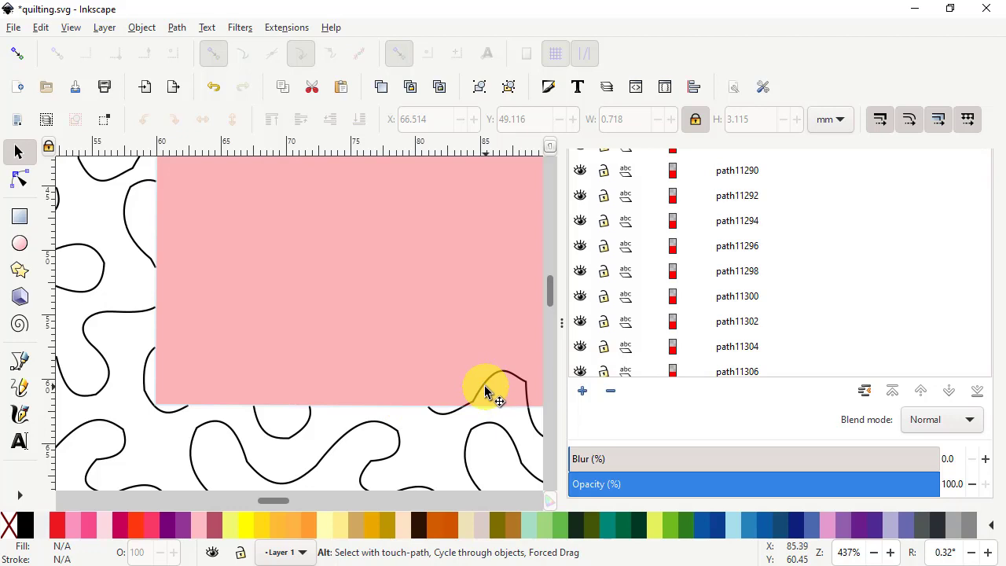
alt+click(484, 390)
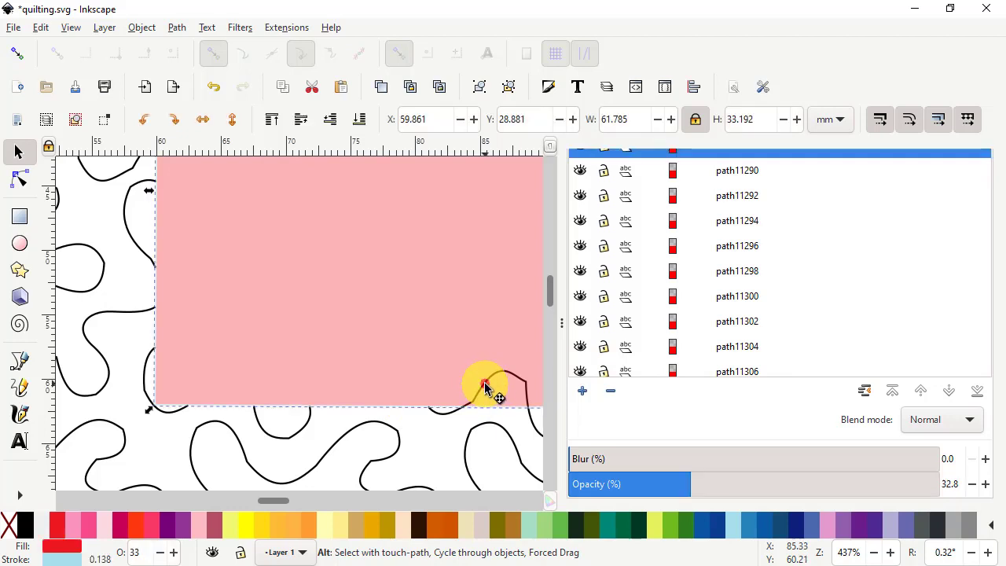
alt+click(485, 385)
right_click(485, 387)
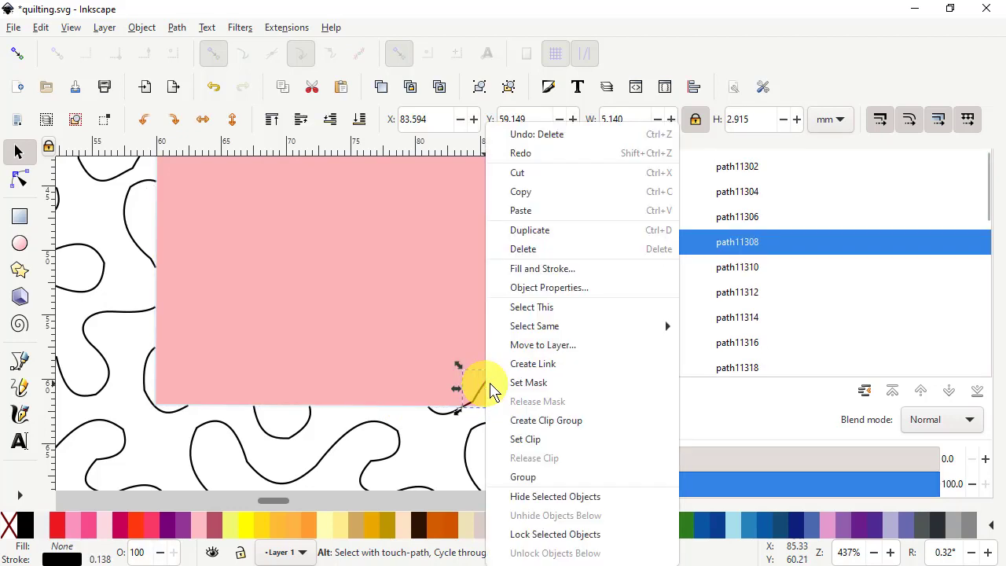
click(536, 250)
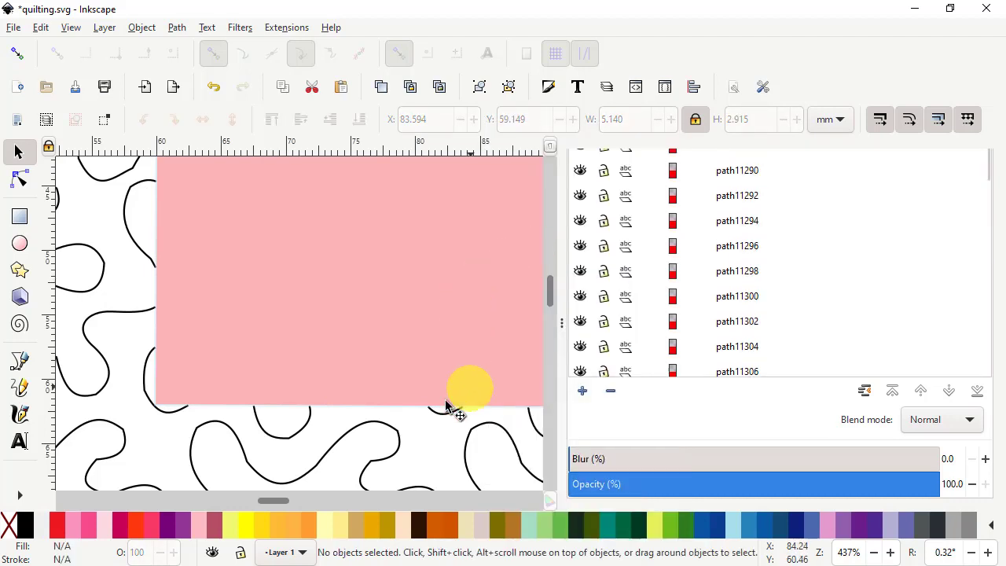
Delete the arched curve piece inside the pink rectangle near 107 mm along its bottom edge.
drag(289, 501, 314, 502)
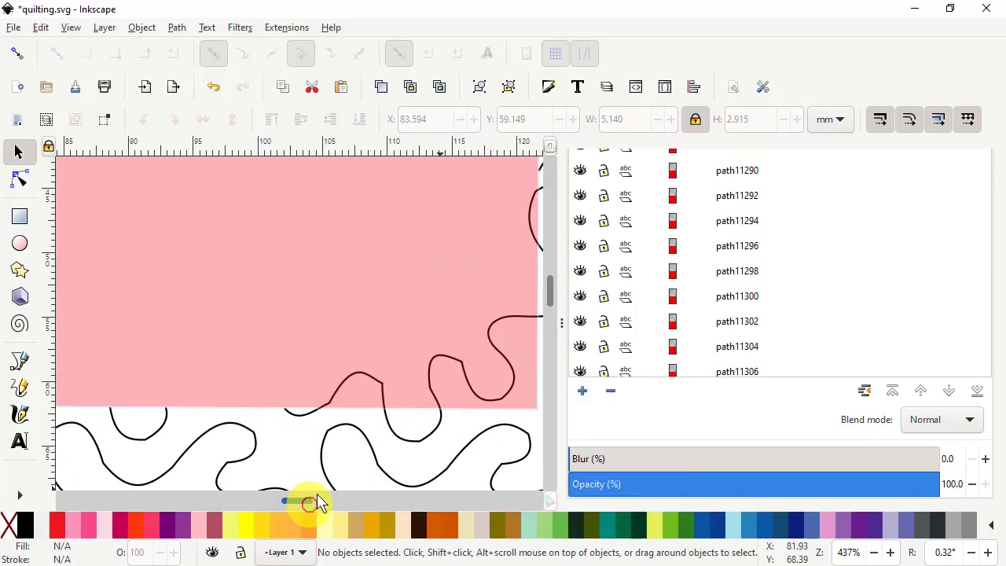
click(383, 388)
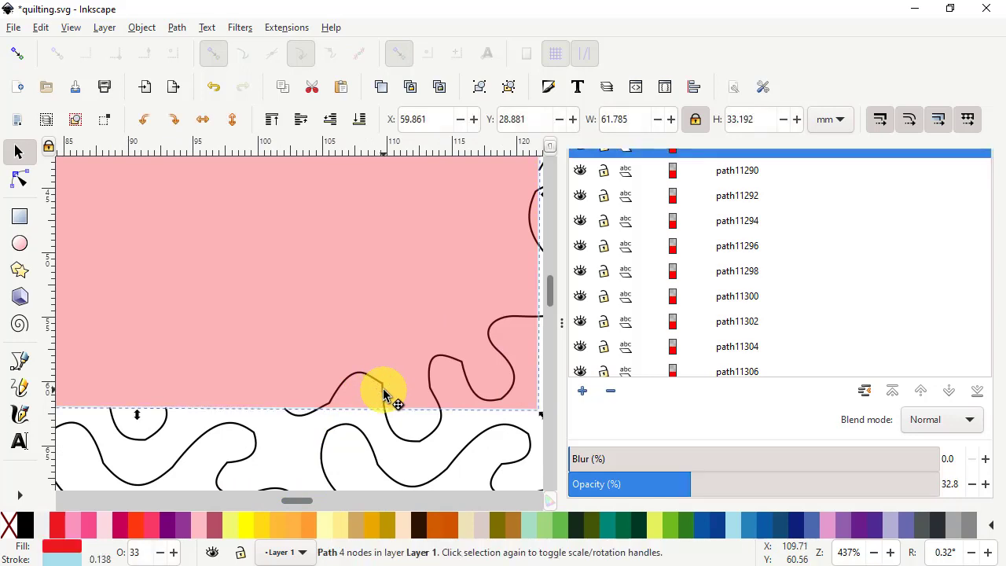
key(alt)
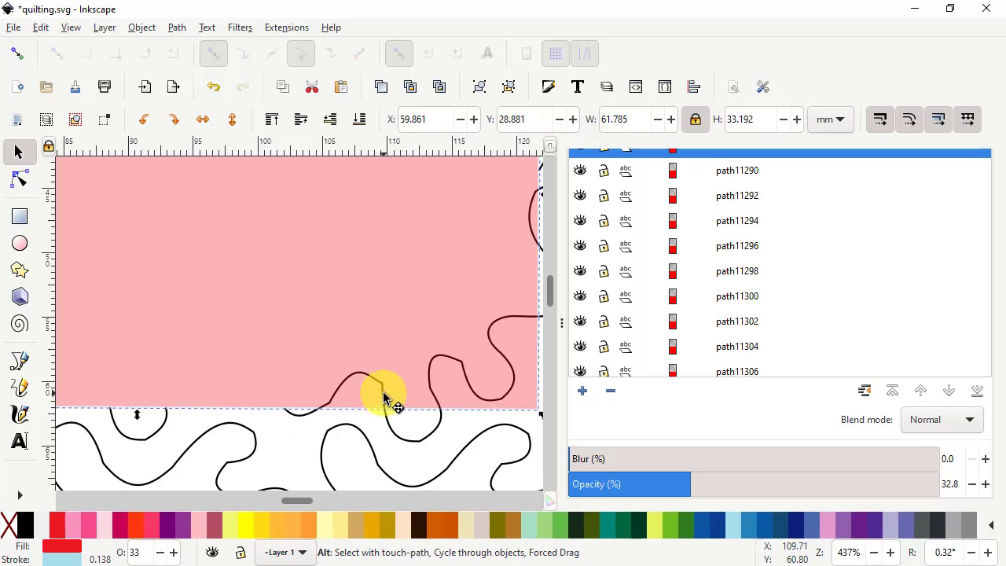
alt+click(383, 396)
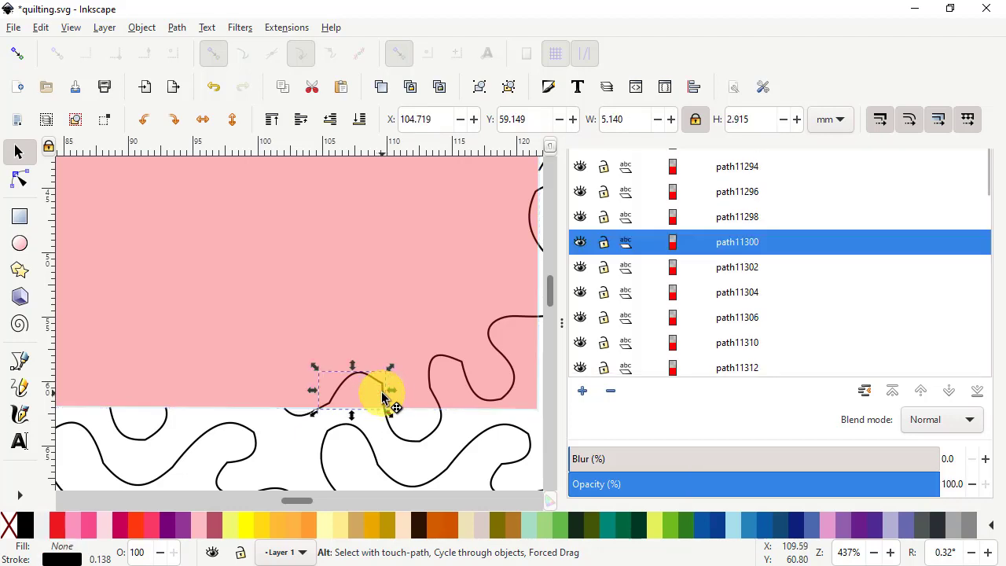
right_click(383, 397)
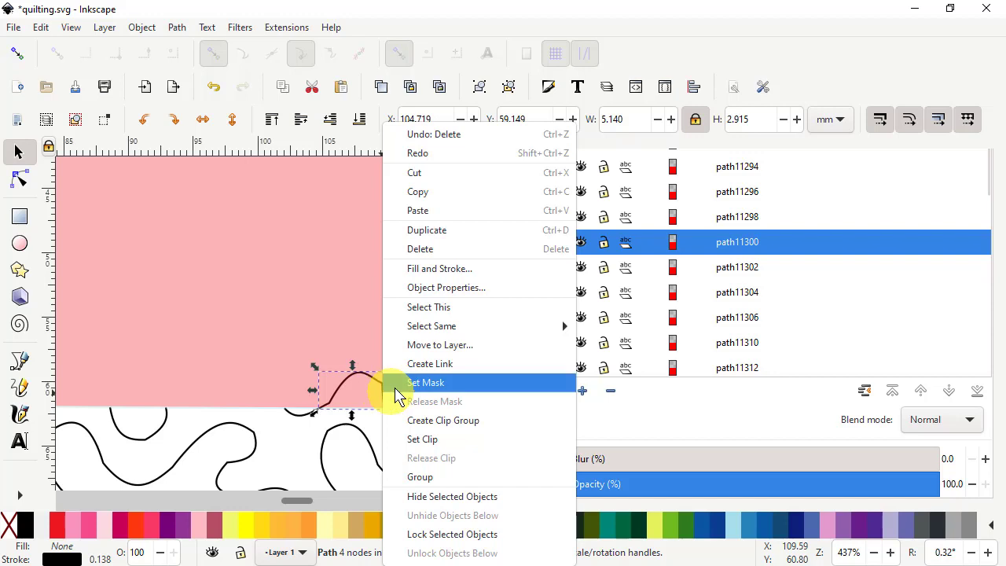
click(432, 251)
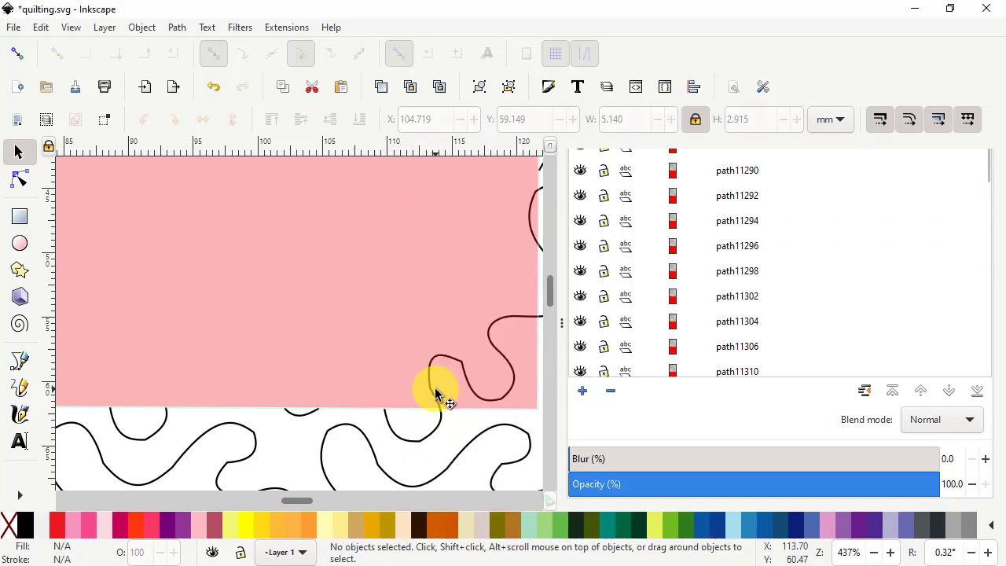
Delete the winding curve piece inside the pink rectangle's lower-right corner.
key(alt)
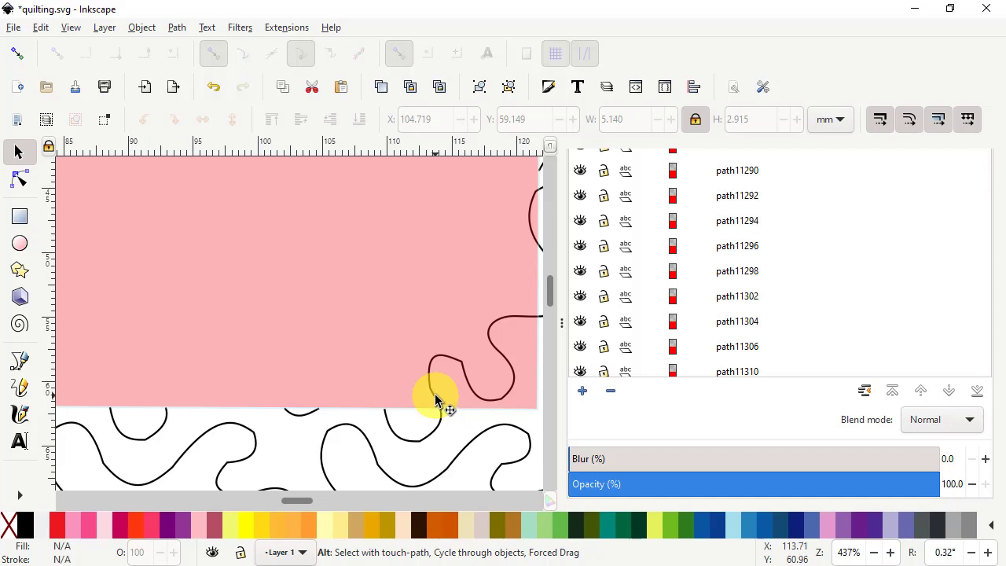
alt+click(434, 399)
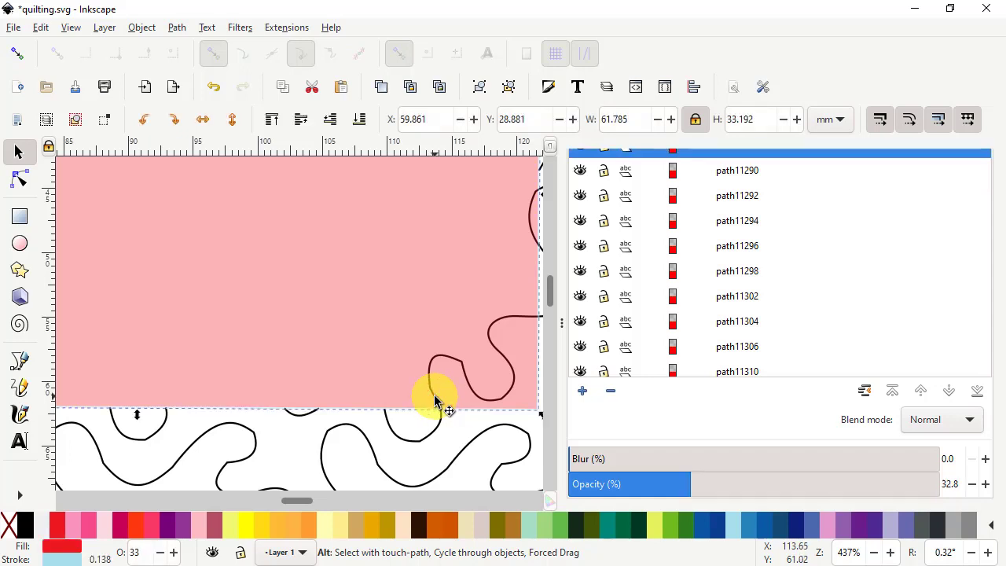
key(alt)
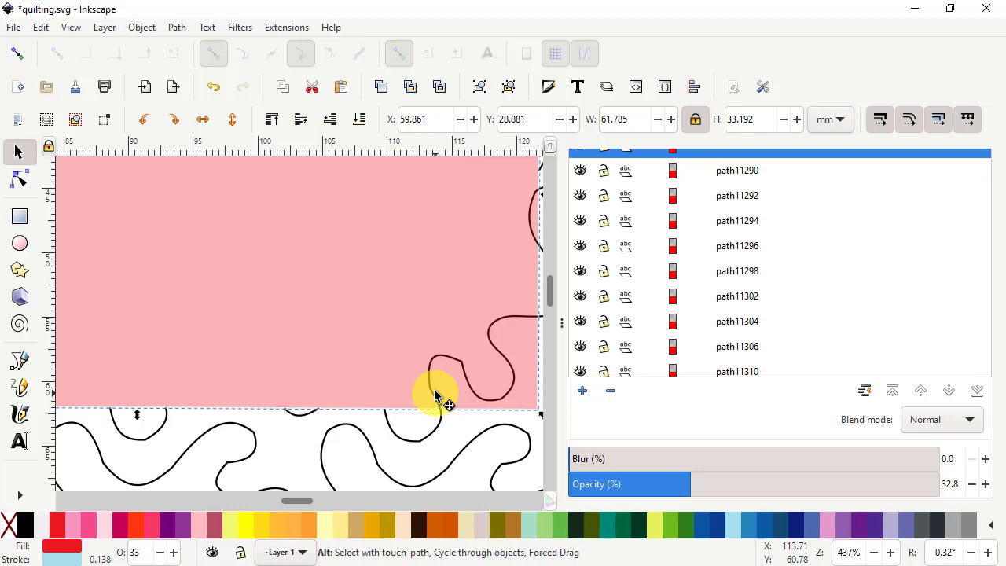
alt+click(431, 393)
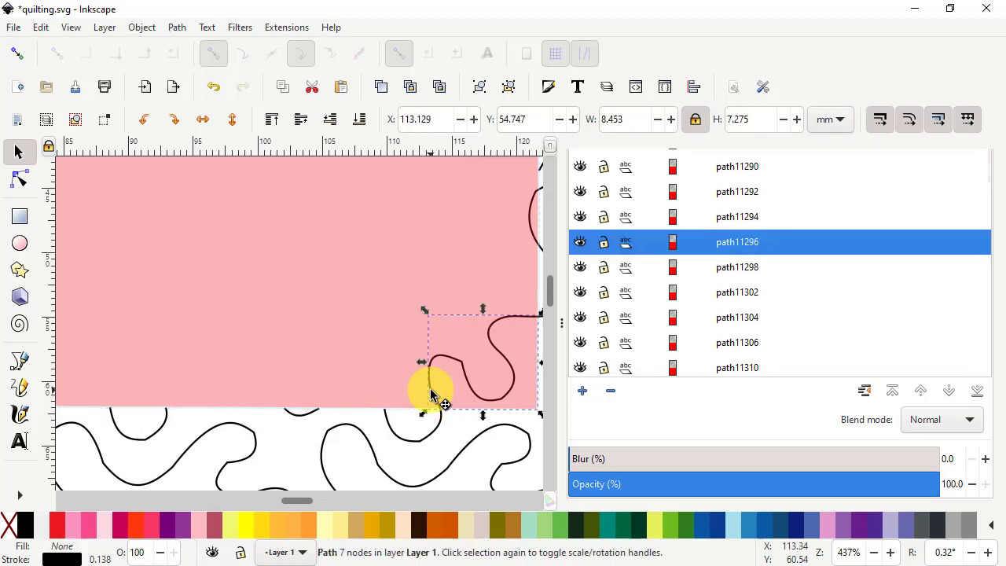
right_click(430, 392)
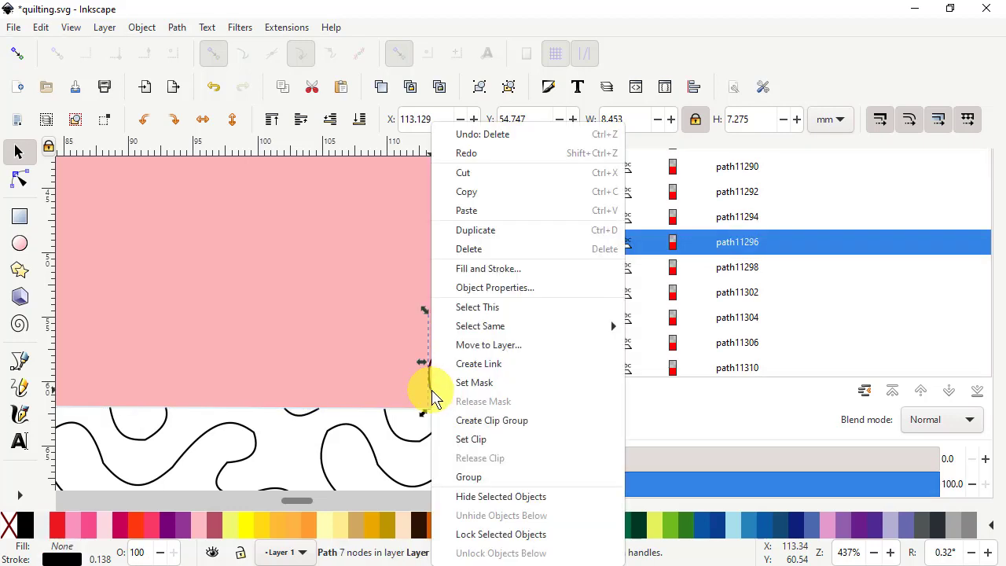
click(475, 249)
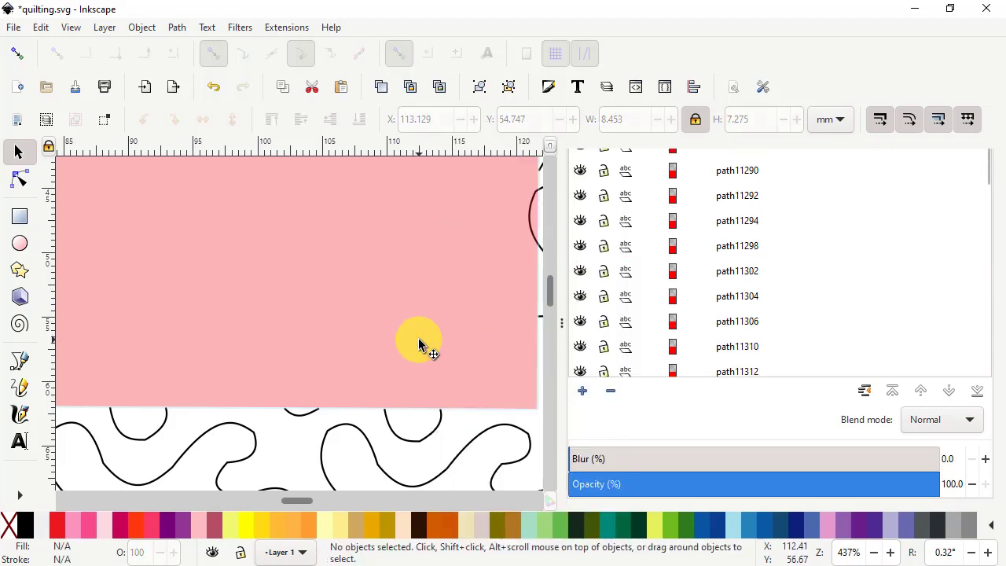
Delete the short curve fragment and the two U-shaped pieces hanging just below the pink rectangle's bottom edge.
click(300, 418)
right_click(299, 415)
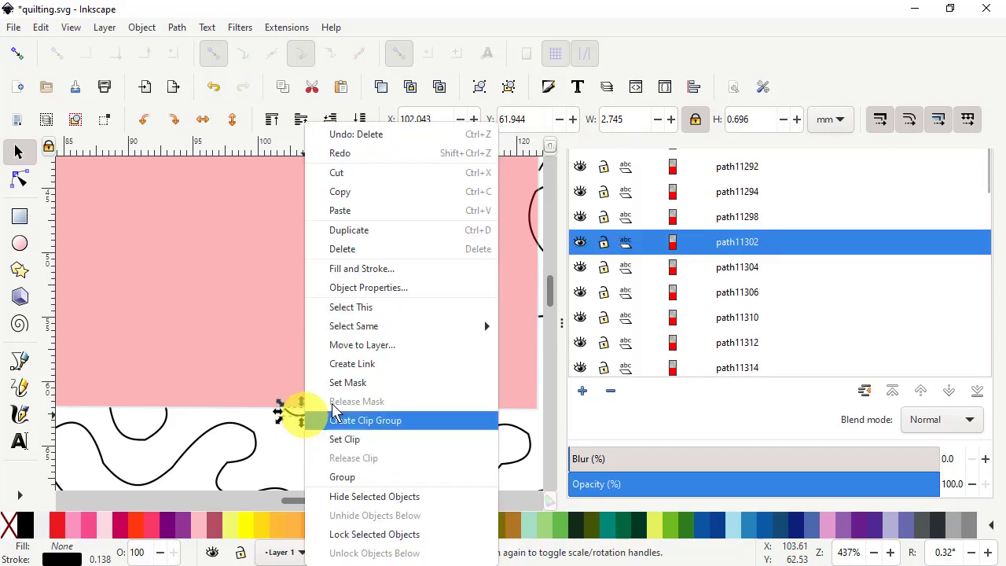
click(352, 249)
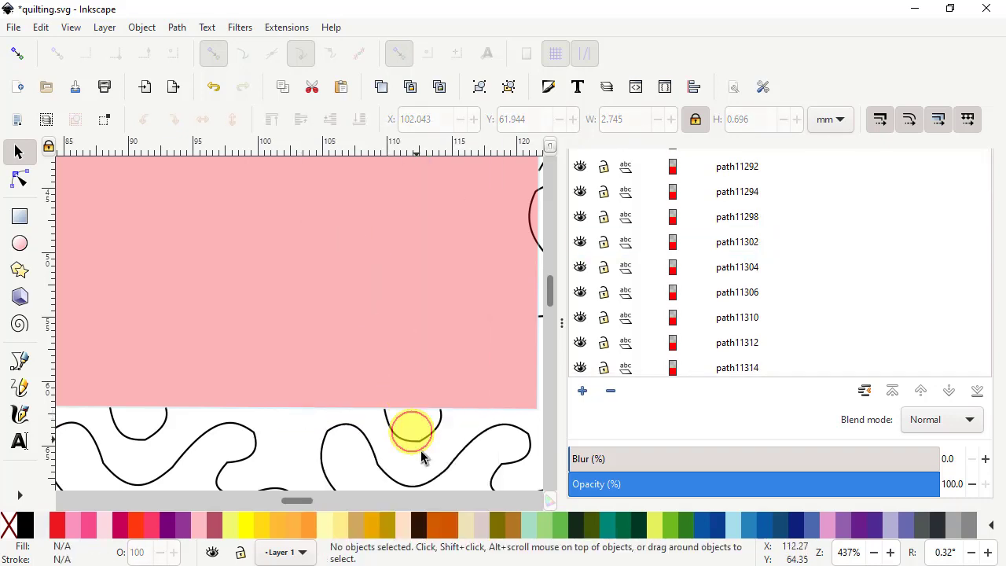
click(420, 446)
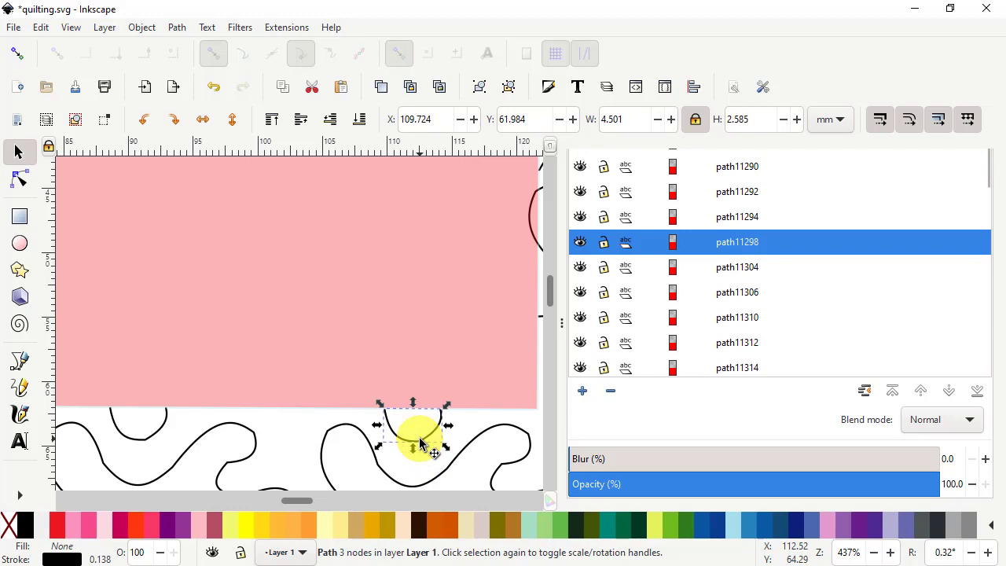
right_click(420, 446)
click(463, 249)
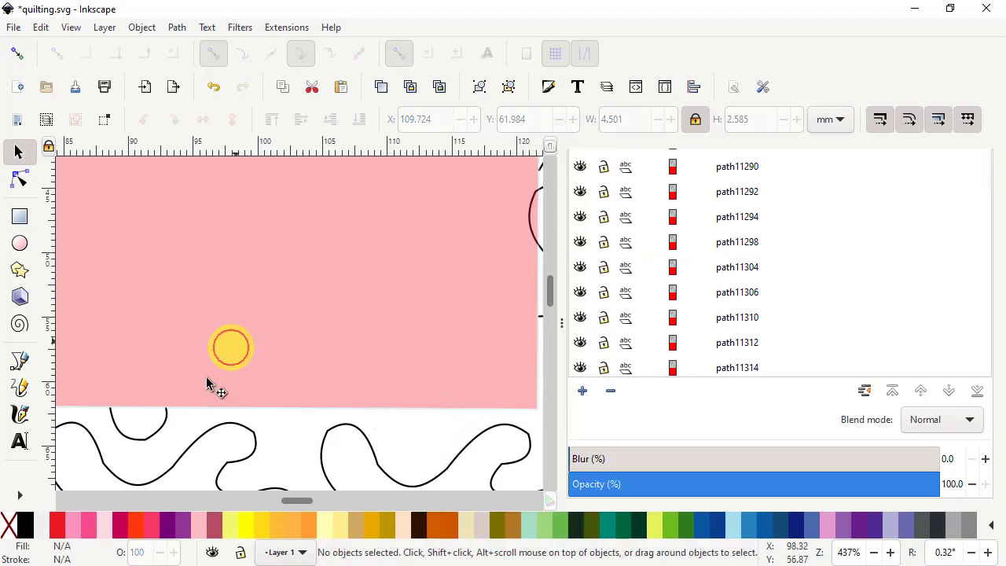
click(158, 436)
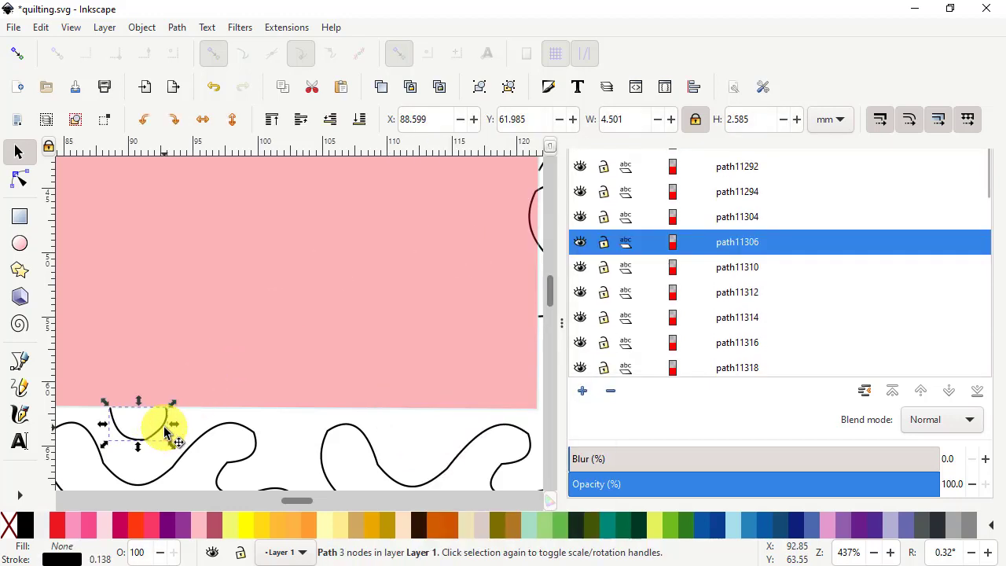
right_click(162, 428)
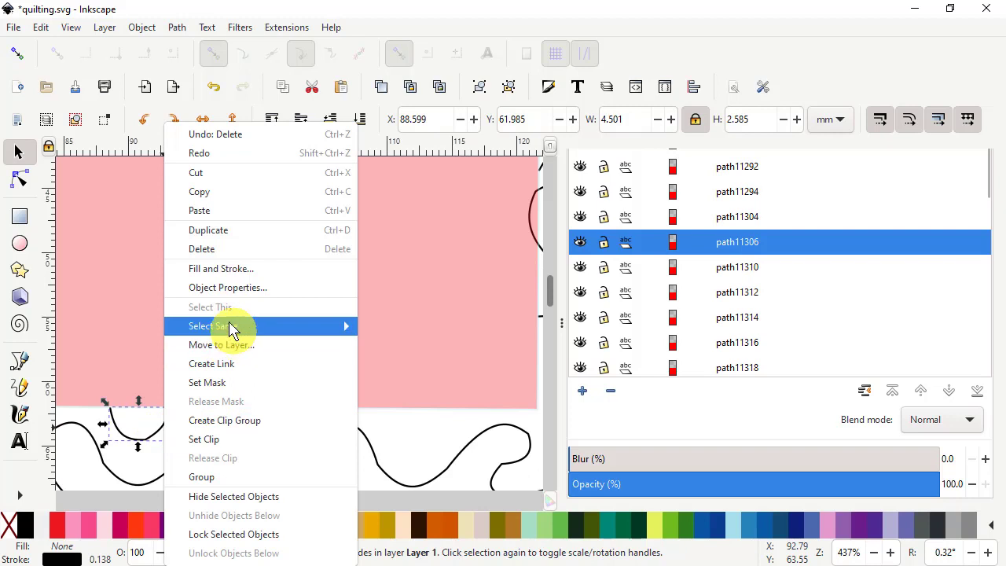
click(208, 249)
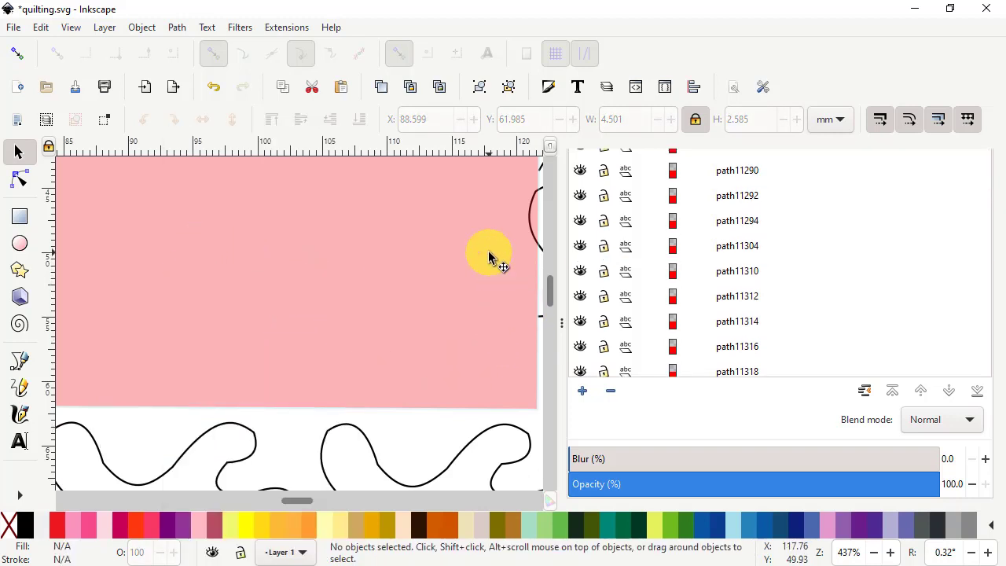
Delete the small curve piece inside the pink rectangle along its right edge, near 47 mm on the vertical ruler.
drag(488, 252, 335, 359)
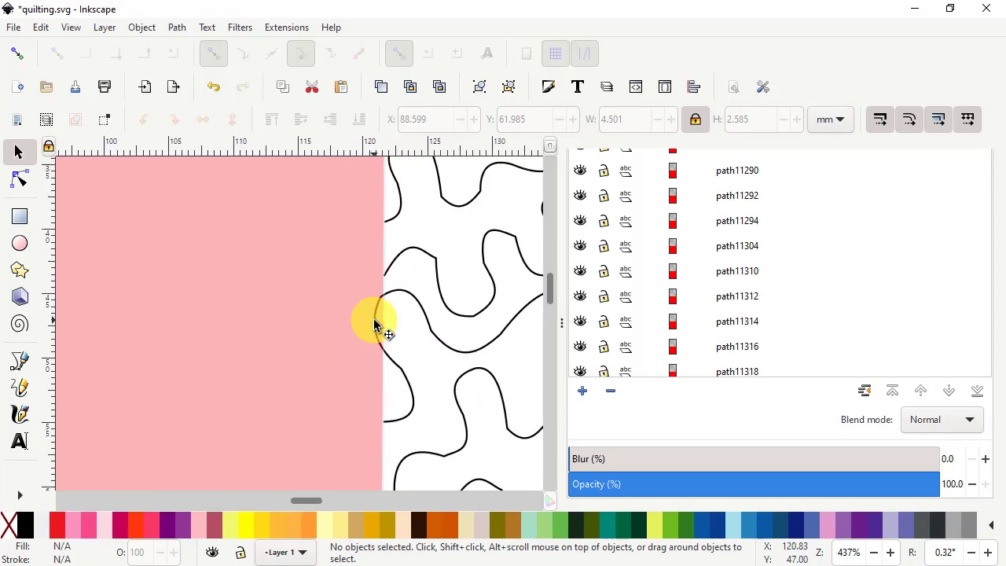
key(alt)
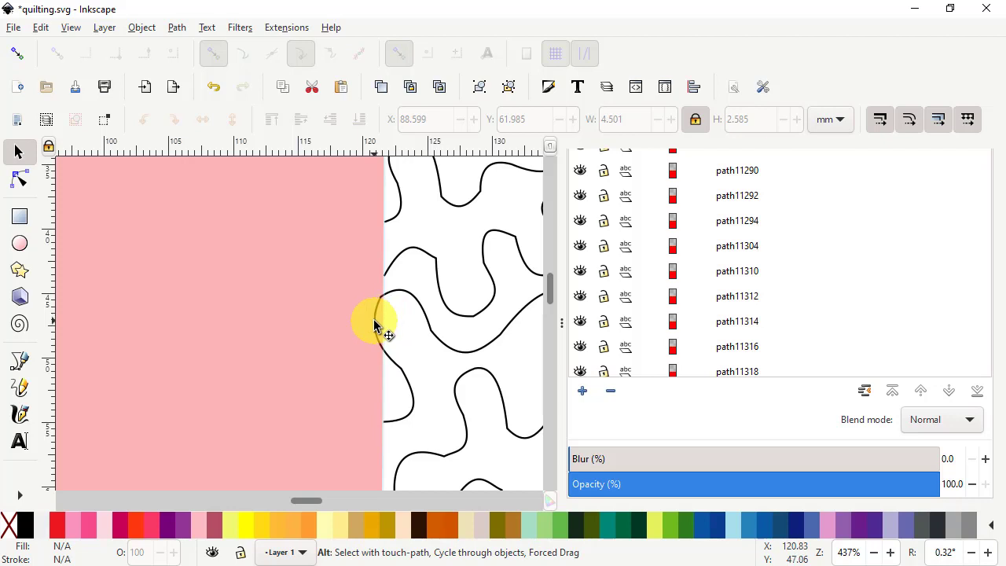
alt+click(374, 328)
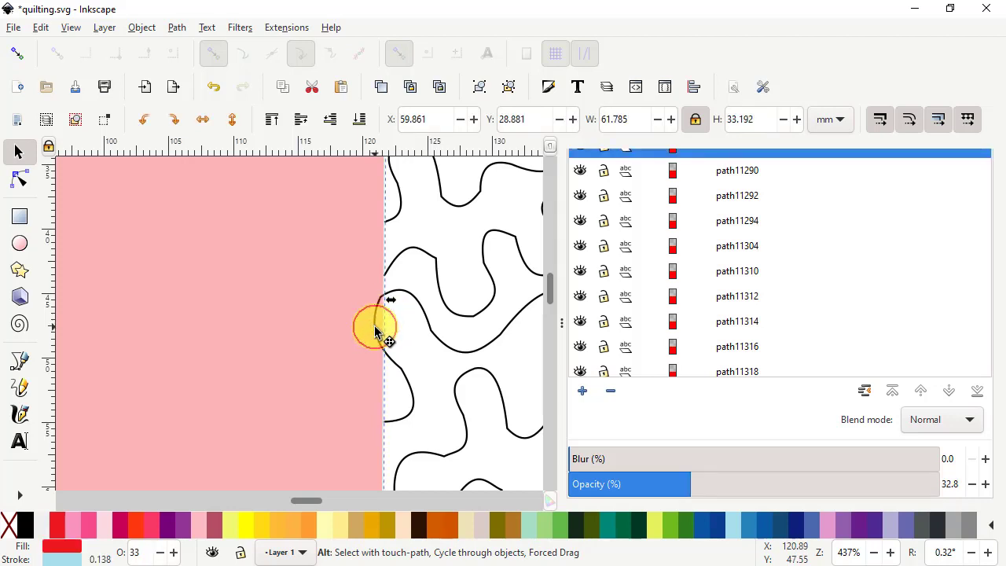
alt+click(374, 328)
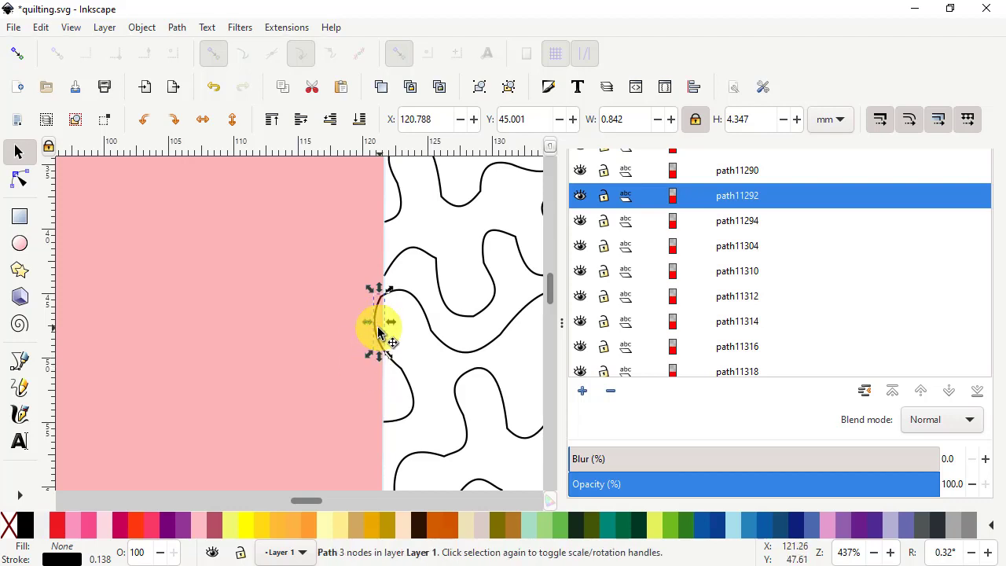
right_click(377, 322)
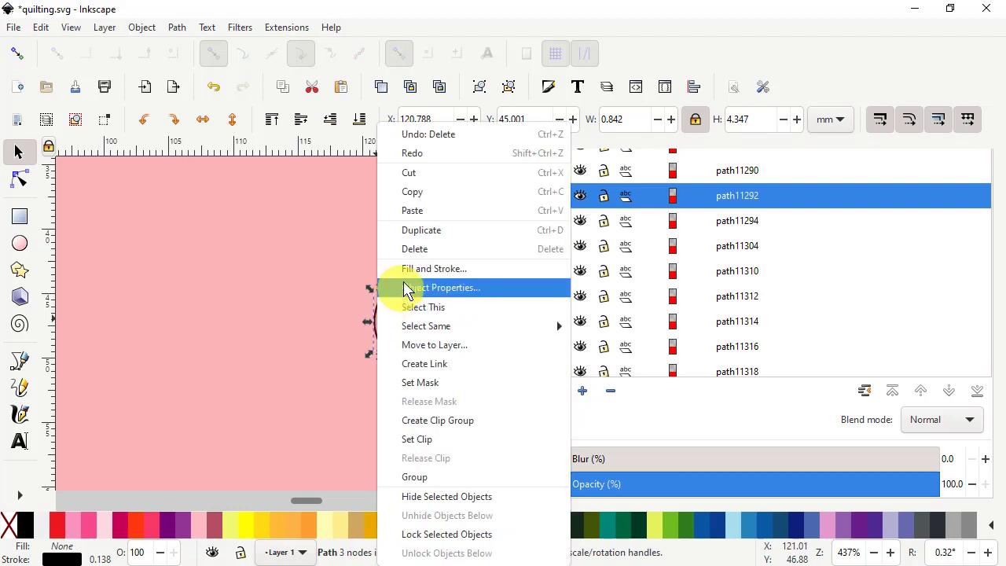
click(414, 250)
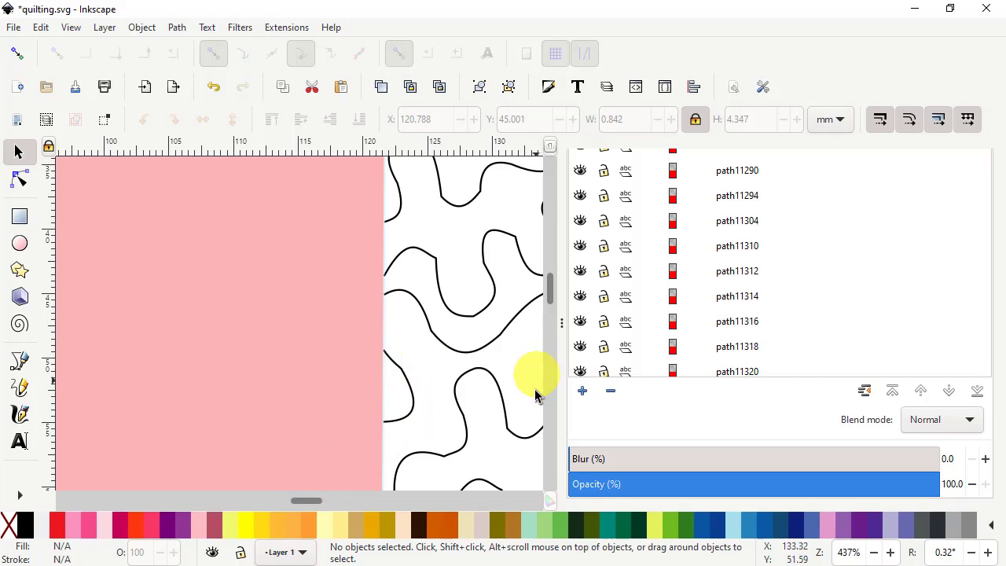
Delete the small curve piece inside the pink rectangle's upper-left corner, near 62 mm on the horizontal ruler.
key(alt)
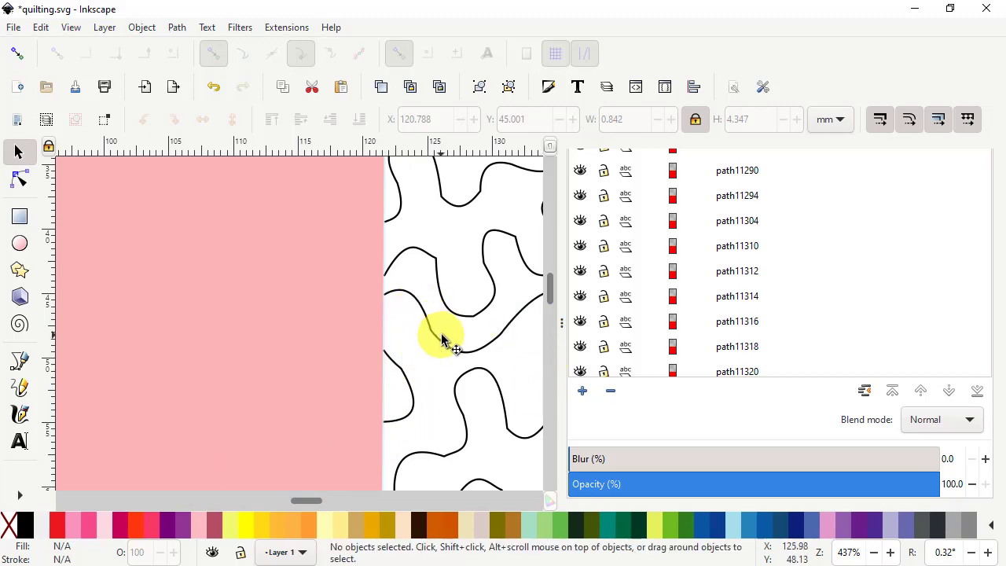
scroll(440, 334, down, 4)
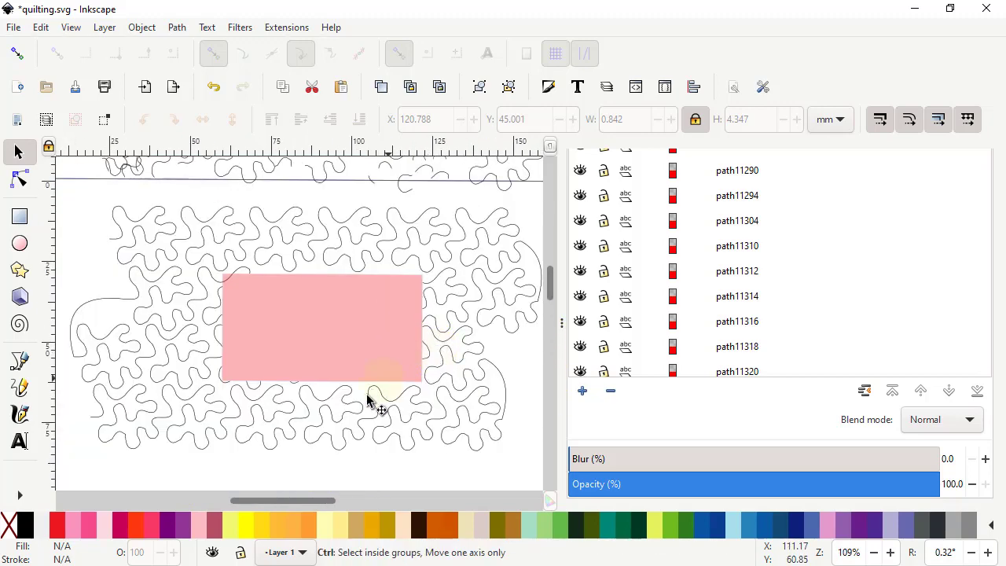
scroll(257, 357, up, 1)
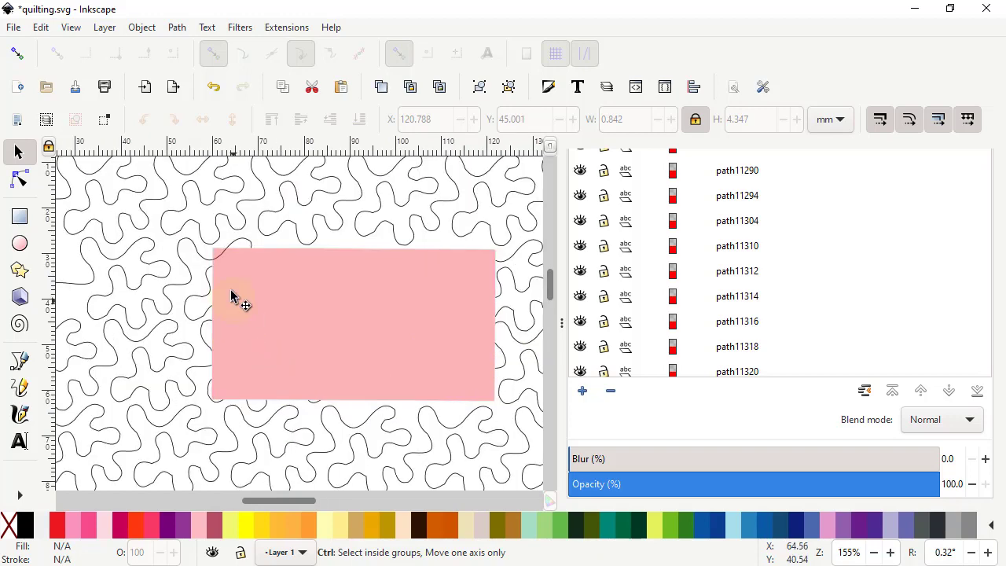
scroll(227, 271, up, 2)
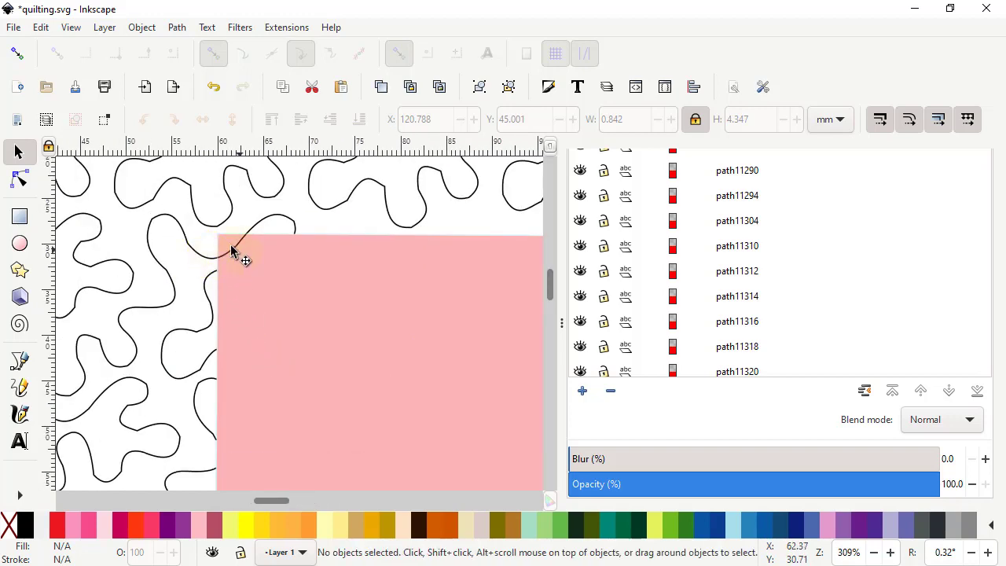
click(232, 252)
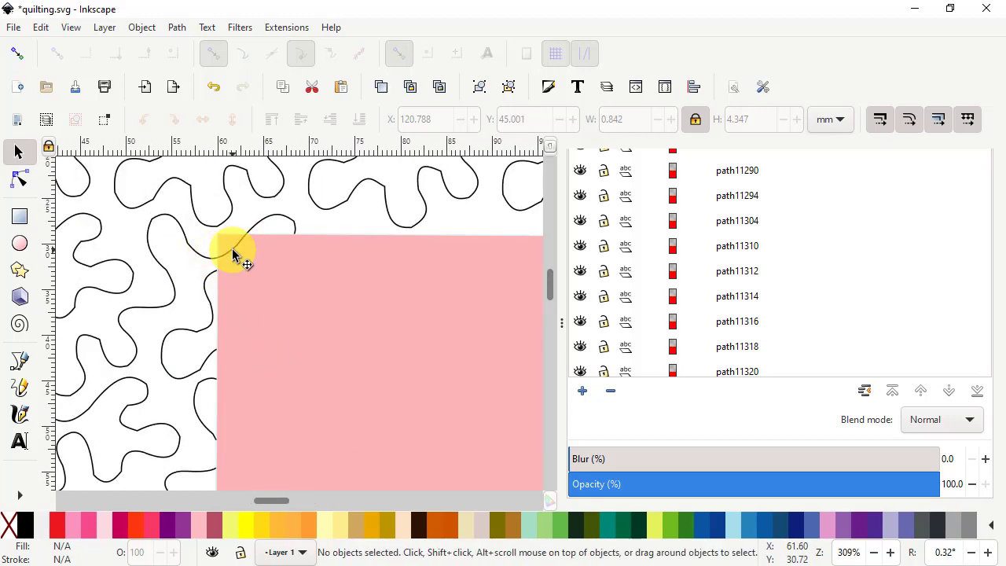
key(alt)
alt+click(233, 253)
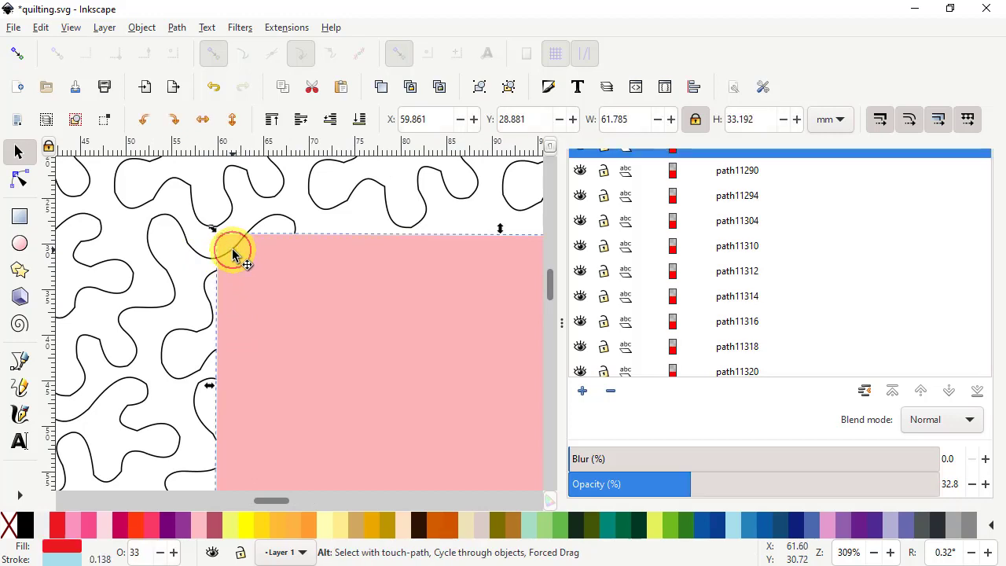
alt+click(233, 252)
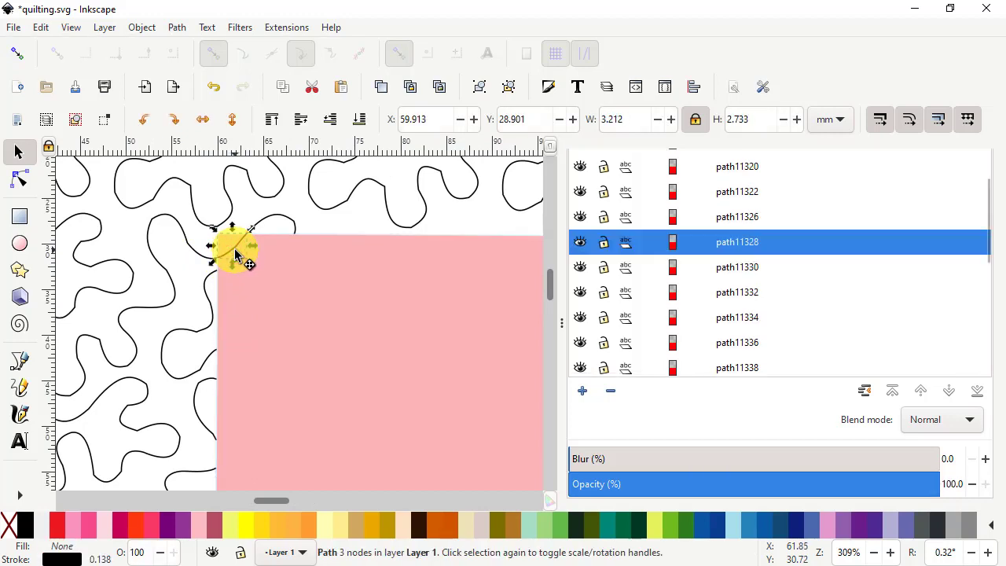
right_click(236, 255)
click(249, 250)
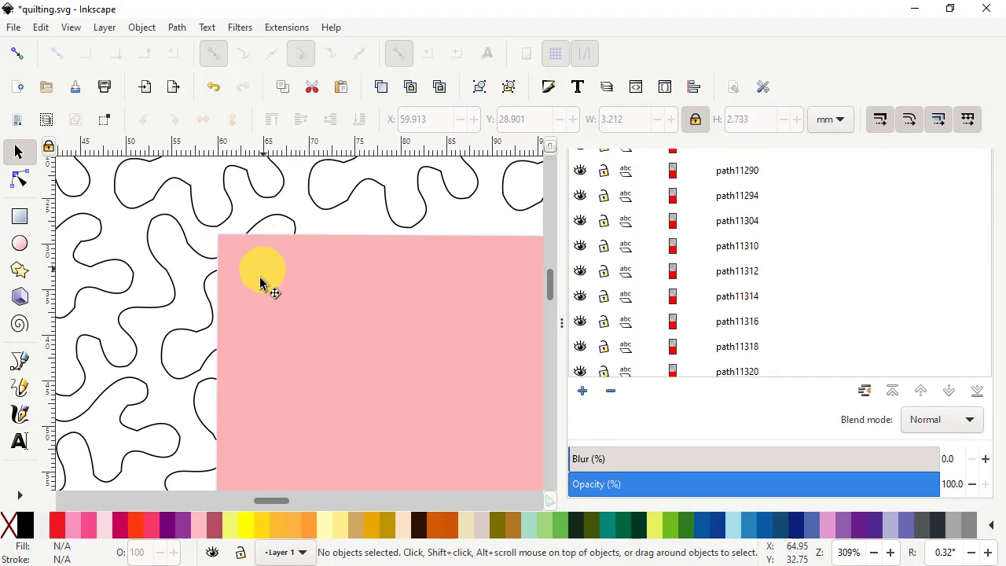
Set the opacity of the pink rectangle to 100% so that it becomes solid red.
alt+click(402, 369)
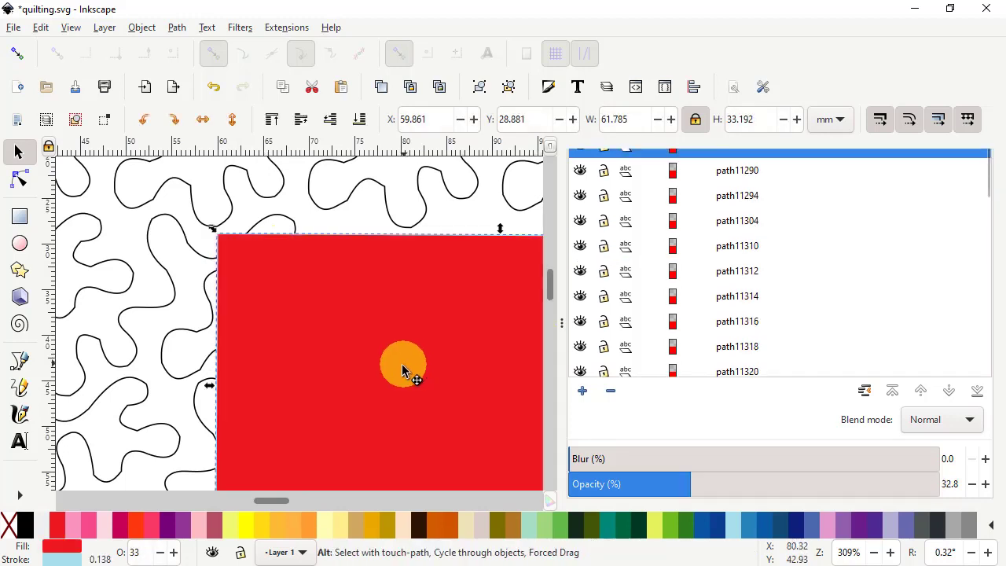
alt+click(393, 381)
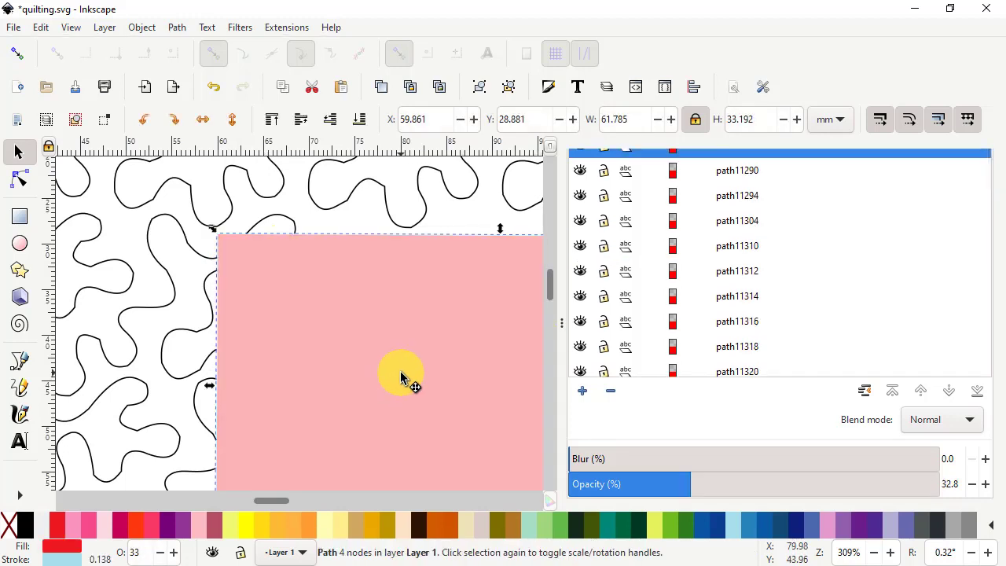
scroll(405, 383, down, 4)
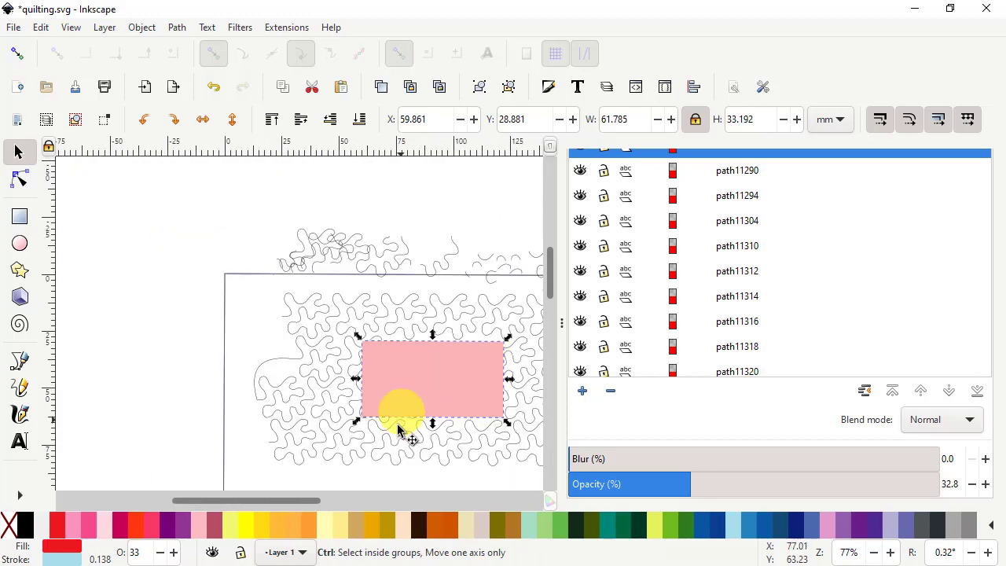
drag(299, 500, 344, 511)
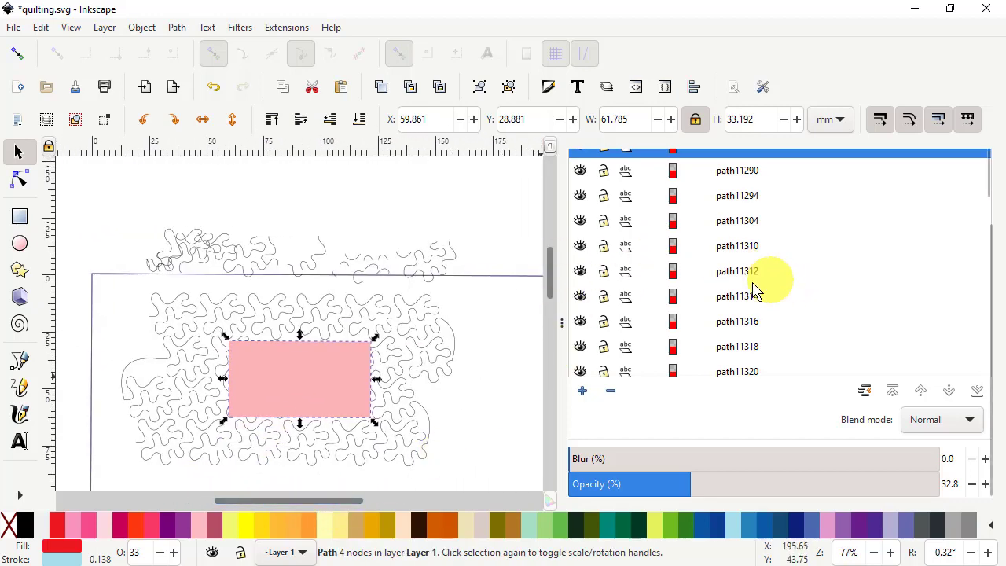
scroll(770, 280, down, 2)
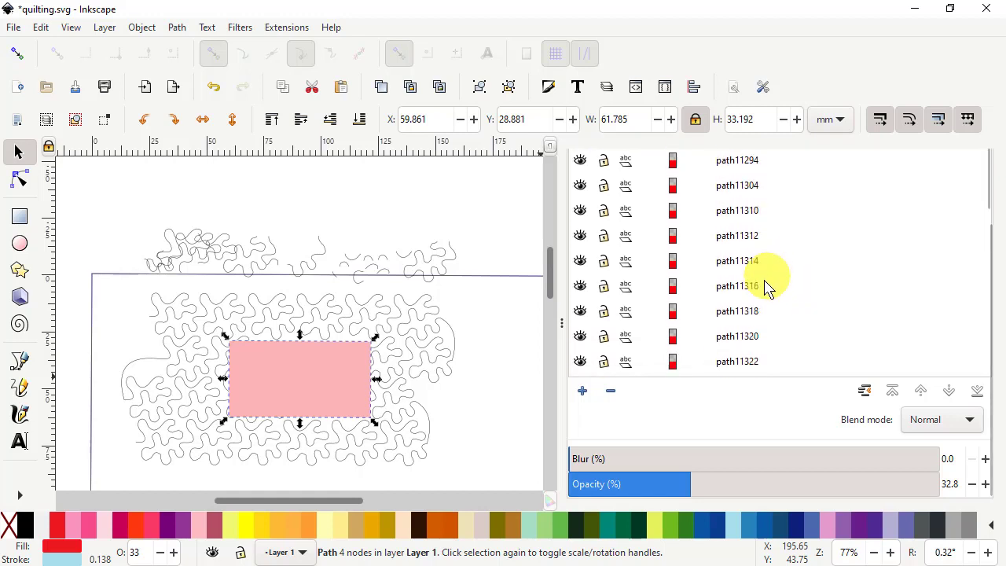
scroll(767, 288, up, 1)
scroll(766, 289, down, 5)
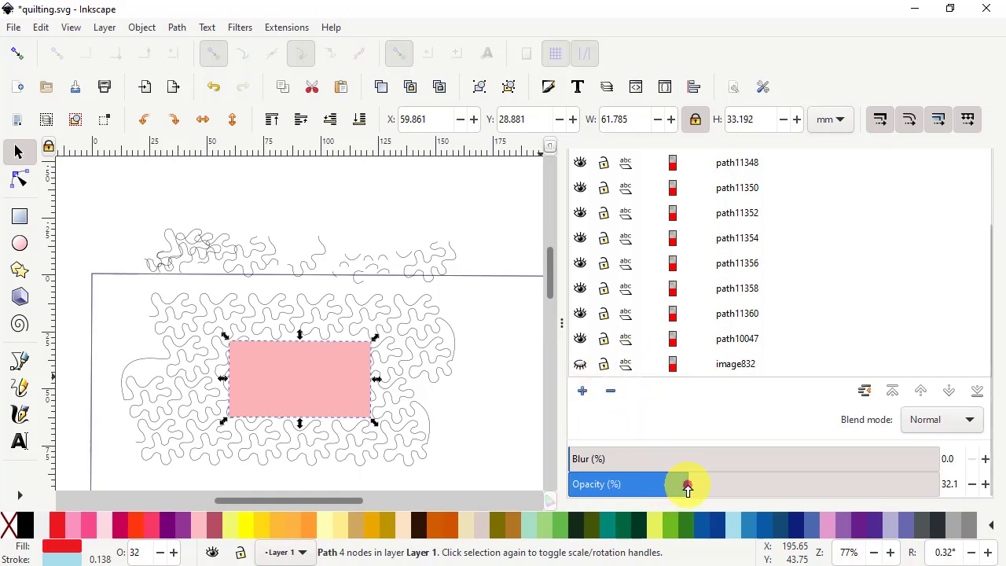
drag(687, 485, 945, 503)
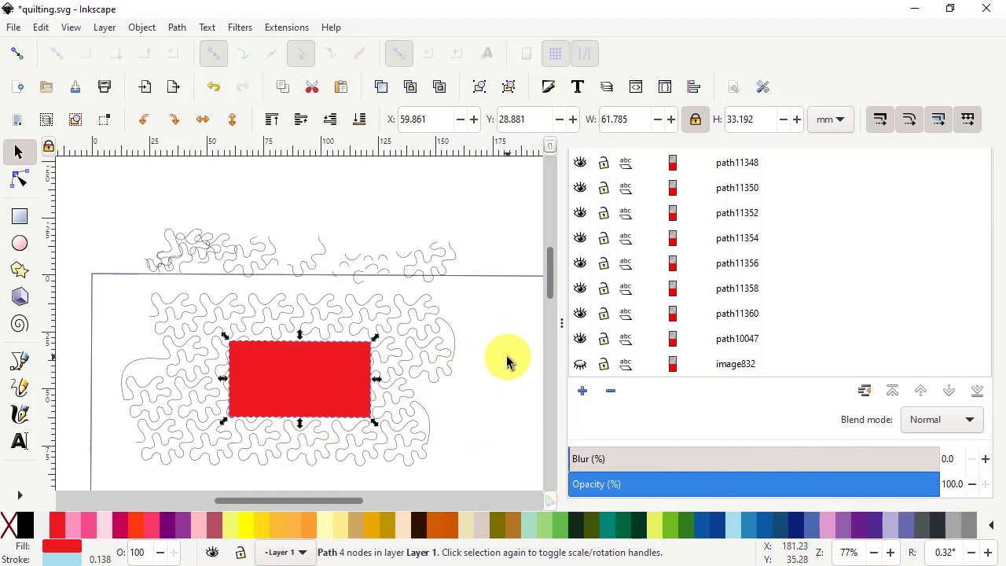
Hide the red rectangle rect11187 and clear the selection.
scroll(684, 365, up, 5)
scroll(685, 360, up, 5)
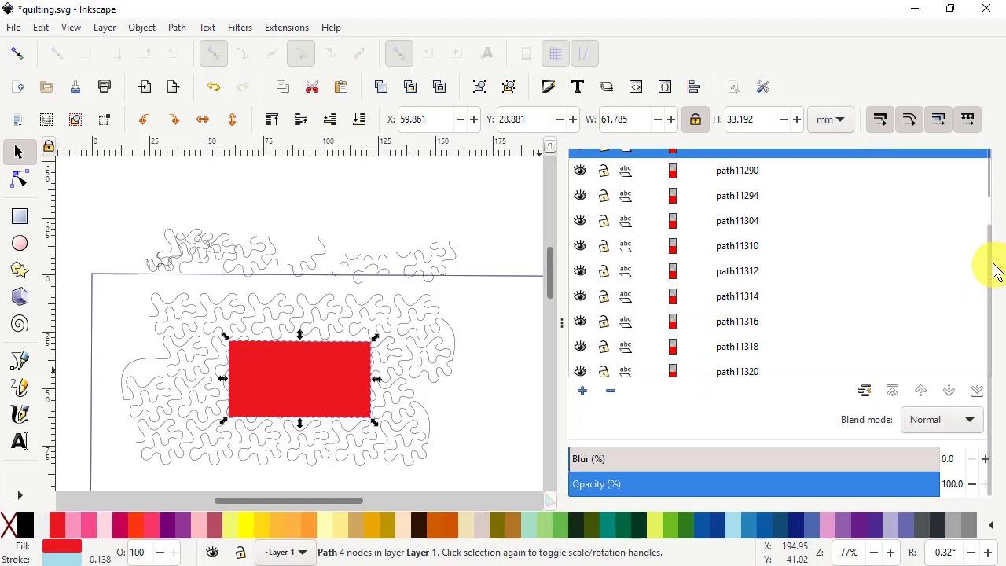
scroll(988, 267, up, 5)
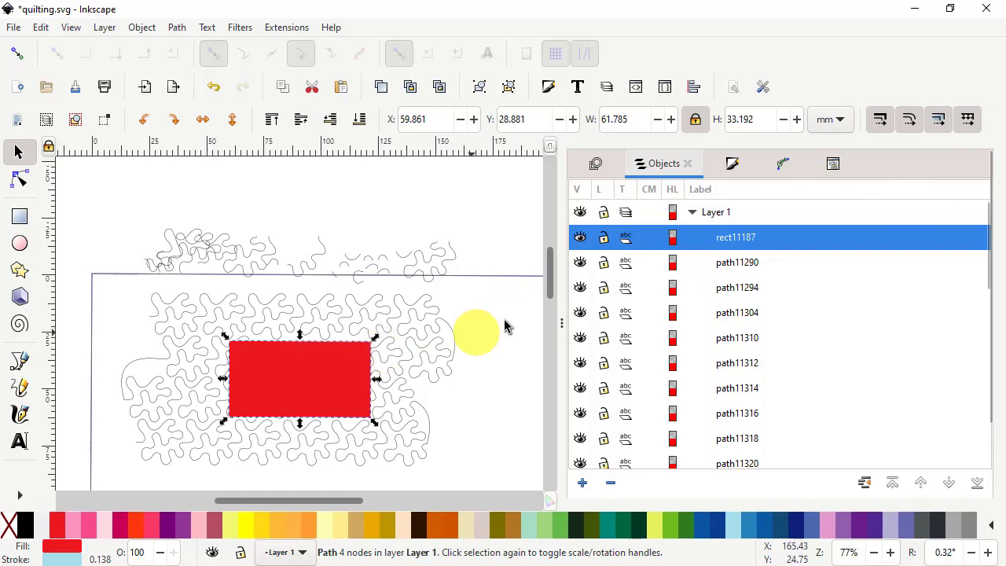
click(580, 238)
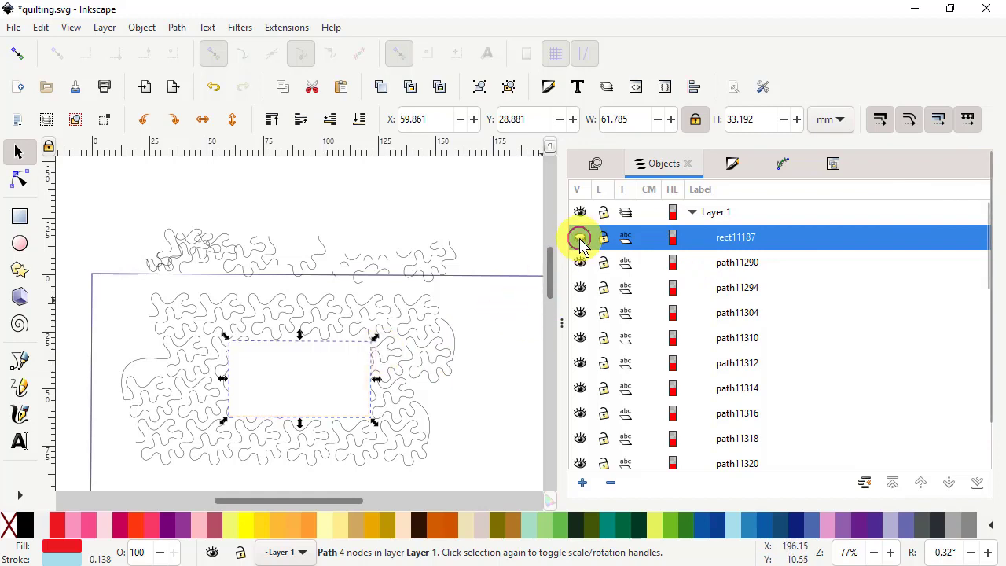
click(497, 415)
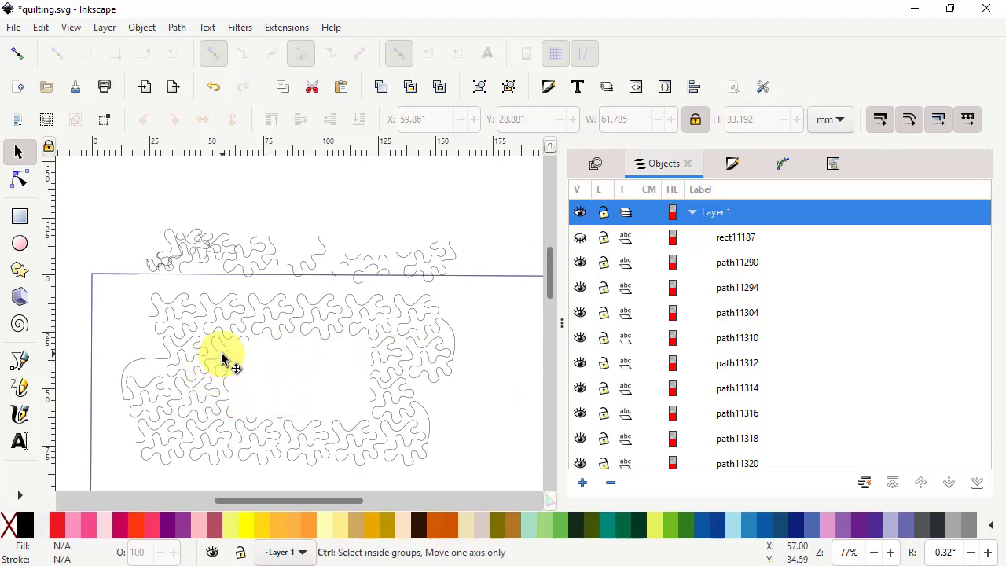
Show the nodes of the long upper stippling path and examine the path along its full width.
scroll(225, 359, up, 2)
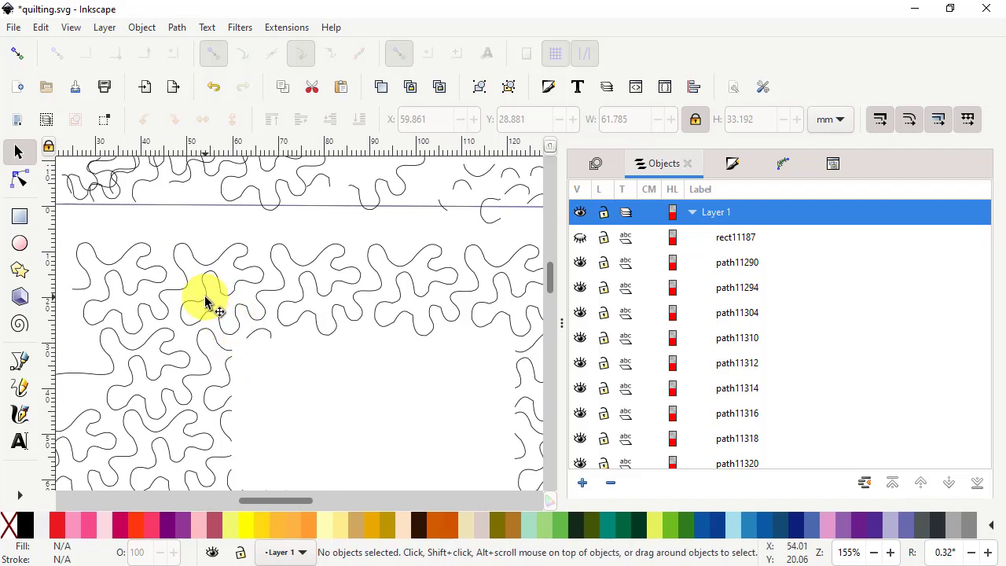
click(18, 179)
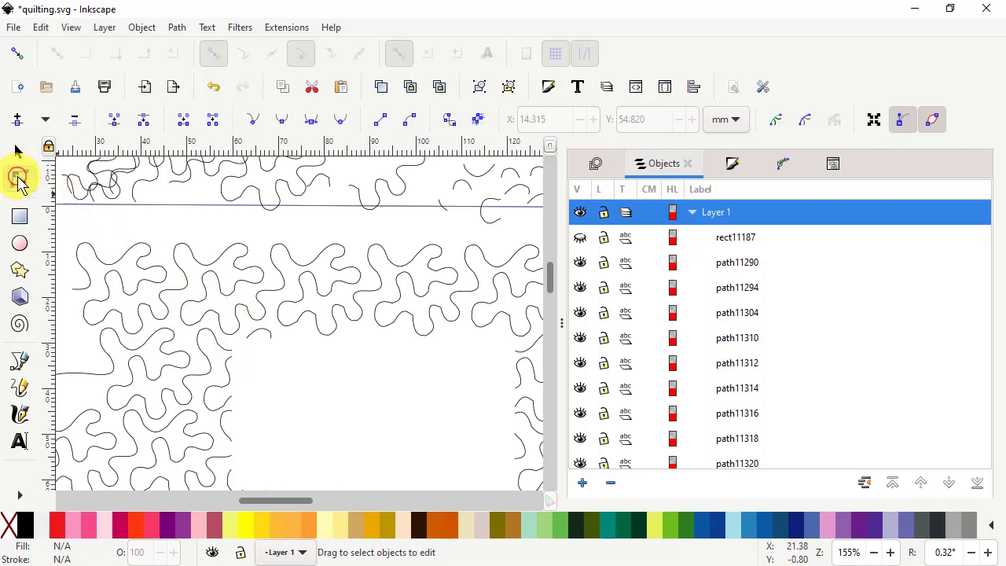
click(165, 294)
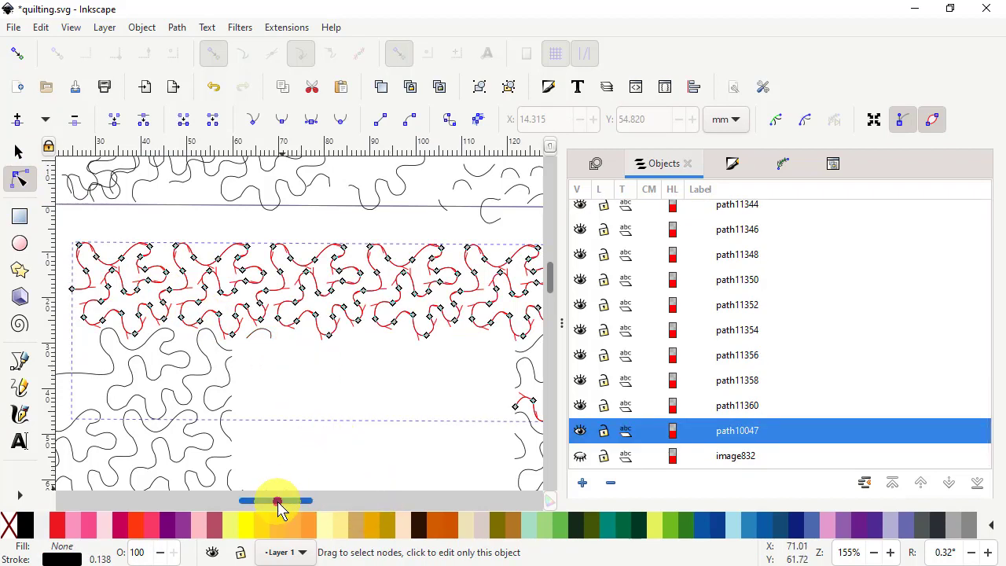
mouse_move(279, 506)
mouse_down()
mouse_move(401, 506)
mouse_move(483, 521)
mouse_up()
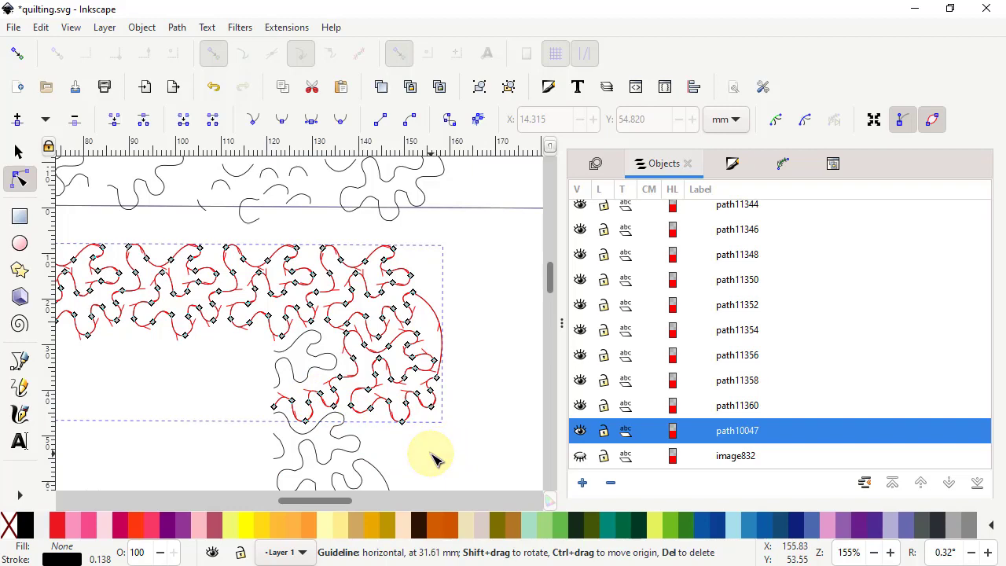
ctrl+scroll(435, 458, down, 2)
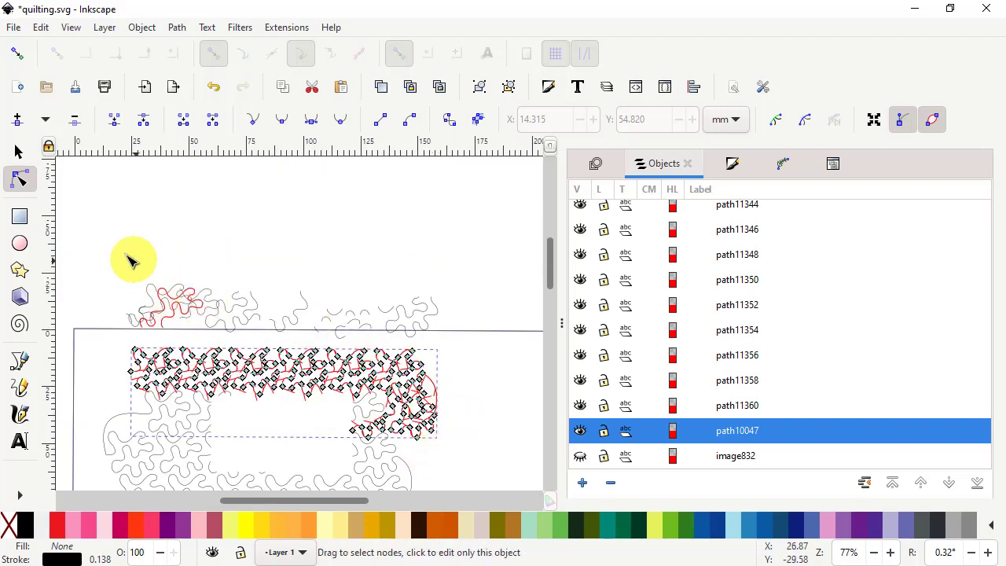
Delete all the leftover curve fragments scattered above and across the page's top edge.
drag(112, 253, 474, 344)
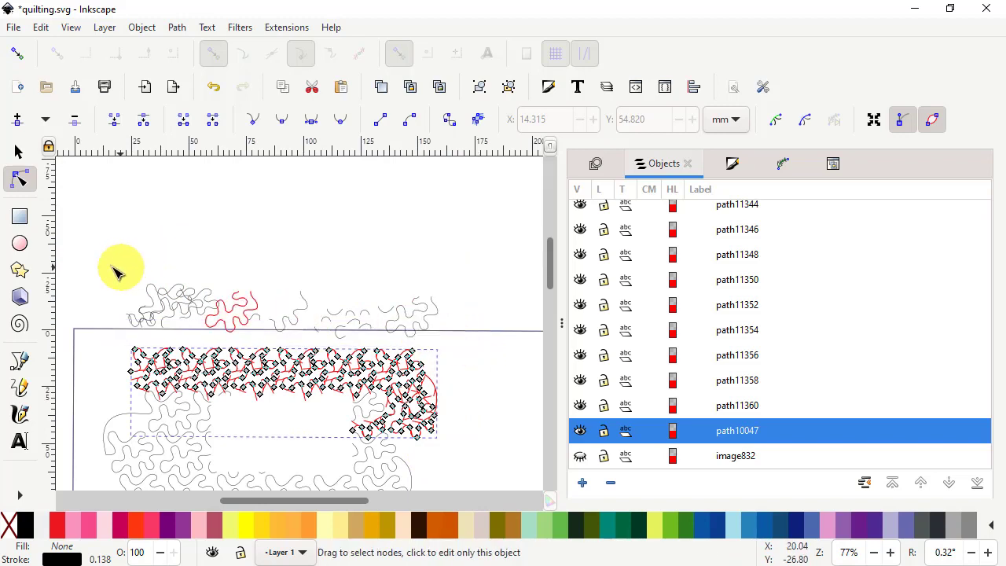
click(19, 152)
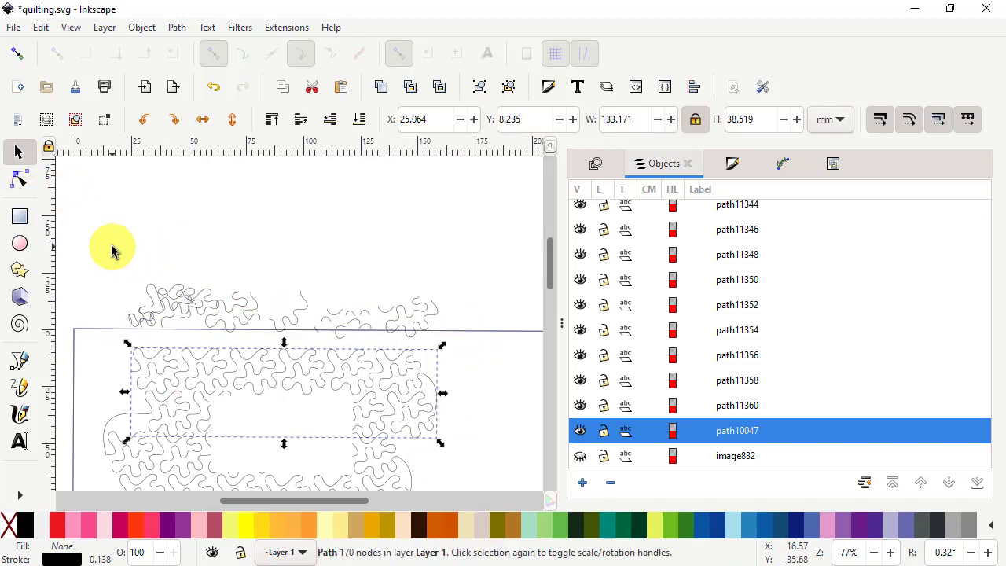
drag(111, 250, 479, 346)
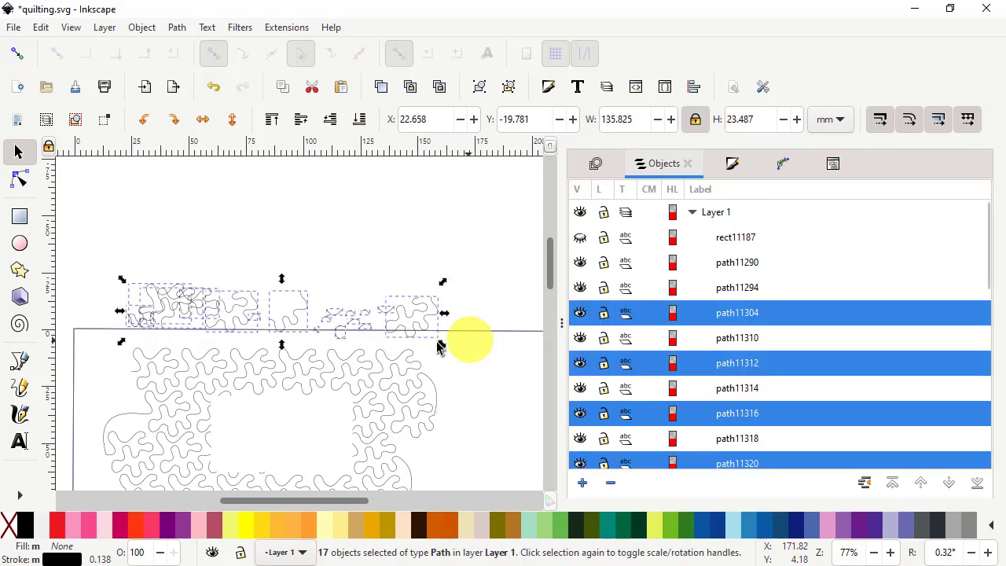
right_click(377, 322)
click(402, 248)
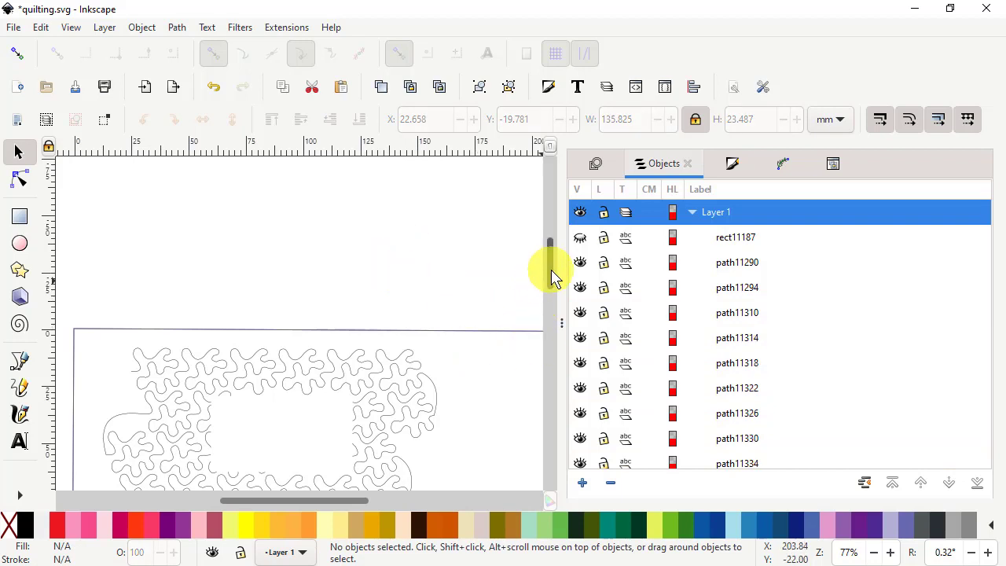
Edit the upper stippling path by its nodes and examine its open end at the empty area's right edge, near 121 mm.
drag(552, 279, 550, 281)
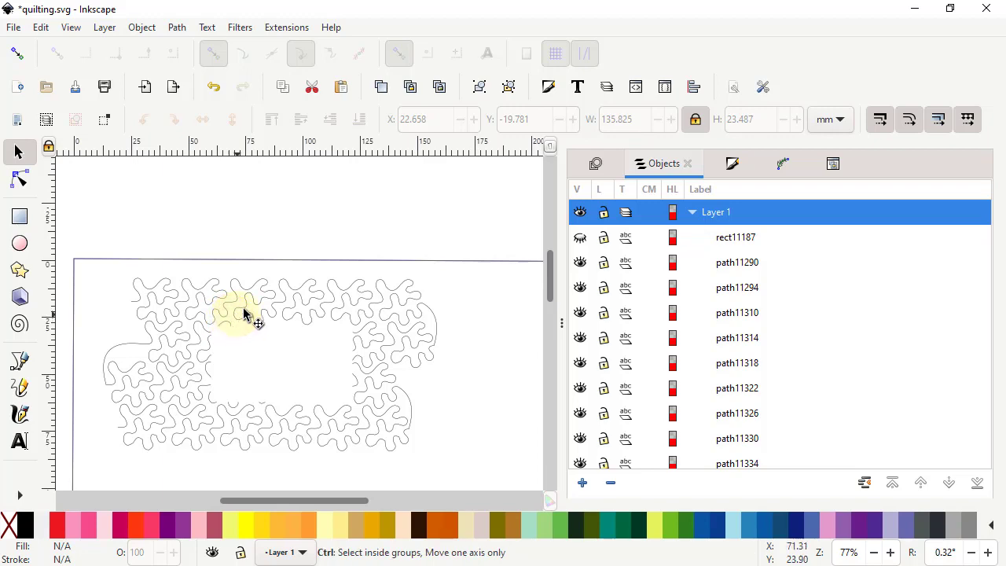
scroll(244, 312, up, 1)
click(20, 179)
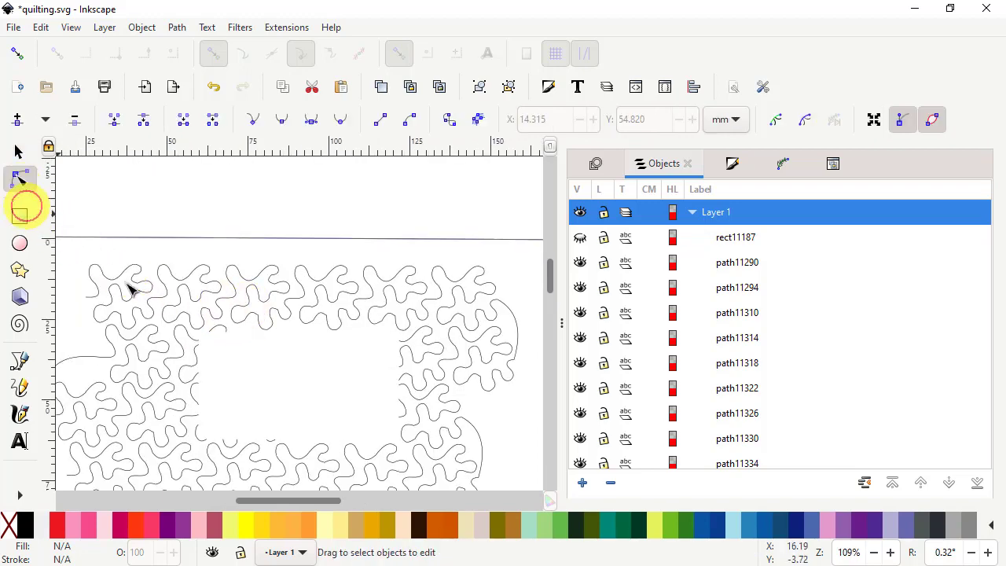
click(395, 320)
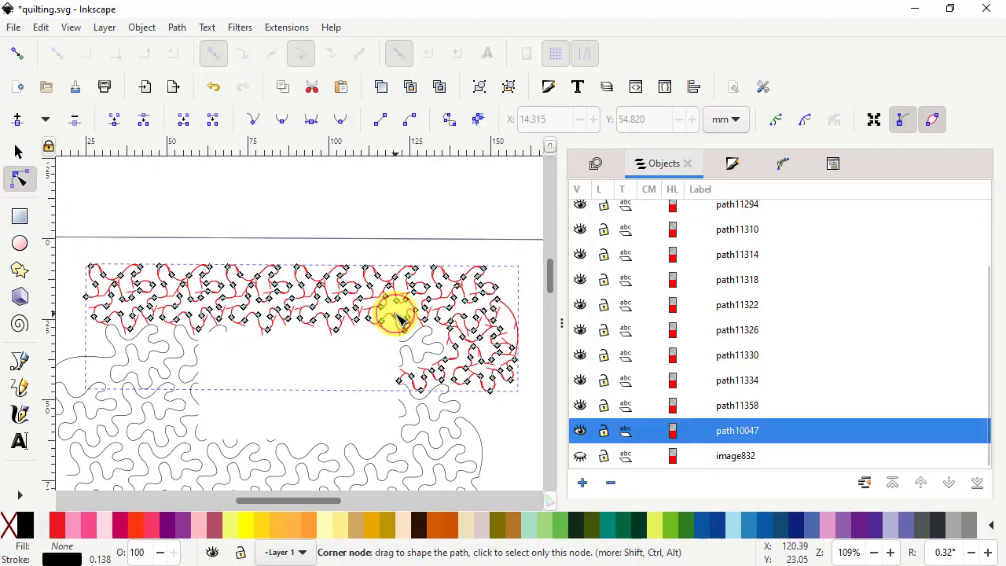
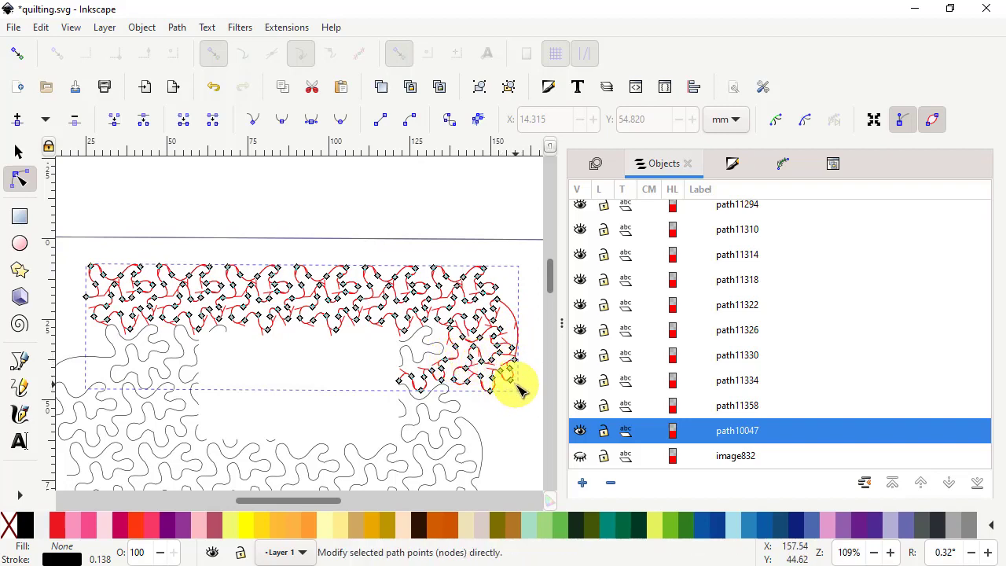
scroll(508, 381, up, 2)
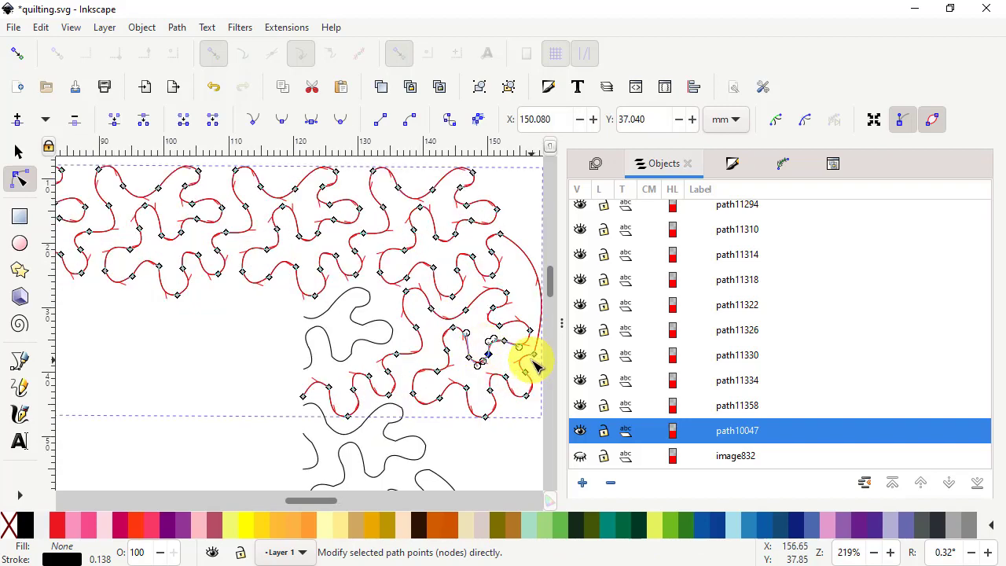
click(389, 355)
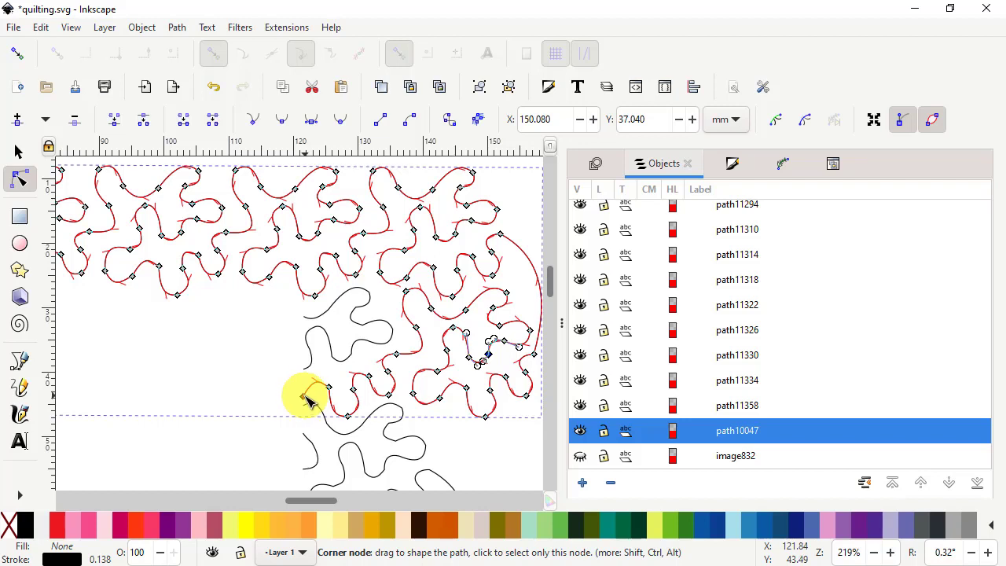
click(307, 396)
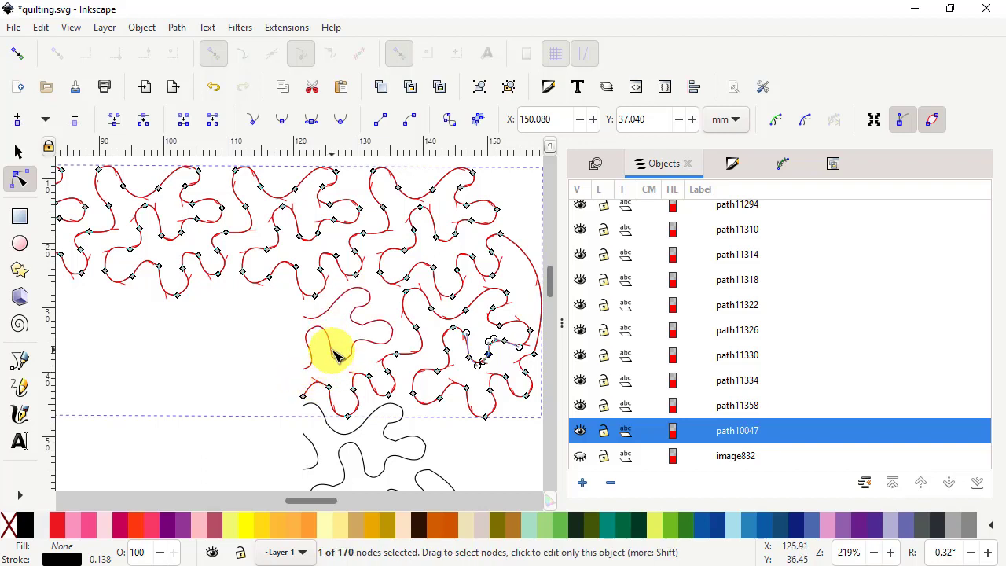
Break the short path right of the empty area at its node near X 125.951, Y 37.476 mm and delete the detached end nodes.
click(333, 356)
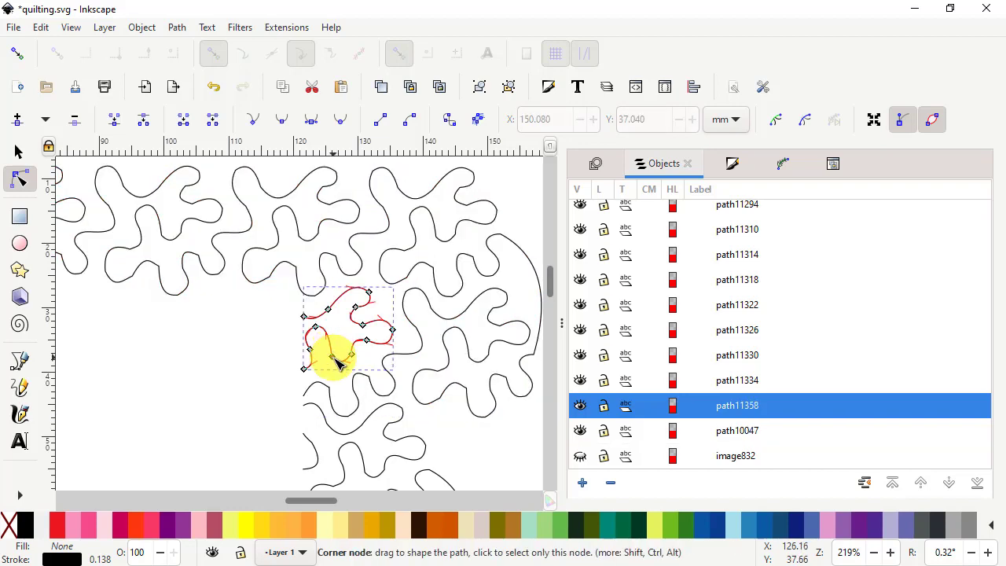
click(336, 358)
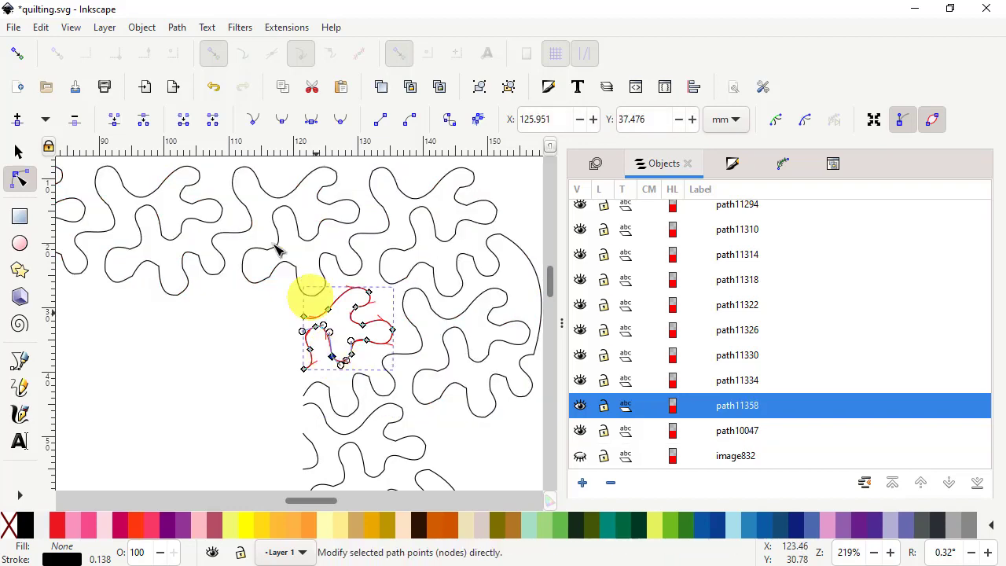
click(149, 128)
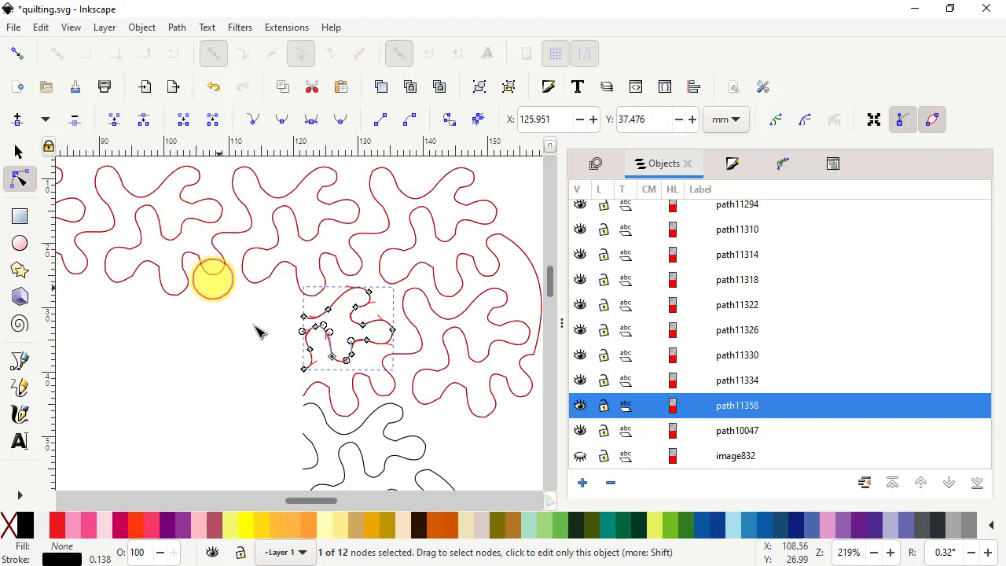
click(249, 350)
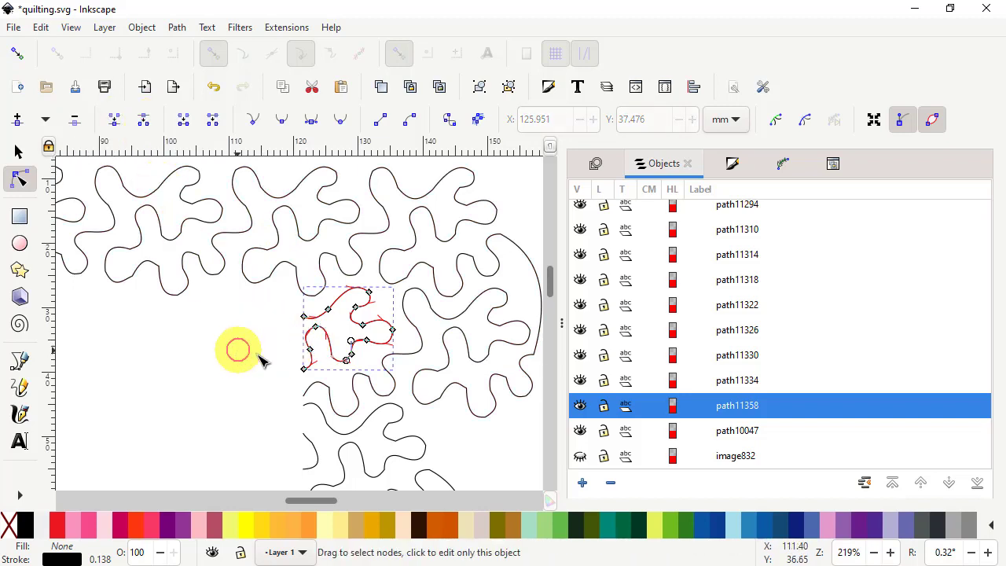
drag(312, 334, 265, 349)
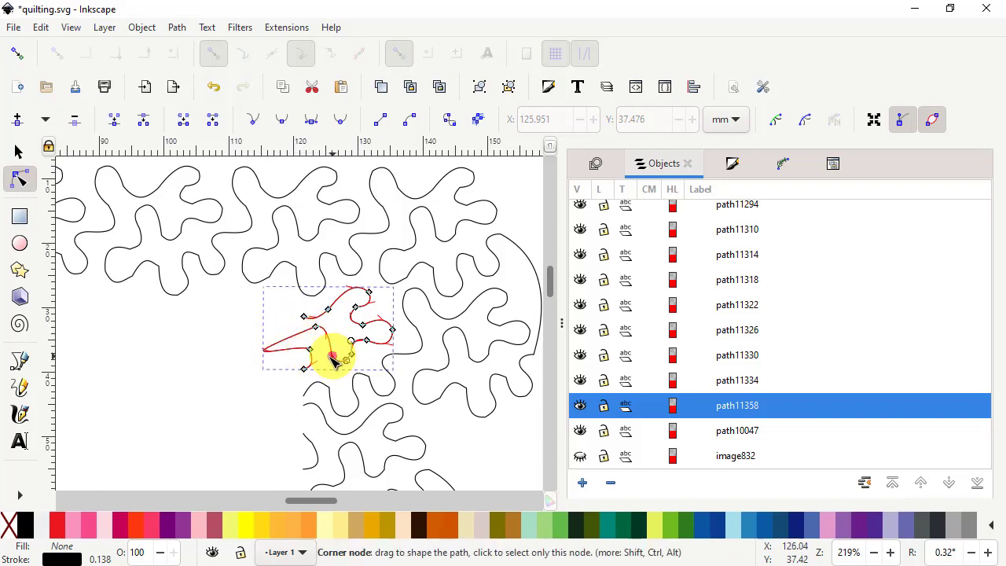
mouse_move(334, 359)
mouse_down()
mouse_move(304, 359)
mouse_move(318, 333)
mouse_move(321, 374)
mouse_up()
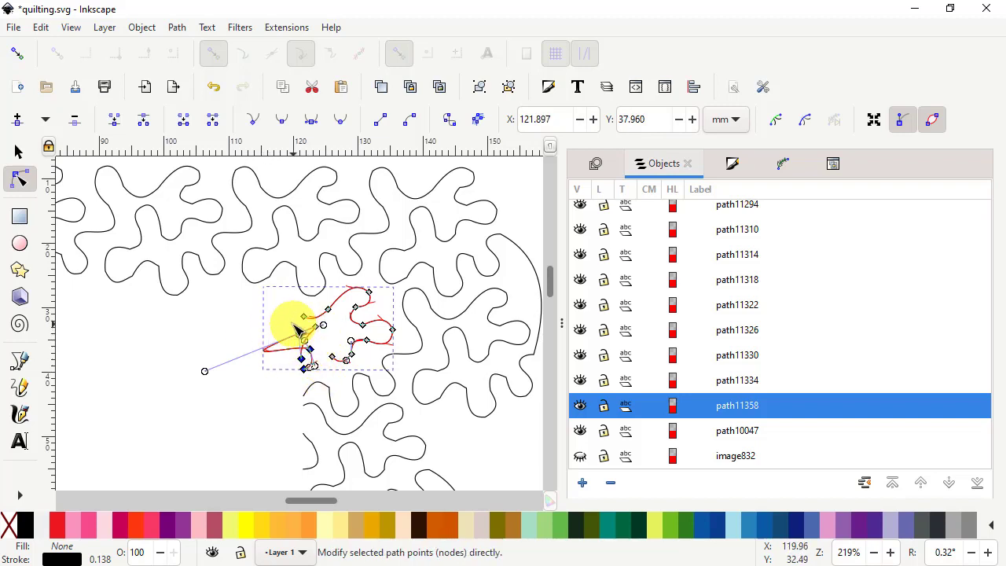
drag(288, 322, 325, 375)
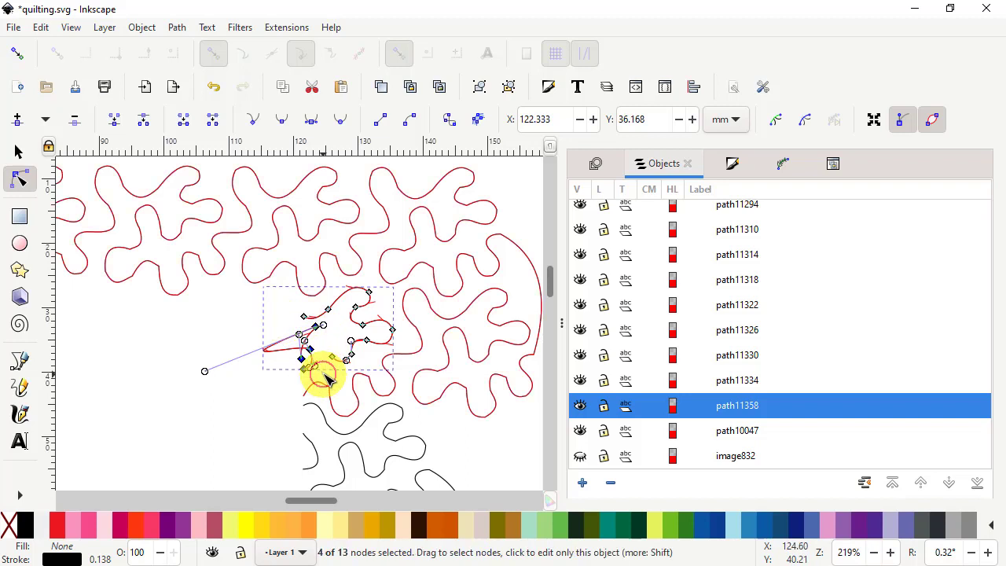
click(74, 120)
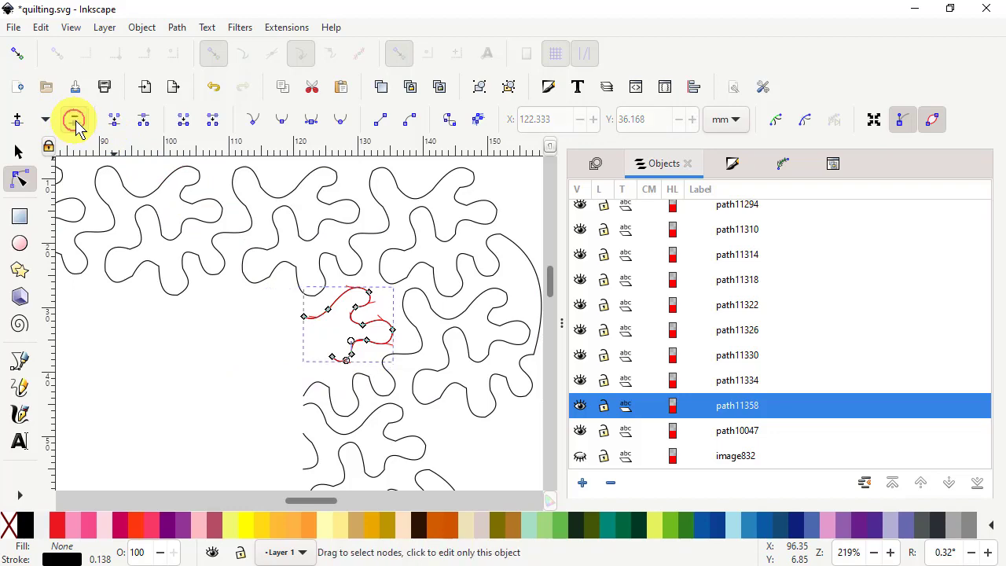
Break the long upper stippling path at its node near X 125.564, Y 42.224 mm and delete the detached end piece.
click(330, 397)
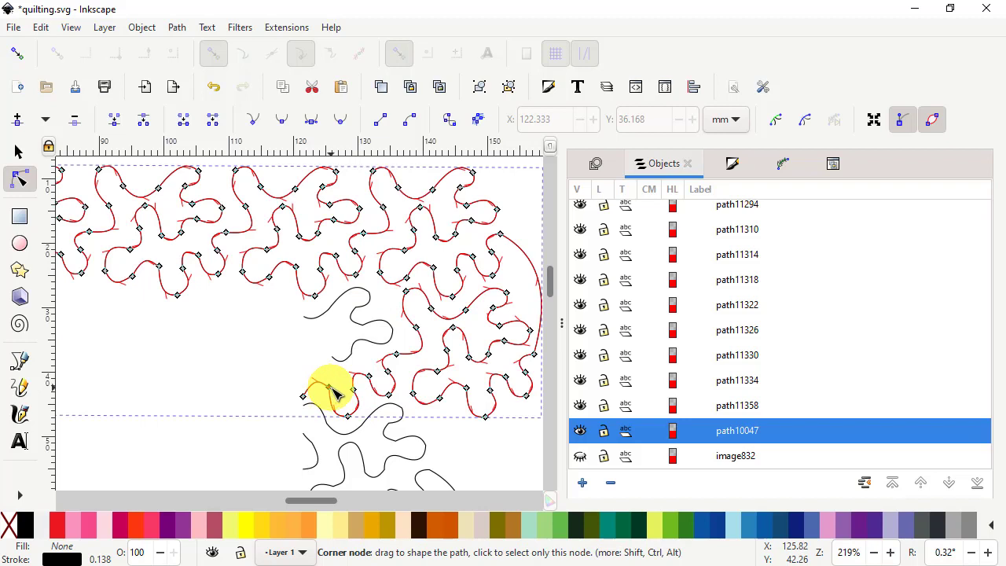
click(329, 390)
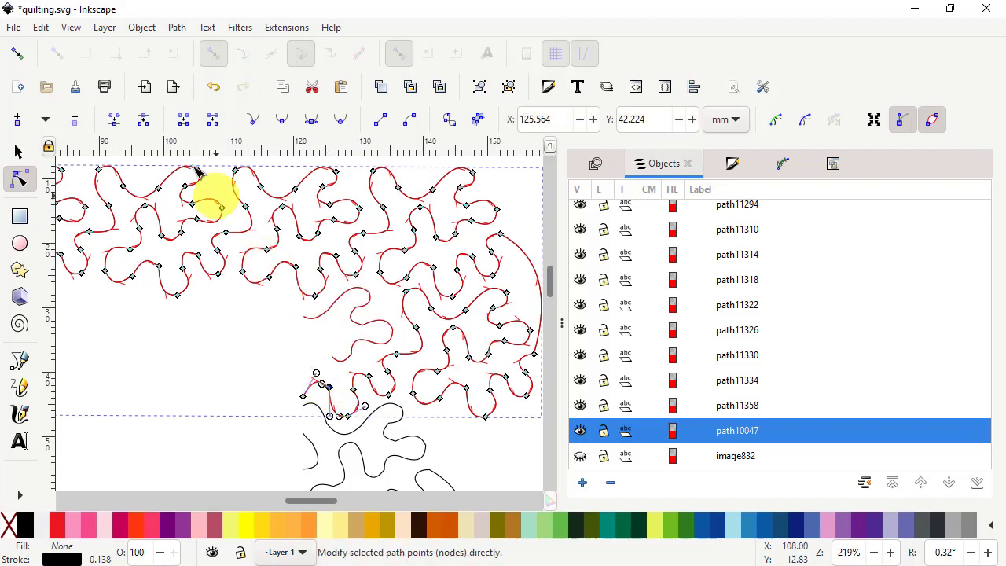
click(144, 124)
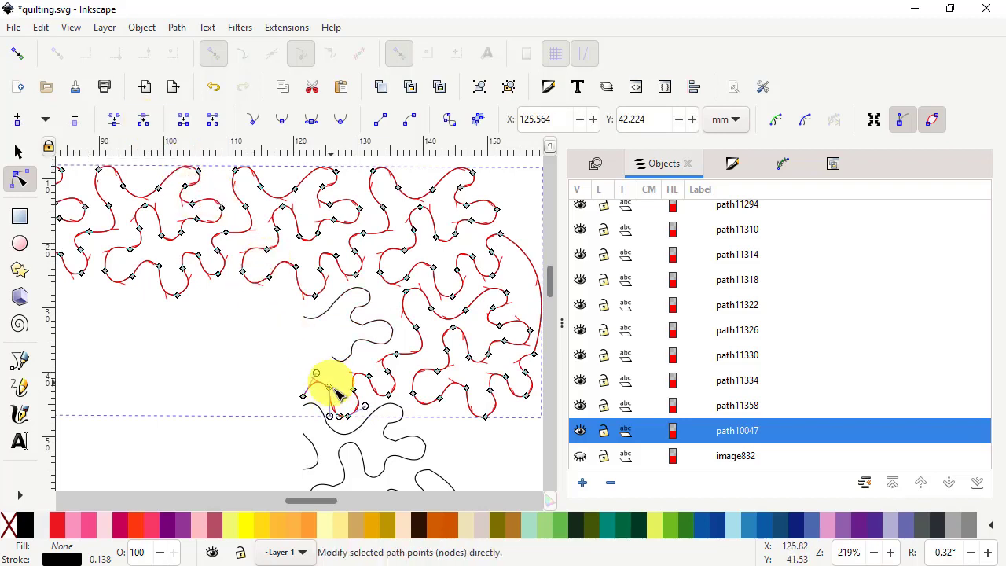
drag(332, 393, 324, 383)
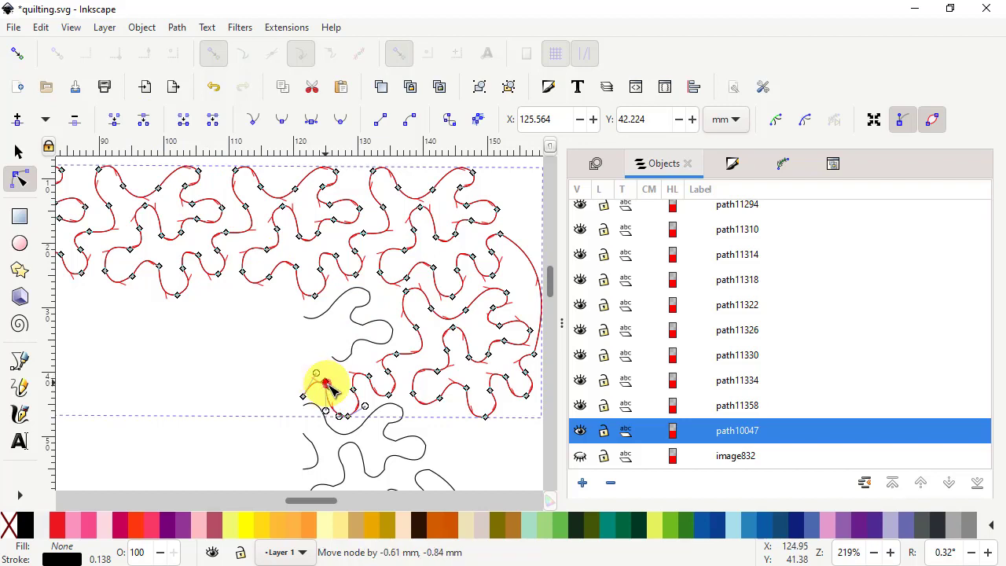
drag(335, 399, 298, 370)
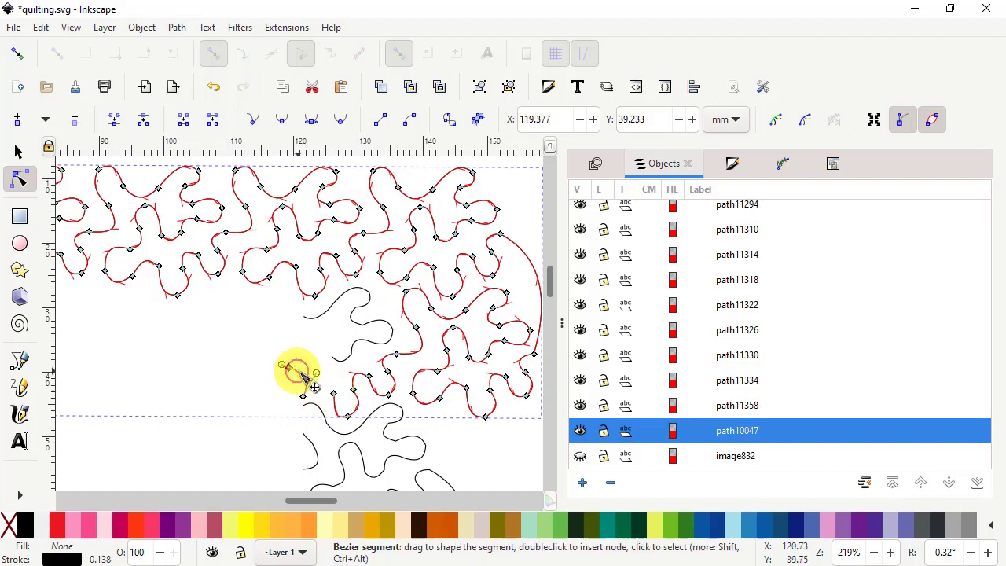
drag(252, 348, 319, 402)
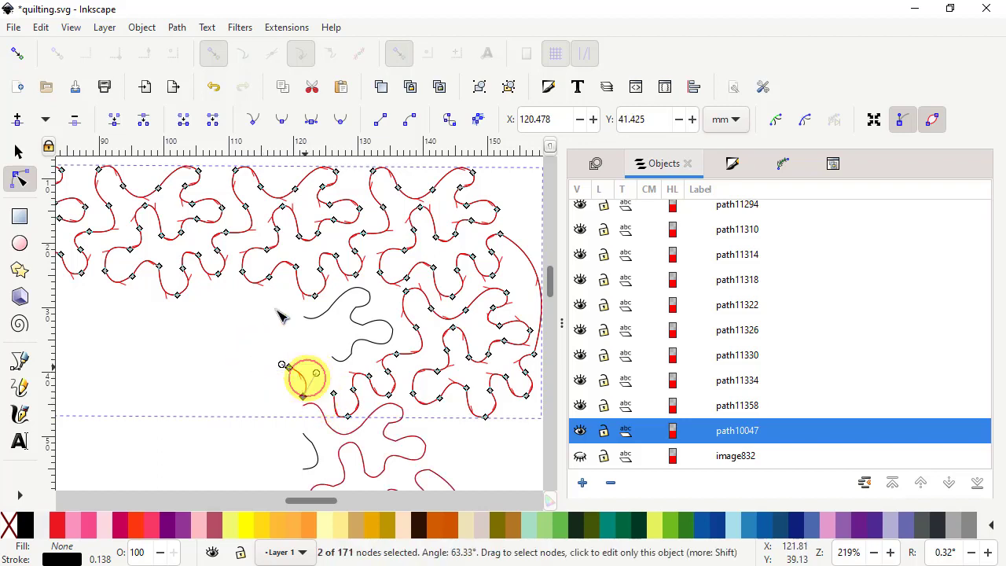
click(74, 121)
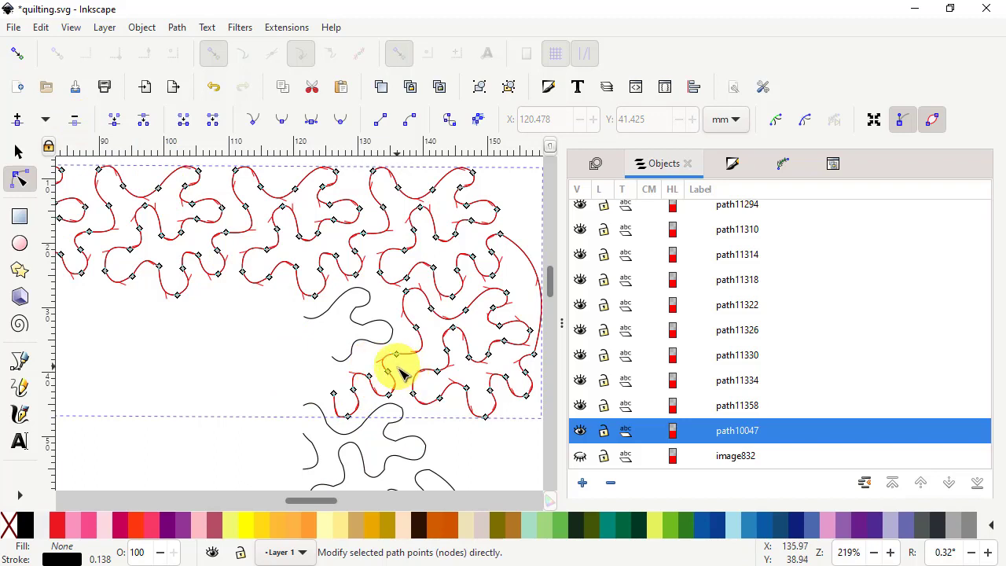
Join the trimmed end nodes of the short path and the long upper path with a new segment.
shift+click(339, 365)
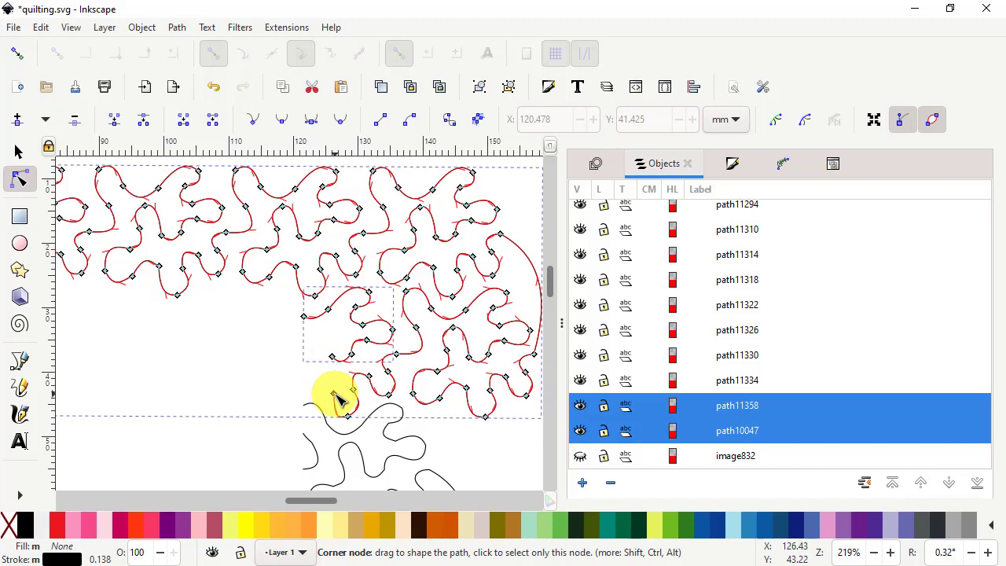
click(334, 392)
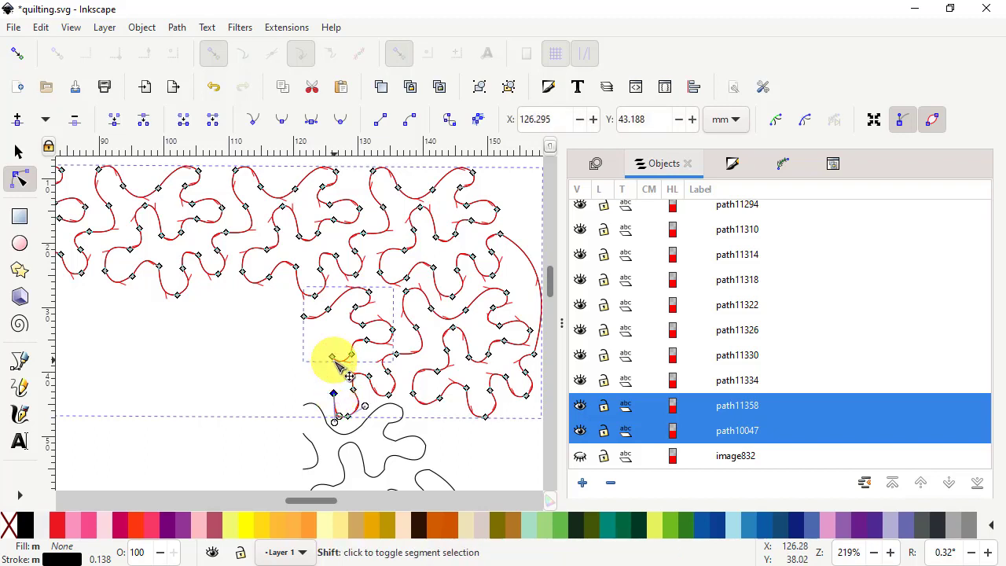
shift+click(334, 363)
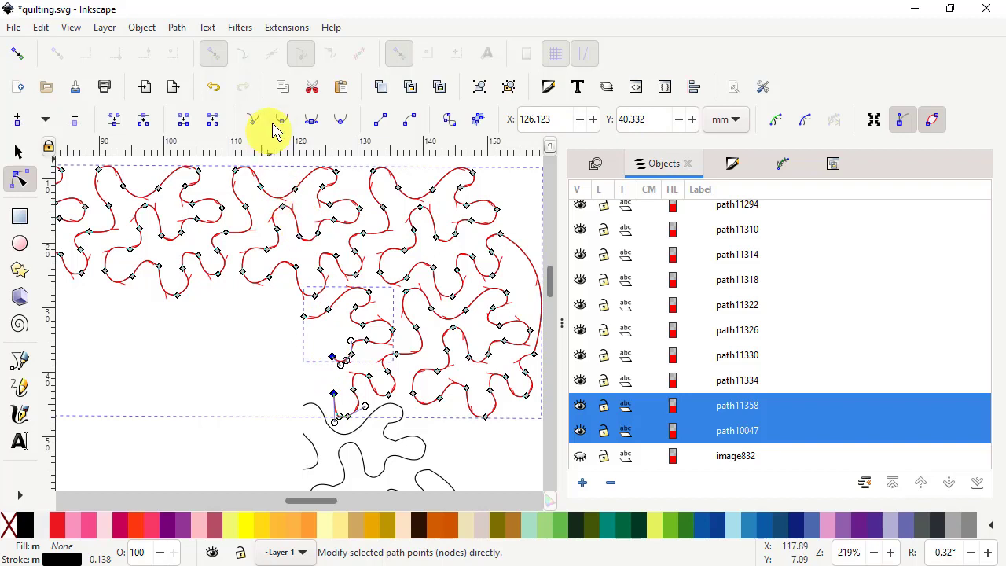
click(183, 119)
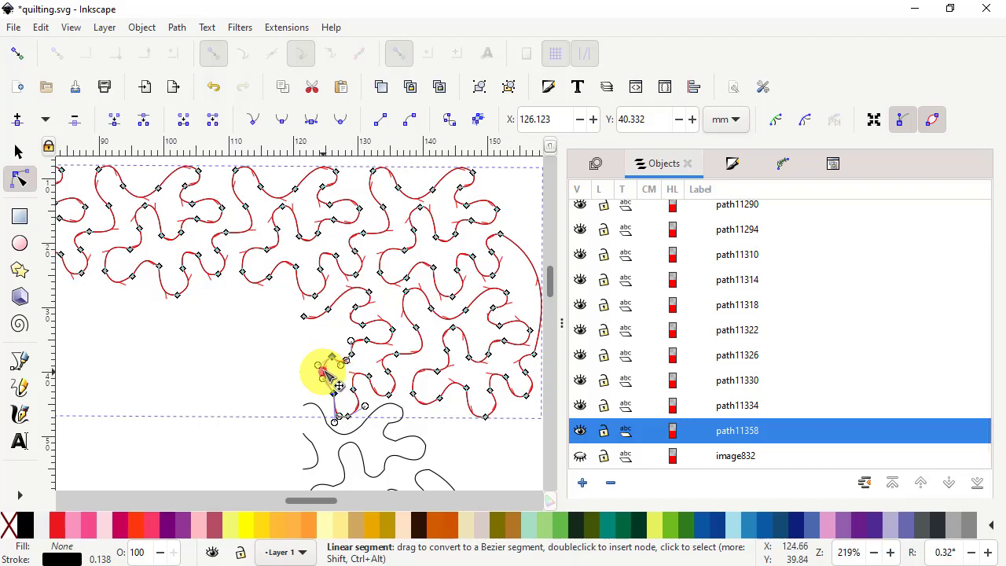
Curve the new joining segment outward and reposition its lower end node to about X 124.239, Y 43.320 mm.
drag(322, 365, 325, 394)
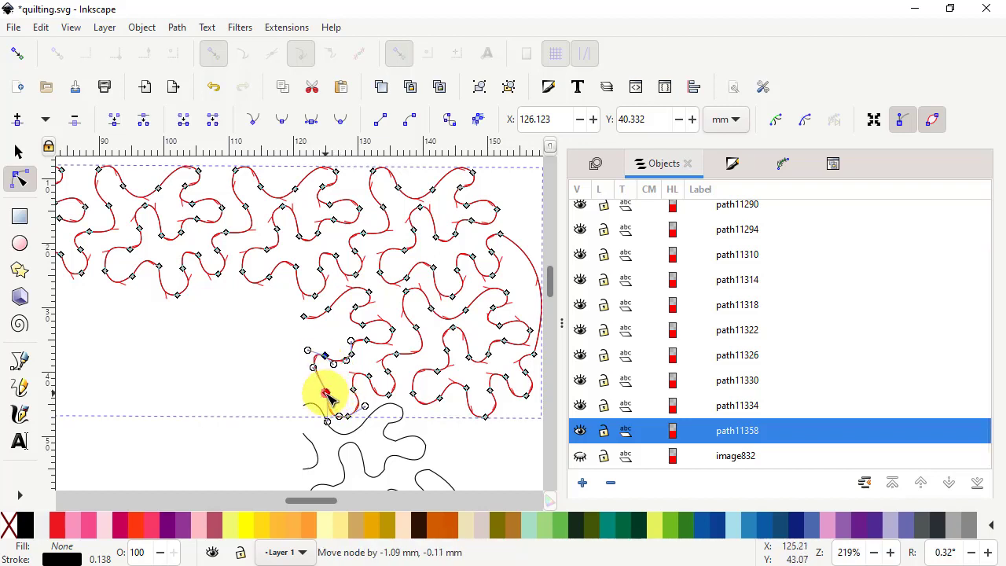
click(339, 393)
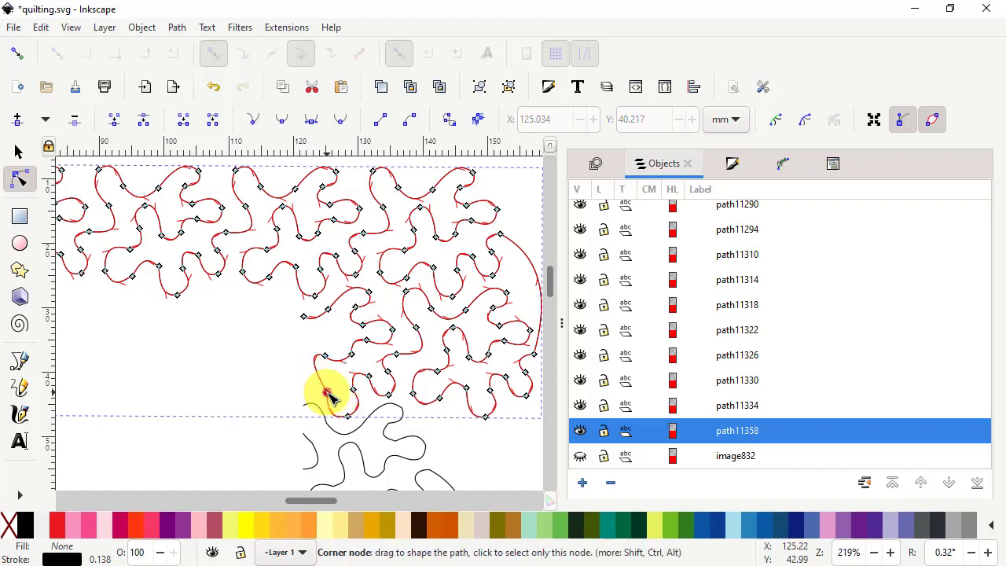
drag(328, 396, 322, 374)
drag(321, 422, 333, 418)
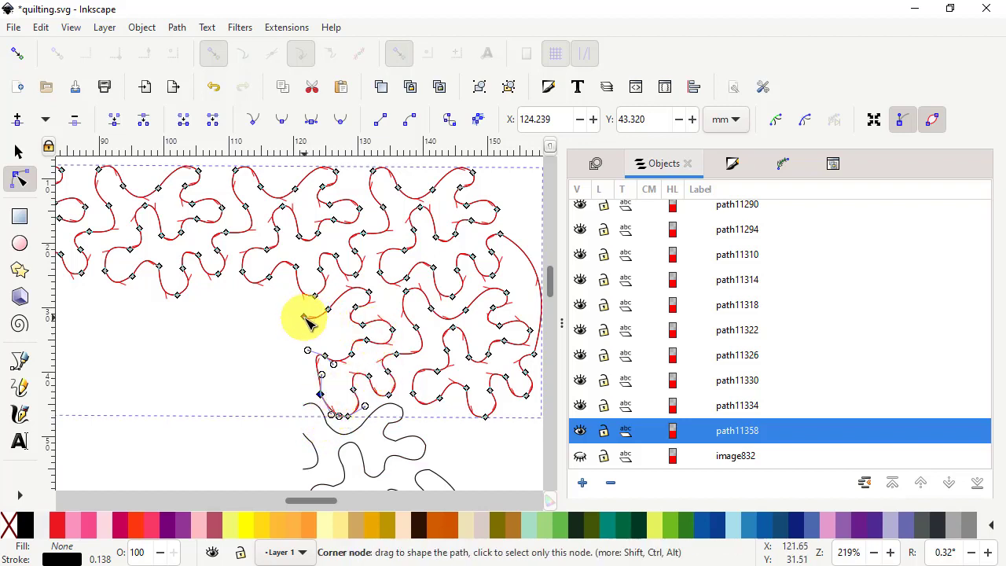
Join the upper path's open end to the lower stippling path's open end with a new segment and shape it into a smooth curve.
click(338, 436)
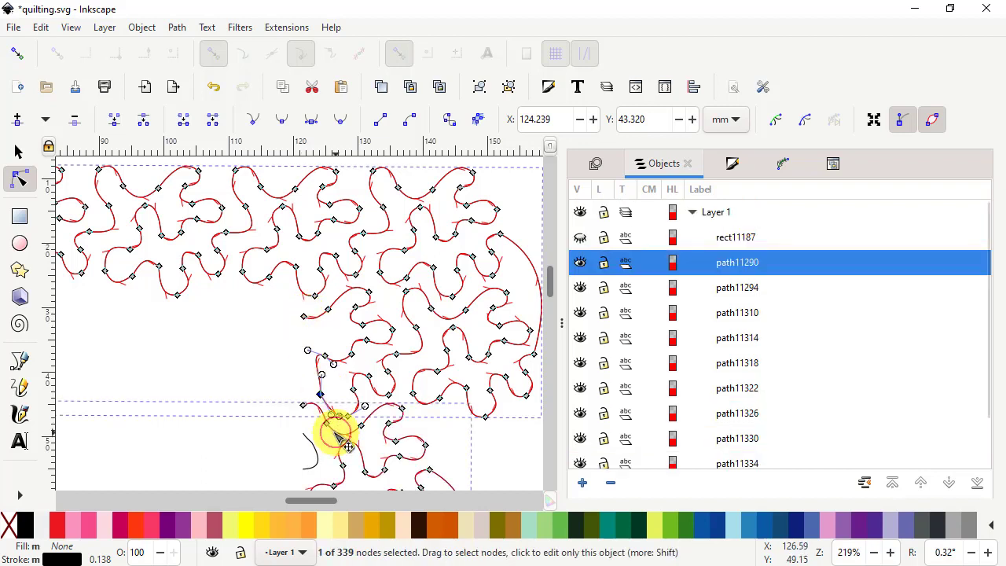
click(304, 316)
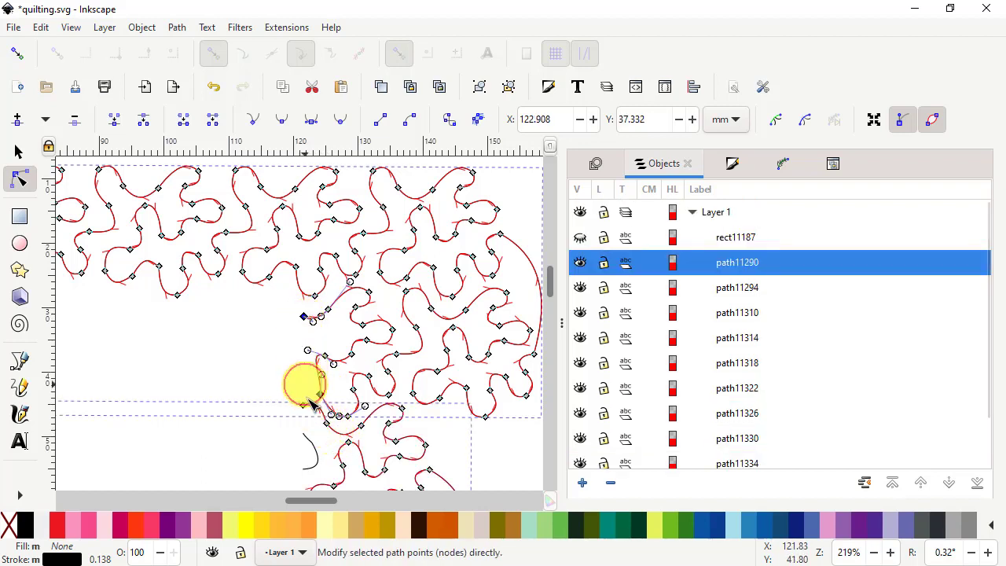
shift+click(305, 406)
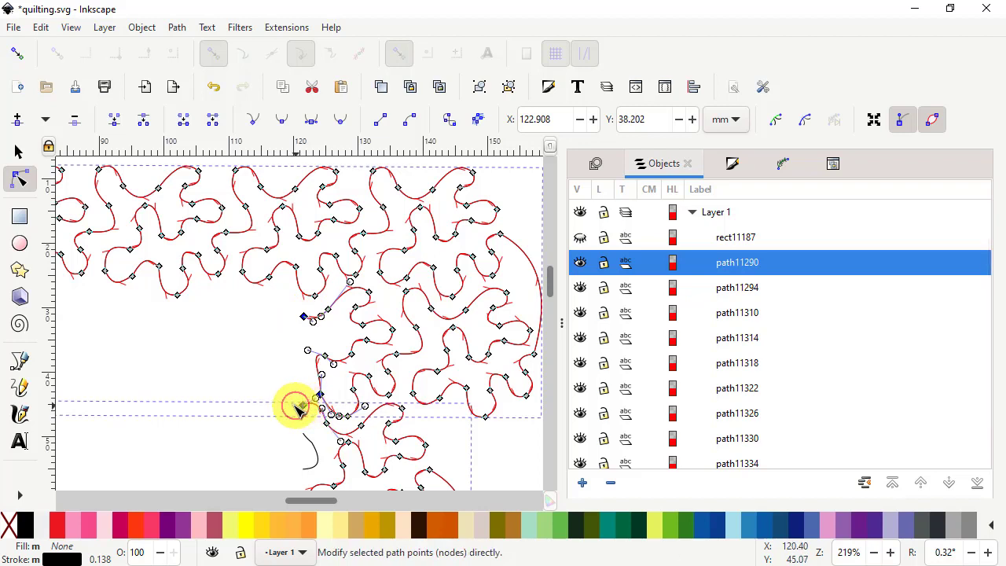
click(185, 122)
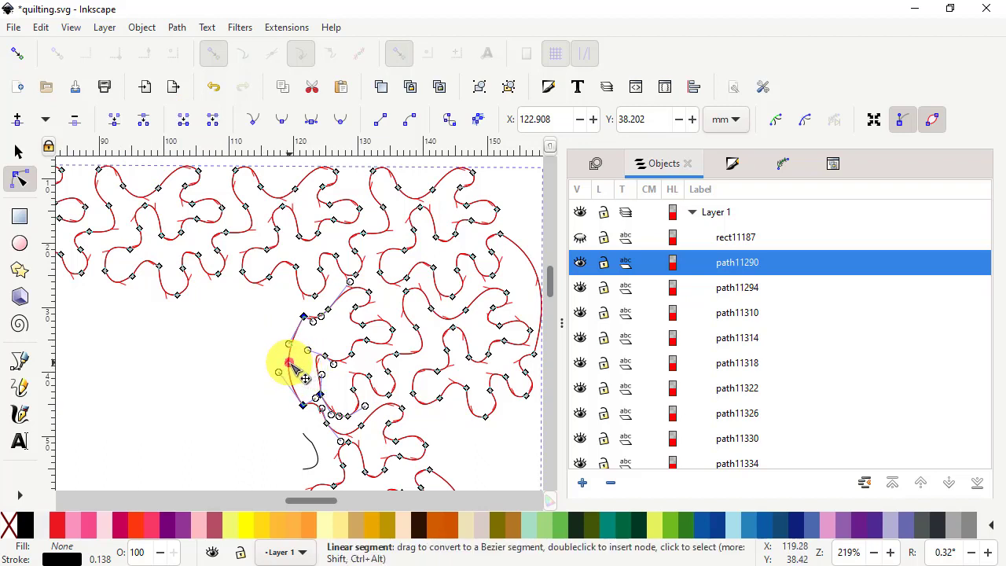
drag(297, 369, 309, 346)
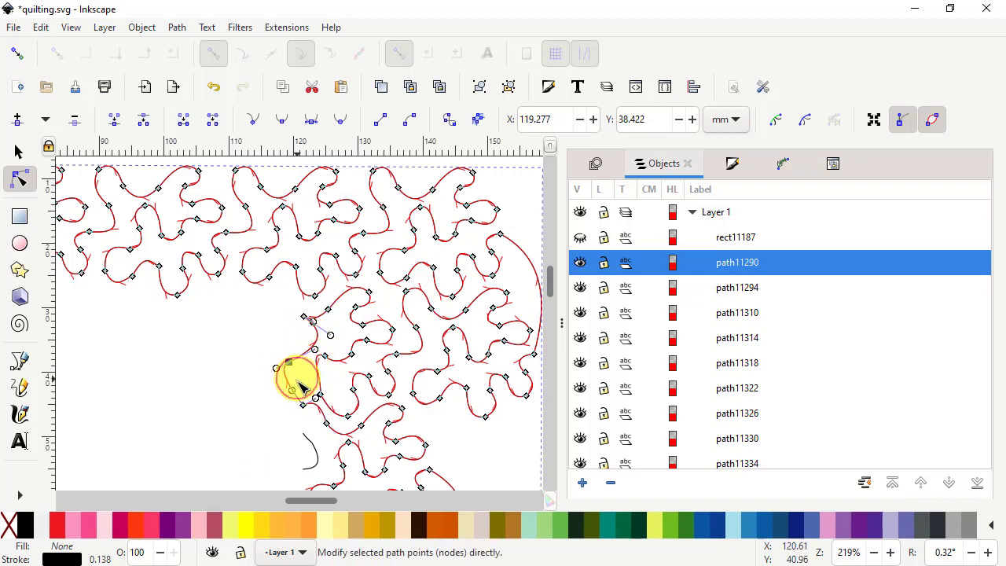
mouse_move(290, 386)
mouse_down()
mouse_move(307, 382)
mouse_move(284, 374)
mouse_move(288, 384)
mouse_up()
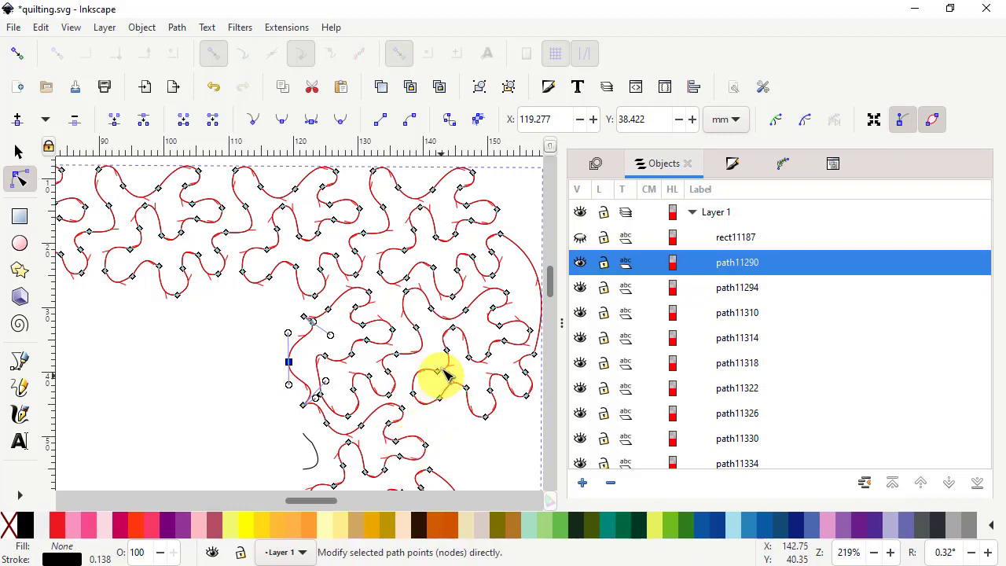
Delete all nodes of the small leftover curve fragment at the empty area's right edge, near X 122.253, Y 52.074 mm.
ctrl+scroll(431, 380, down, 2)
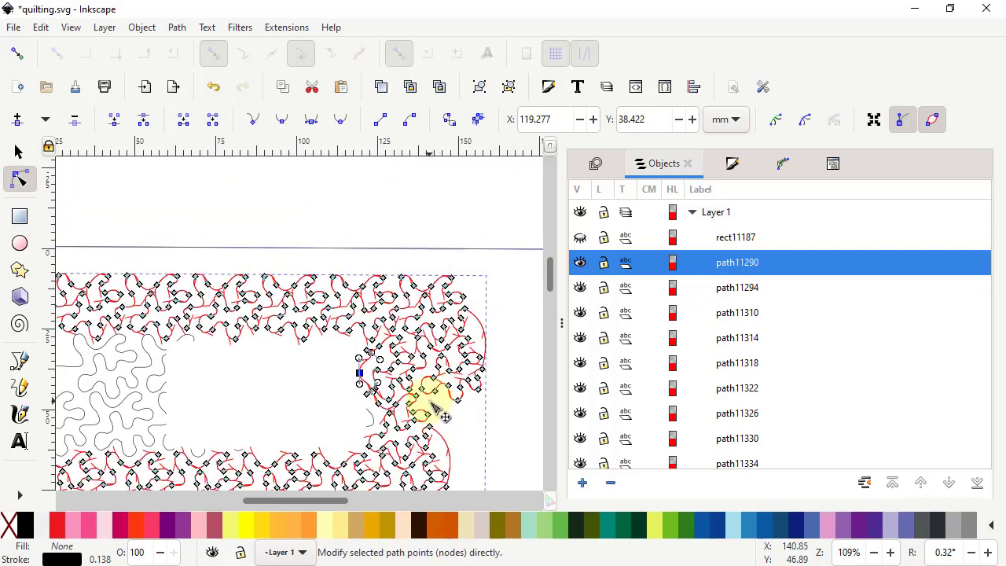
ctrl+scroll(419, 431, down, 2)
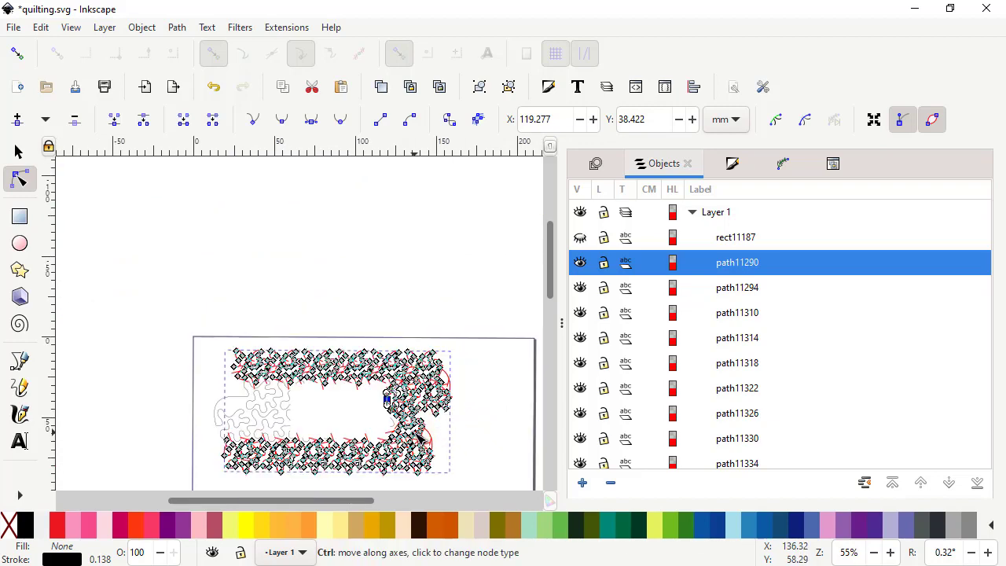
ctrl+scroll(403, 446, up, 2)
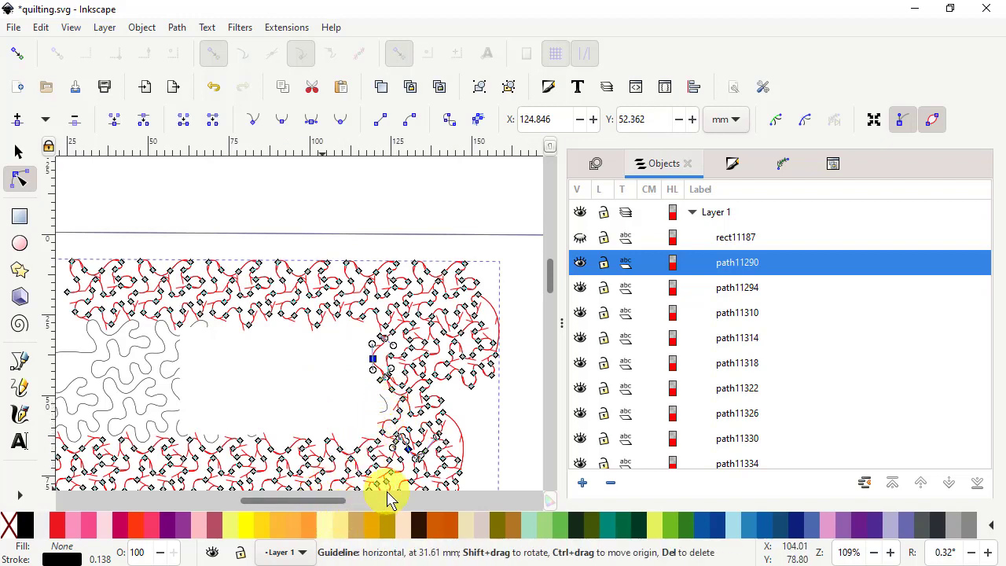
click(385, 405)
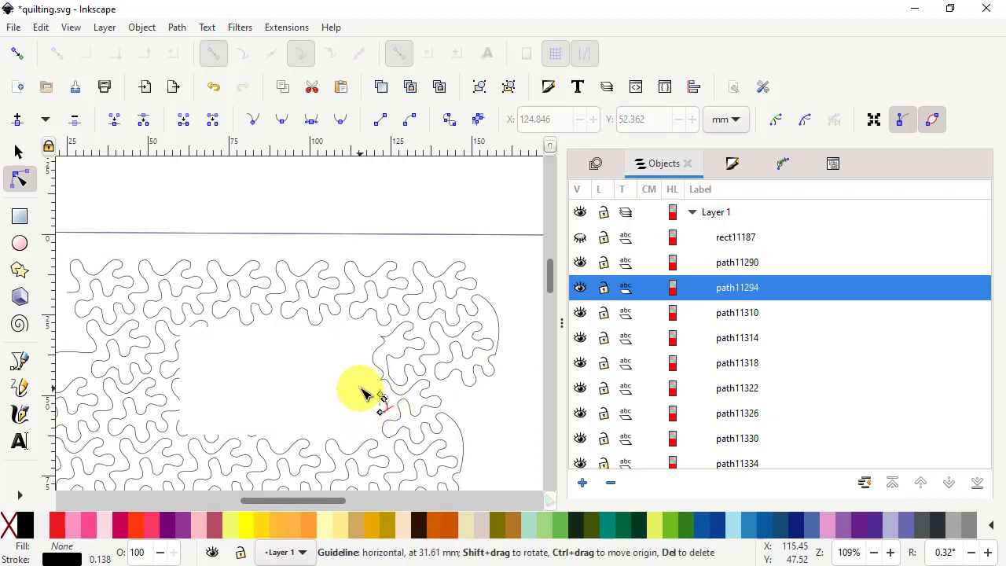
mouse_move(395, 411)
mouse_down()
mouse_move(397, 425)
mouse_move(393, 416)
mouse_up()
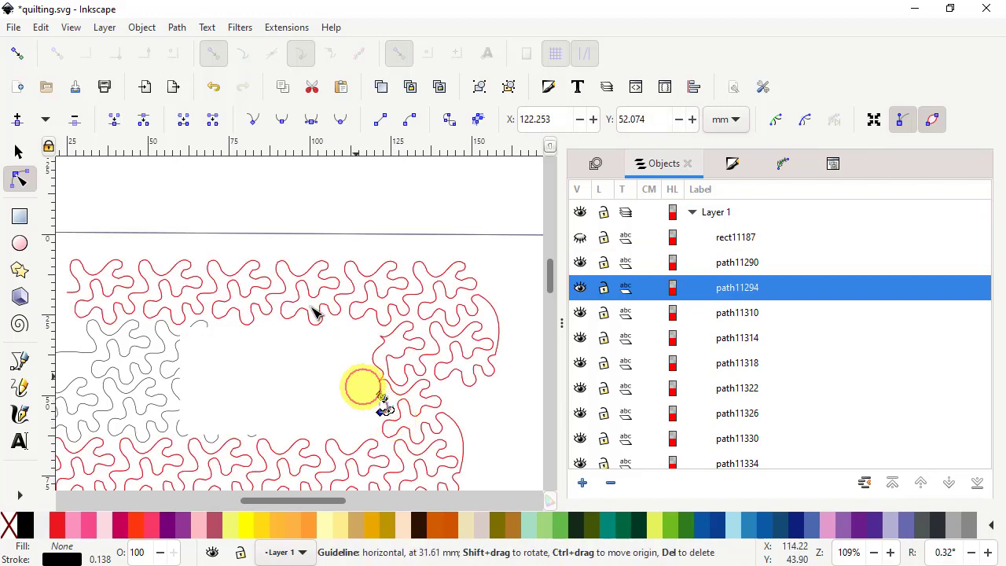
click(76, 124)
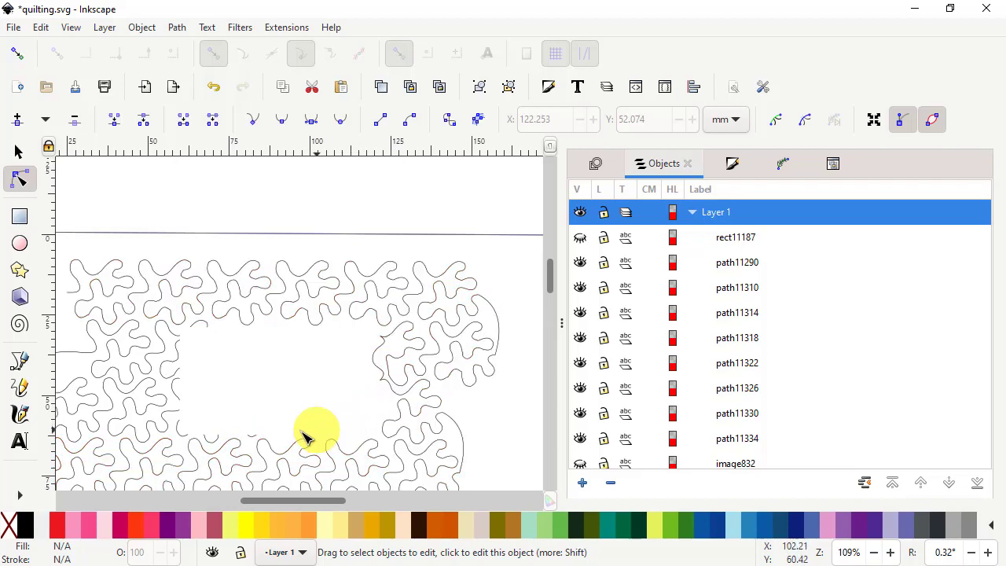
Delete all nodes of the small leftover fragment along the empty area's lower edge, near X 82.298, Y 62.005 mm.
drag(246, 419, 262, 438)
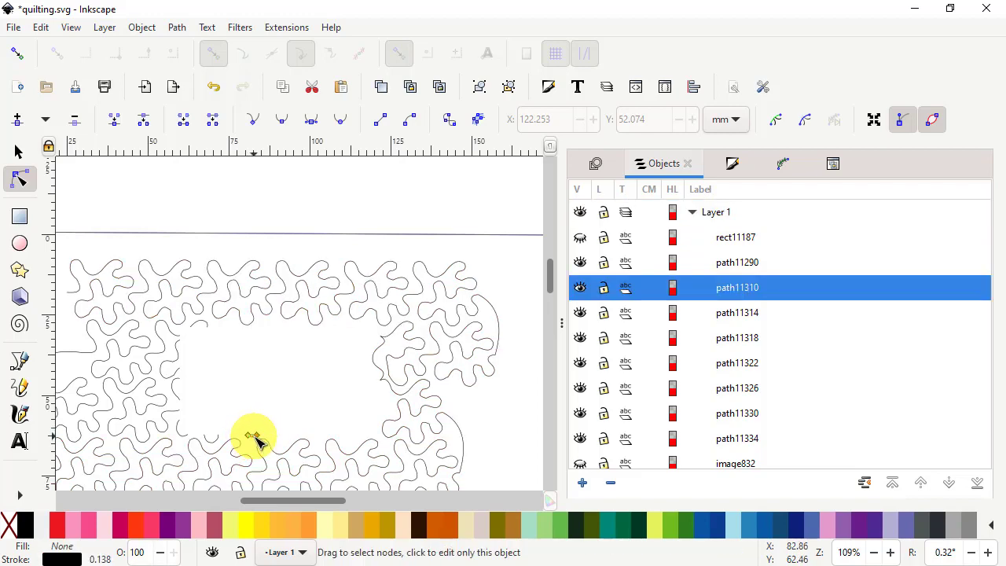
right_click(253, 439)
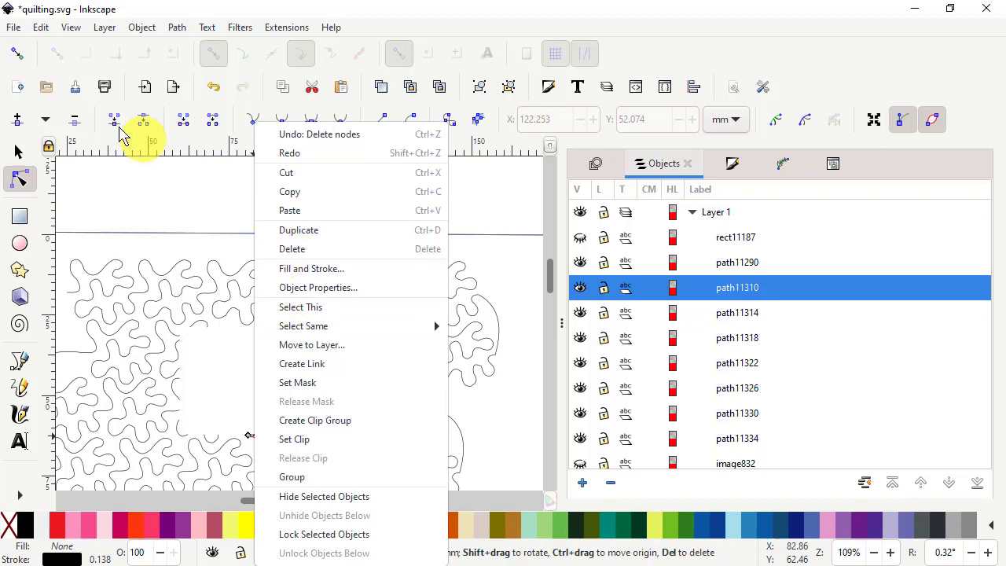
click(75, 122)
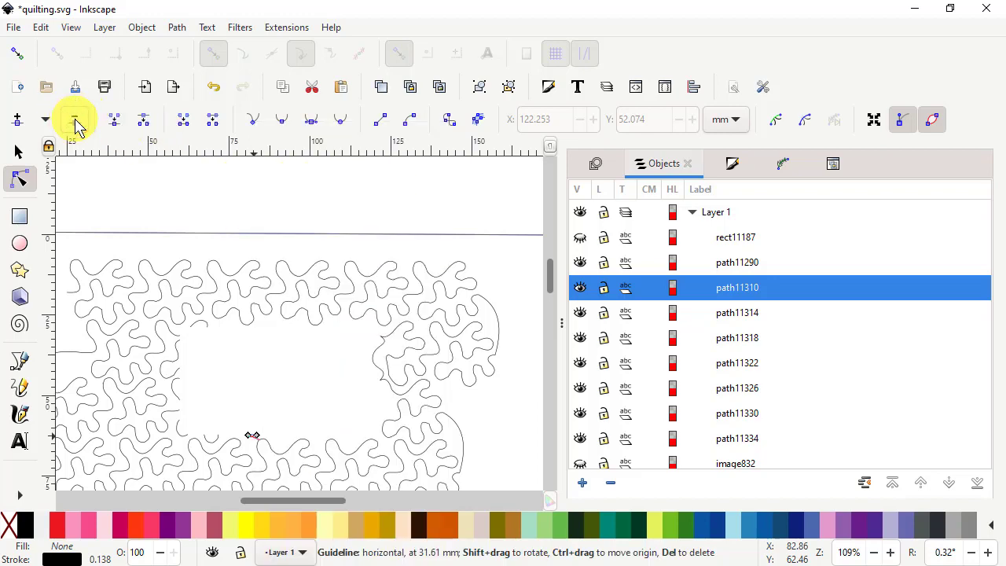
drag(229, 409, 268, 445)
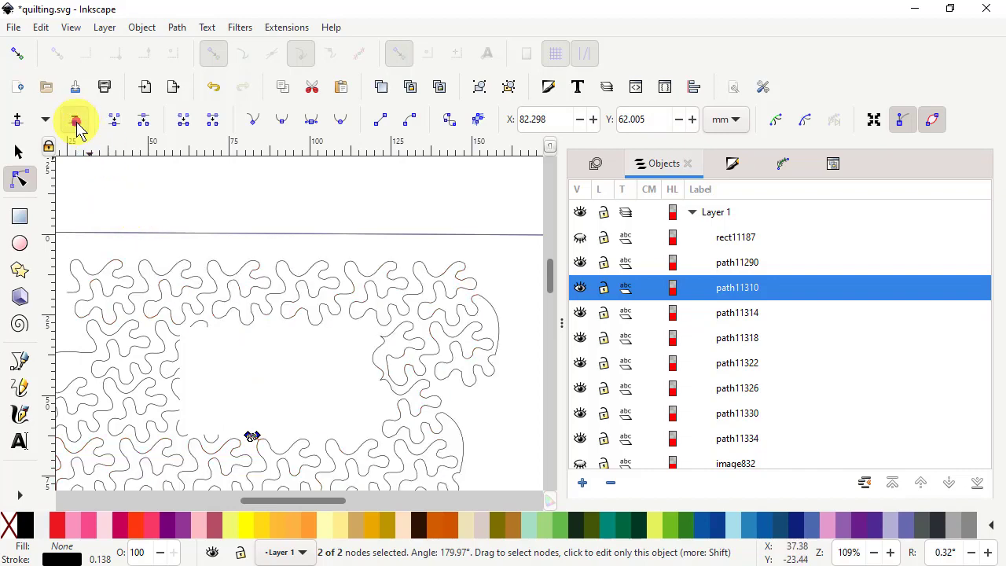
click(76, 123)
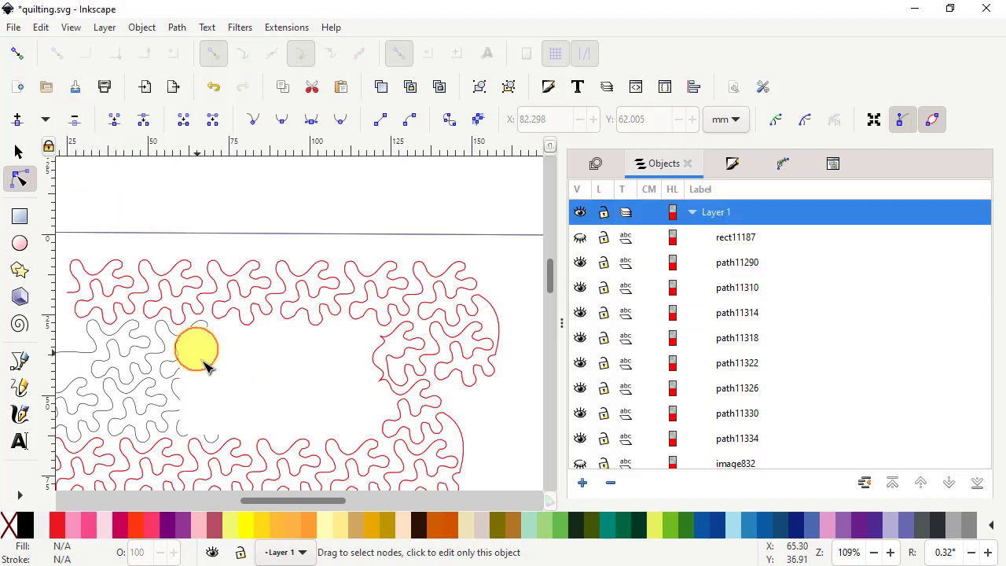
Delete all nodes of the small V-shaped leftover fragment at the empty area's lower edge, near X 69.688, Y 63.250 mm.
click(224, 438)
click(76, 122)
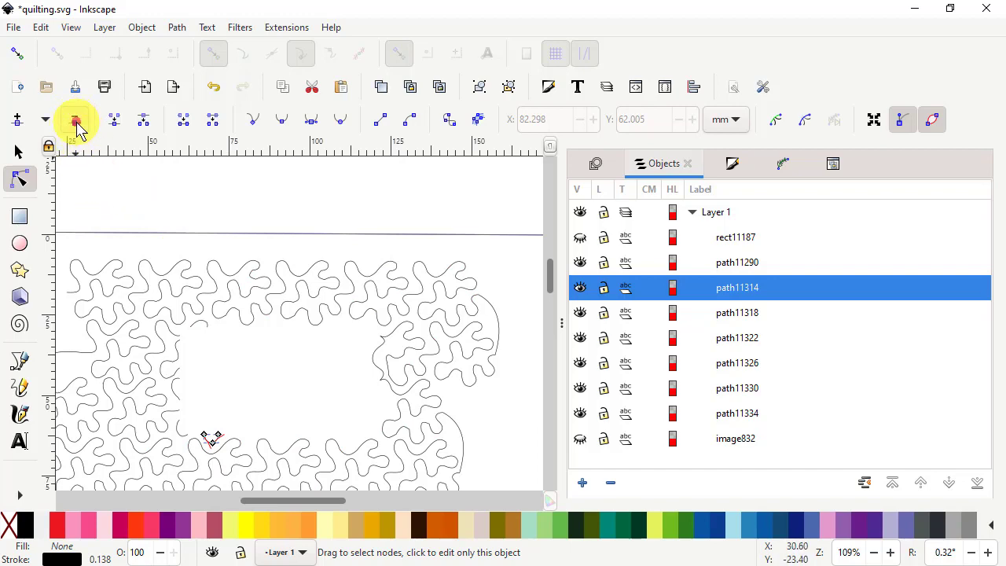
drag(196, 419, 227, 462)
click(76, 121)
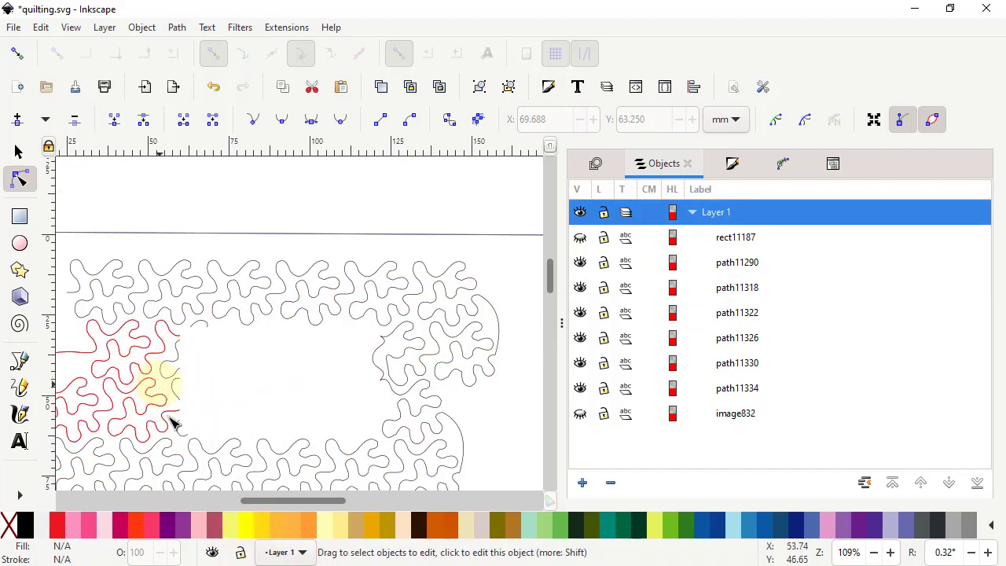
Pull the left stippling path's overlapping end node outward to X 4.361, Y 48.825 mm and include the long lower path in the selection.
click(197, 471)
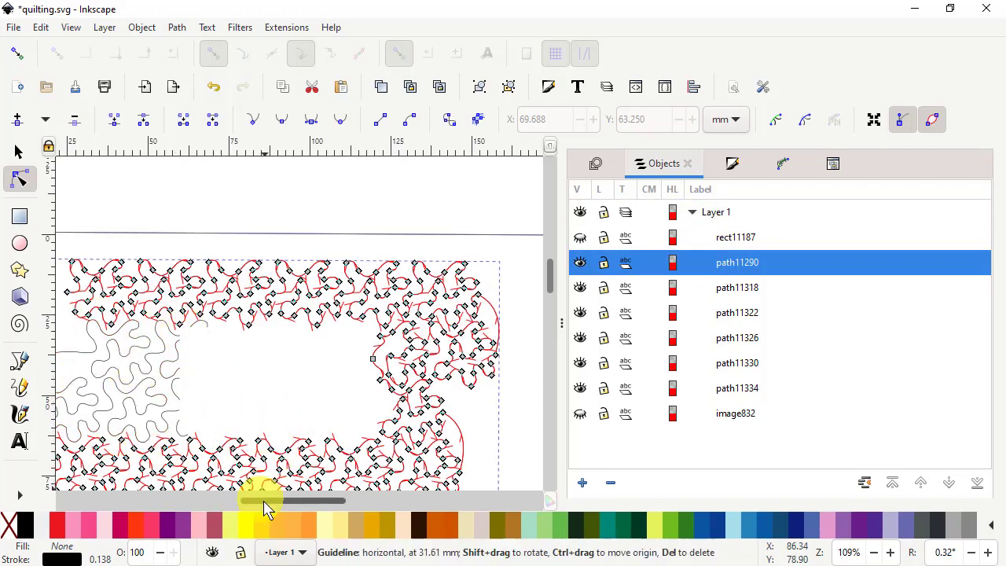
drag(267, 507, 233, 505)
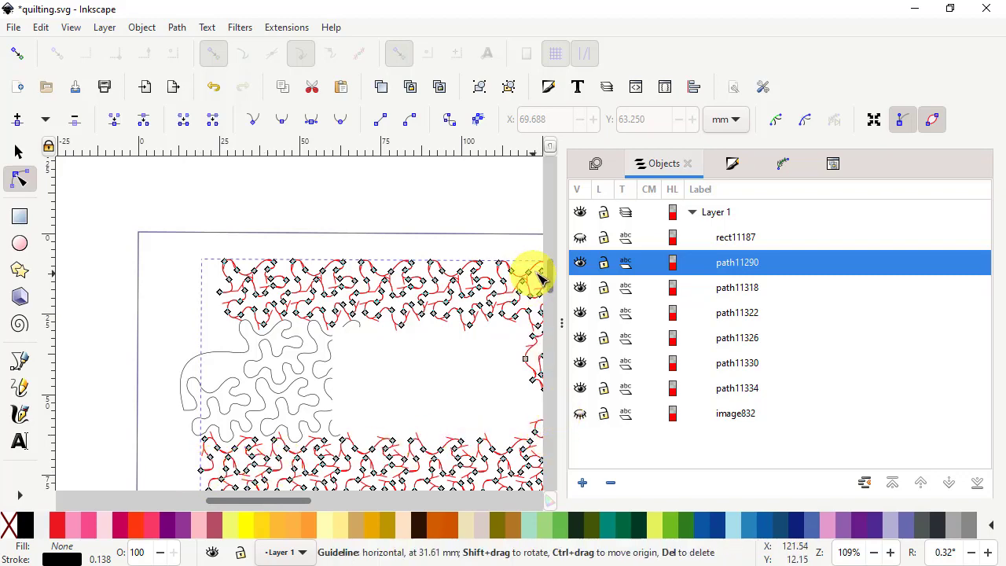
scroll(550, 279, down, 3)
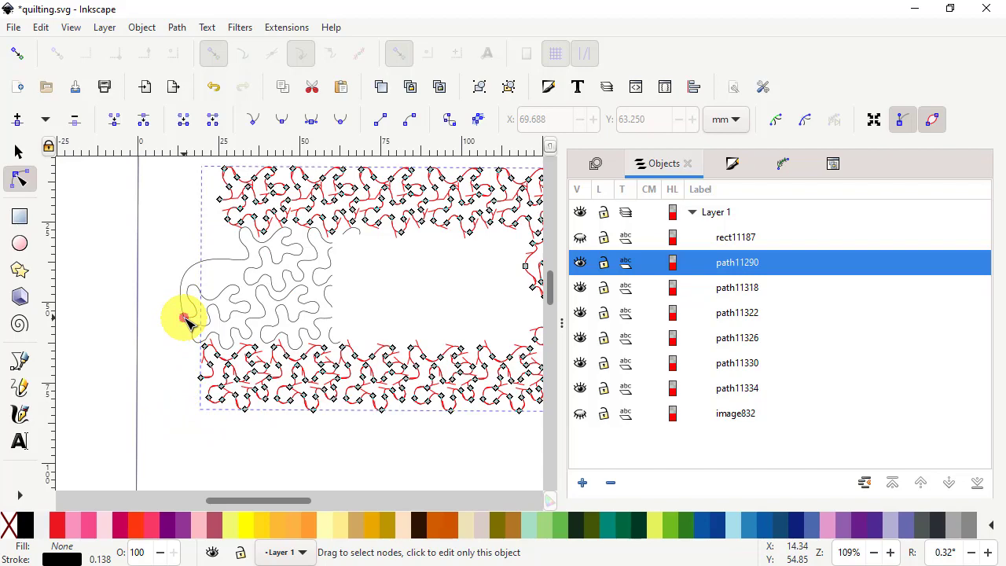
click(186, 320)
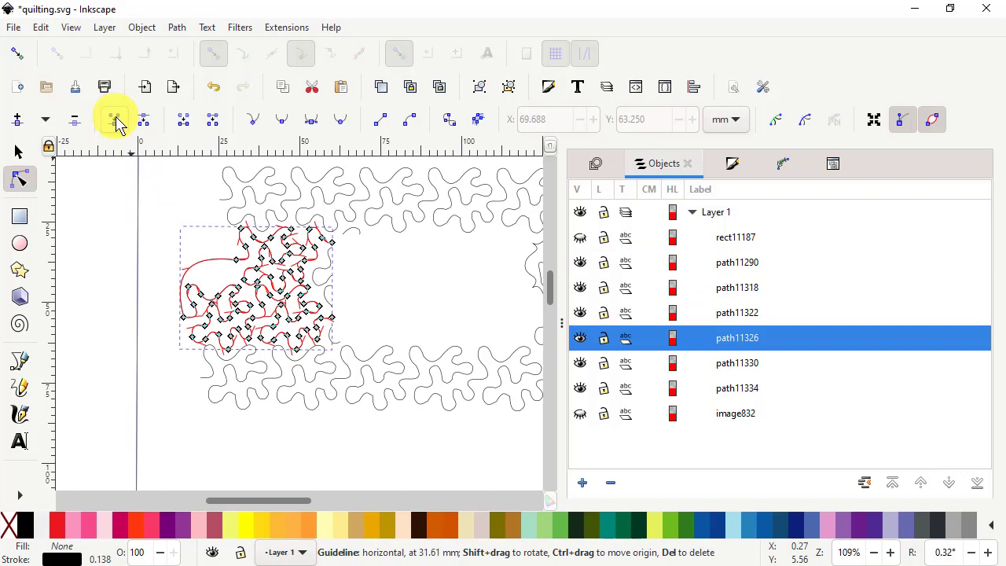
click(189, 318)
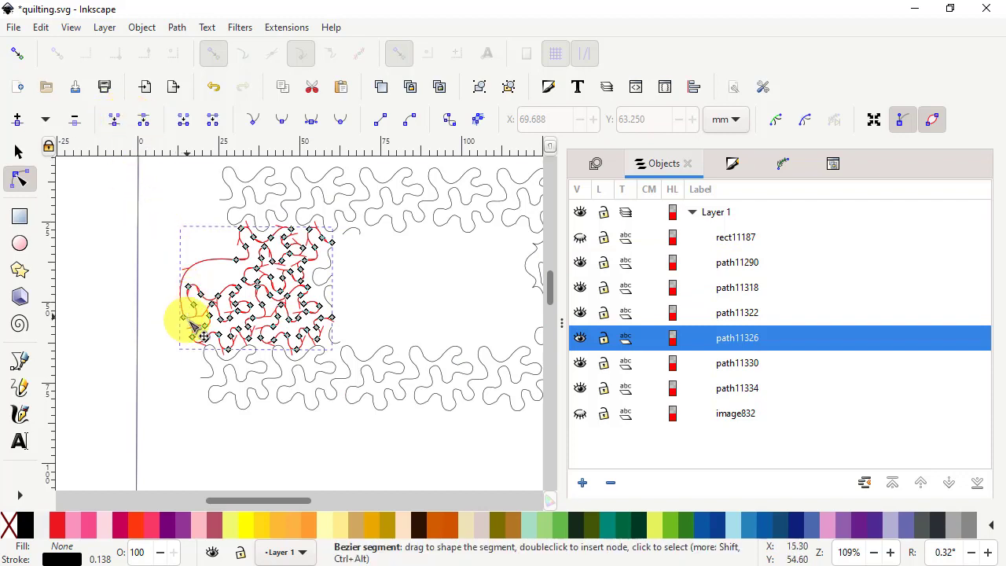
drag(183, 318, 187, 297)
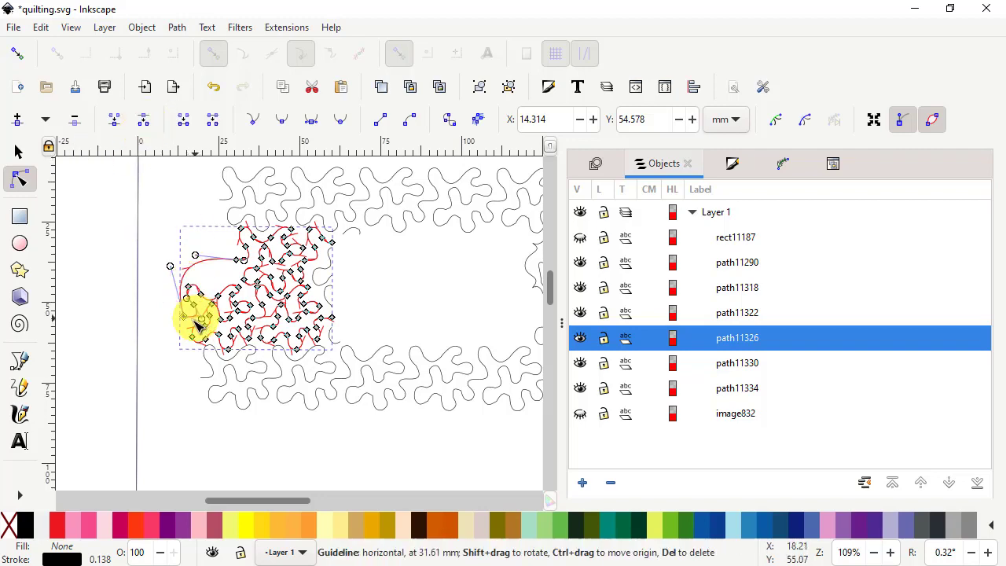
drag(183, 316, 151, 297)
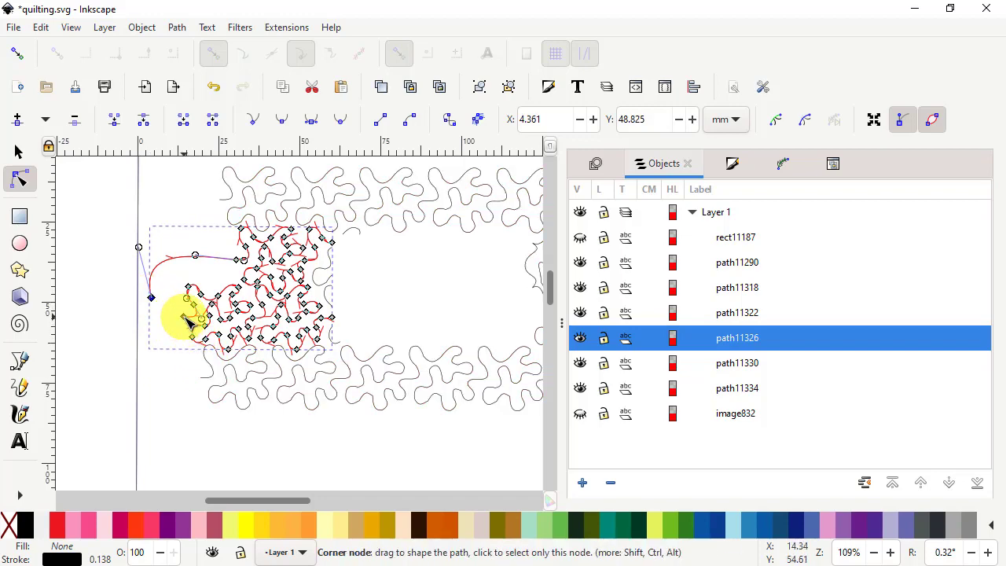
shift+click(211, 382)
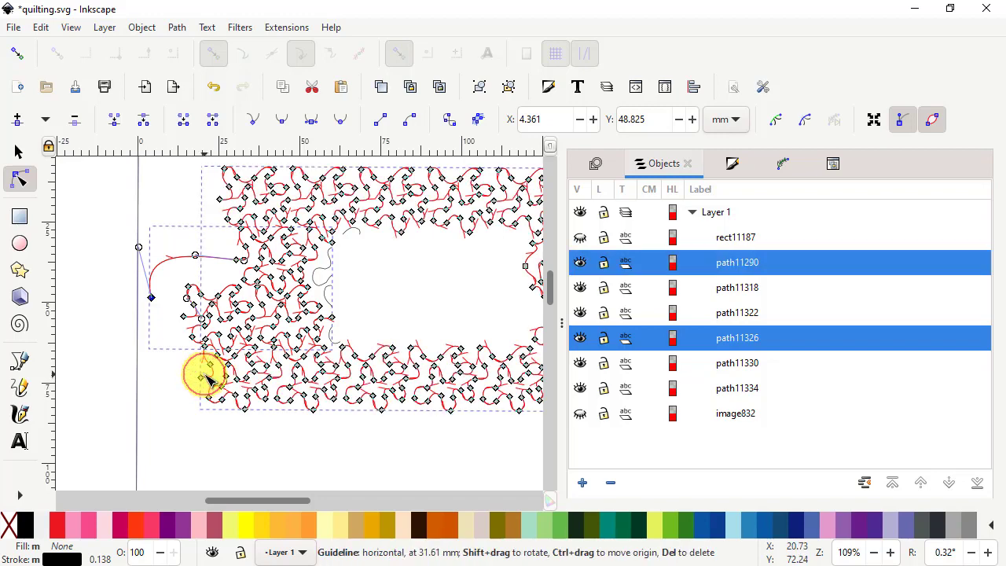
Try to join the left path's inner end to the lower path's open end with three end nodes selected, and undo the segment.
shift+click(183, 317)
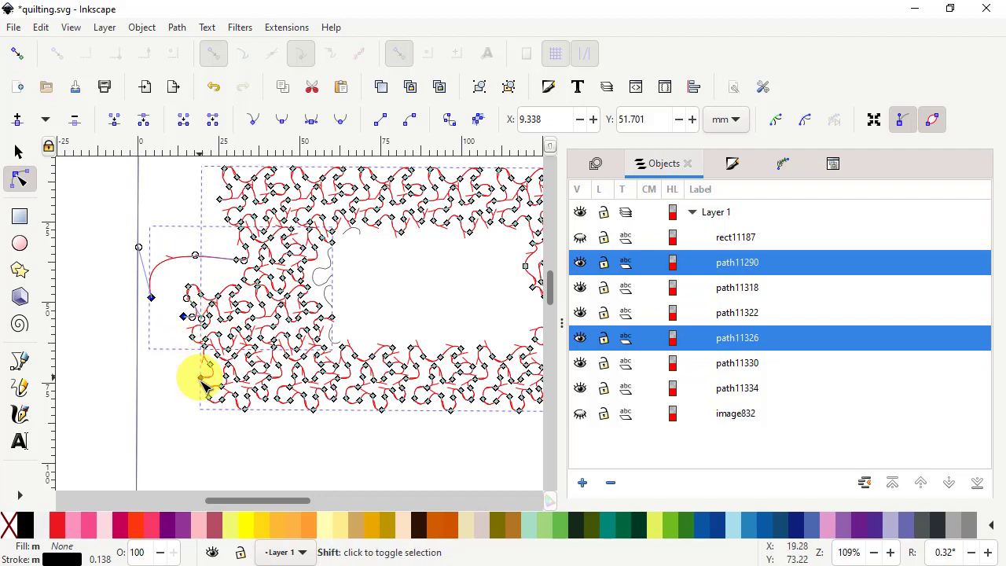
shift+click(201, 379)
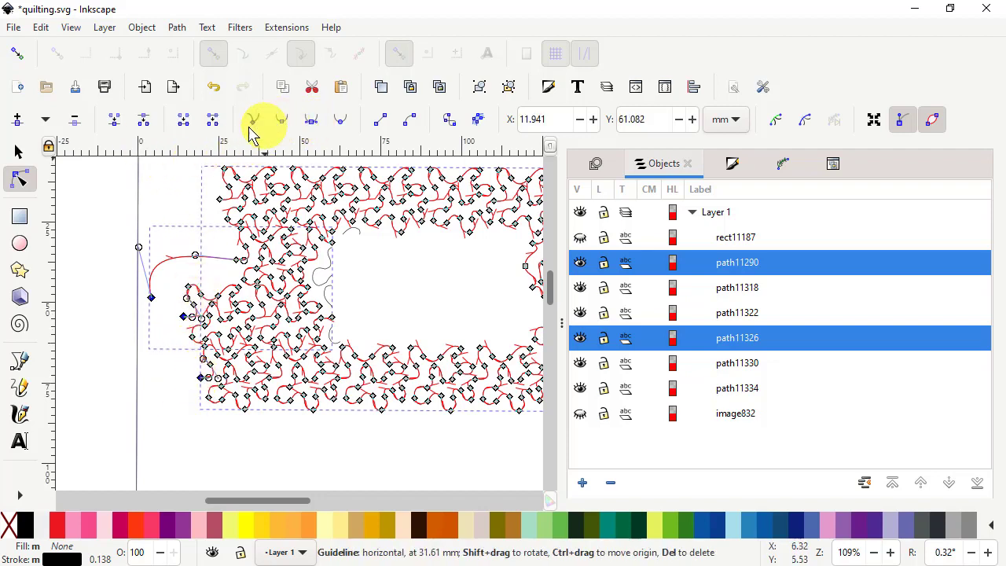
click(187, 125)
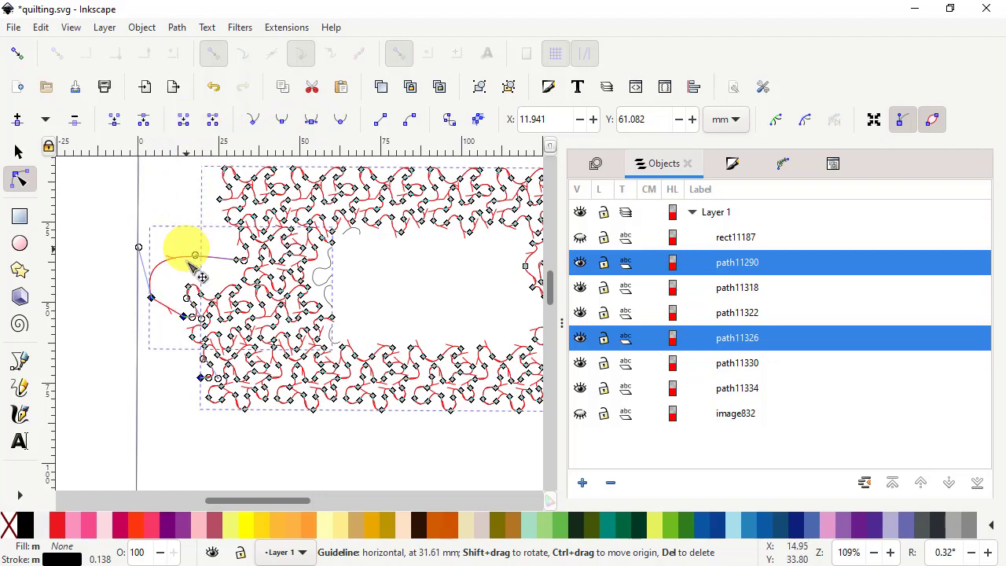
click(147, 344)
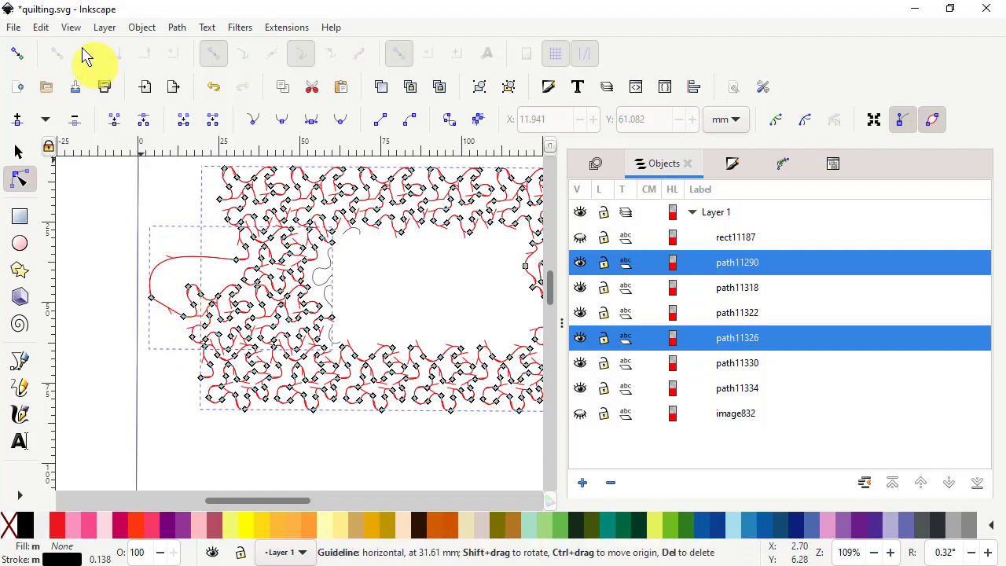
click(41, 28)
click(89, 47)
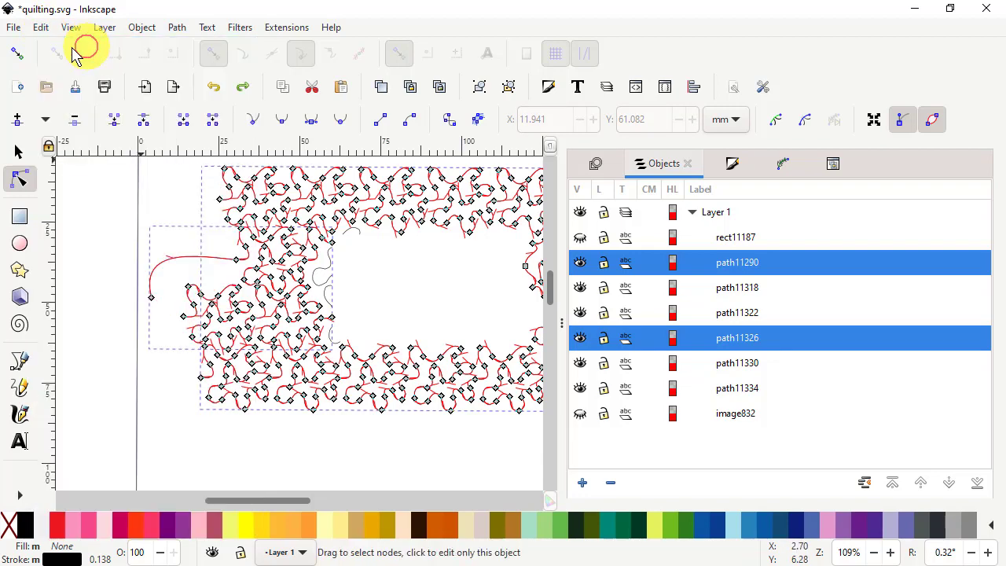
Join the left path's inner end node to the lower path's open left end with a new segment and curve it outward.
click(185, 318)
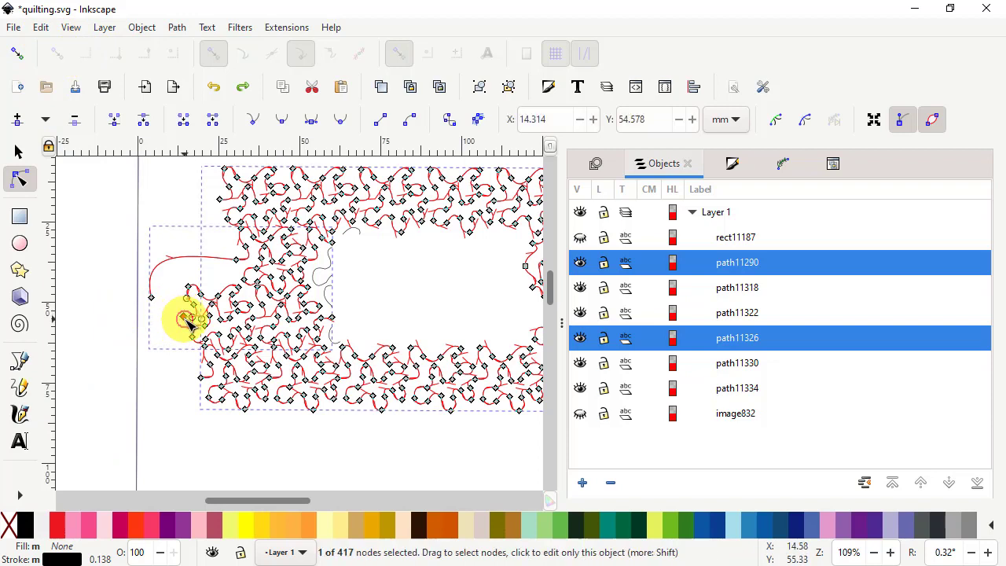
shift+click(202, 379)
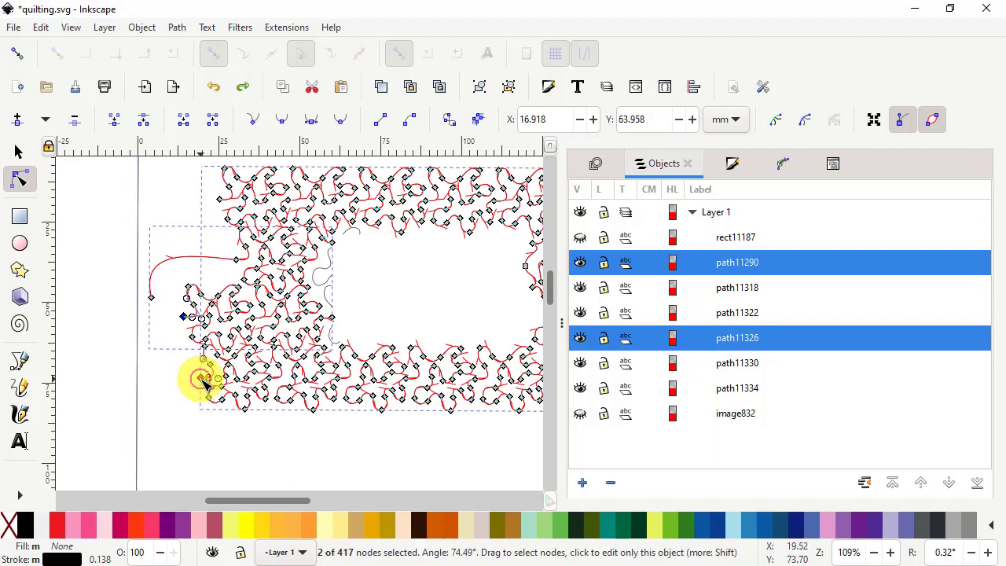
click(183, 119)
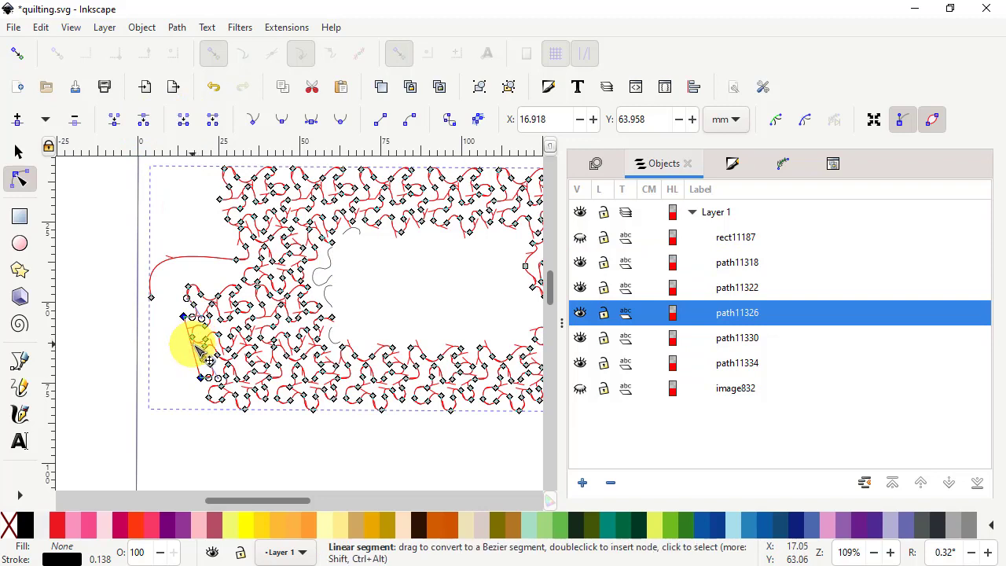
drag(194, 346, 183, 358)
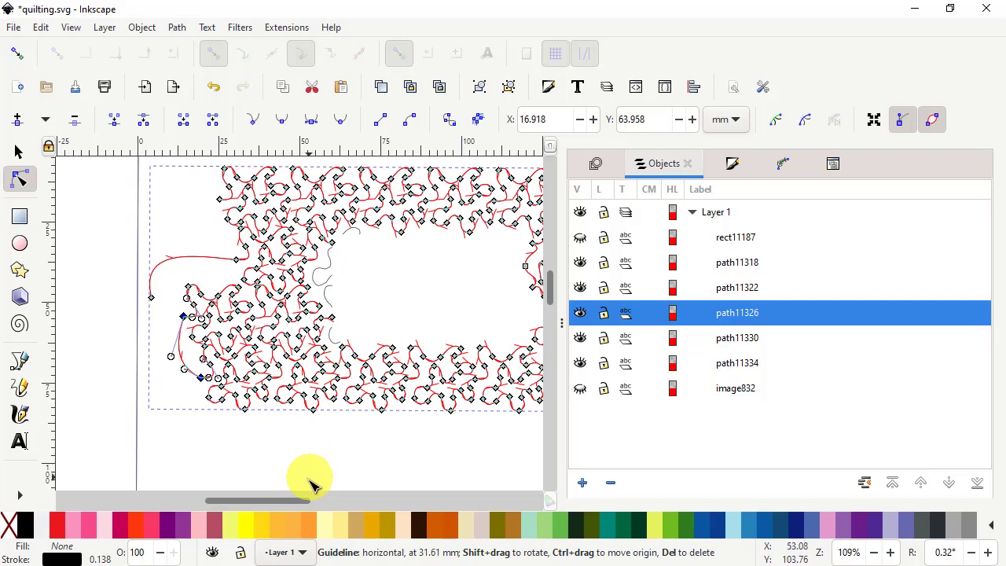
click(266, 462)
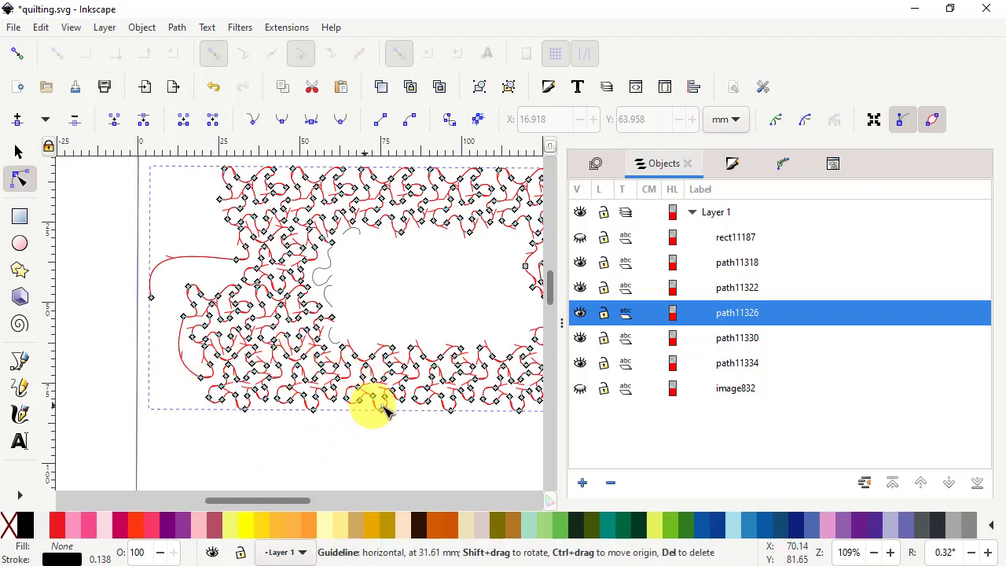
Examine the combined stippling path around the empty rectangle for remaining open ends and leftover fragments.
scroll(366, 385, left, 2)
scroll(437, 355, left, 2)
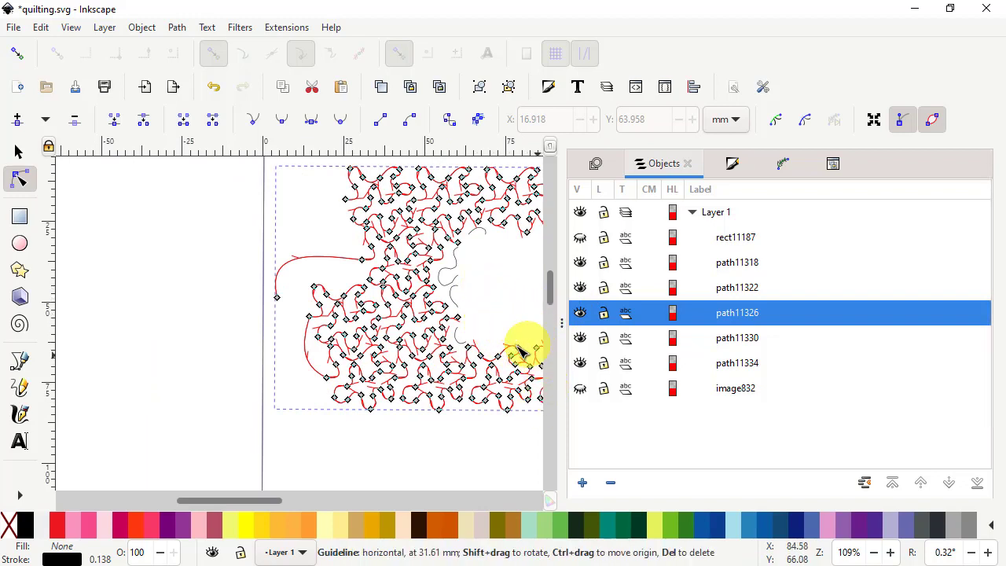
scroll(504, 333, up, 2)
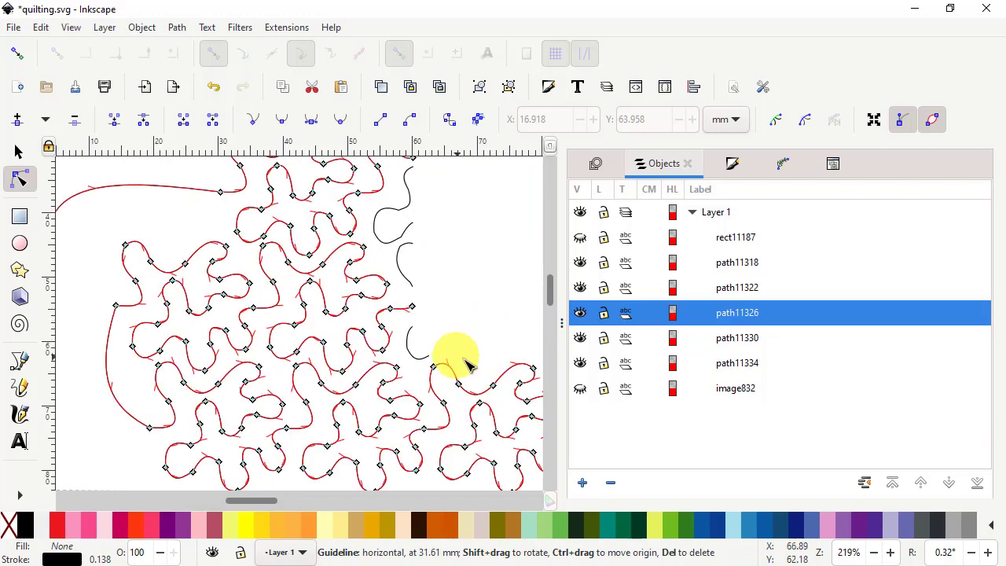
click(485, 313)
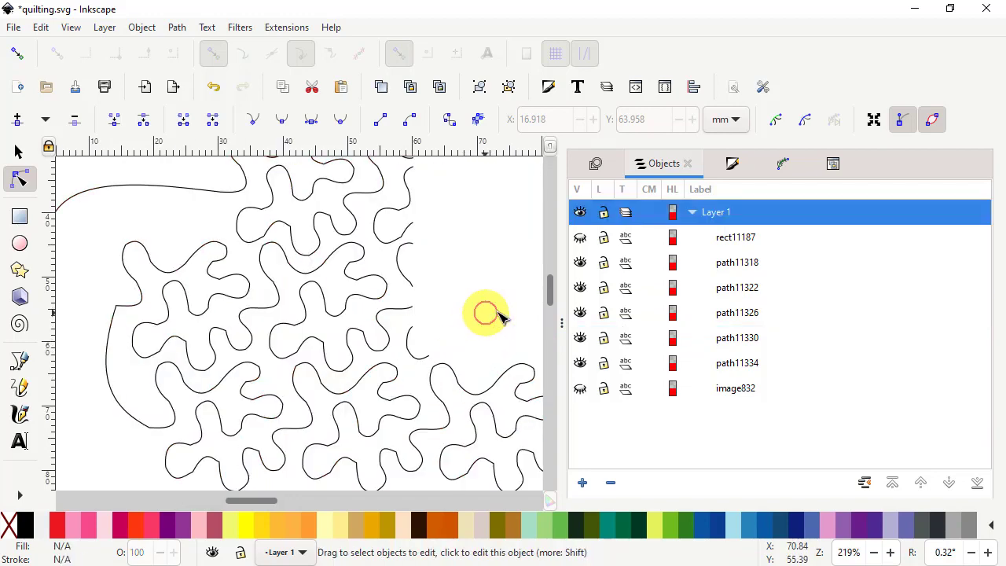
click(396, 311)
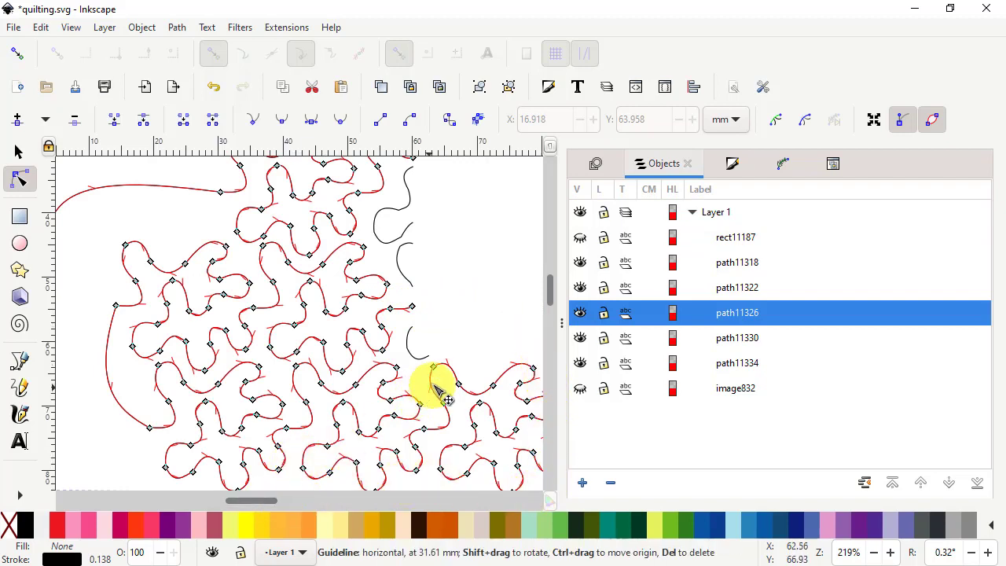
scroll(434, 391, right, 1)
scroll(433, 392, right, 9)
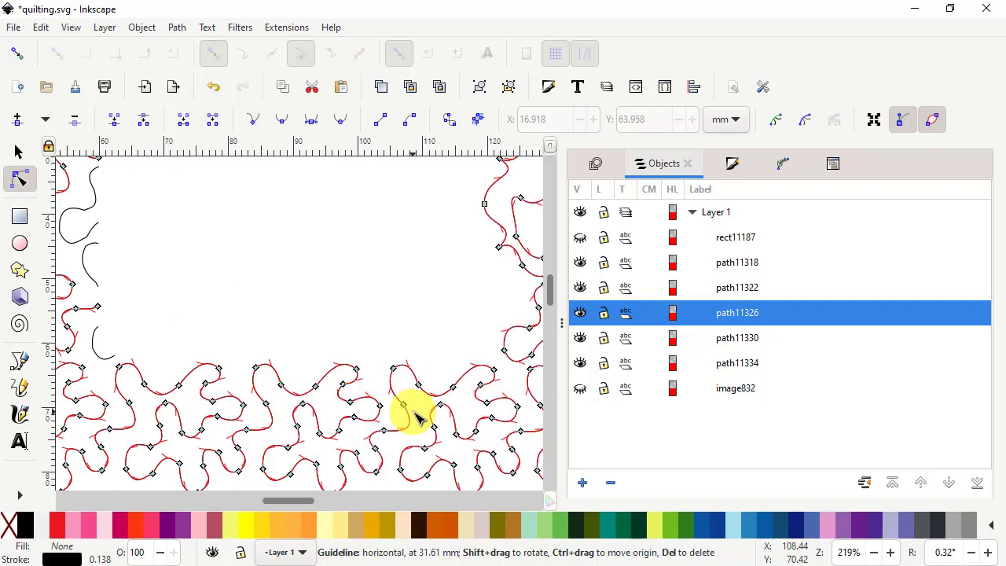
scroll(412, 416, down, 3)
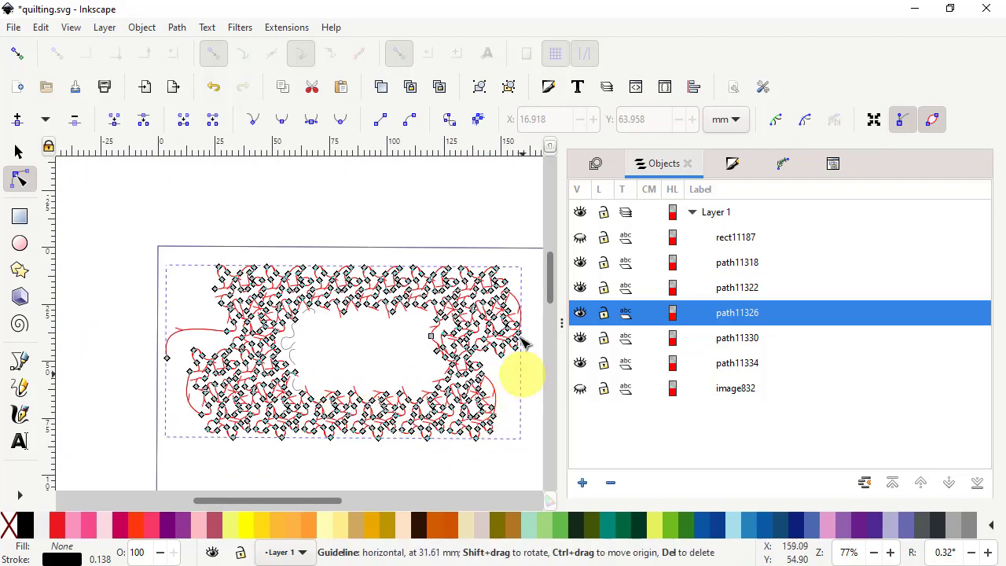
click(293, 399)
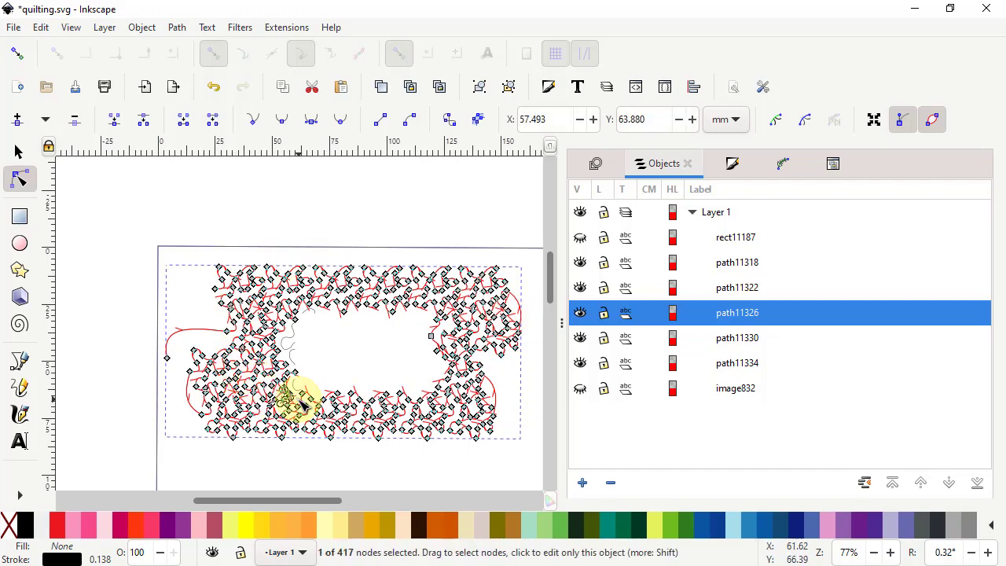
Move the stippling path's open inner end node to X 58.614, Y 56.874 mm and join it to the small fragment by the rectangle's lower-left corner.
scroll(299, 402, up, 2)
scroll(301, 404, up, 1)
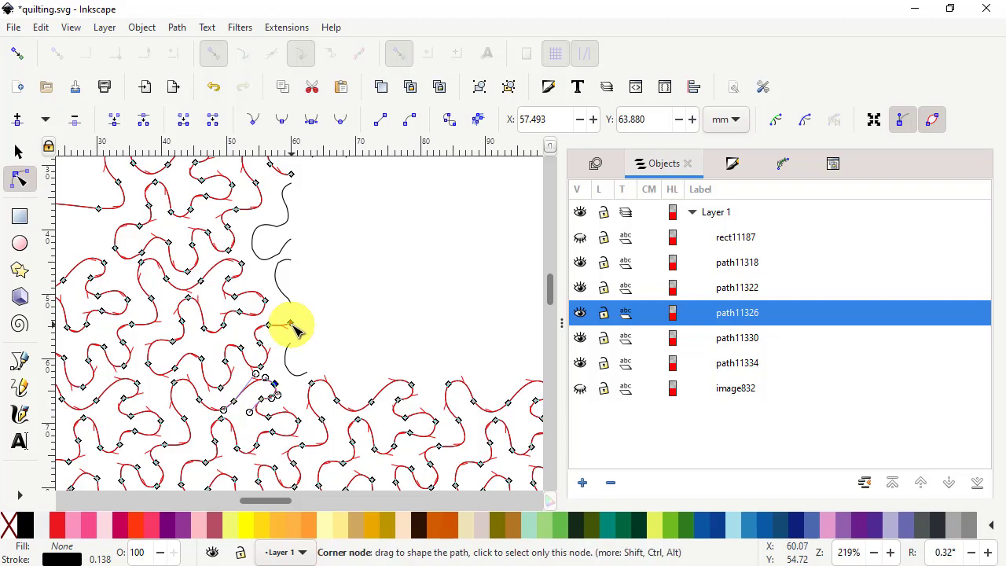
drag(292, 325, 280, 341)
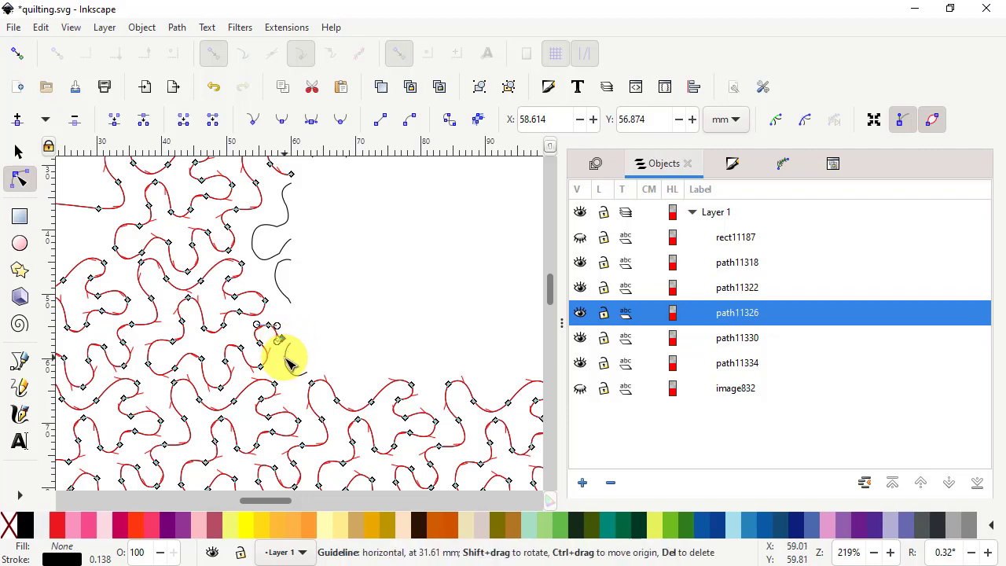
shift+click(297, 364)
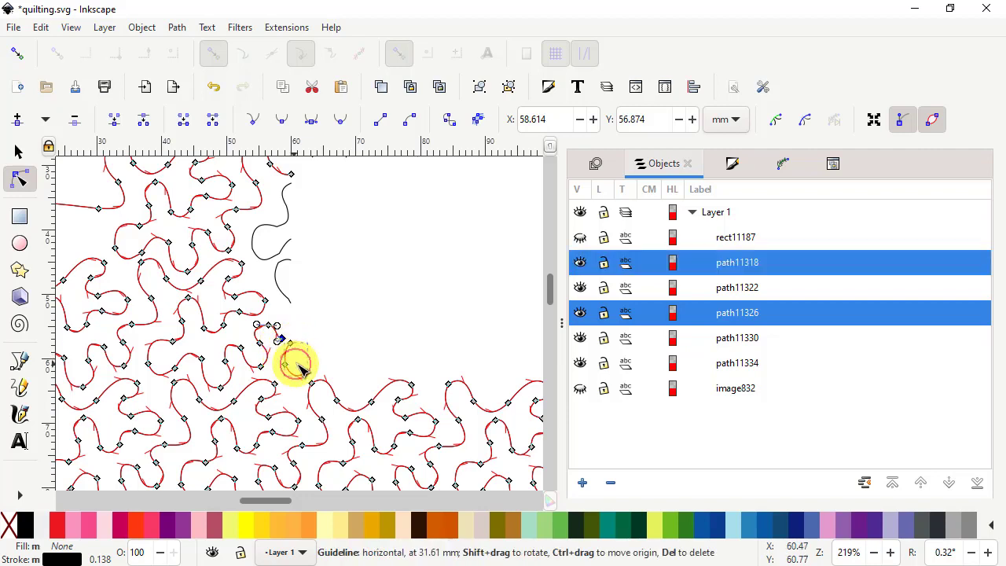
mouse_move(267, 336)
mouse_down()
mouse_move(297, 338)
mouse_move(306, 360)
mouse_up()
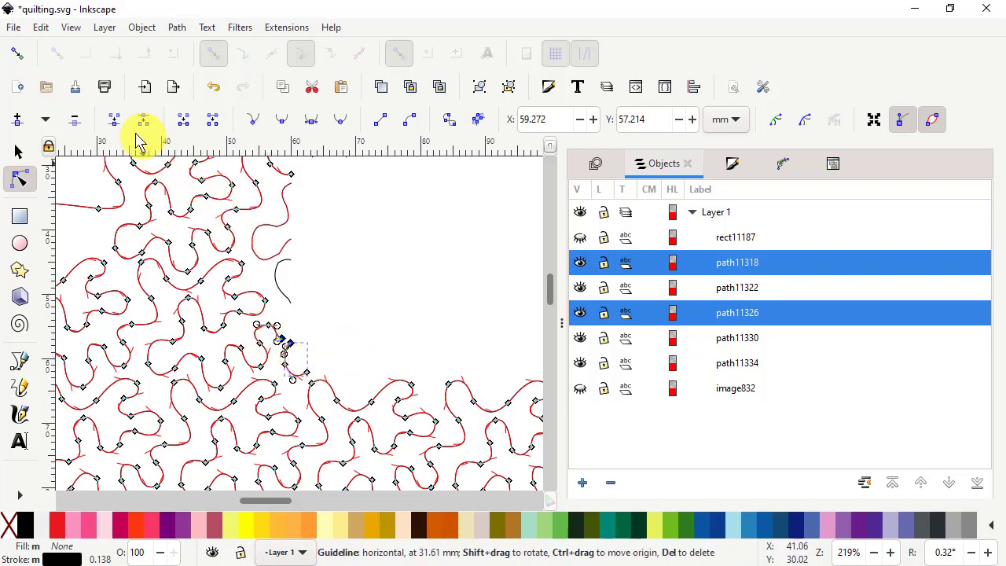
click(114, 124)
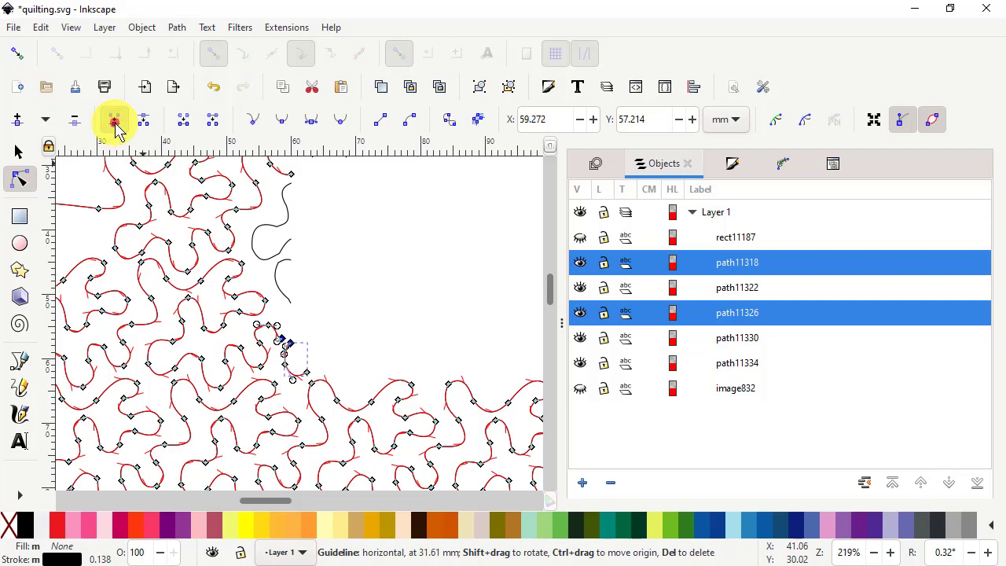
key(Delete)
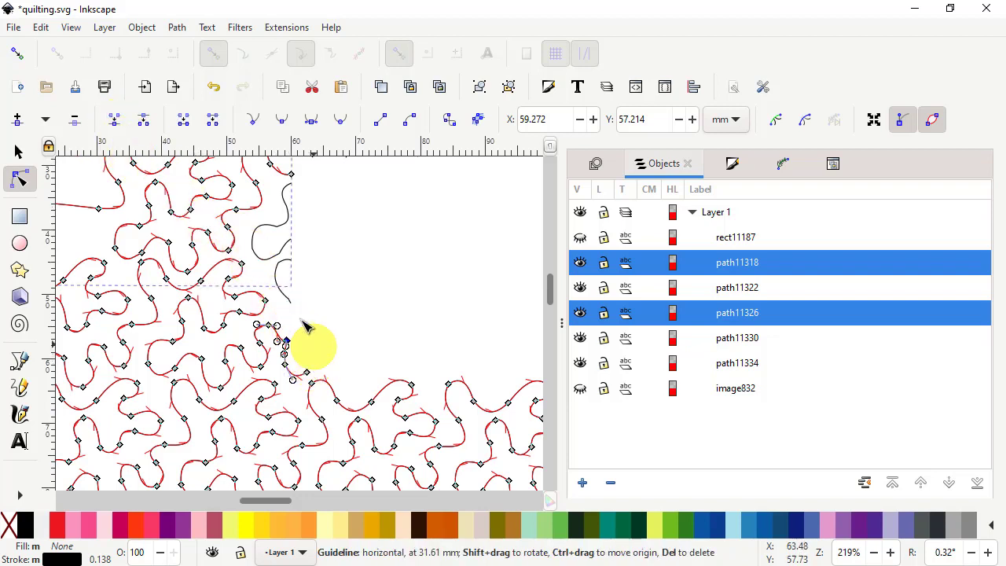
Connect the joined fragment's open lower end to the bottom end of the short fragment above it with a new segment and curve it outward.
shift+click(289, 299)
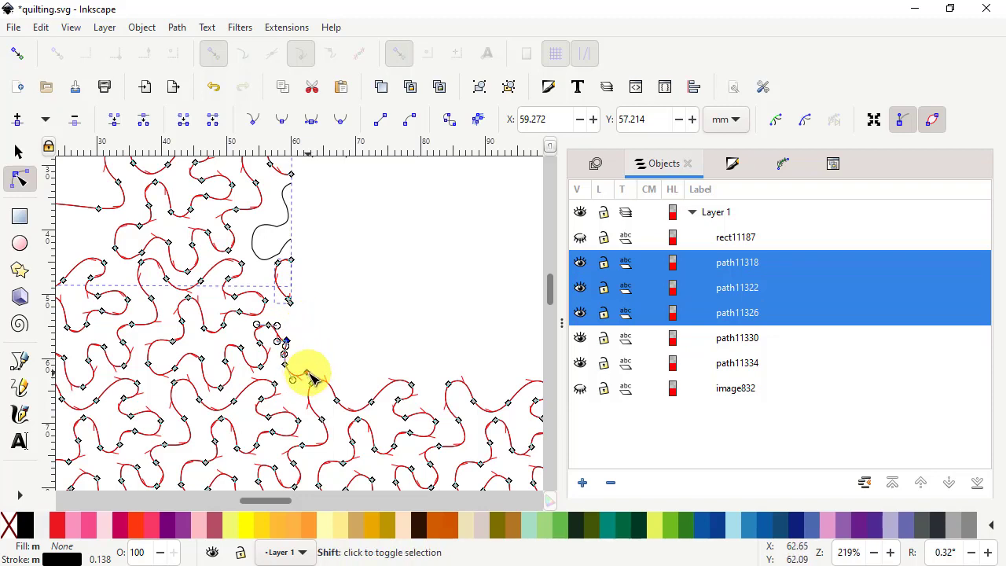
click(307, 373)
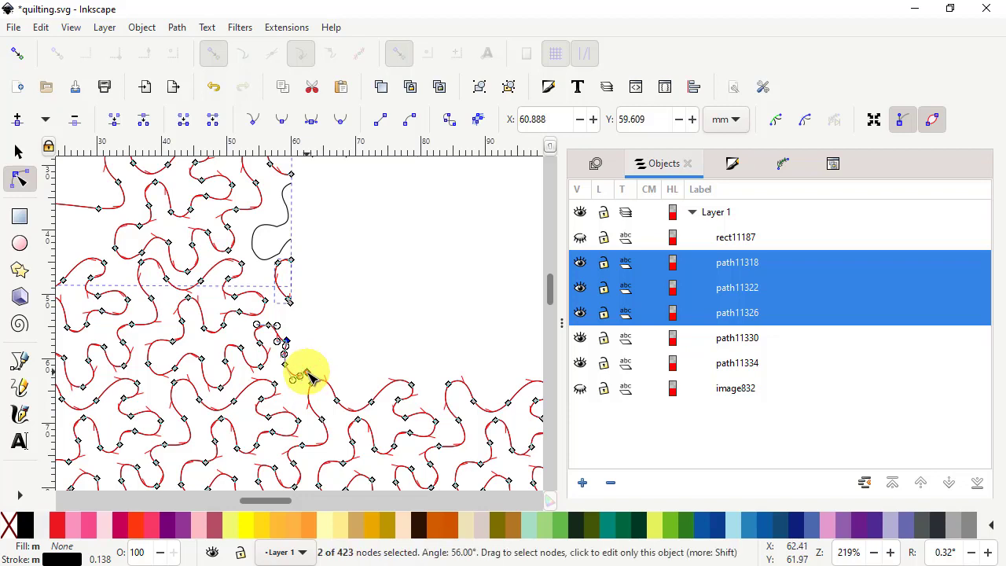
click(327, 342)
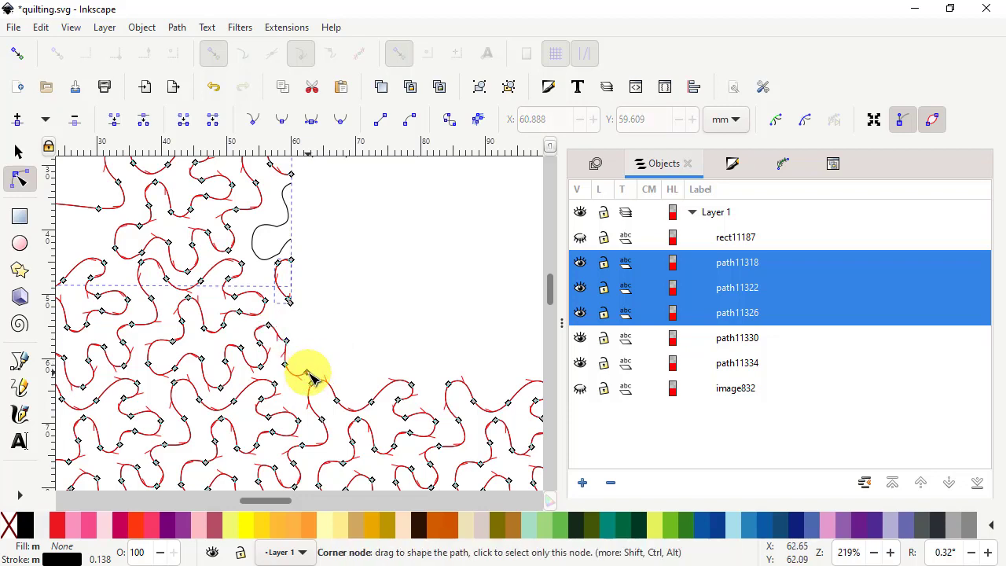
click(307, 374)
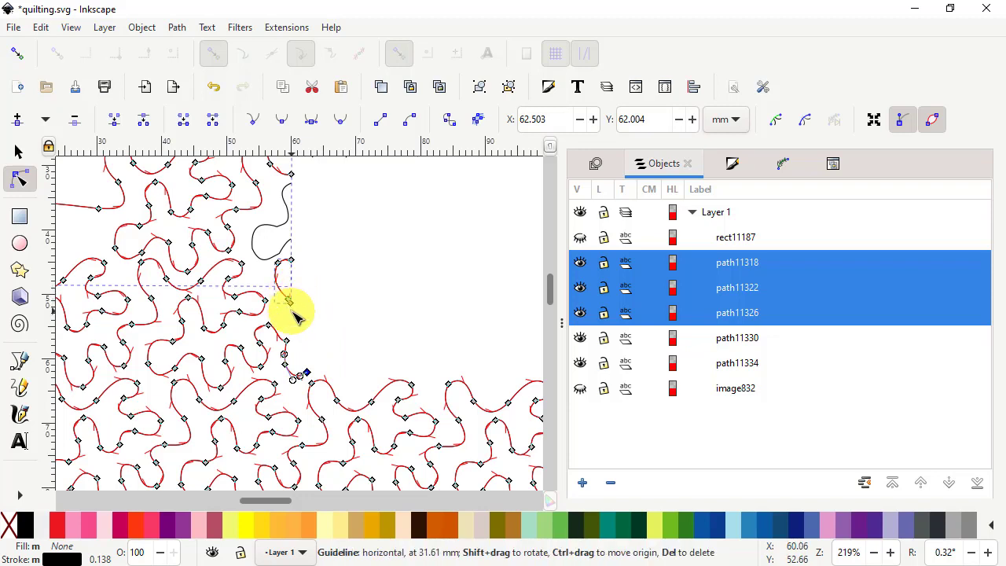
shift+click(291, 304)
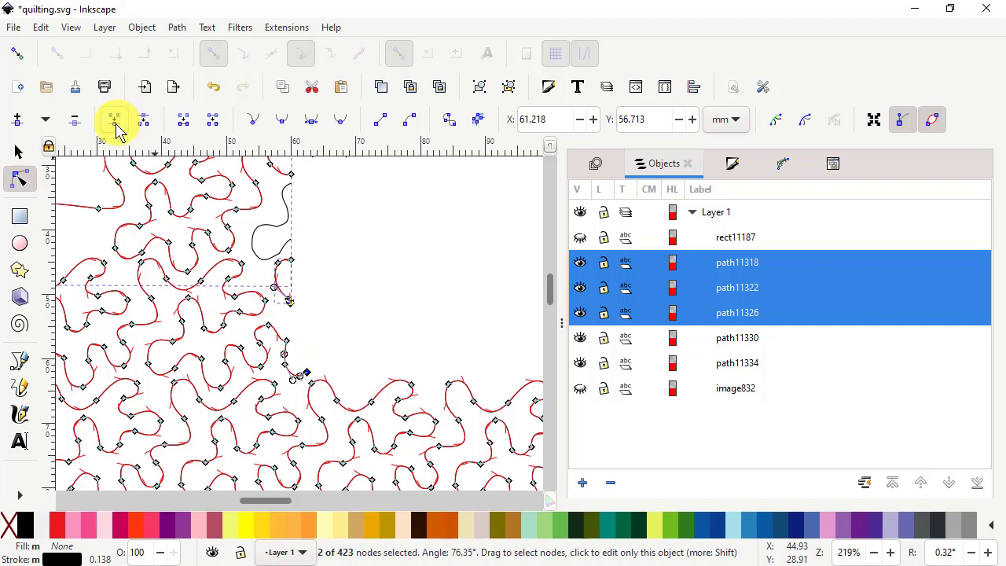
click(185, 122)
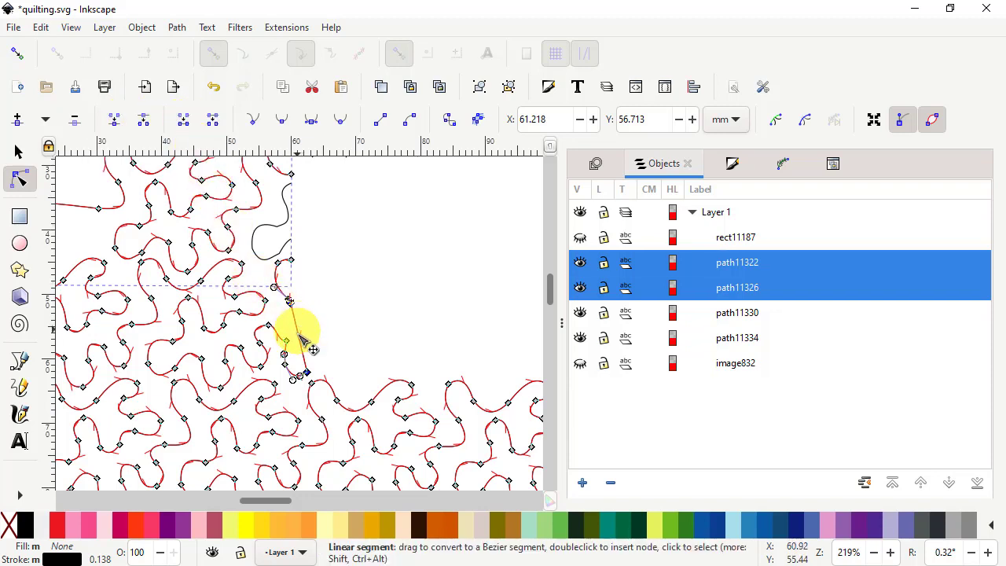
drag(298, 336, 306, 322)
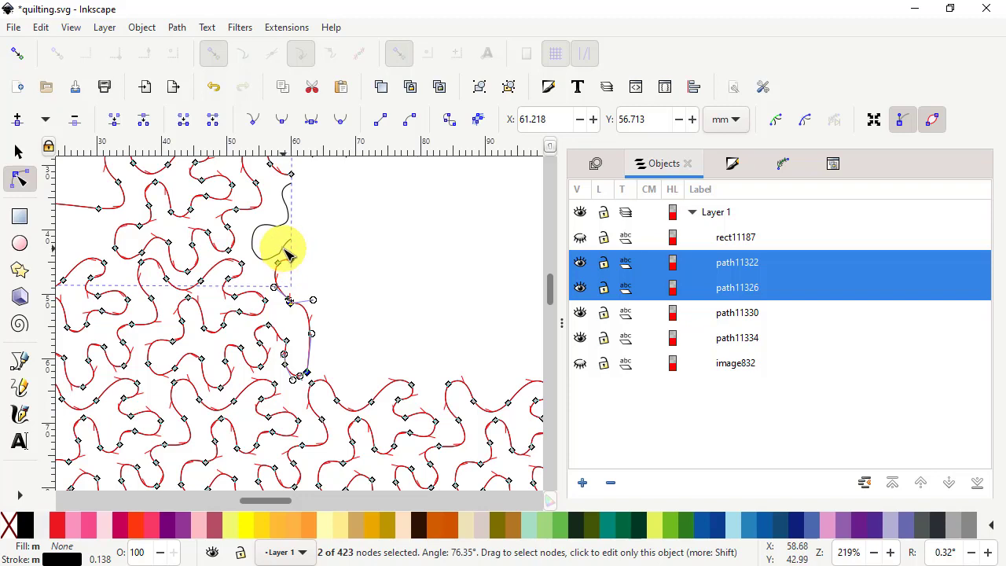
Add the uppermost fragment on the rectangle's left edge to the selection and connect its lower end to the short fragment's top with a curved segment.
shift+click(286, 252)
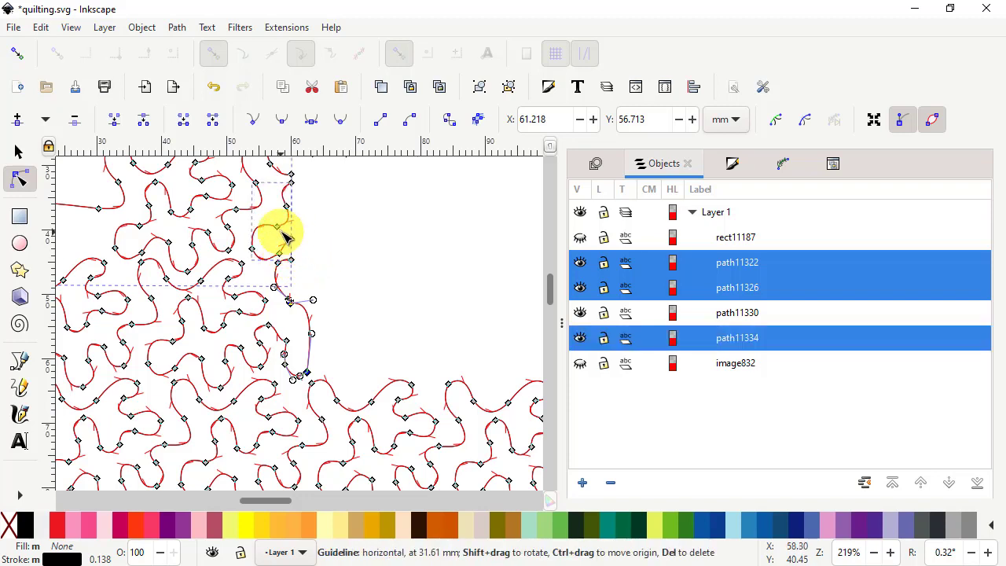
drag(280, 230, 308, 268)
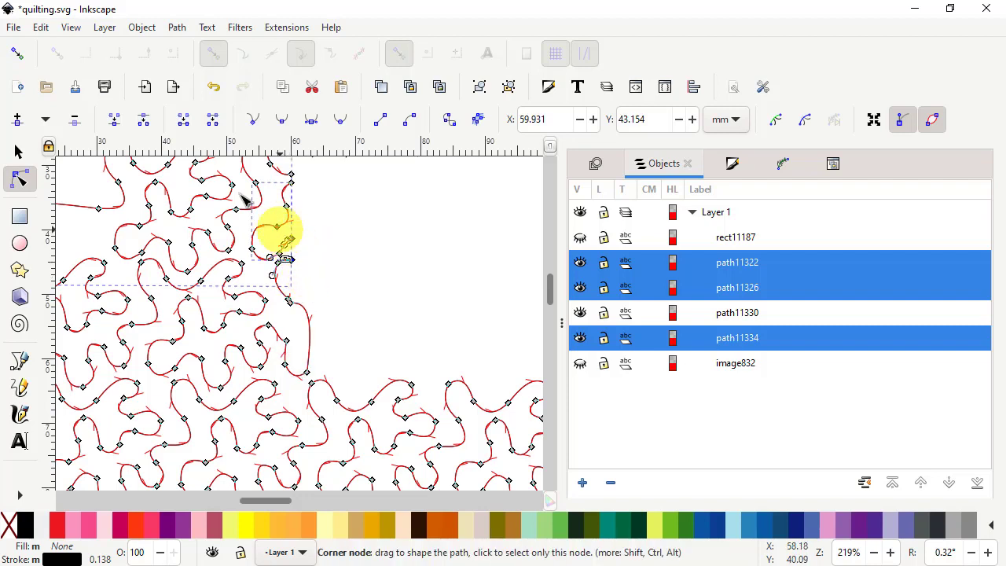
click(184, 123)
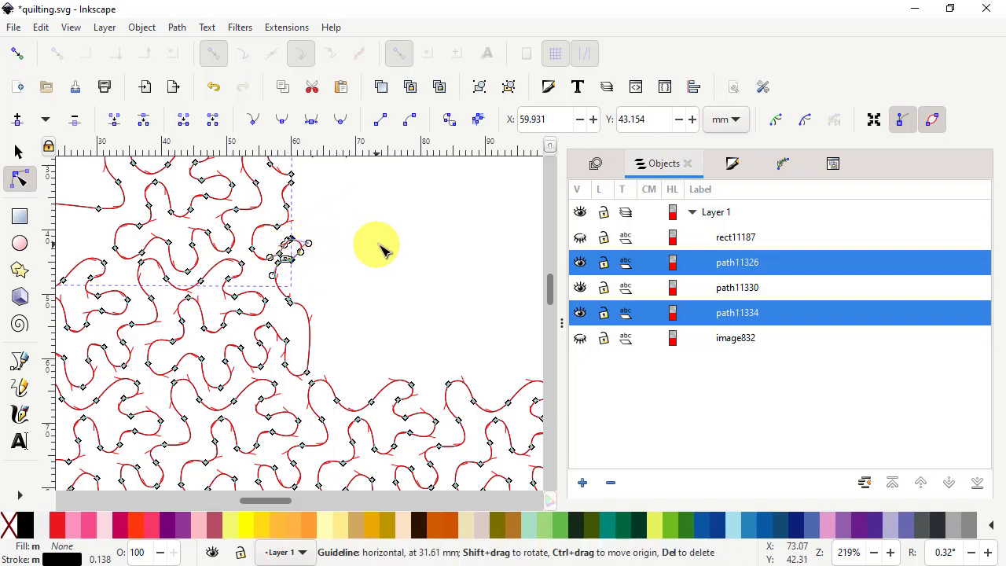
Examine which pieces path11334, path11330 and path11326 cover and where open ends remain around the empty rectangle.
scroll(385, 256, down, 4)
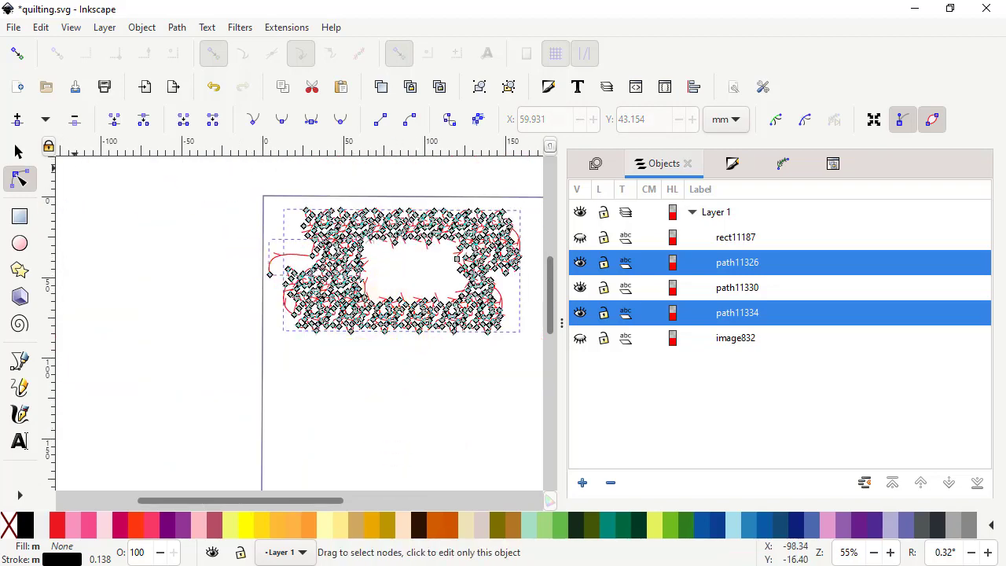
click(20, 154)
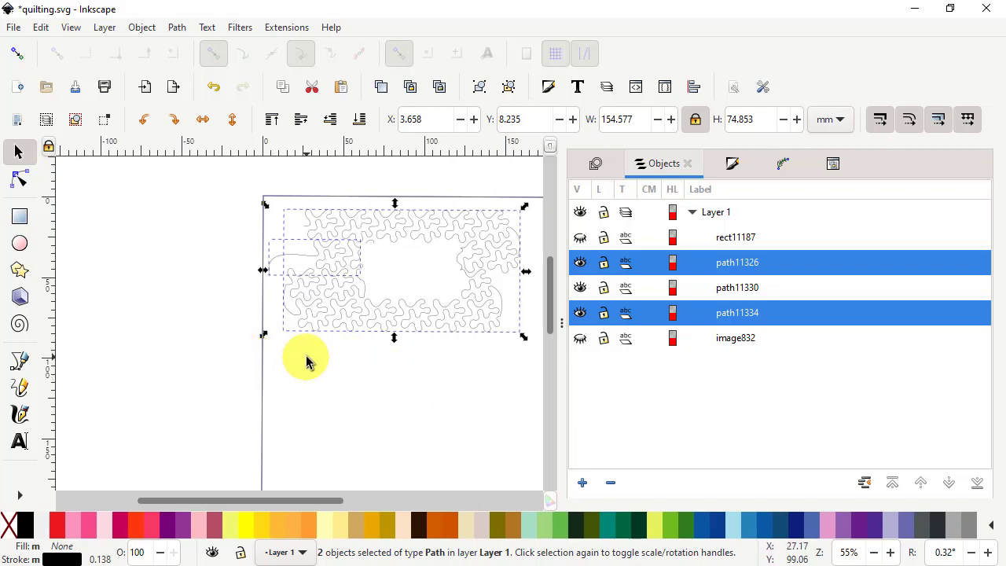
click(326, 417)
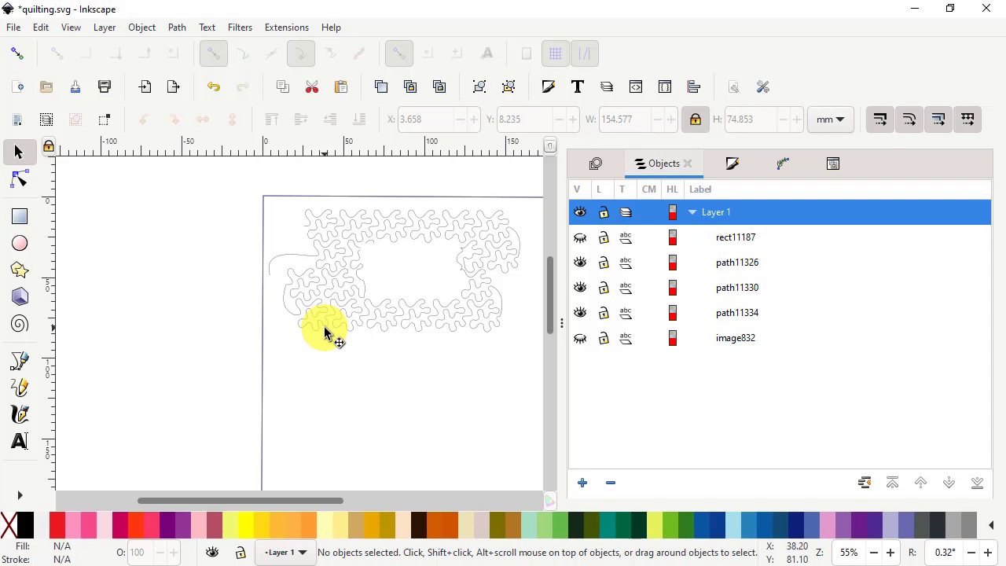
click(325, 333)
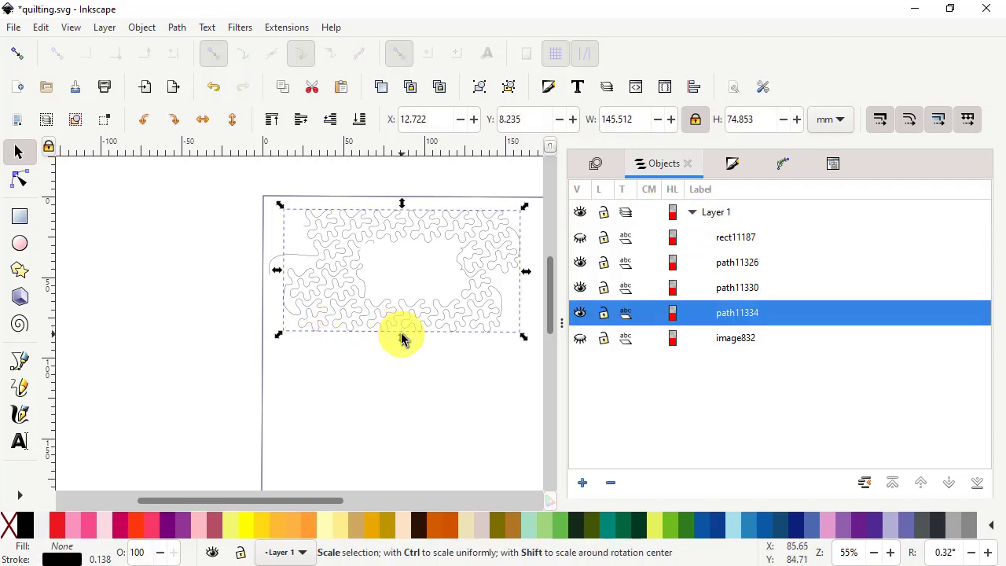
click(743, 289)
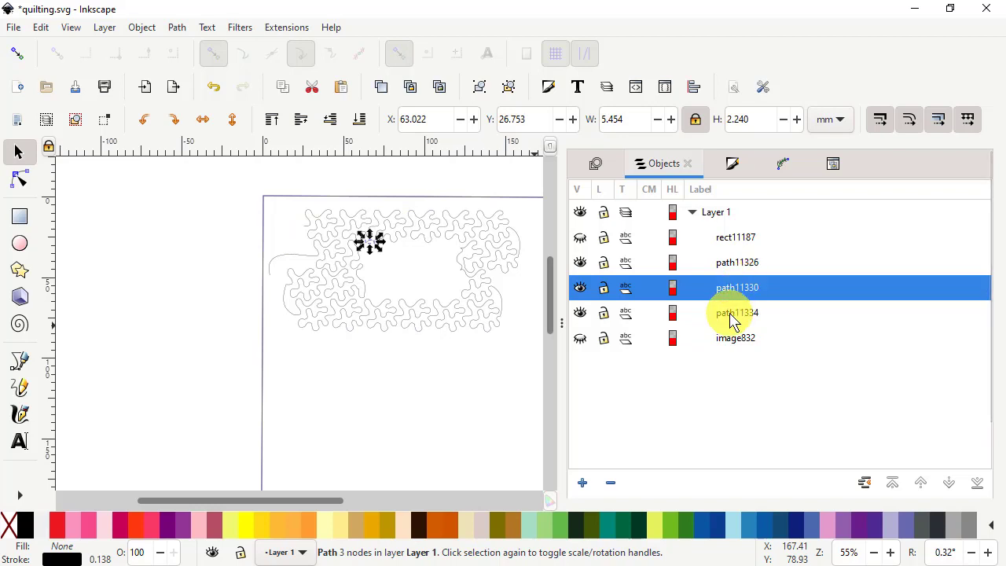
click(733, 319)
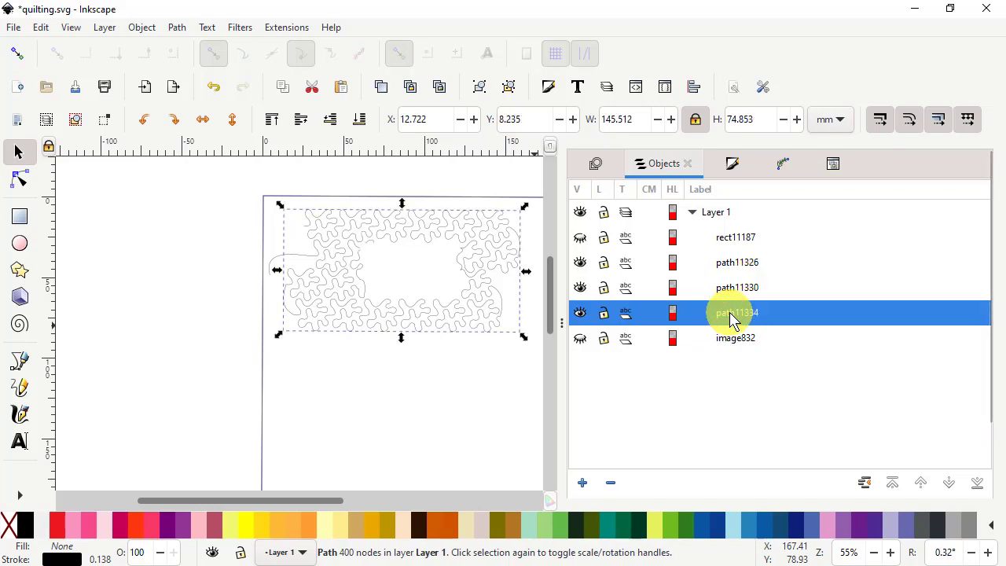
click(733, 292)
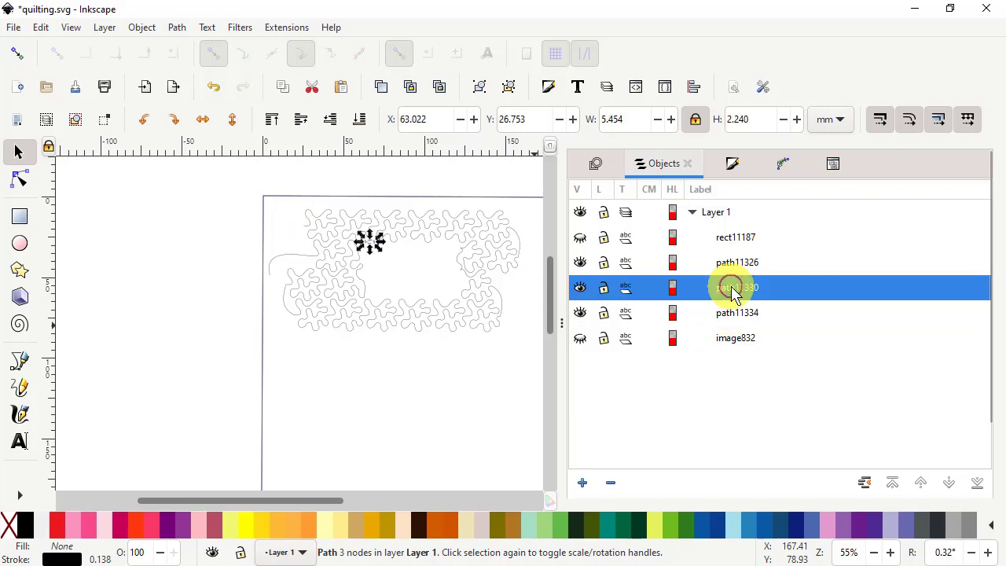
click(730, 267)
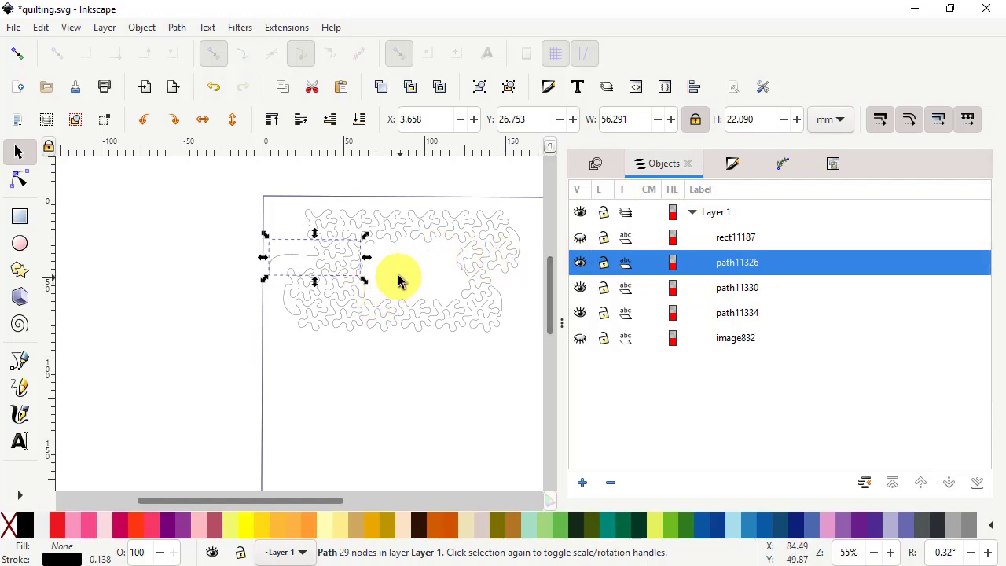
ctrl+scroll(399, 275, up, 4)
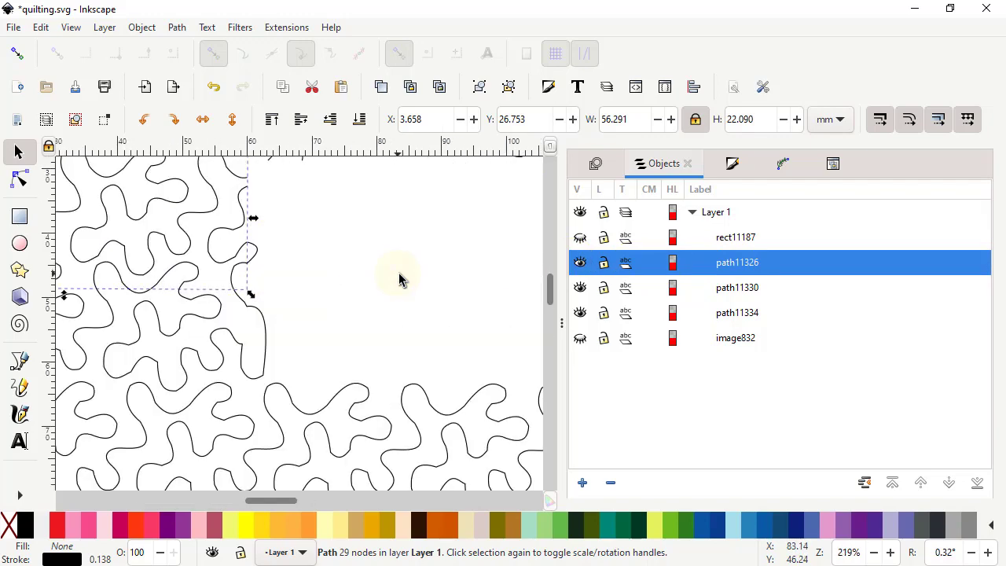
ctrl+scroll(408, 284, down, 4)
ctrl+scroll(422, 298, up, 4)
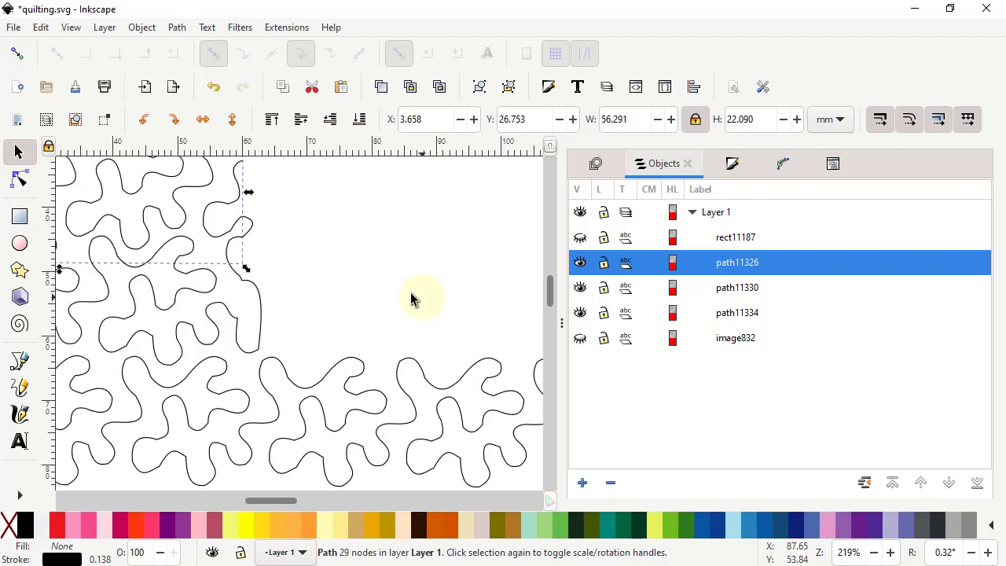
Join the long stippling path's open upper end node to the left path's adjacent inner end node on the rectangle's left edge.
click(228, 251)
click(8, 182)
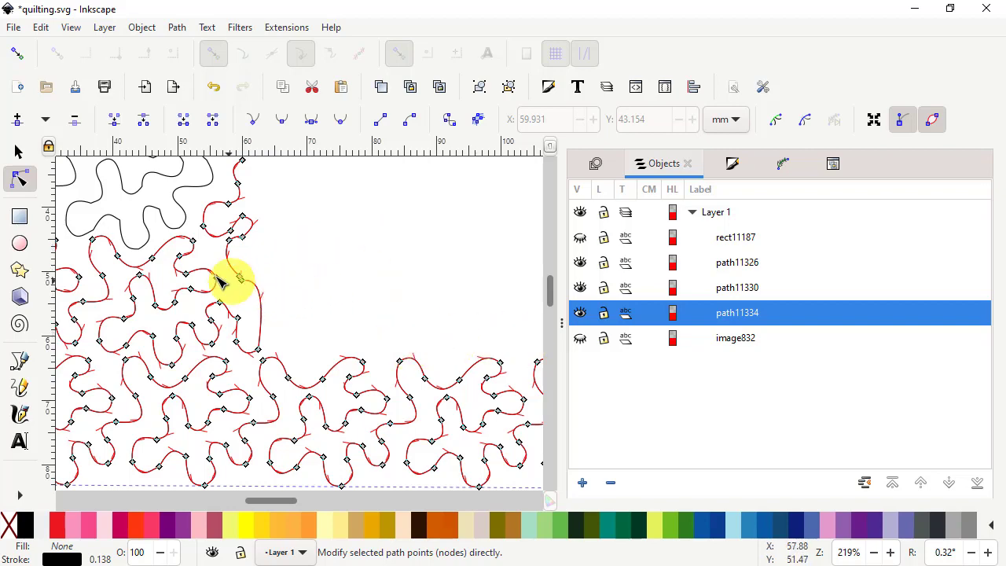
scroll(213, 285, down, 2)
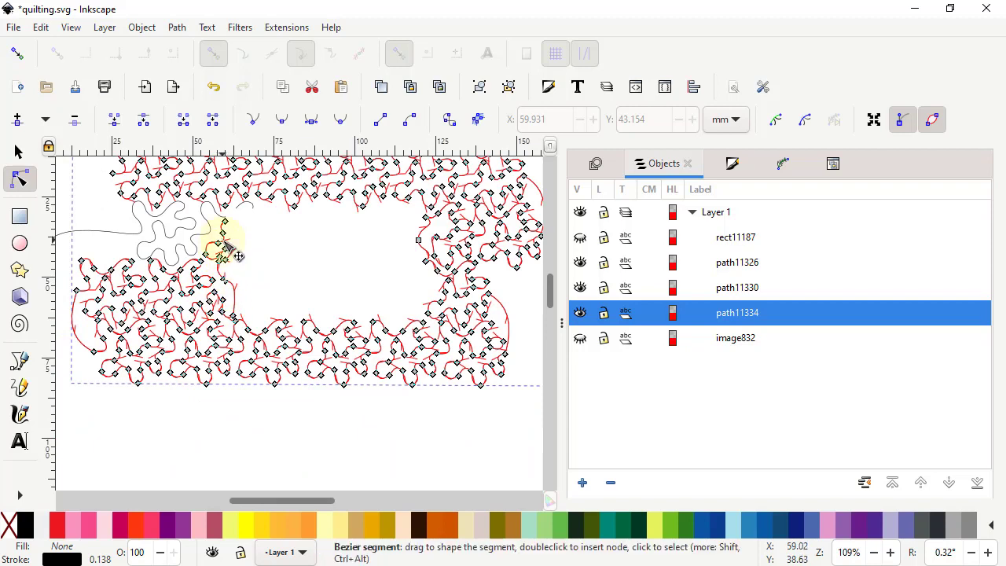
click(223, 227)
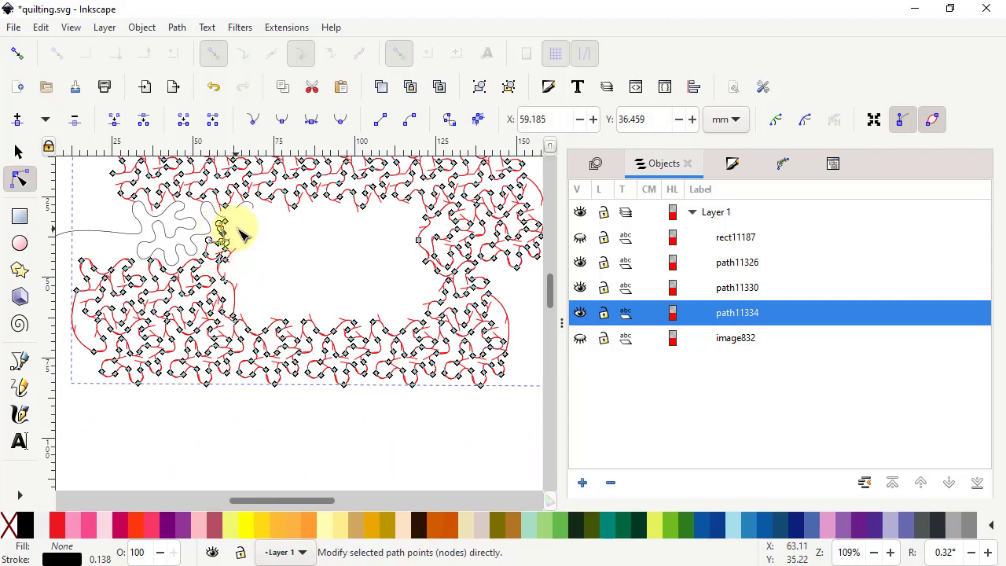
click(221, 219)
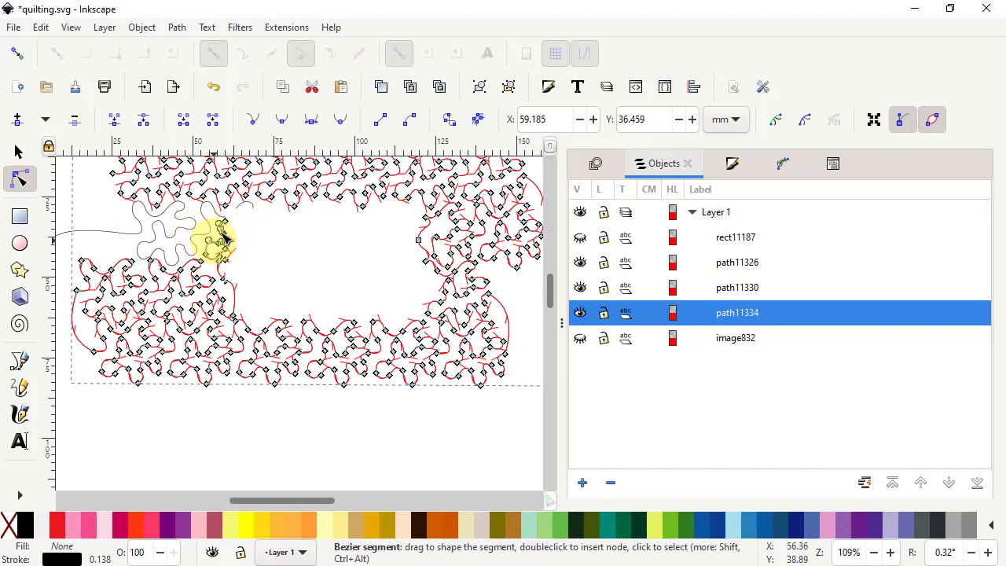
scroll(219, 229, up, 4)
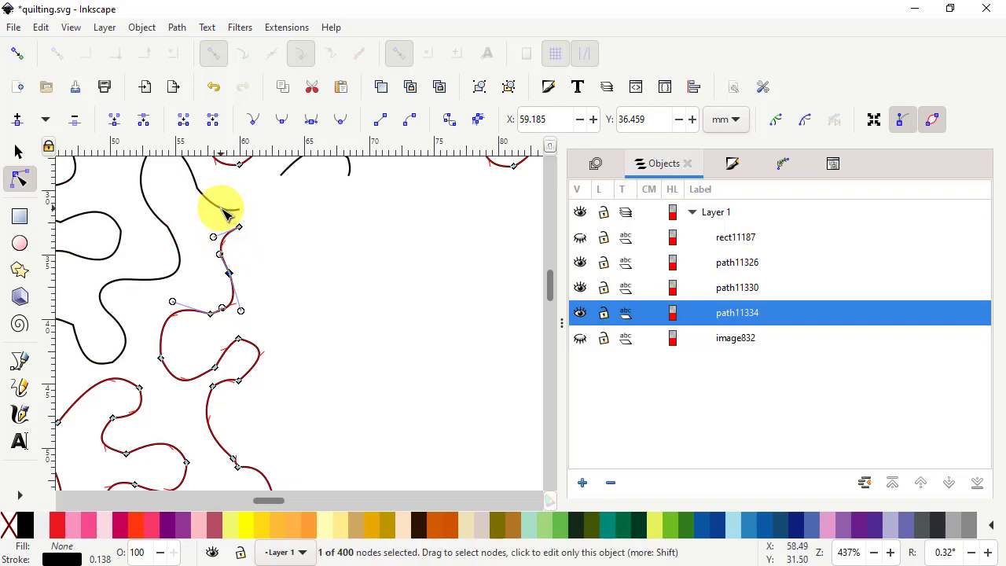
shift+click(224, 214)
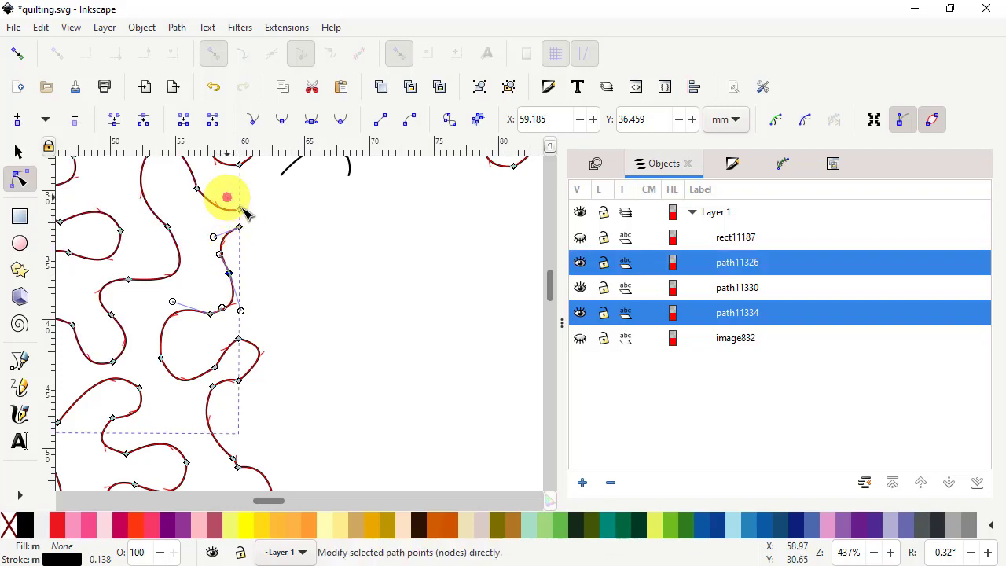
drag(227, 197, 254, 243)
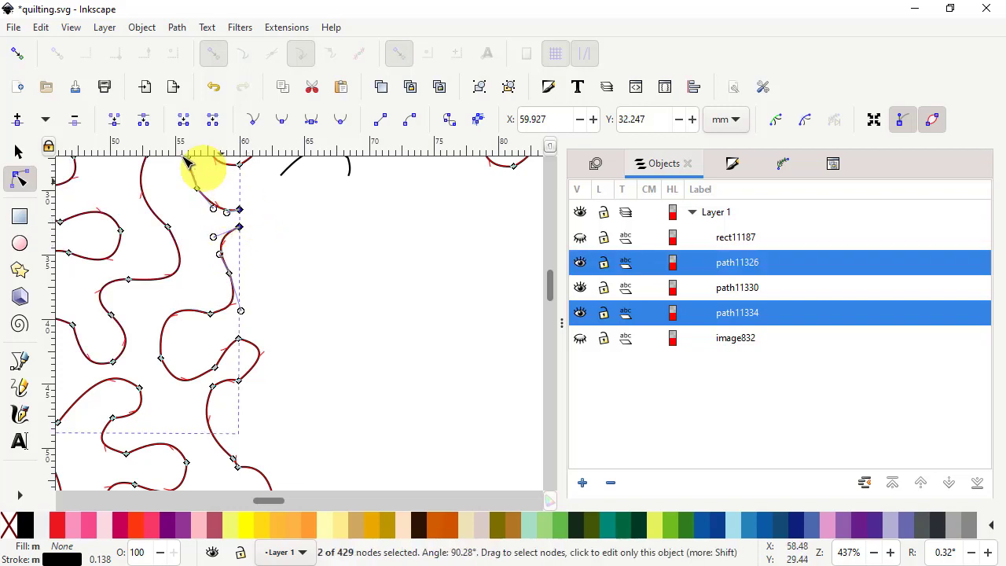
click(114, 126)
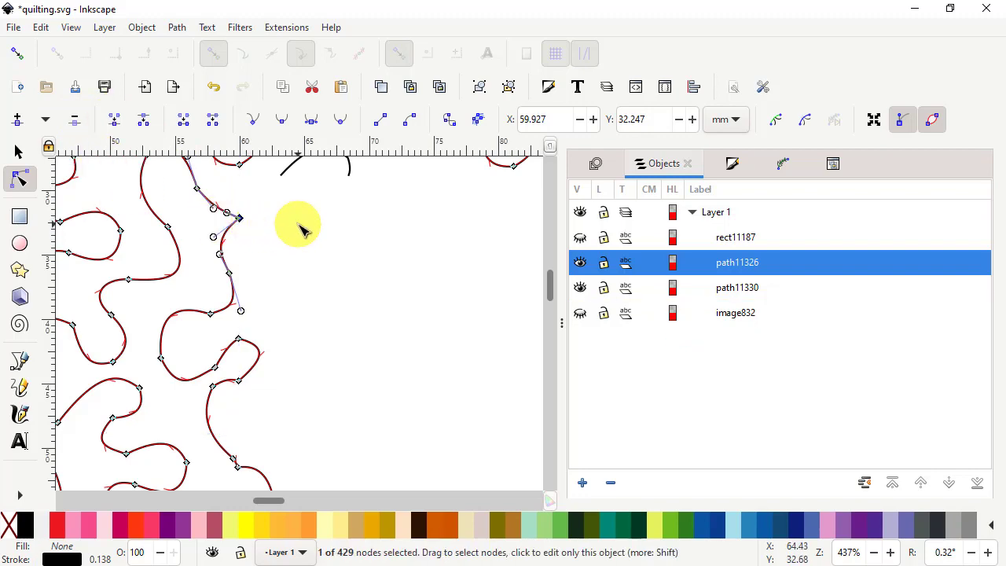
scroll(323, 228, down, 4)
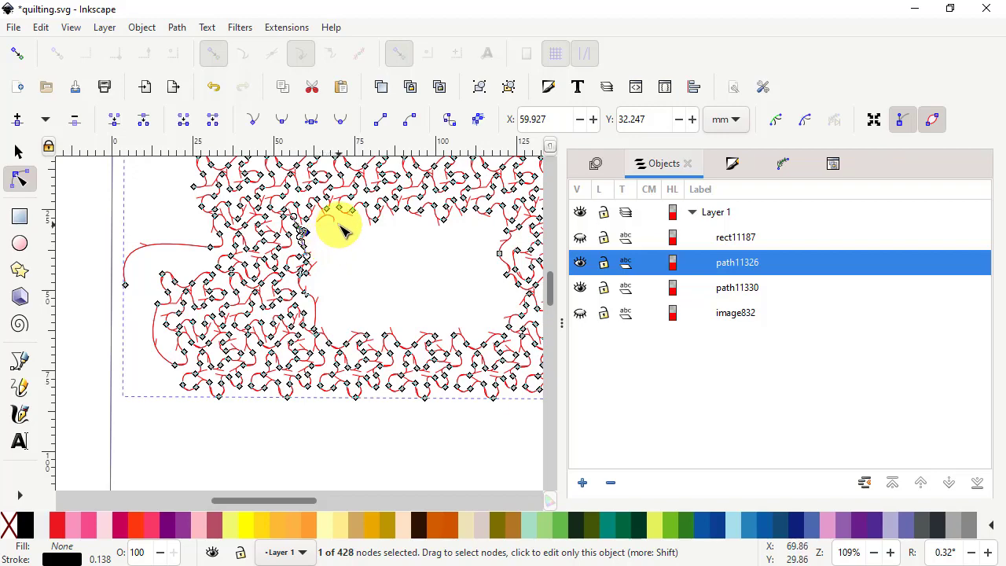
Delete all nodes of the short leftover fragment near the empty rectangle's upper left corner.
scroll(340, 238, up, 2)
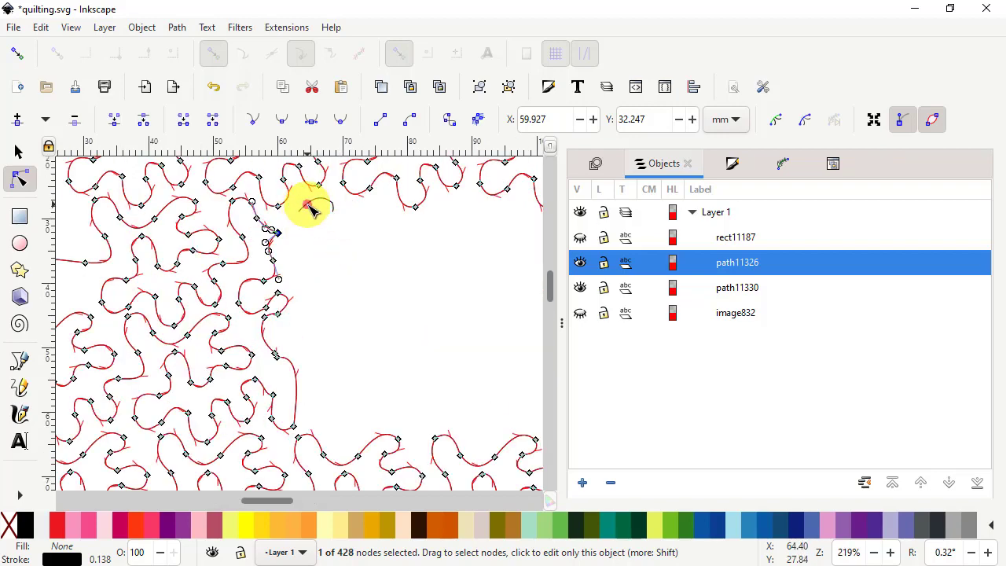
click(316, 212)
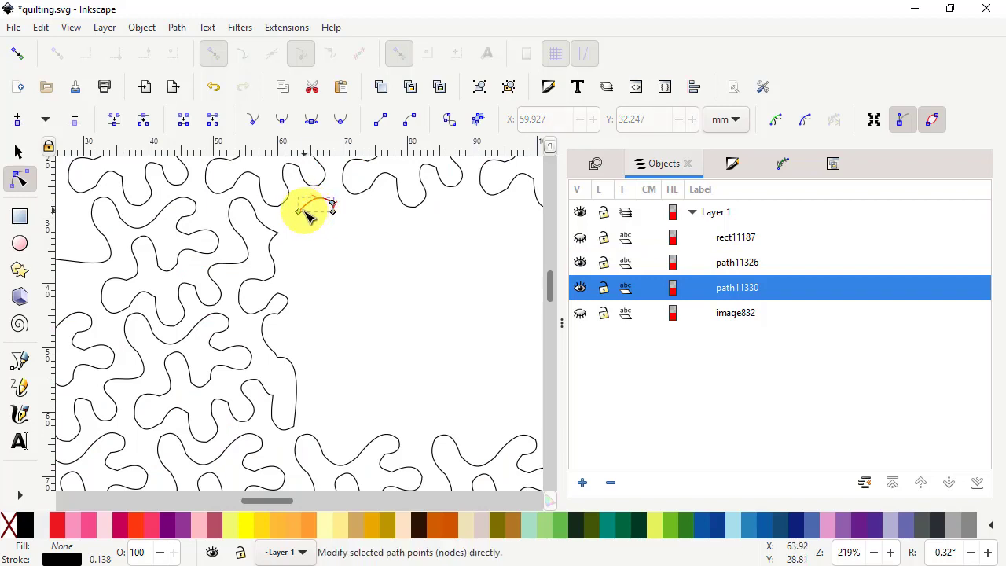
drag(287, 185, 385, 259)
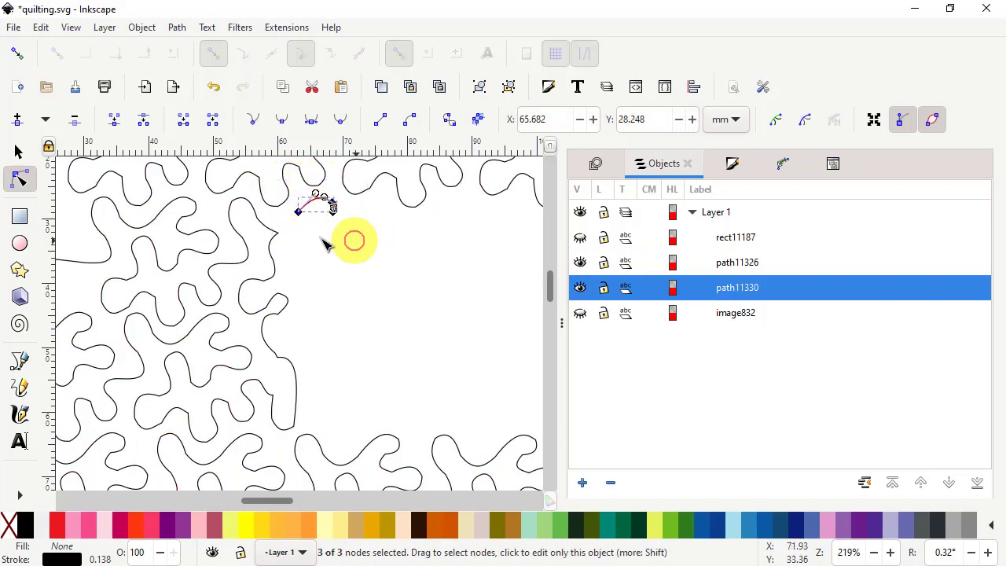
click(75, 120)
Show the hidden rect11187 to compare the surrounding stippling with the rectangle's edges.
scroll(402, 326, down, 4)
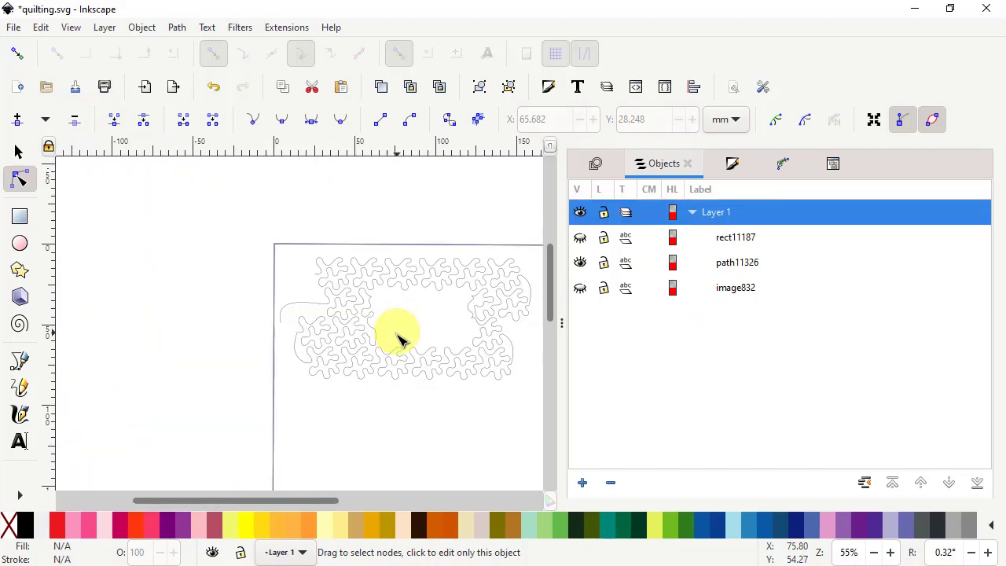
scroll(475, 402, down, 2)
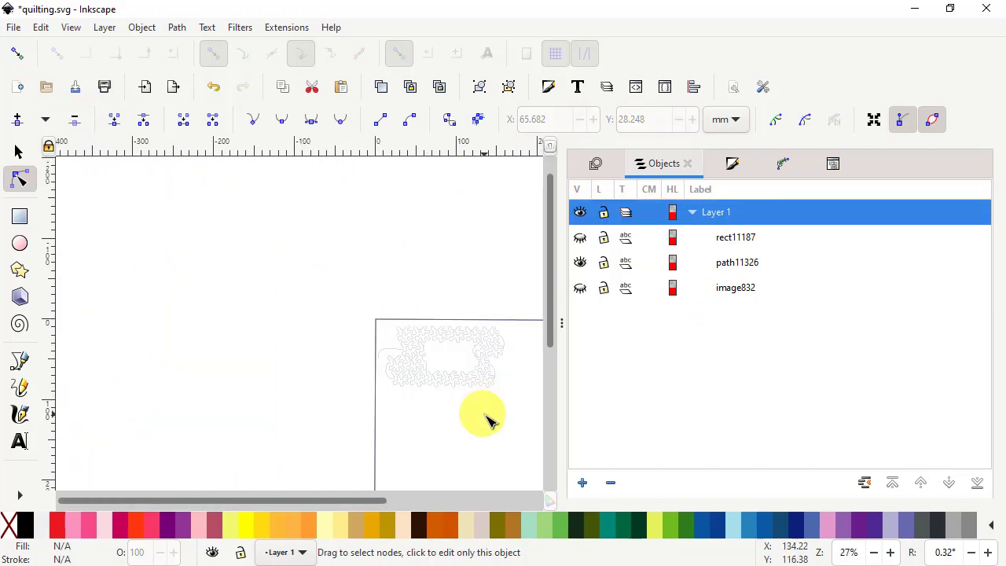
scroll(503, 384, up, 2)
scroll(495, 357, up, 2)
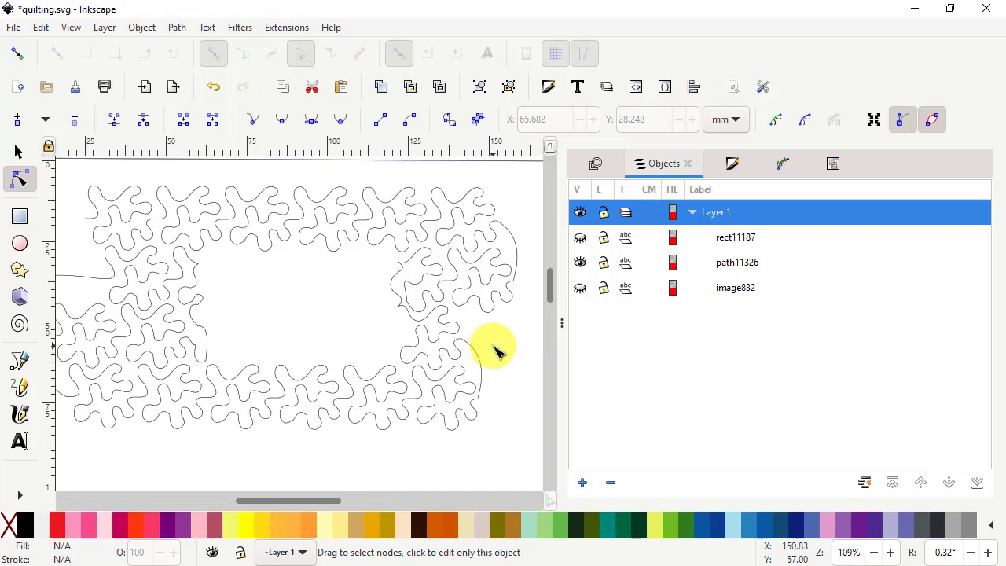
scroll(495, 353, down, 2)
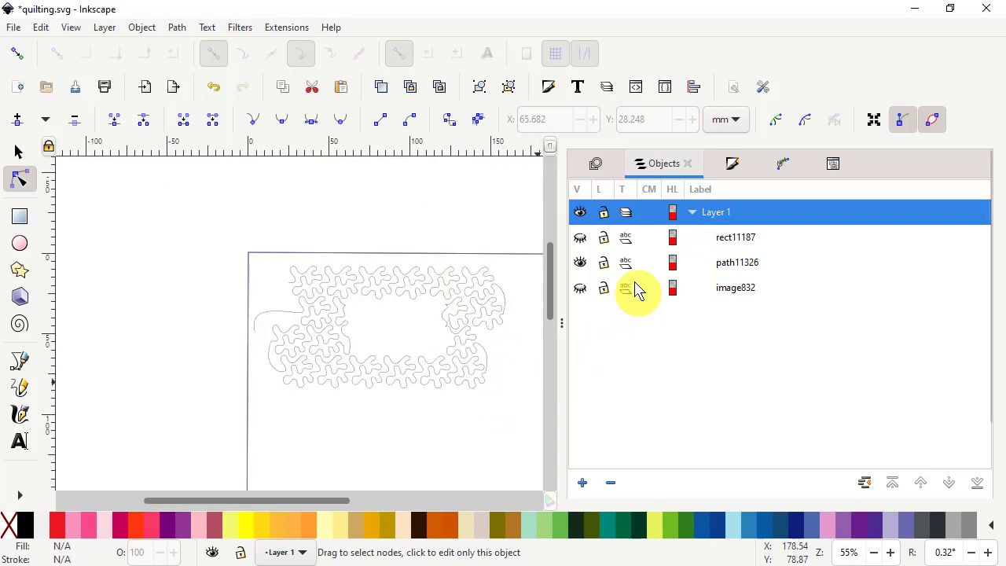
click(579, 237)
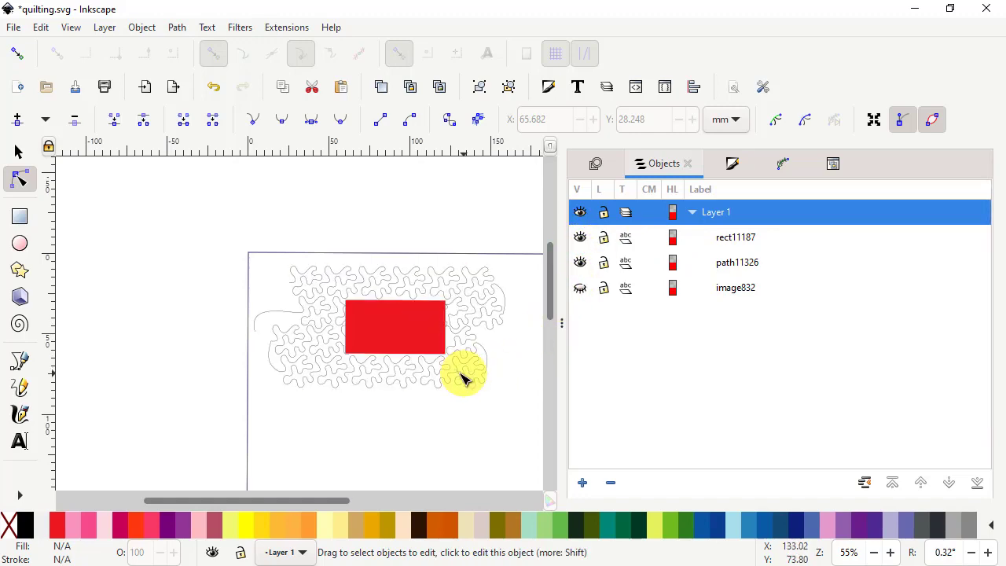
scroll(424, 381, up, 1)
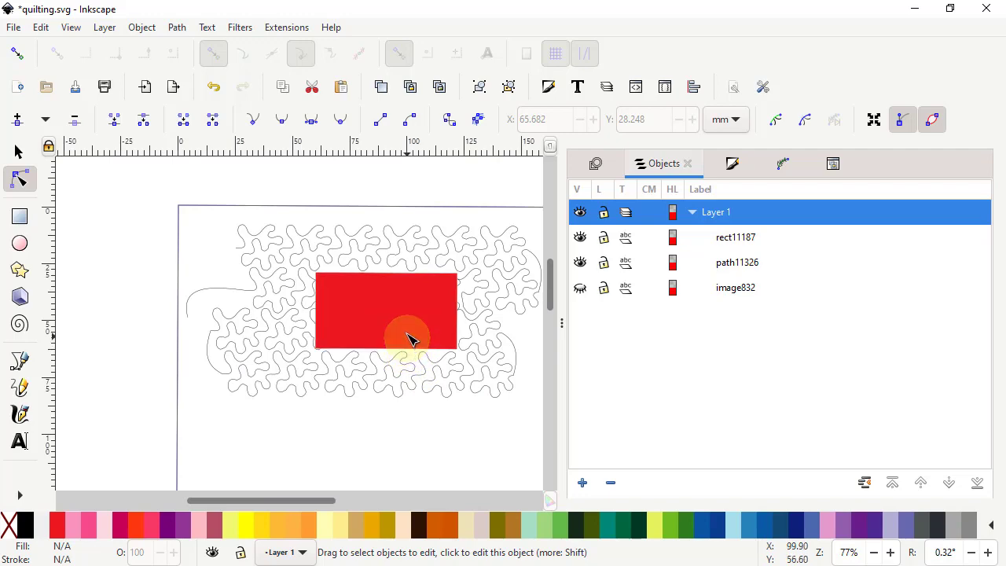
scroll(408, 337, up, 1)
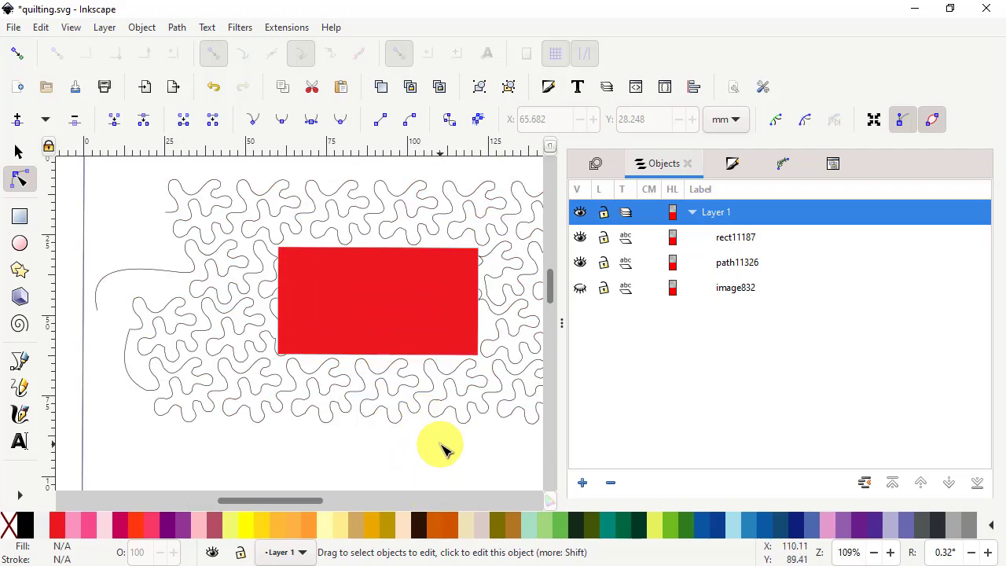
Shrink the red rectangle to about 57.9 × 31.1 mm and move it to about X 63.0, Y 29.5 mm.
click(401, 307)
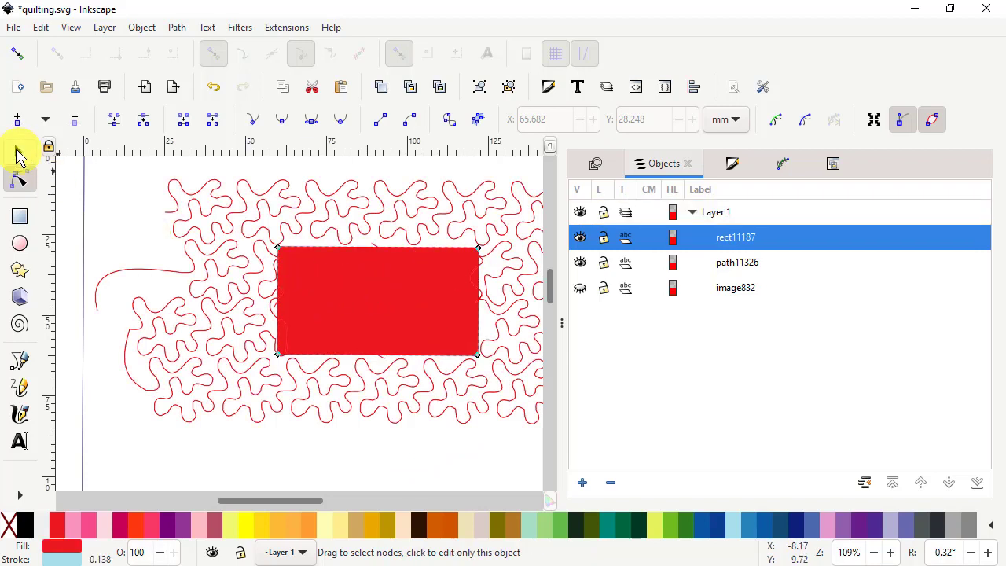
click(18, 154)
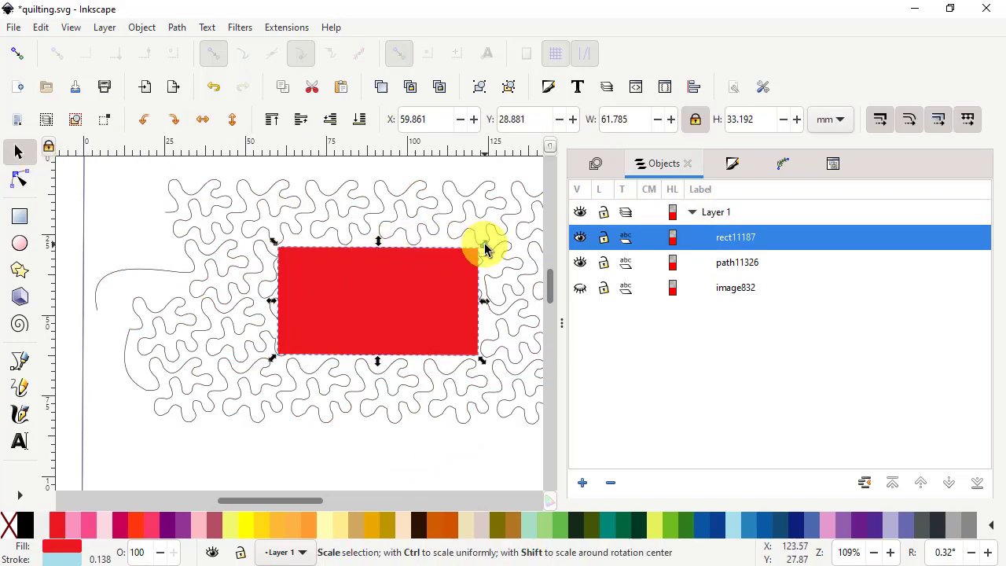
drag(484, 249, 471, 249)
drag(381, 295, 394, 290)
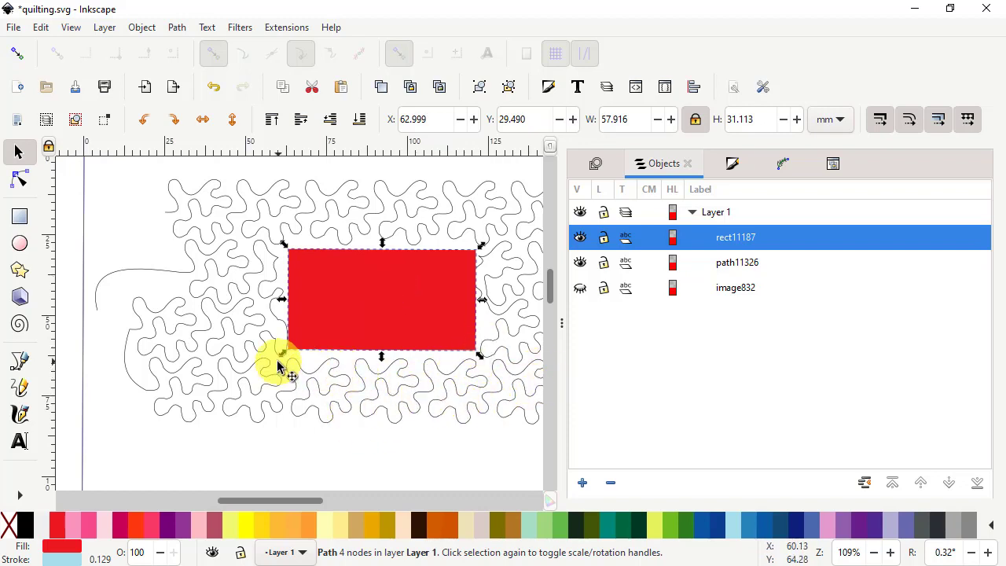
Delete the two lowest nodes of the stippling loop at the rectangle's lower left corner and reshape the remaining segment into a smaller curve clear of it.
scroll(276, 366, left, 4)
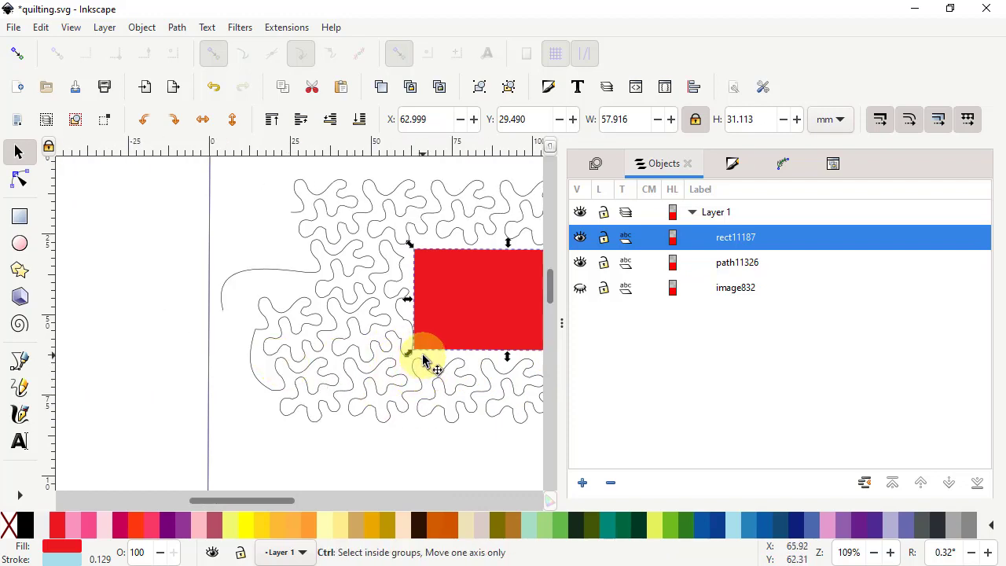
scroll(424, 351, up, 3)
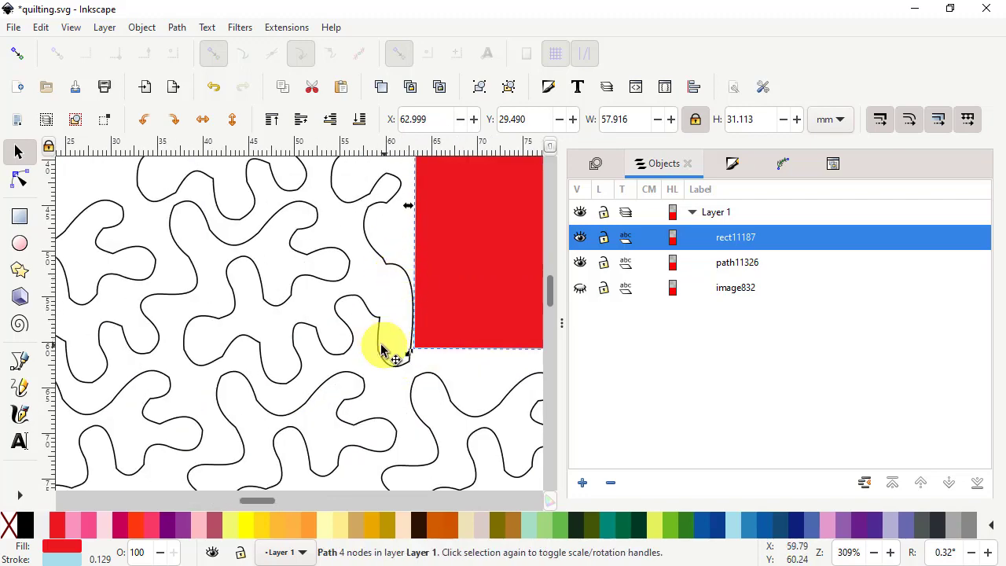
click(377, 351)
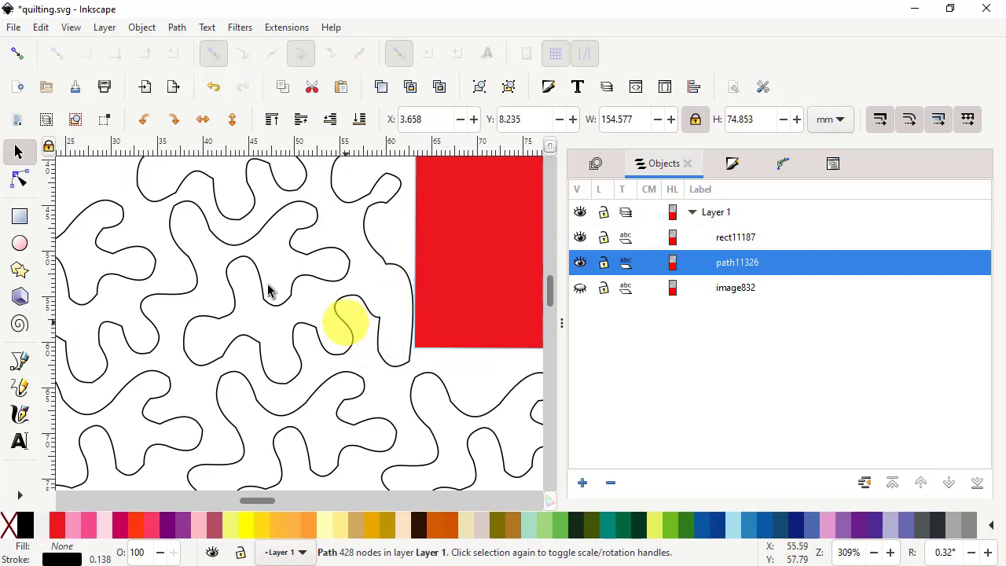
click(21, 180)
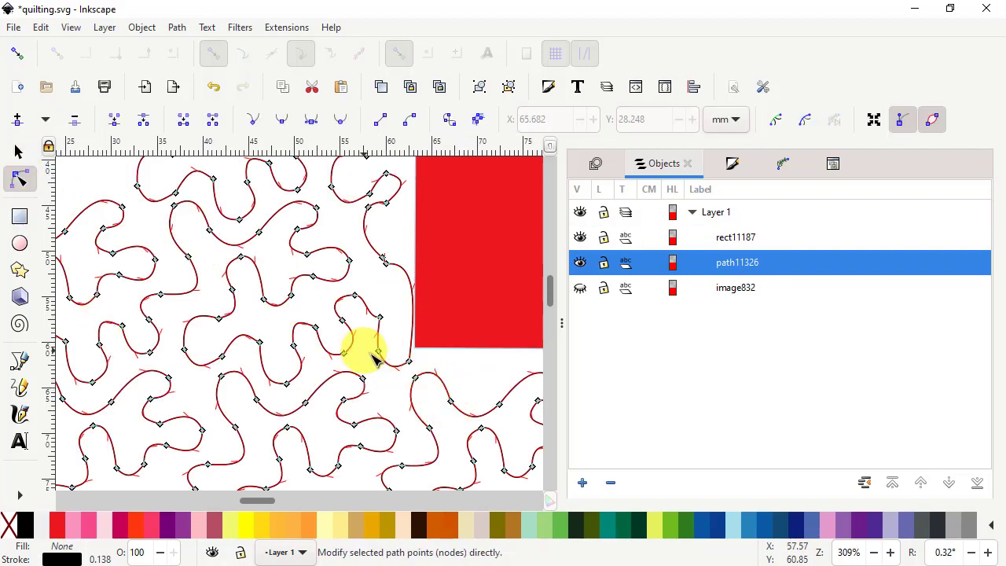
drag(368, 342, 422, 381)
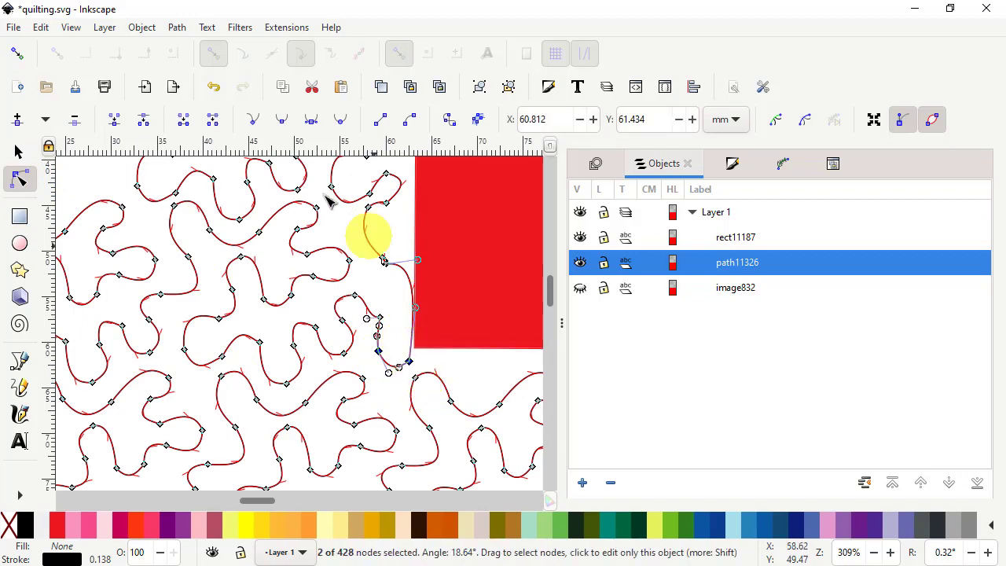
click(75, 119)
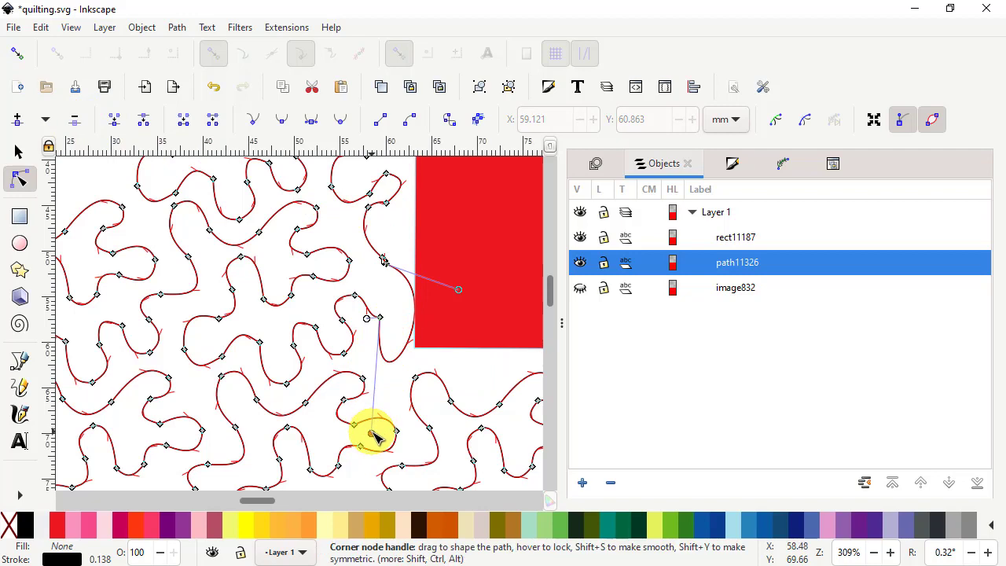
drag(370, 432, 385, 308)
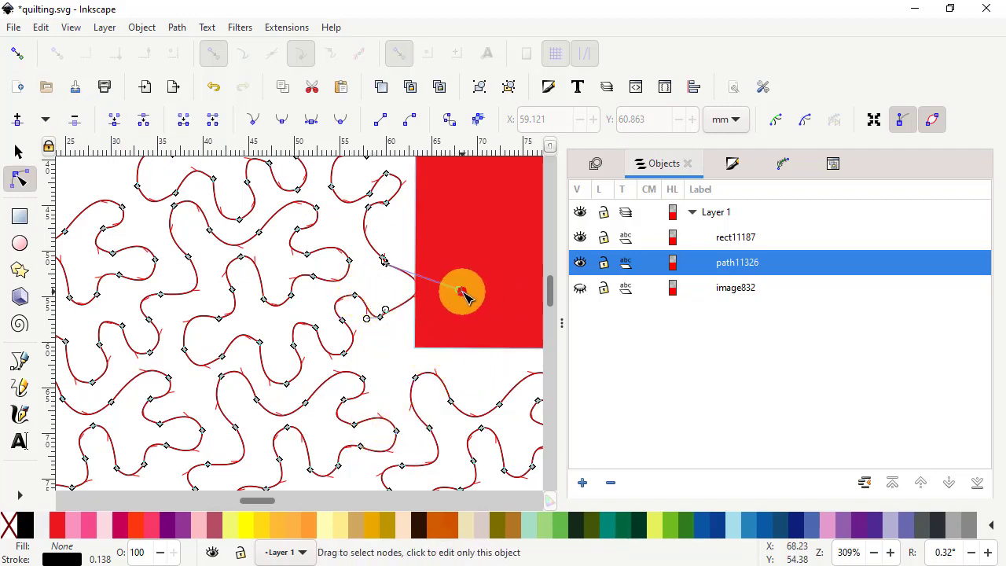
drag(463, 291, 390, 322)
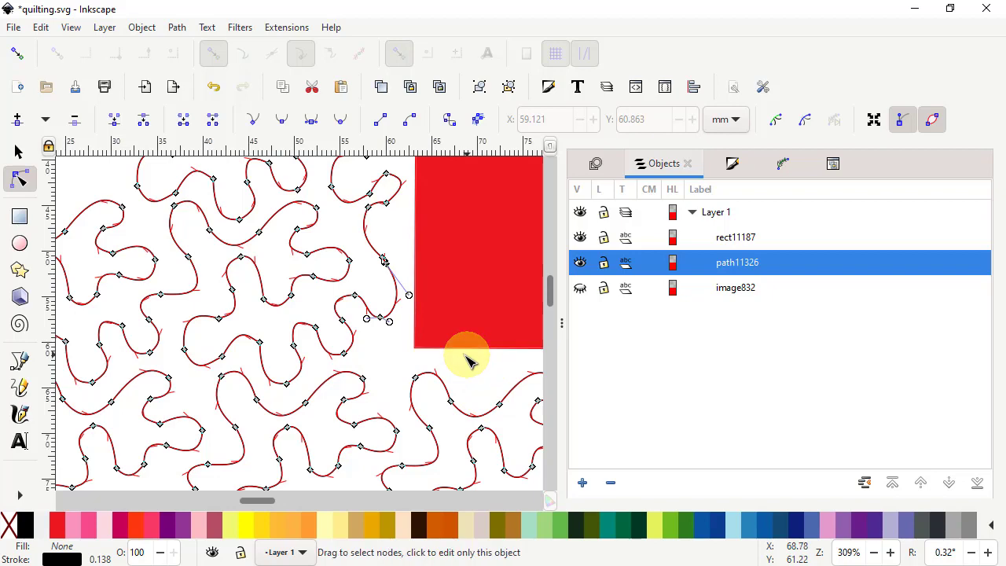
Pull the stippling nodes out of the rectangle's right edge to about X 121.75, Y 36.95; X 125.04, Y 48.30; and X 122.19, Y 46.68 mm.
scroll(467, 362, down, 4)
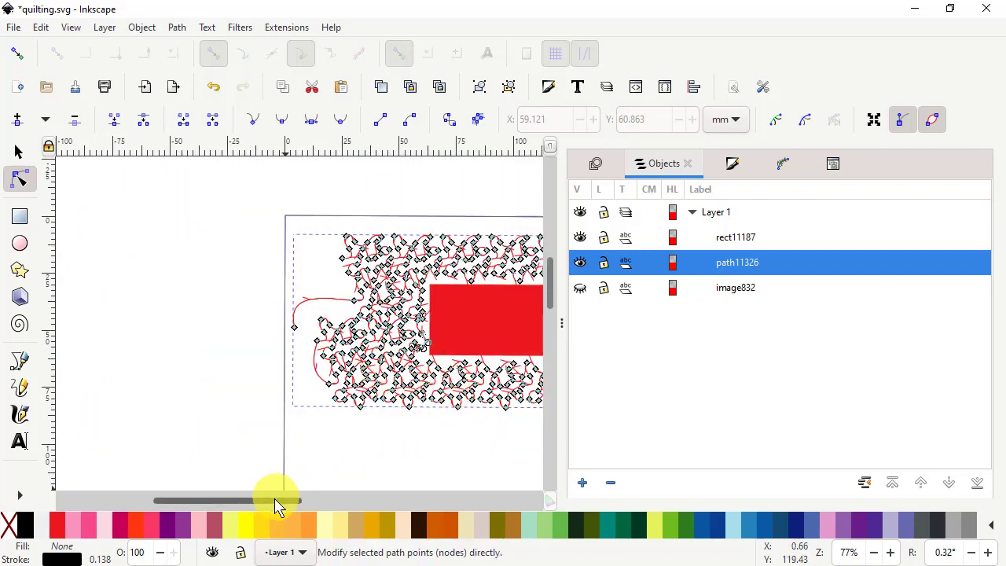
drag(275, 500, 330, 505)
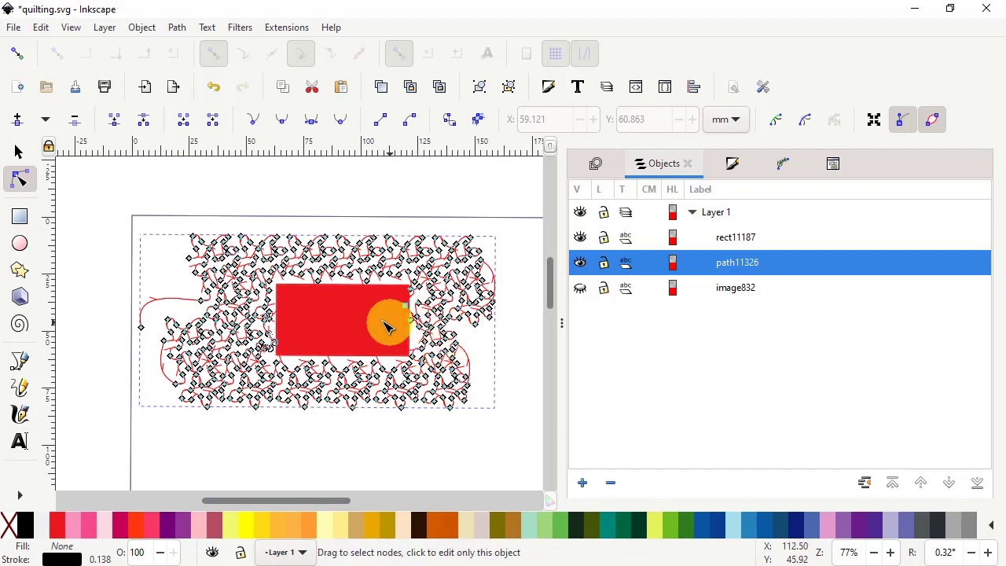
scroll(374, 291, up, 2)
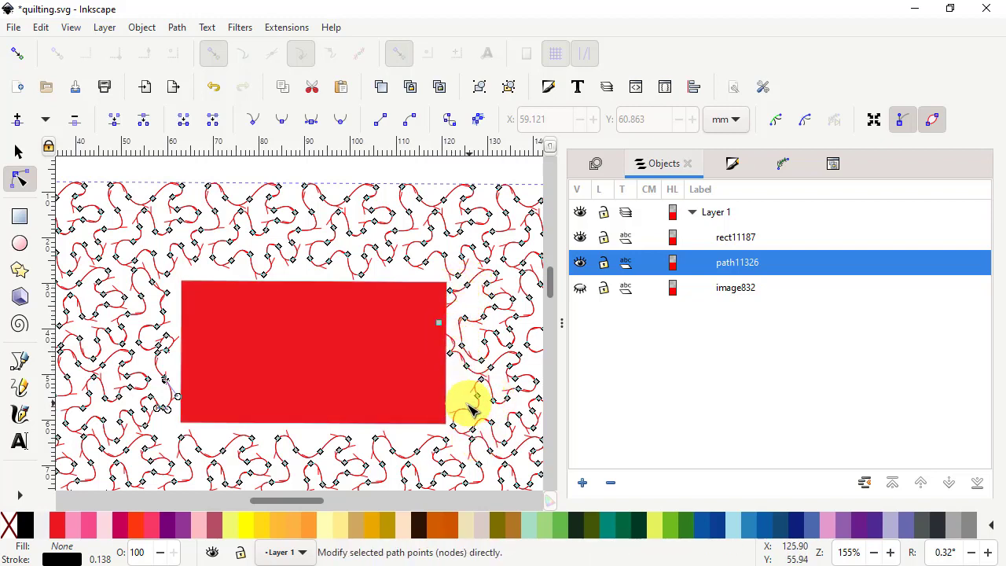
scroll(461, 388, up, 2)
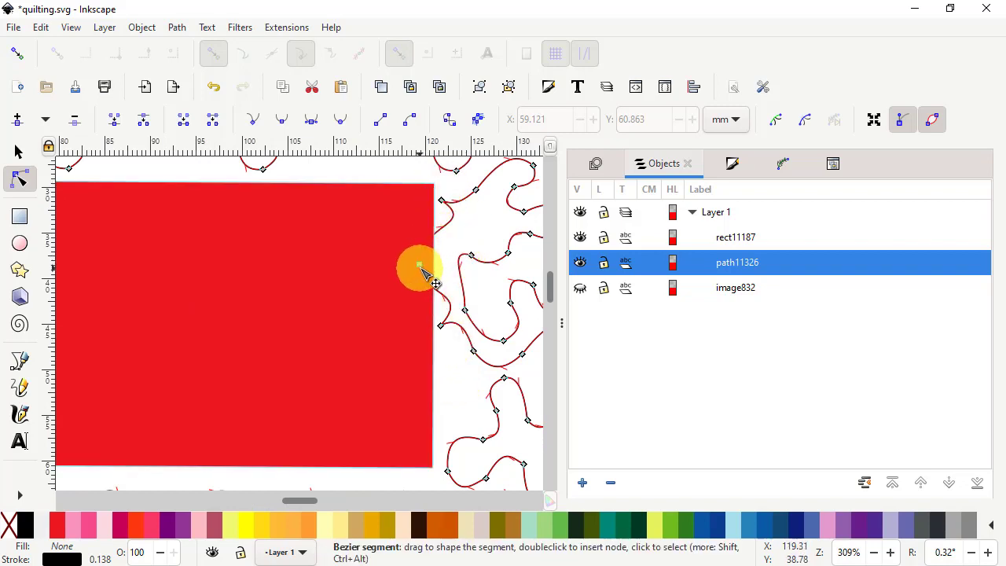
drag(421, 265, 444, 254)
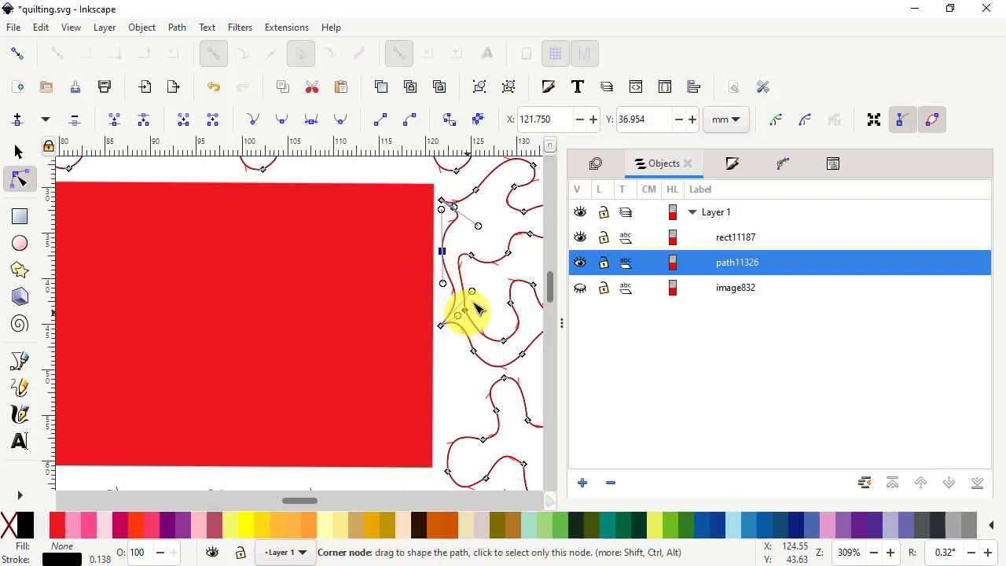
drag(472, 290, 474, 360)
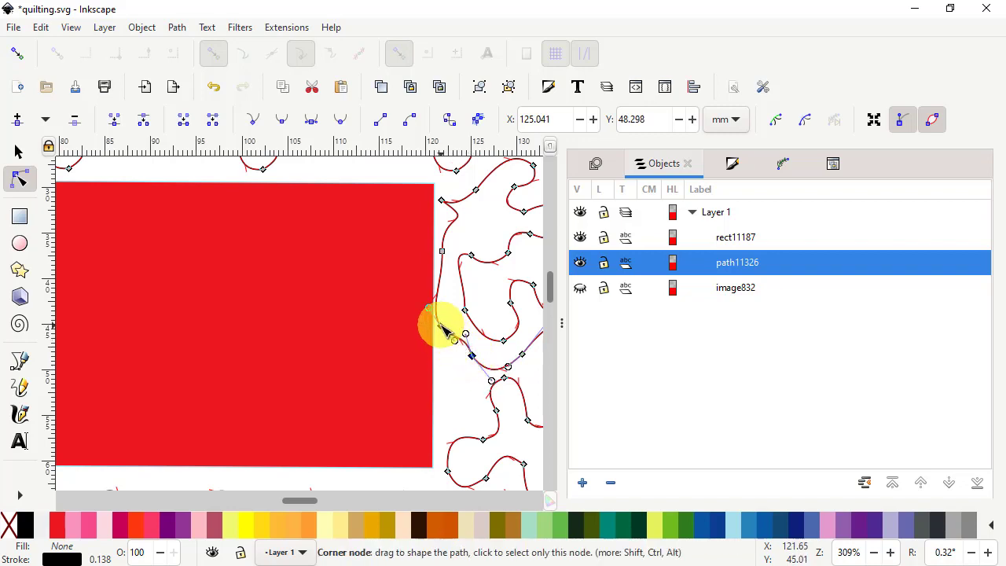
drag(441, 326, 445, 341)
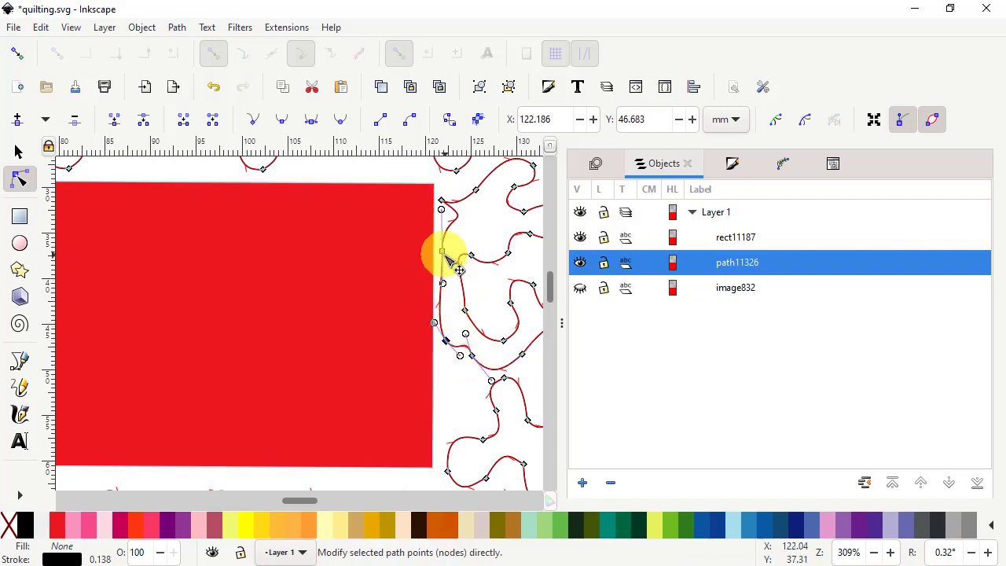
Smooth the curve beside the rectangle's upper right corner with its node handles and move the lower right-edge node to about X 123.04, Y 45.74 mm.
click(442, 203)
drag(477, 226, 452, 241)
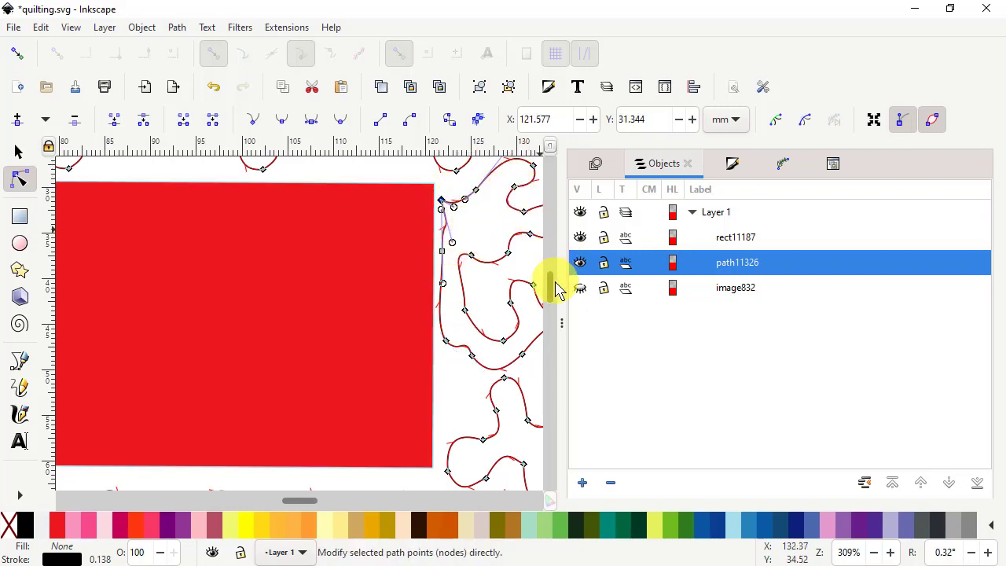
drag(548, 282, 554, 276)
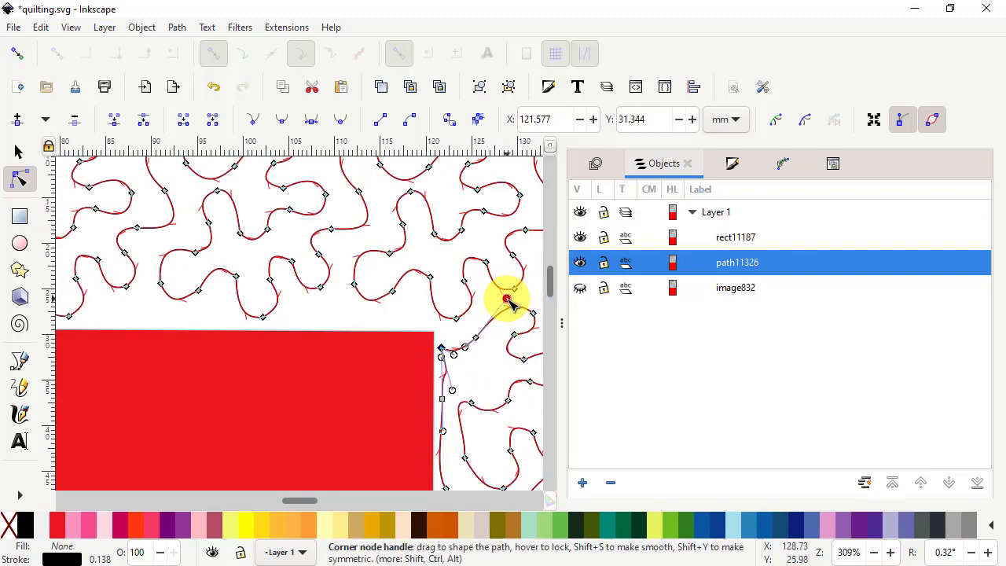
mouse_move(506, 299)
mouse_down()
mouse_move(519, 352)
mouse_move(516, 316)
mouse_up()
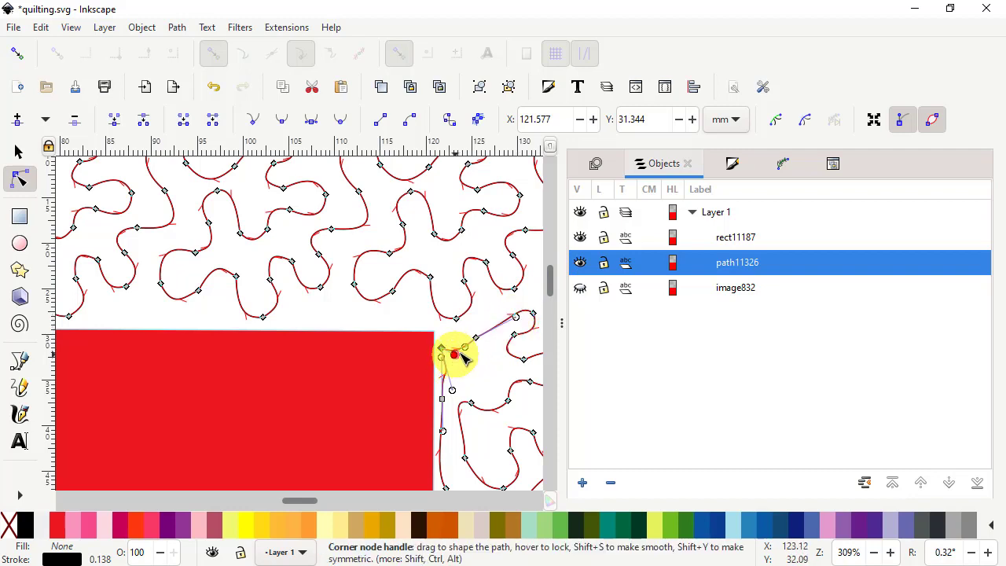
drag(460, 353, 453, 402)
drag(446, 489, 454, 479)
Leave node editing and review the reshaped stippling path all around the red rectangle.
scroll(436, 425, down, 3)
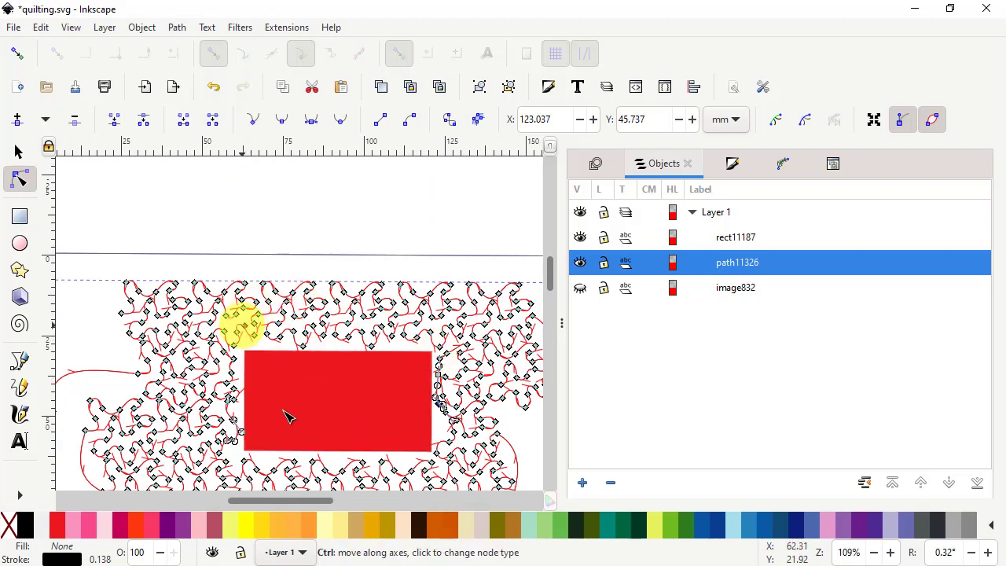
click(332, 442)
click(381, 481)
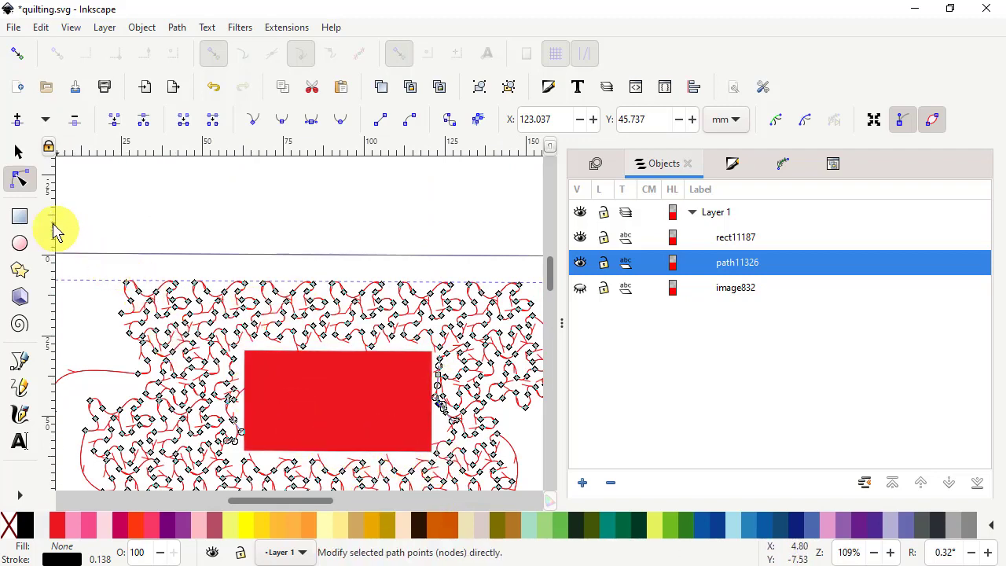
click(19, 152)
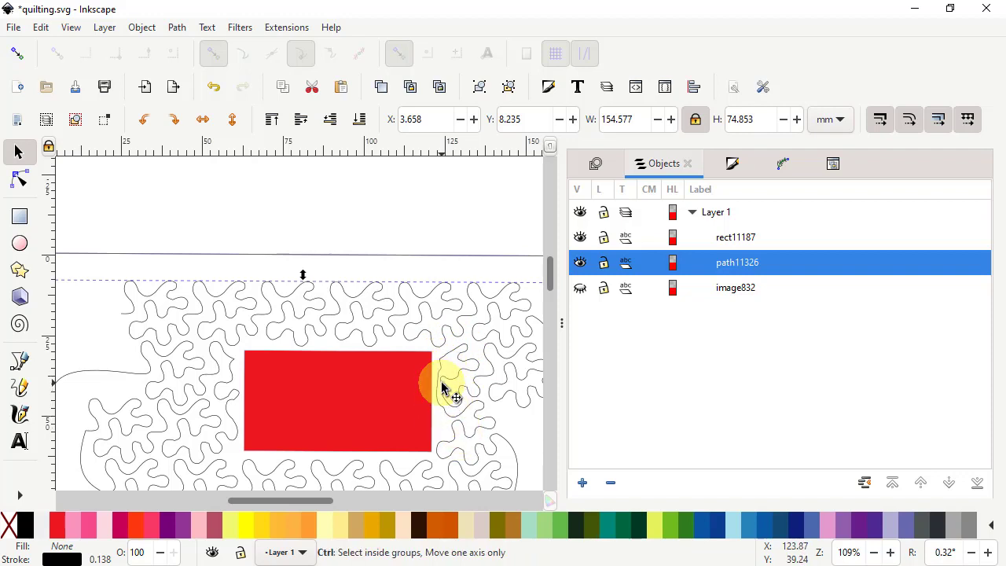
ctrl+scroll(442, 387, down, 1)
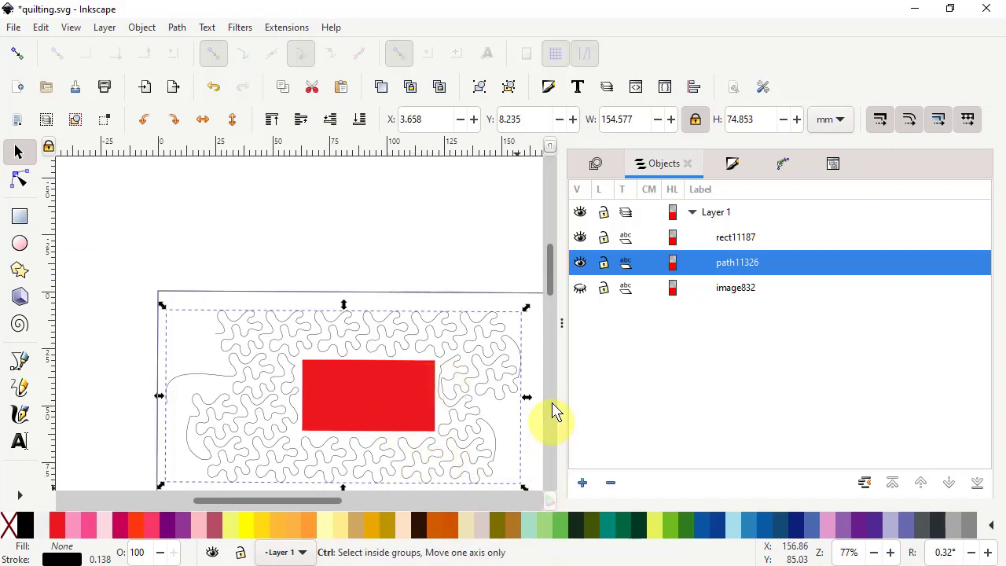
Give the stippling path around the red rectangle a finely dotted stroke dash pattern.
drag(550, 281, 550, 301)
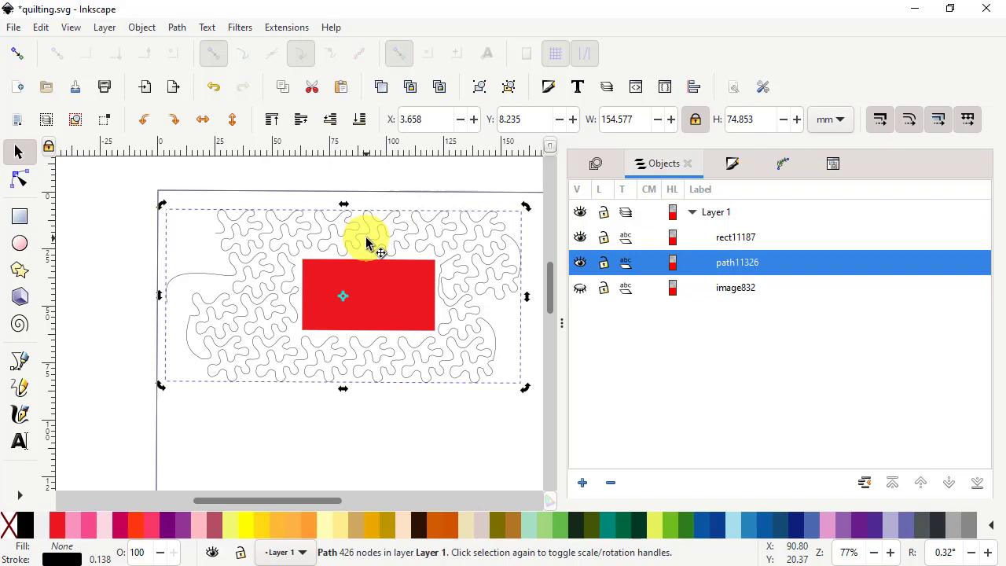
click(733, 166)
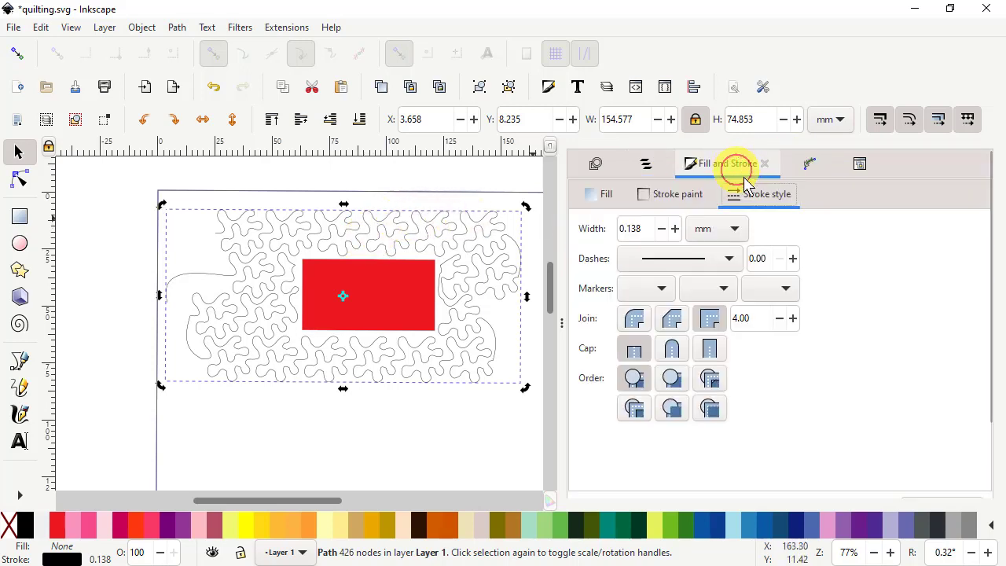
click(726, 263)
click(696, 280)
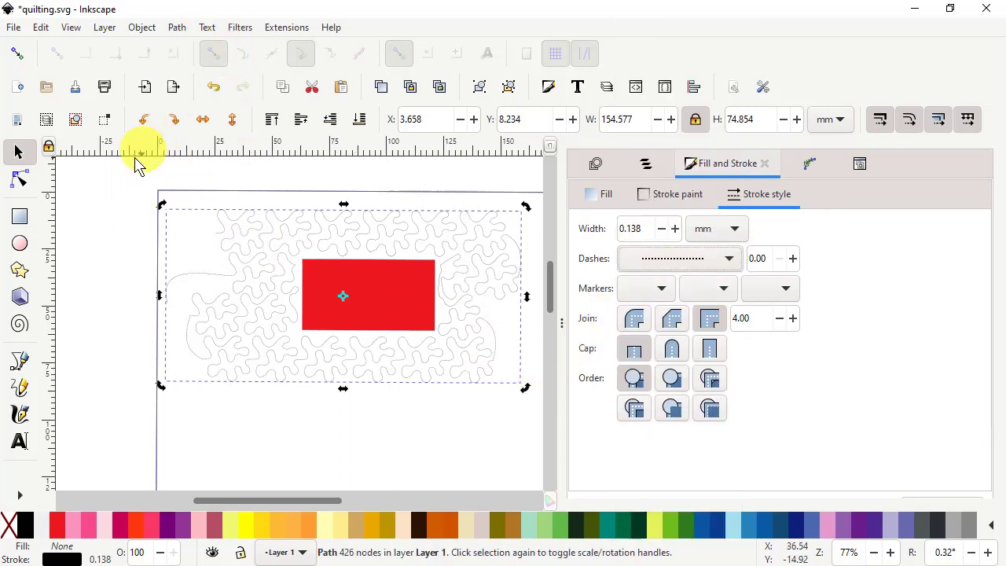
Select the stippling path together with the red rectangle, open their Ink/Stitch Params and enlarge the stitch preview to full screen.
click(123, 195)
drag(121, 184, 530, 413)
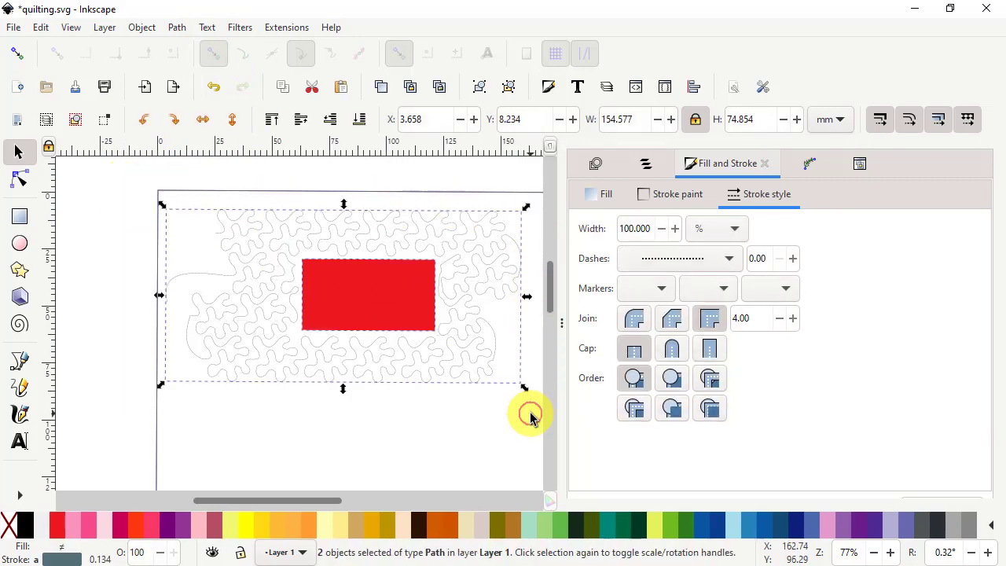
click(275, 30)
mouse_move(326, 220)
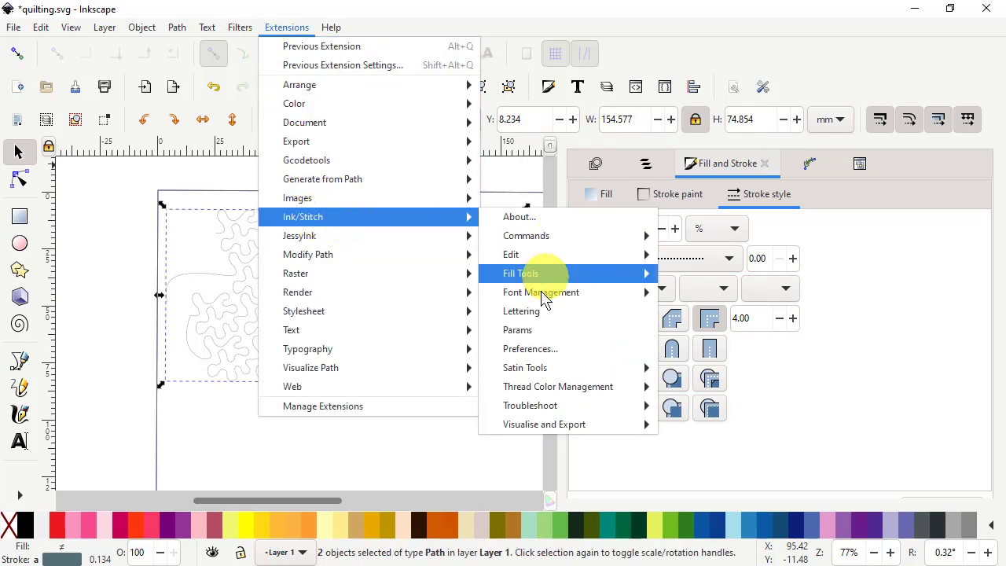
click(524, 330)
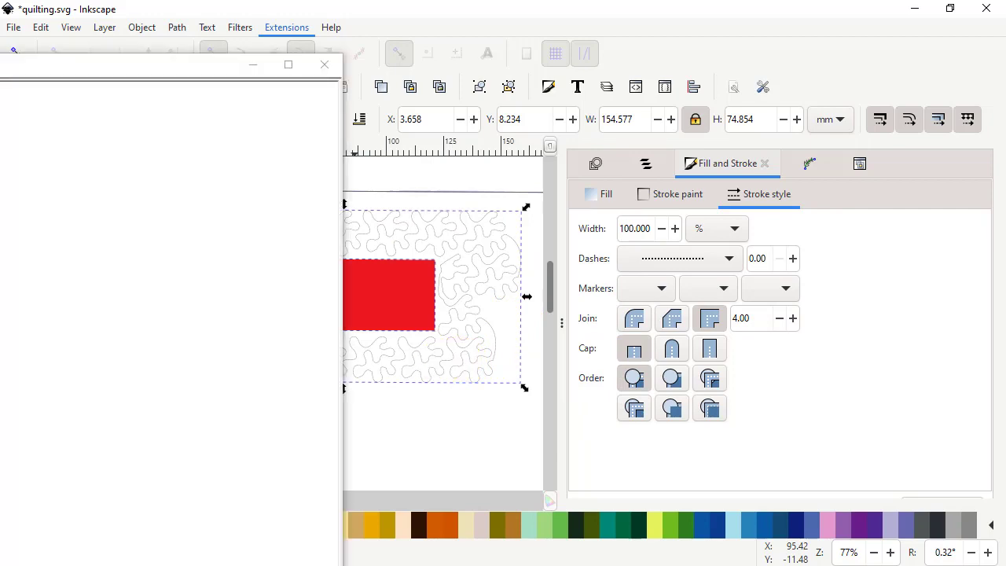
mouse_move(506, 68)
mouse_down()
mouse_move(535, 81)
mouse_move(564, 0)
mouse_up()
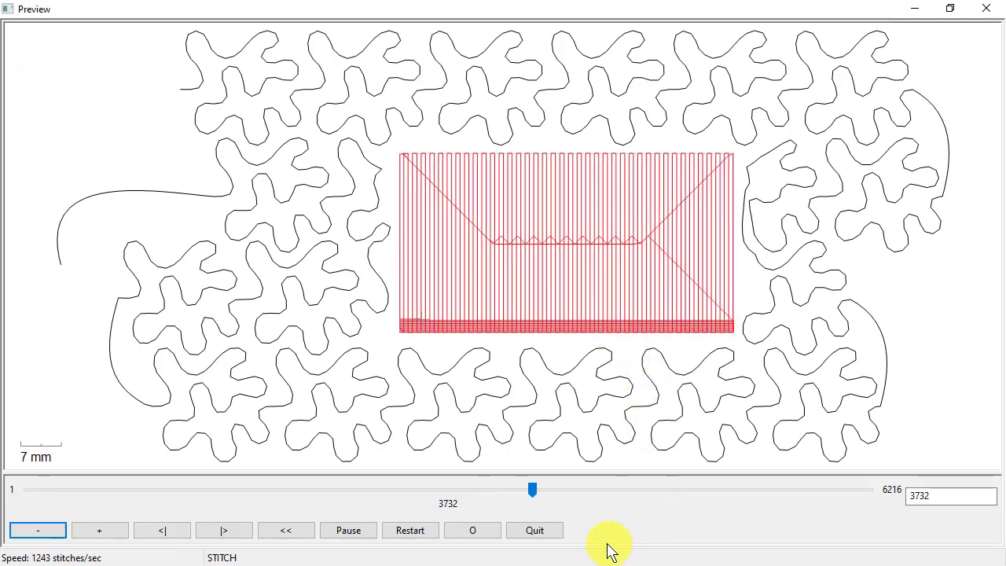
Replay the stitch simulation from the start at reduced speed, speed it up to the end of the rectangle's fill, and close the preview.
click(53, 541)
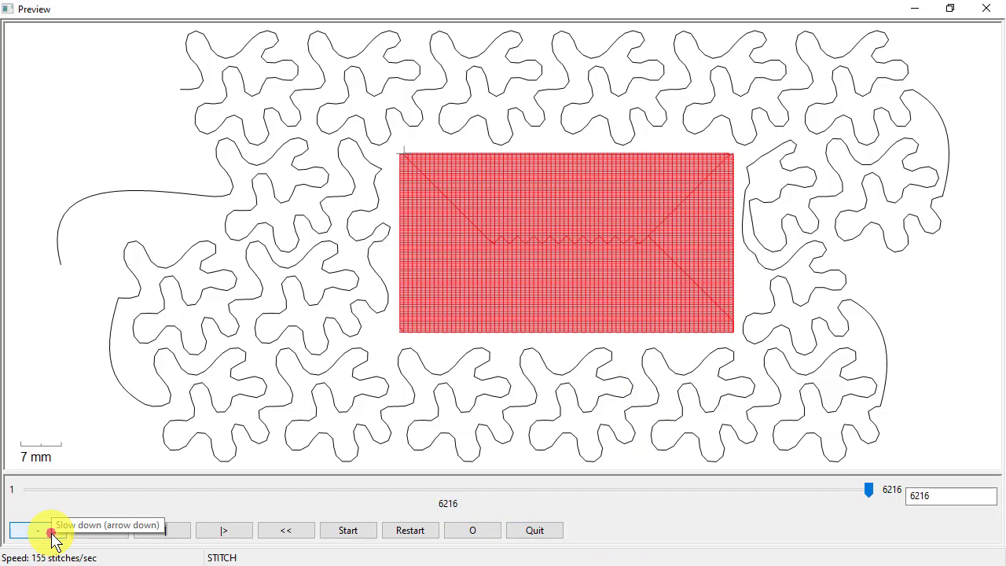
click(409, 537)
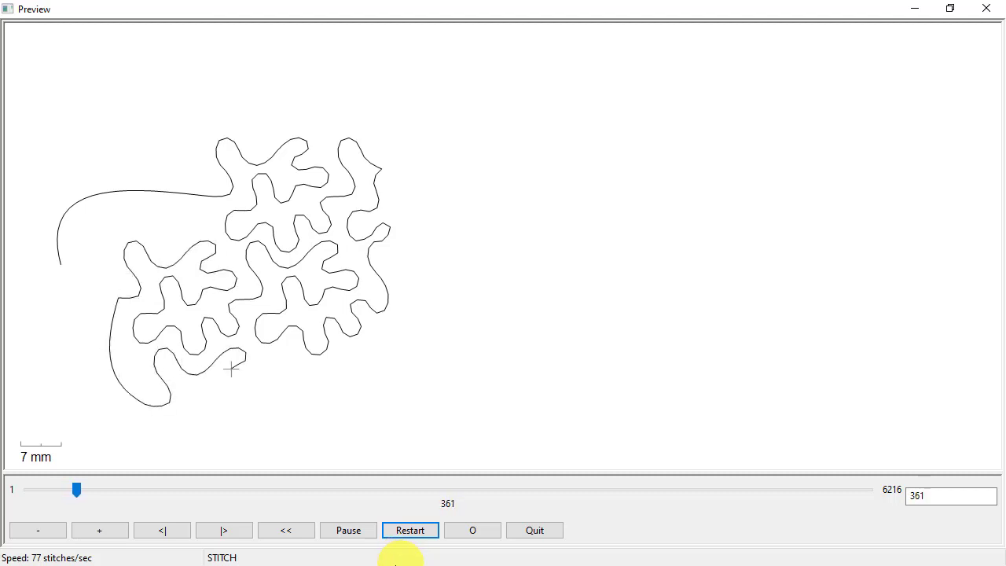
click(111, 535)
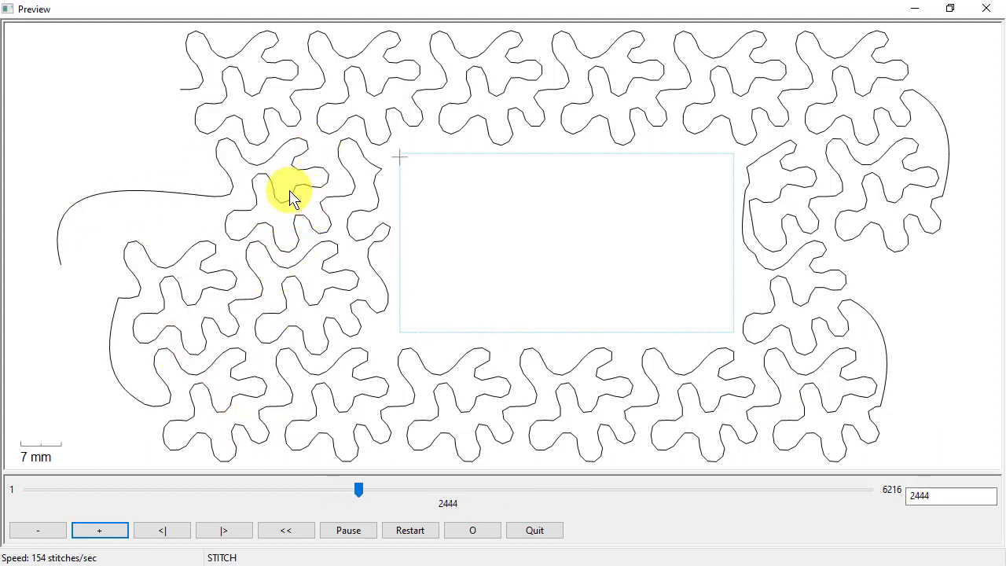
click(108, 536)
click(108, 535)
click(108, 536)
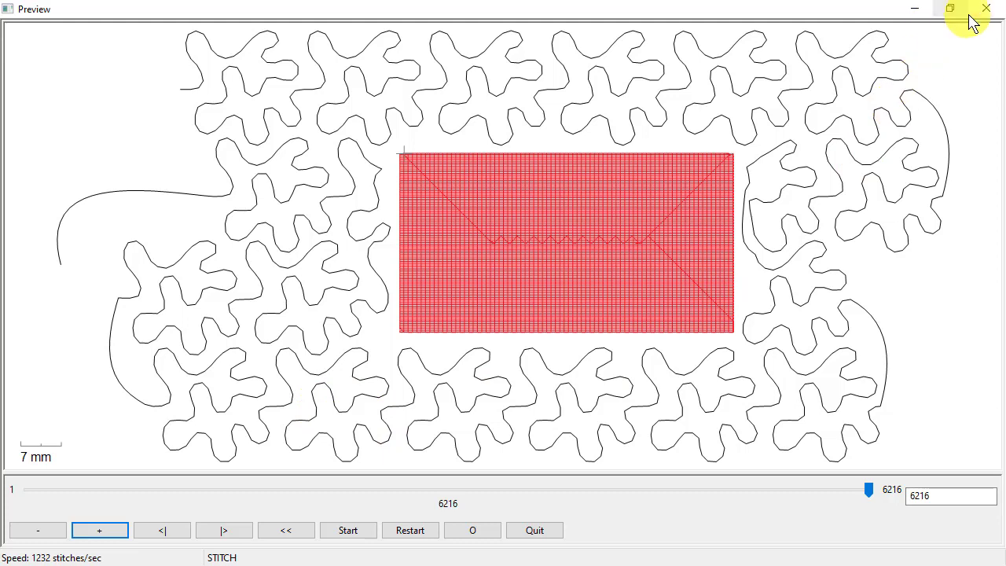
click(534, 531)
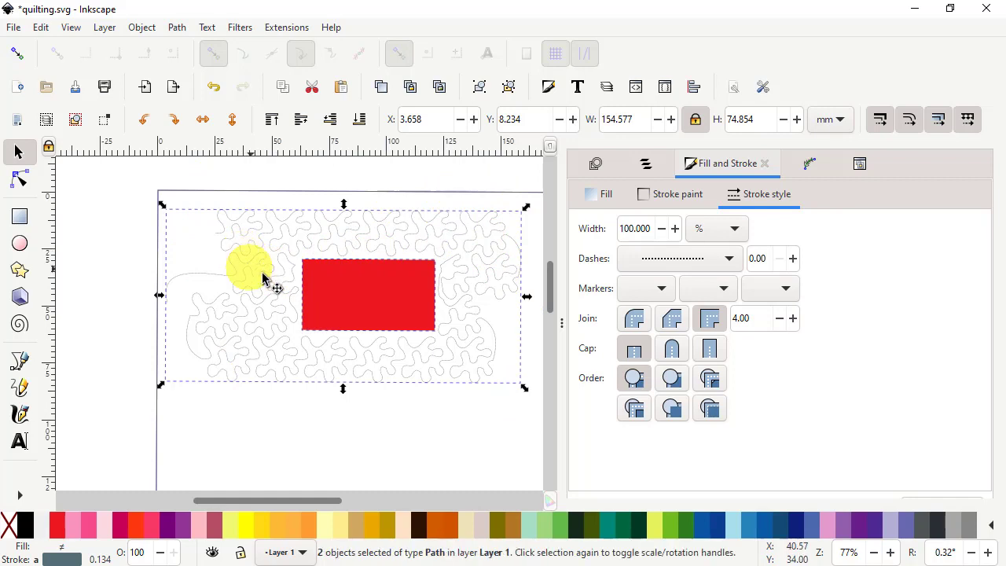
scroll(284, 275, down, 1)
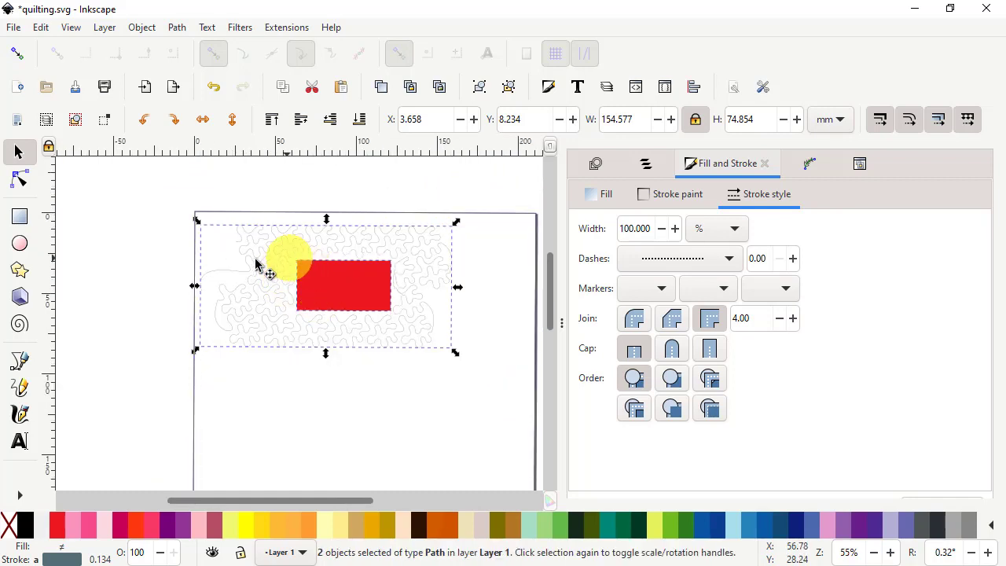